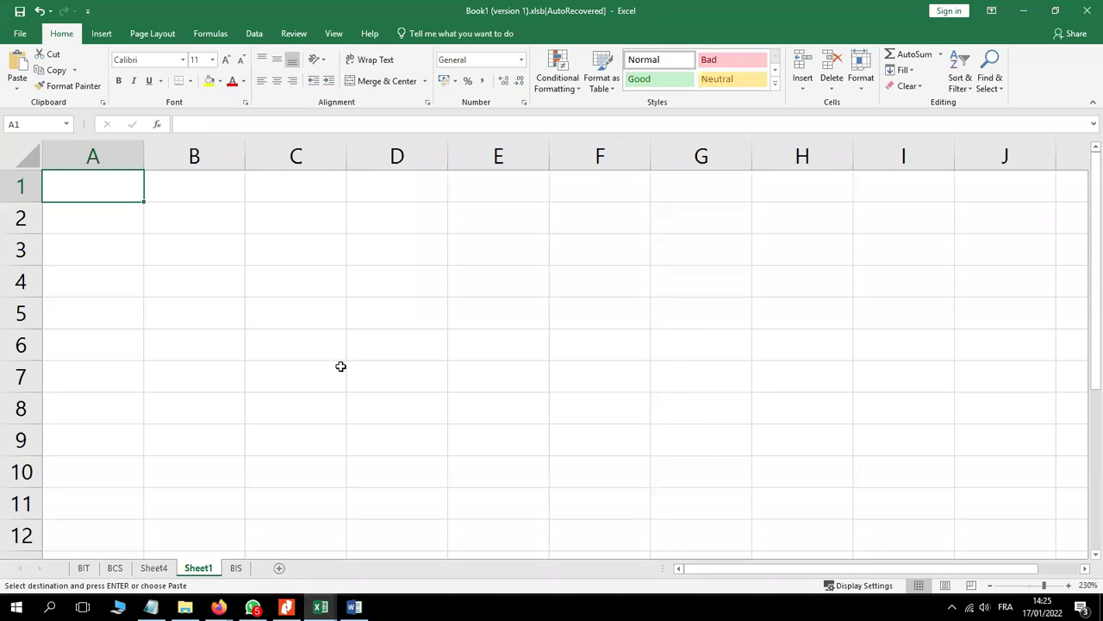
Step: Enter the column headers "Name" in A1 and "Registration number" in B1
type("Name")
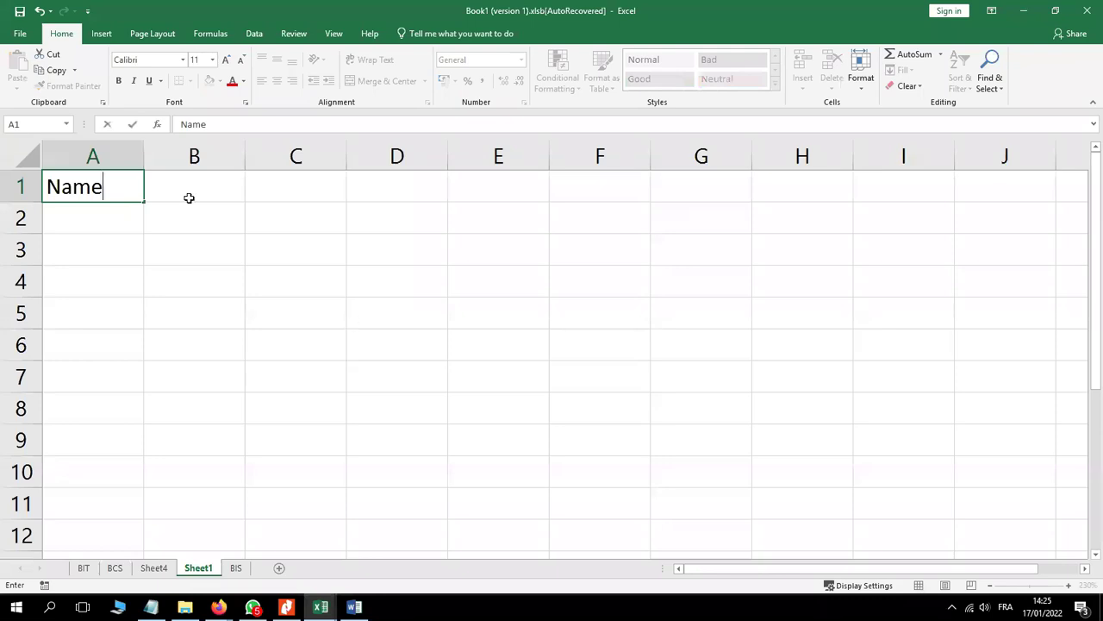
left_click(189, 197)
double_click(191, 188)
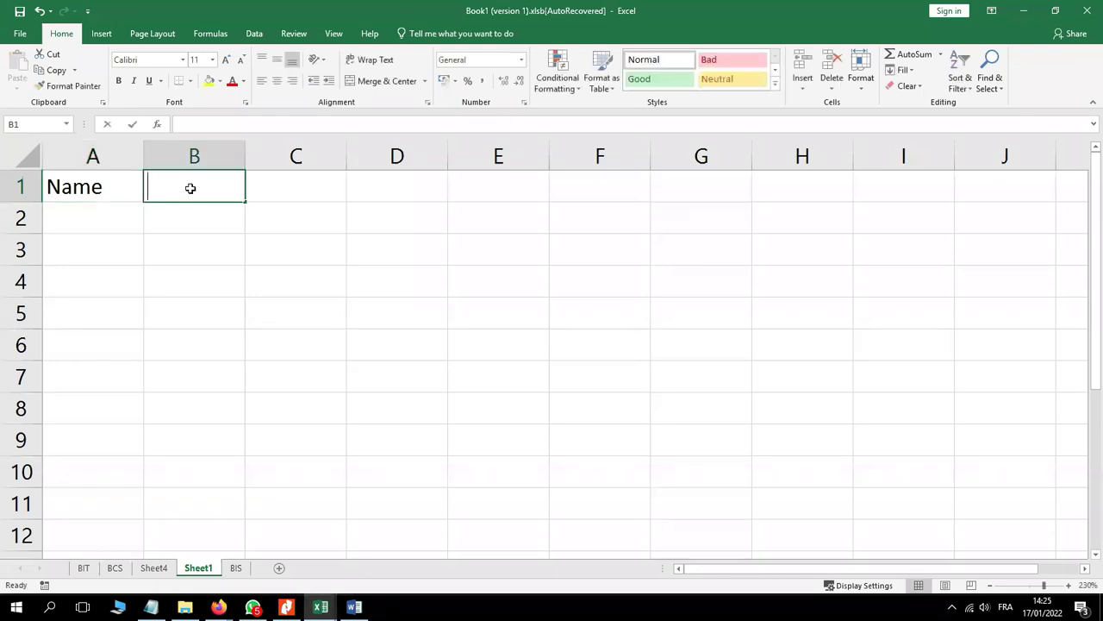
type("reg")
key("BackSpace")
key("BackSpace")
key("BackSpace")
type("Reg")
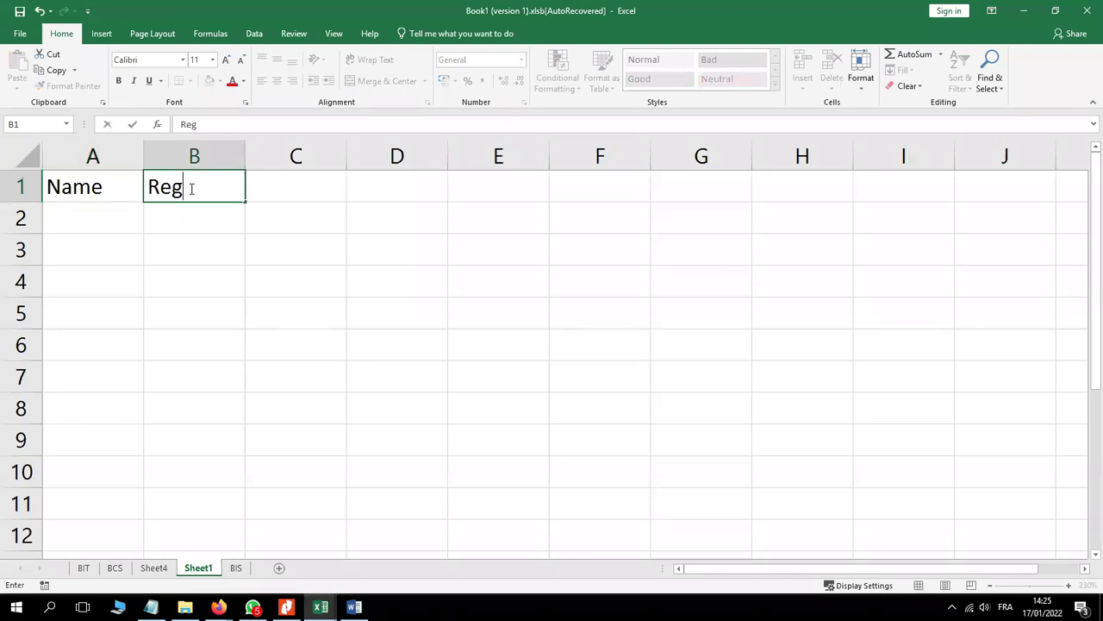
type("istration number")
left_click(328, 239)
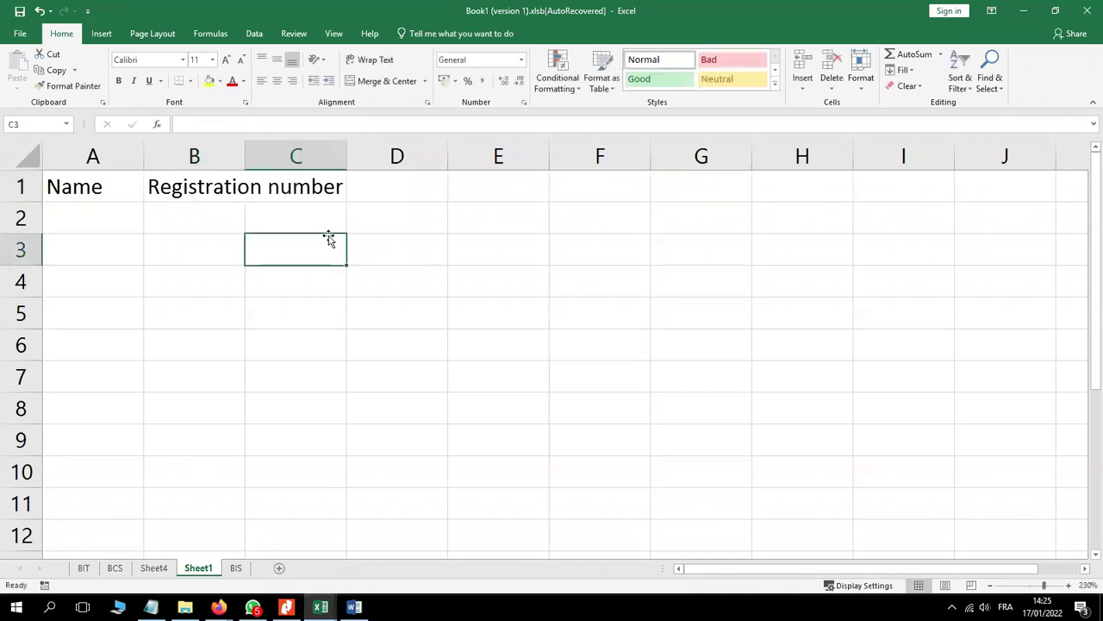
Step: Enter the column headers "course" in C1 and "faculty" in D1
left_click(294, 184)
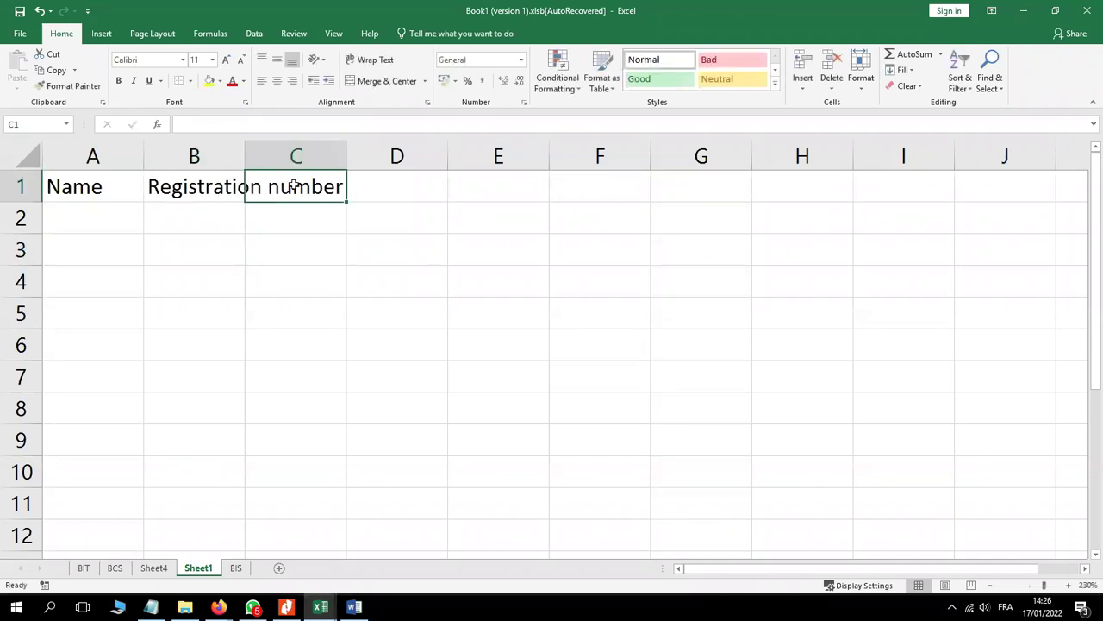
type("cour")
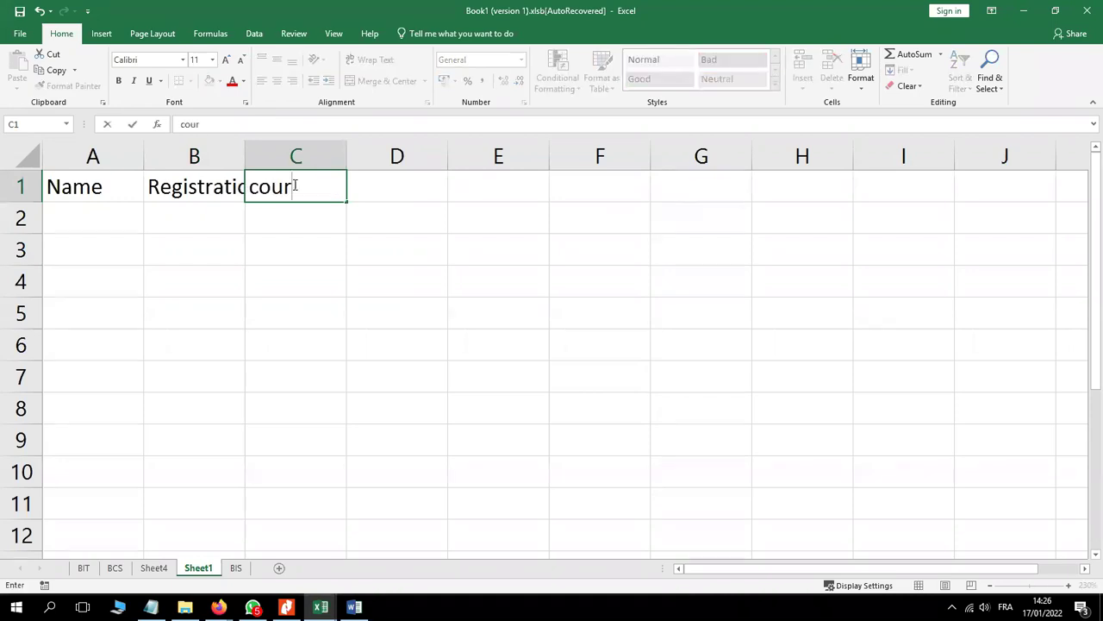
type("se")
left_click(456, 268)
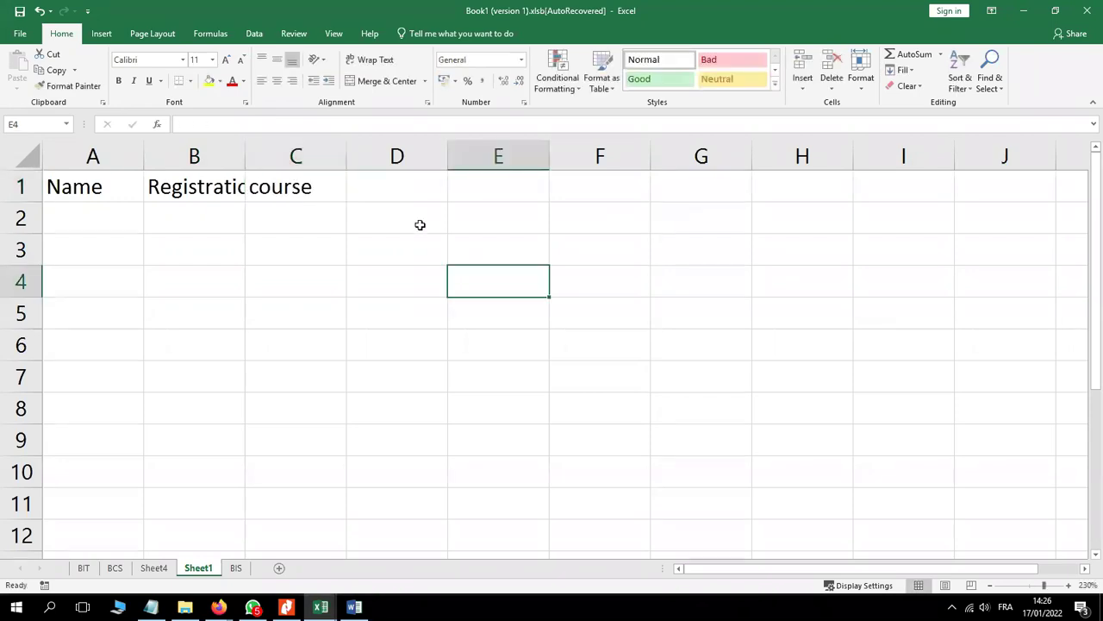
left_click(377, 184)
type("facu")
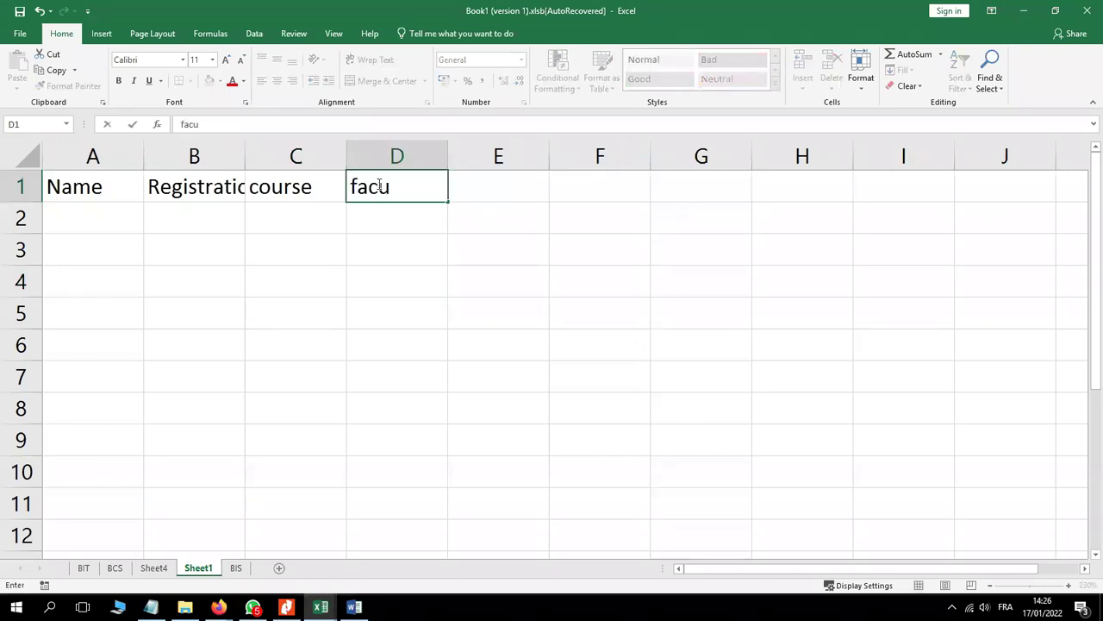
type("lty")
left_click(500, 216)
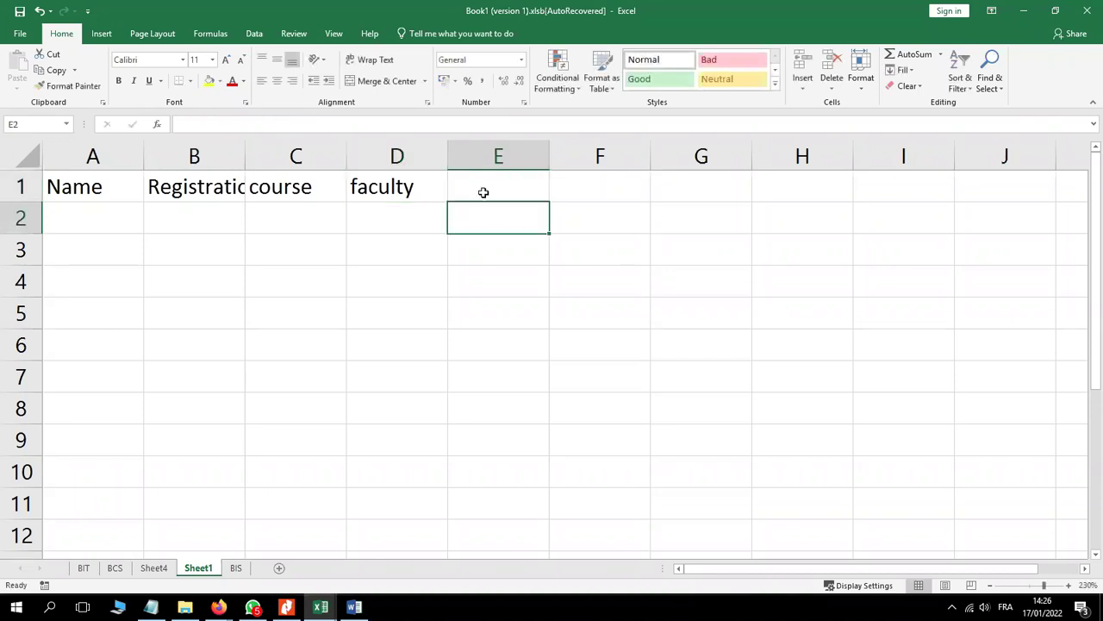
Step: Enter the coursework headers "CW1", "CW2" and "CW3" in cells E1 to G1
left_click(484, 192)
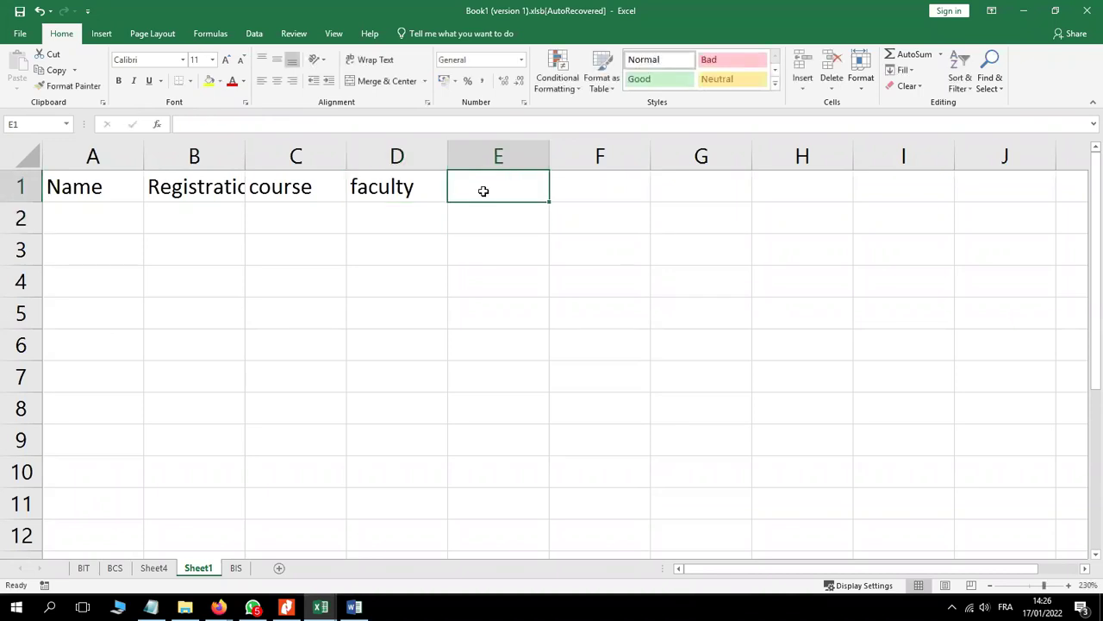
type("tCW1")
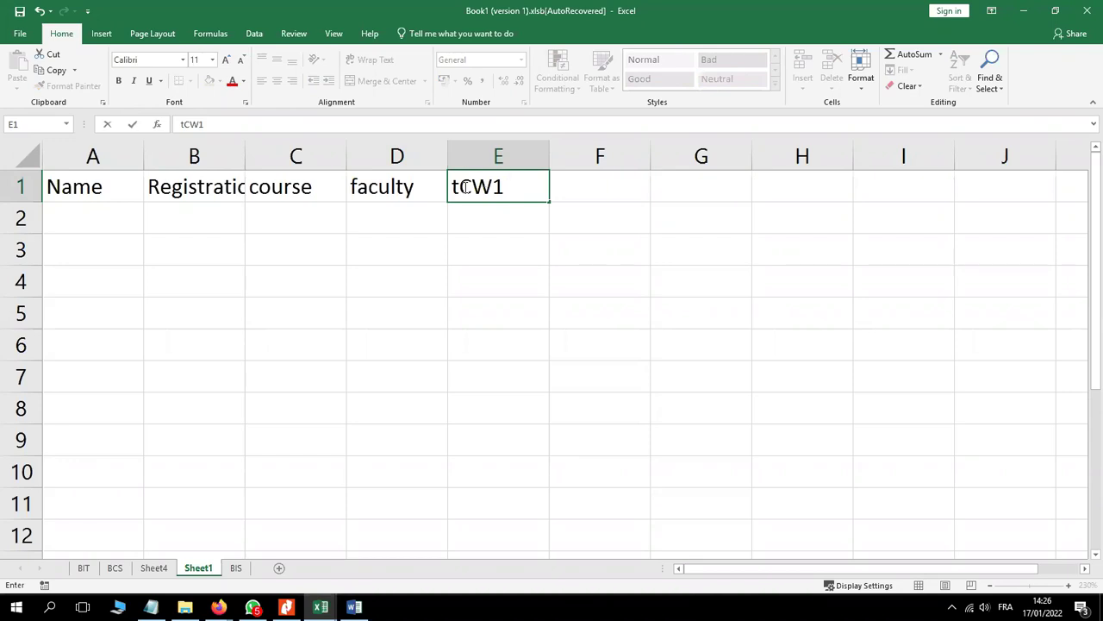
left_click(465, 187)
key("BackSpace")
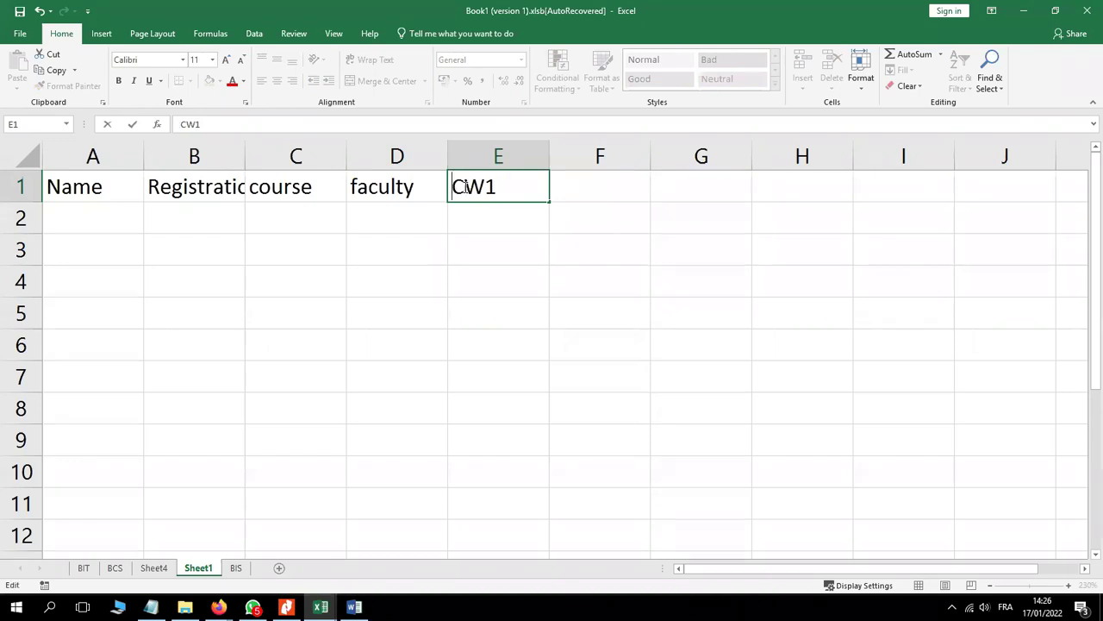
left_click(585, 195)
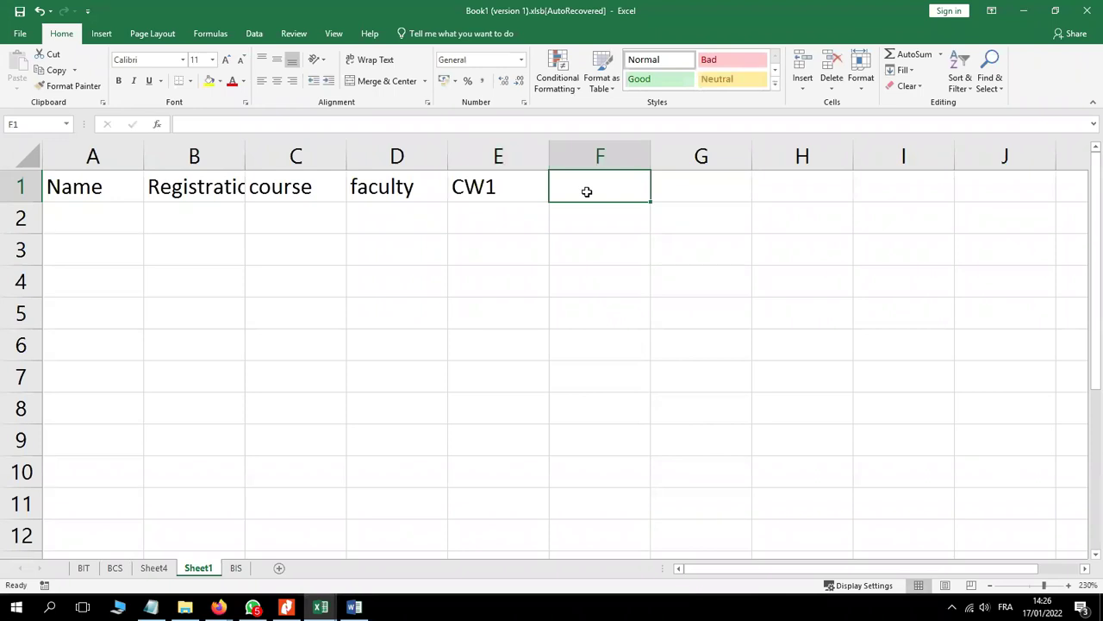
type("CW2")
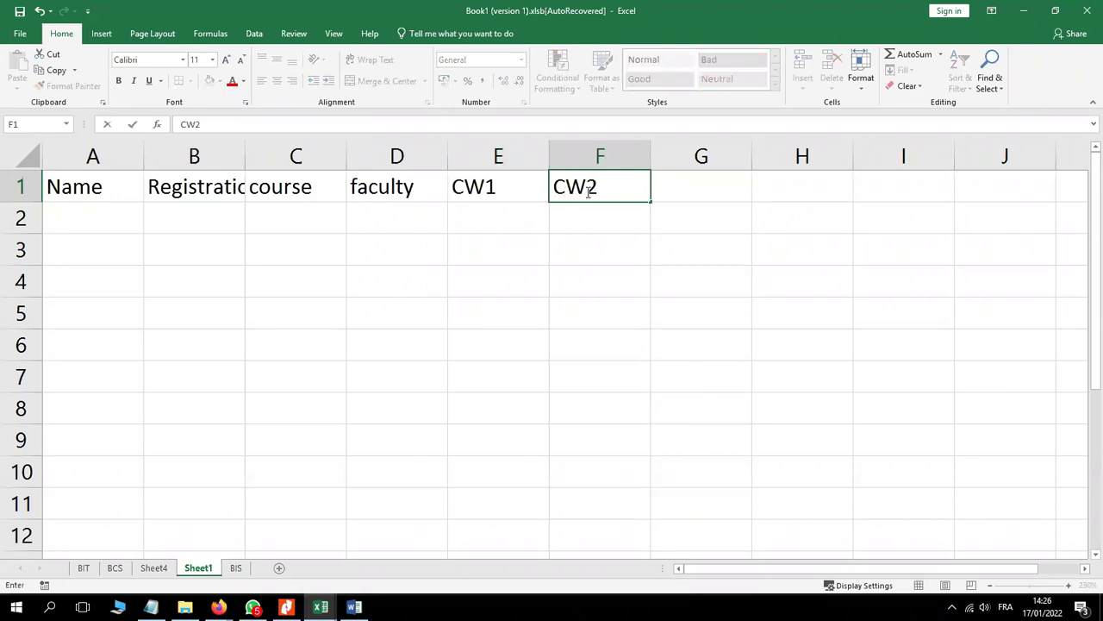
left_click(663, 251)
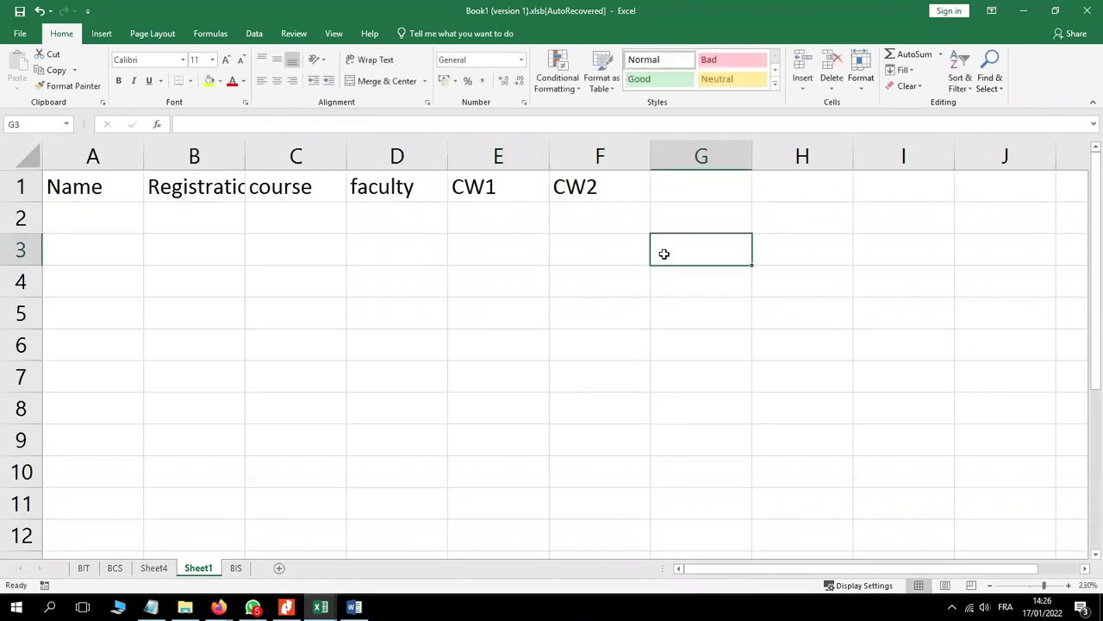
left_click(676, 190)
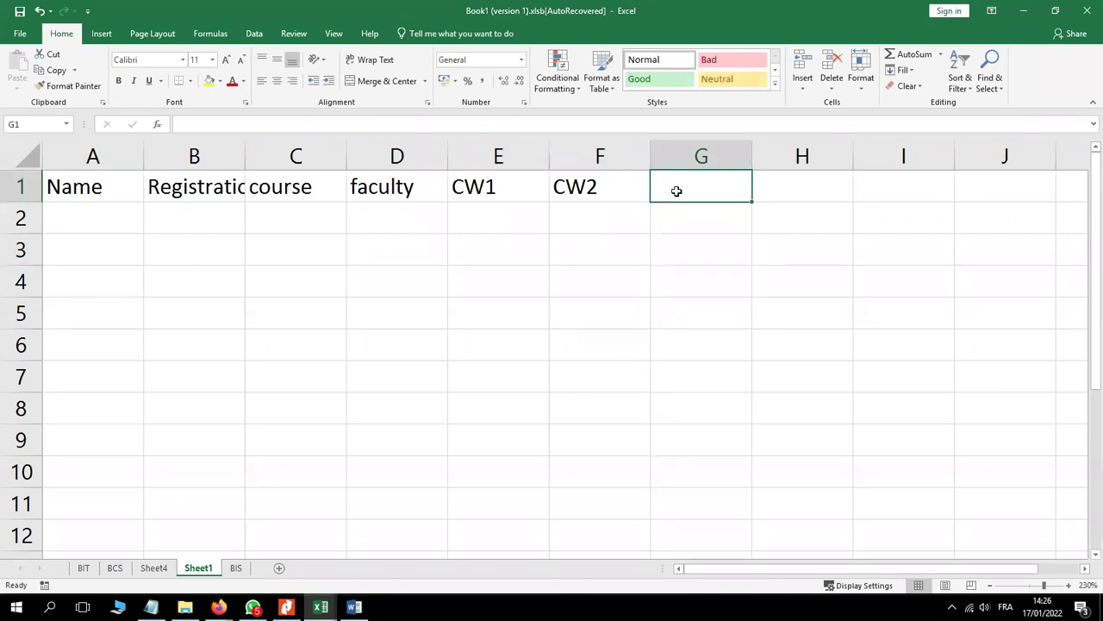
type("CW3")
left_click(809, 299)
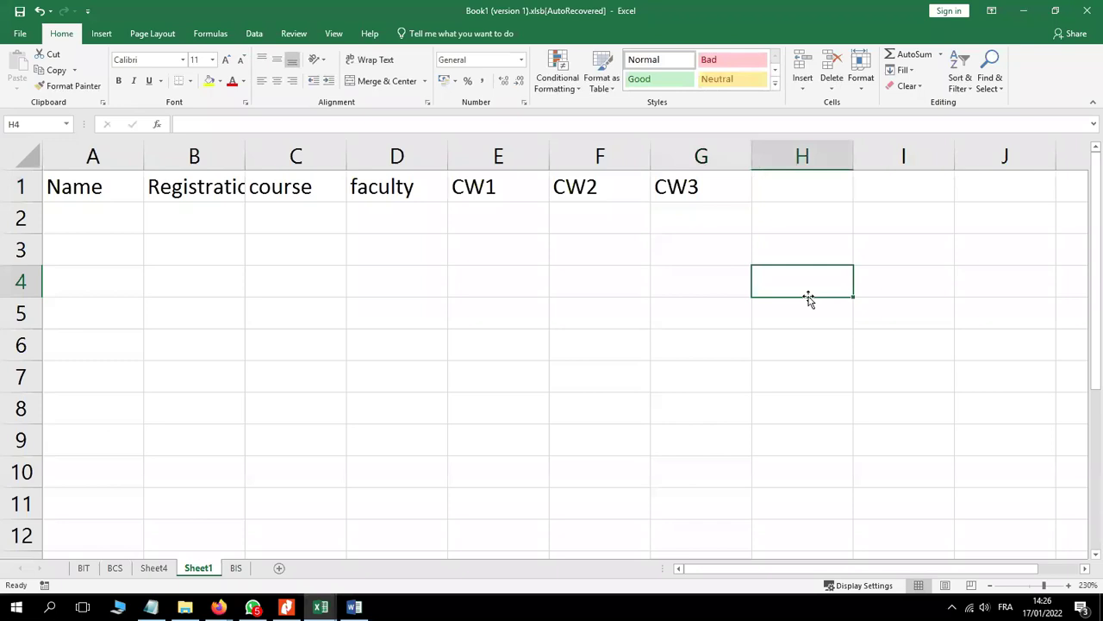
Step: Enter the header "Exam100" with a capital E in cell H1
left_click(796, 185)
type("exa")
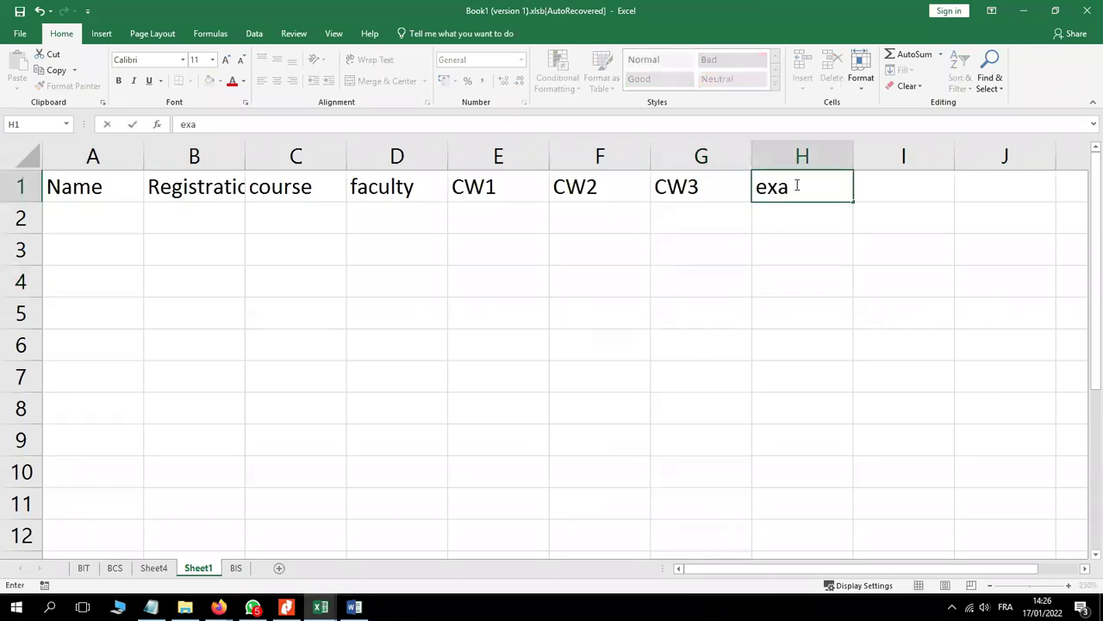
type("m100")
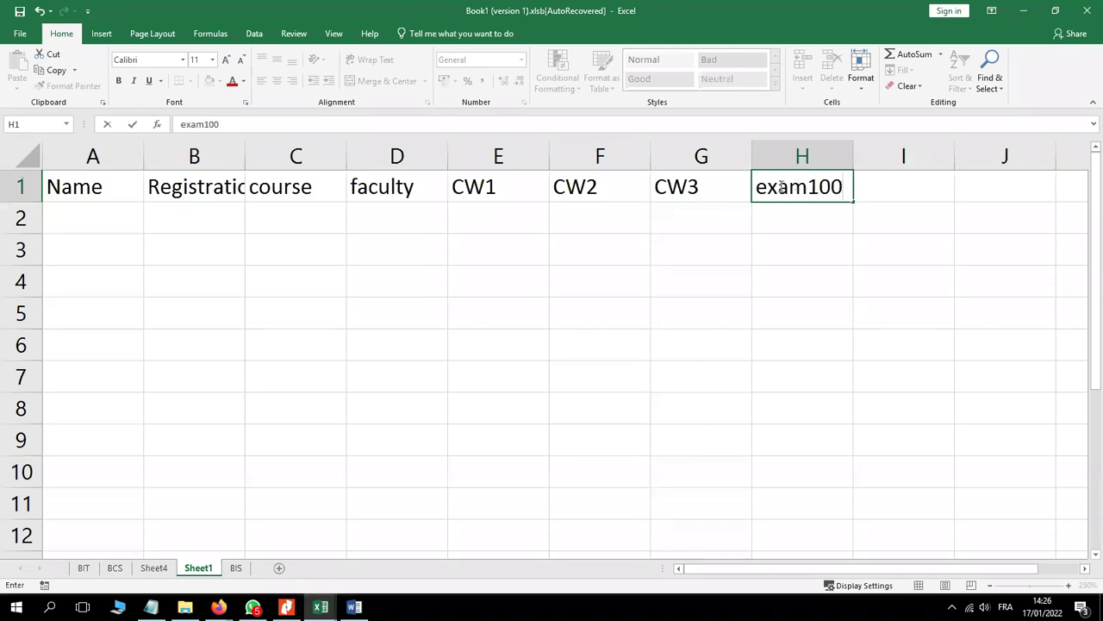
left_click(767, 186)
key("BackSpace")
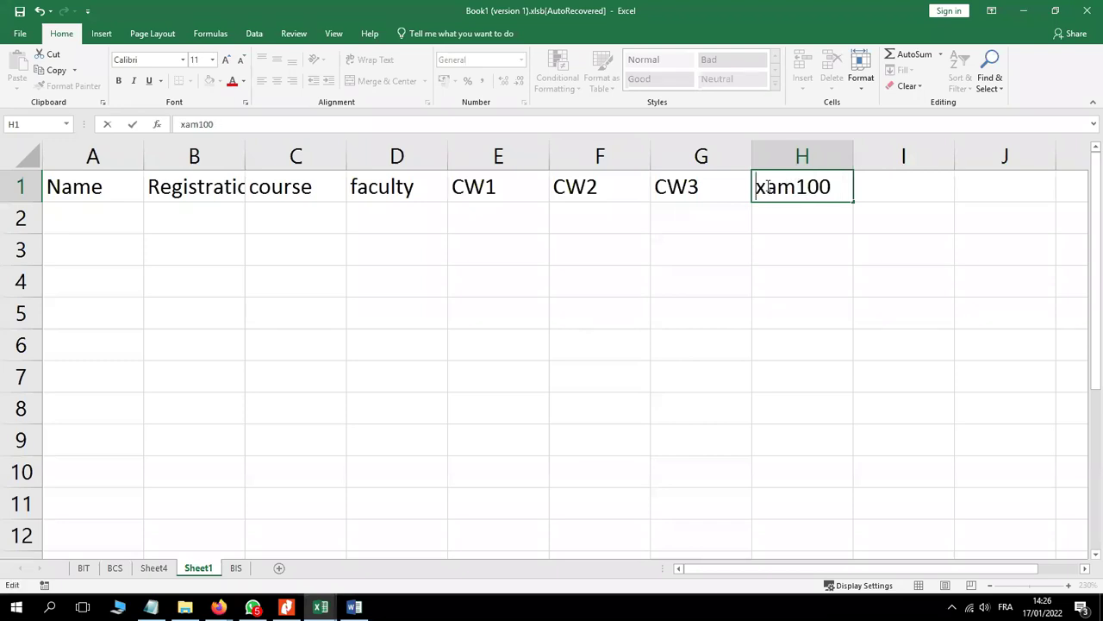
type("E")
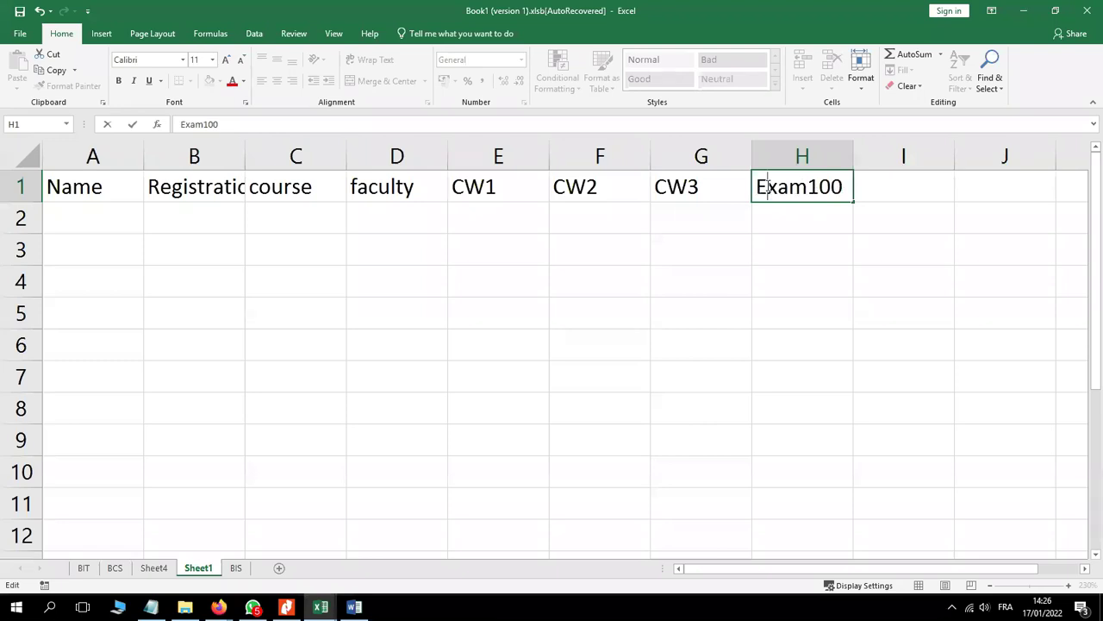
key("Return")
key("Return")
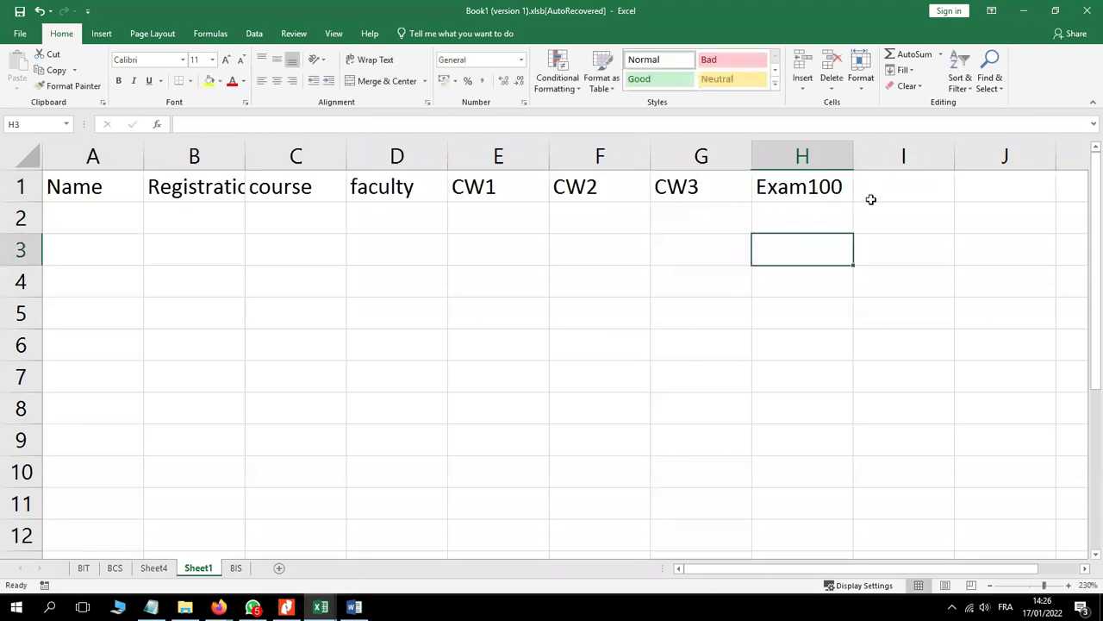
Step: Enter the column headers "Total" in I1 and "Grade" in J1
left_click(886, 188)
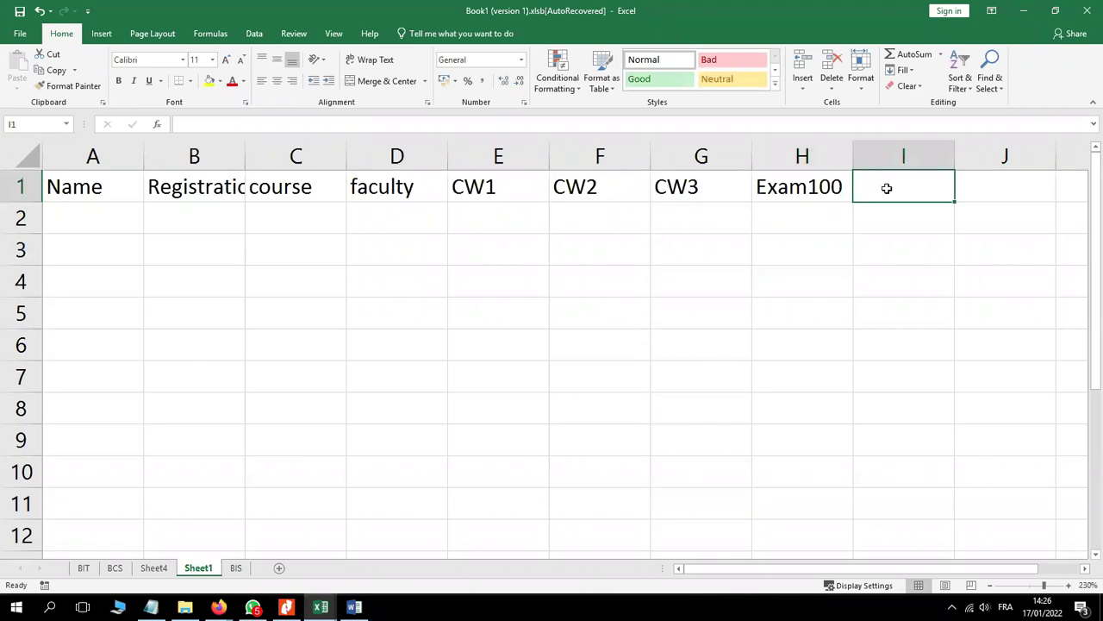
type("to")
key("BackSpace")
key("BackSpace")
type("T")
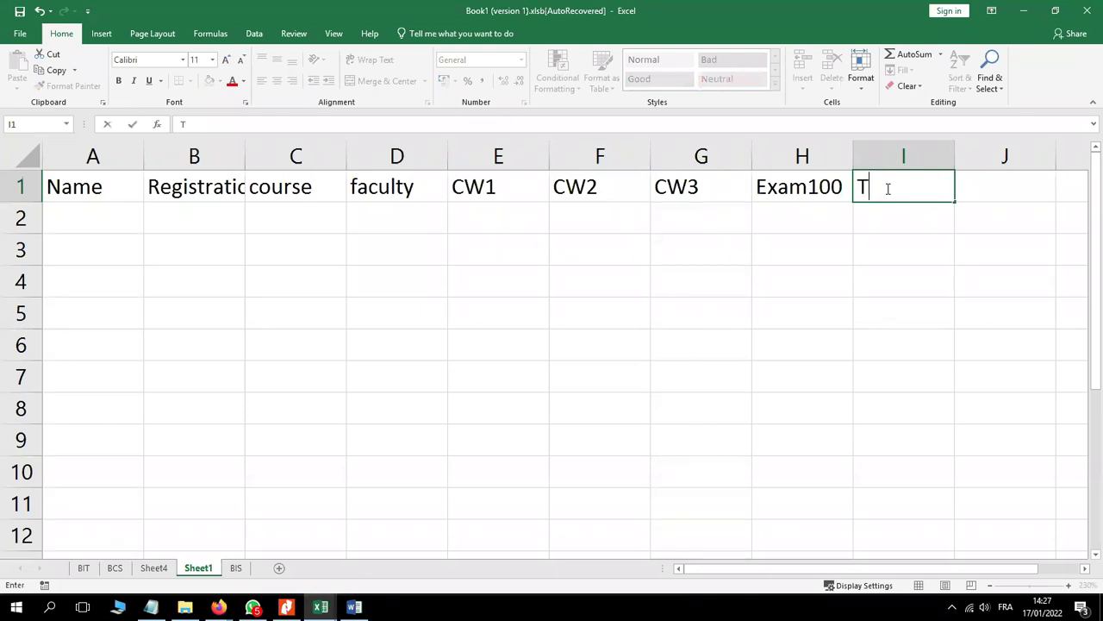
type("otal")
left_click(989, 185)
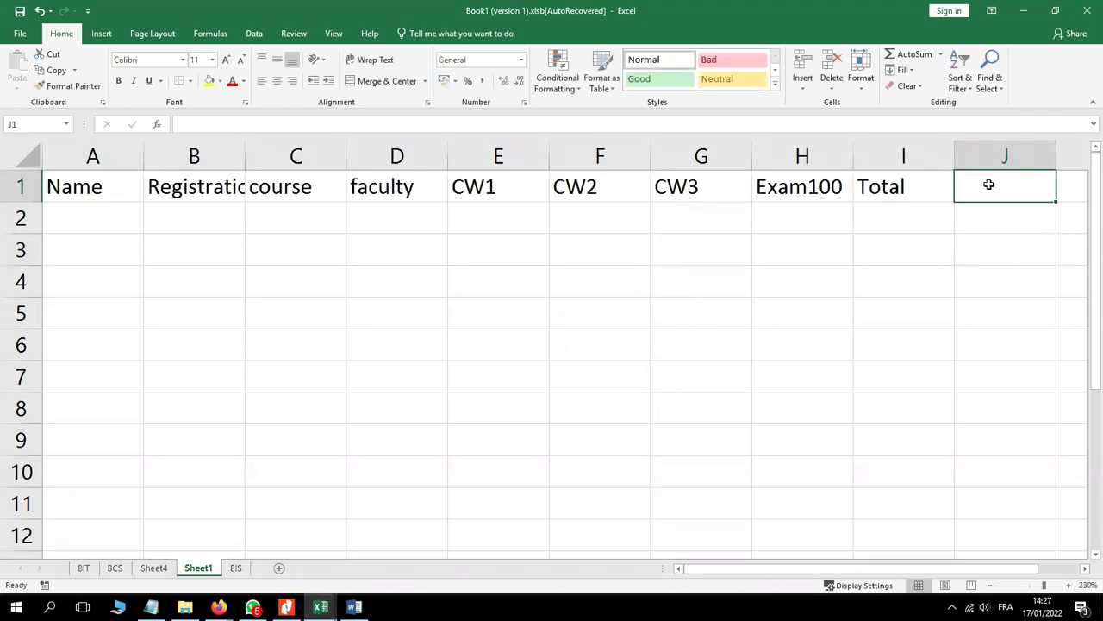
type("G")
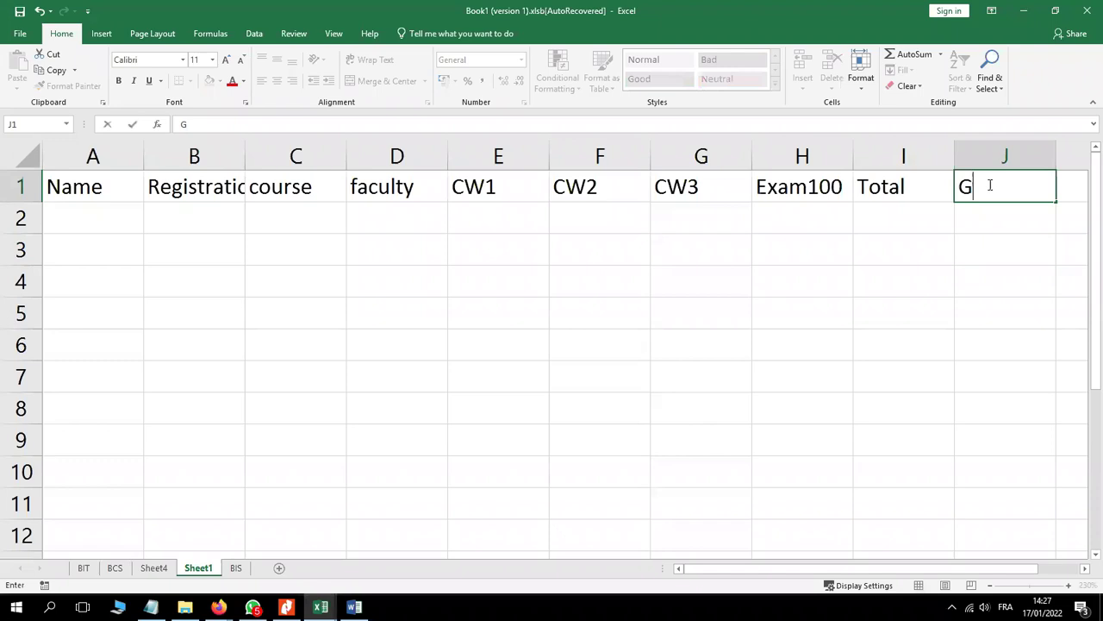
type("rade")
Step: Enter the header "Remark" in K1 and auto-fit column B to the width of its header text
left_click(1072, 190)
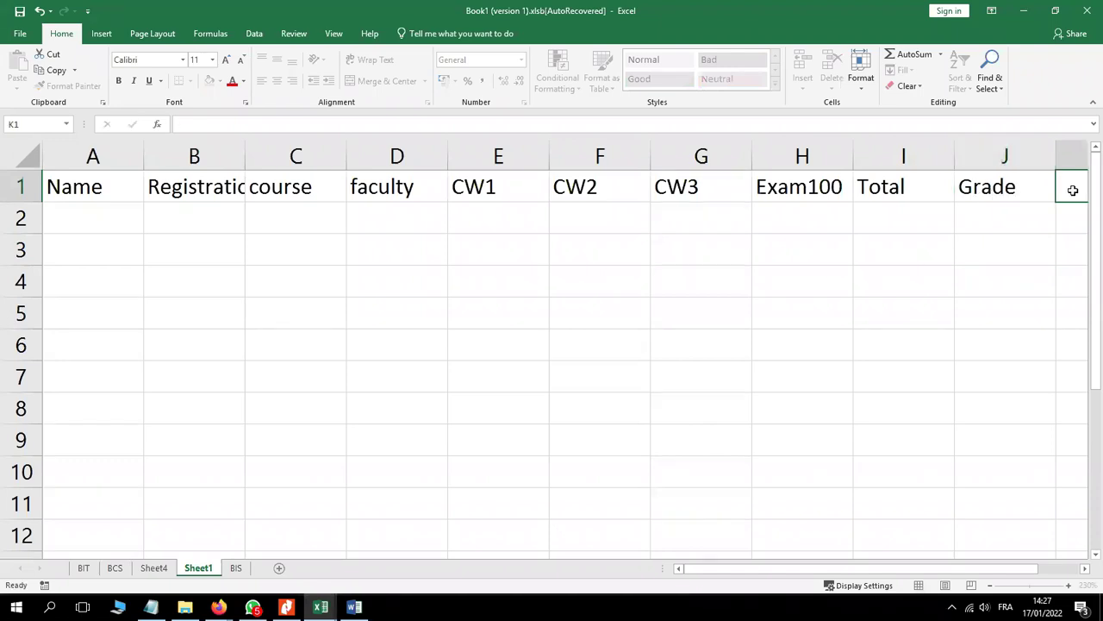
type("R")
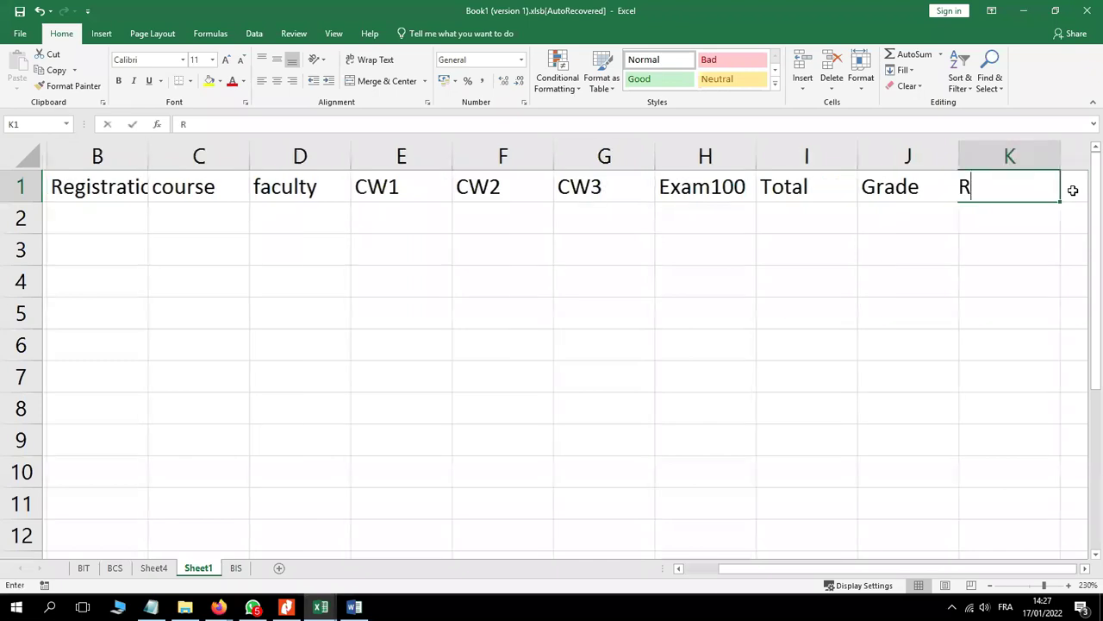
type("emark")
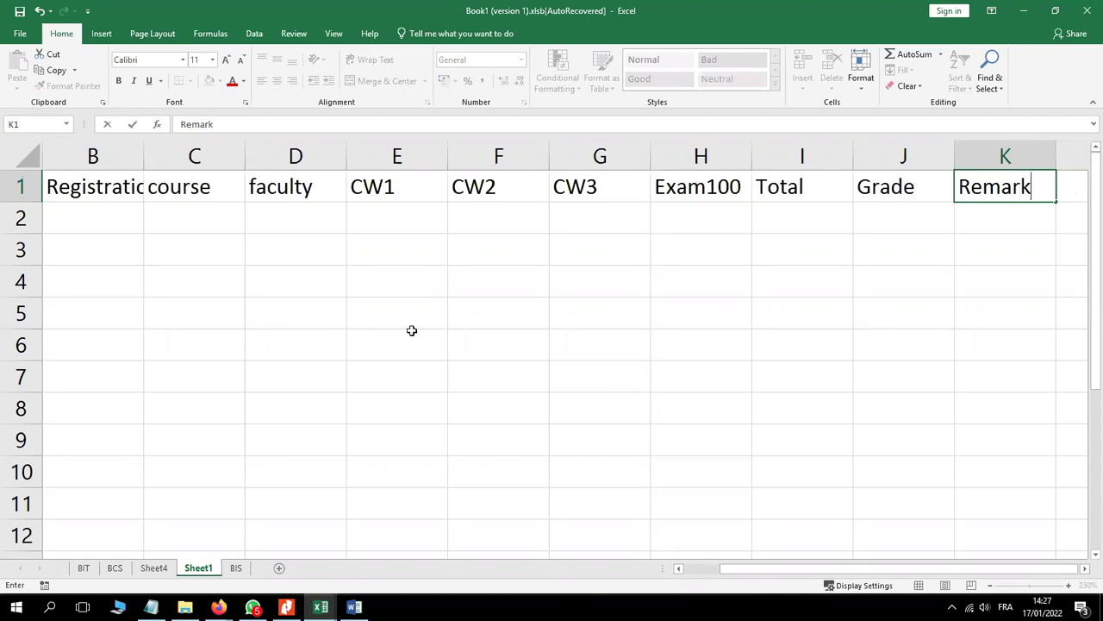
double_click(142, 144)
left_click(438, 274)
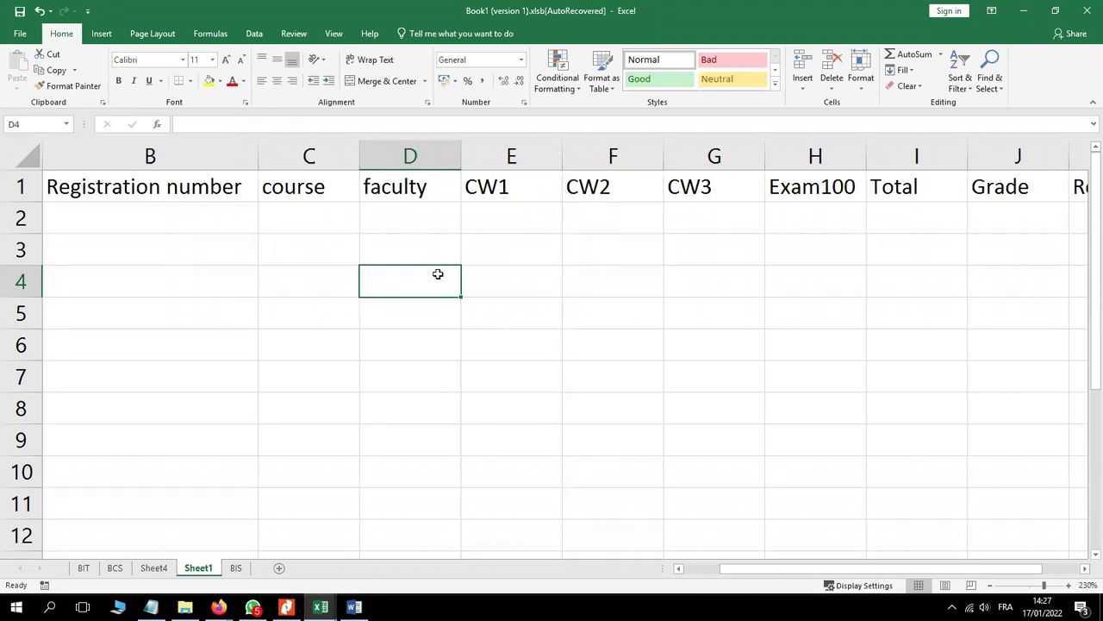
Step: Capitalise the first letters of the headers in D1 and C1 so they read "Faculty" and "Course"
double_click(369, 185)
key("BackSpace")
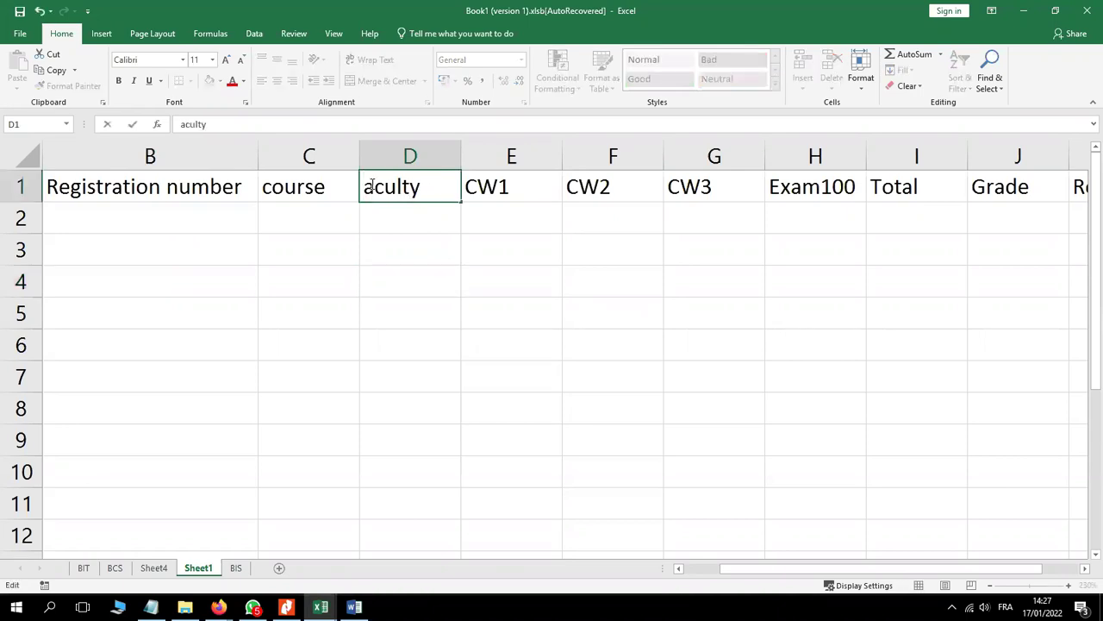
type("F")
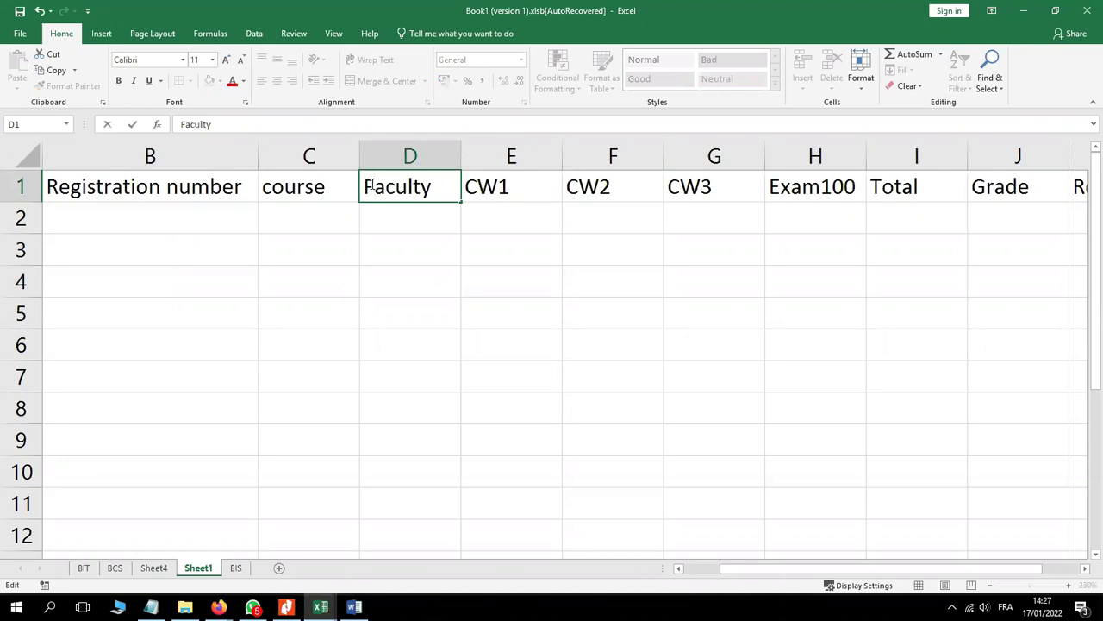
double_click(274, 185)
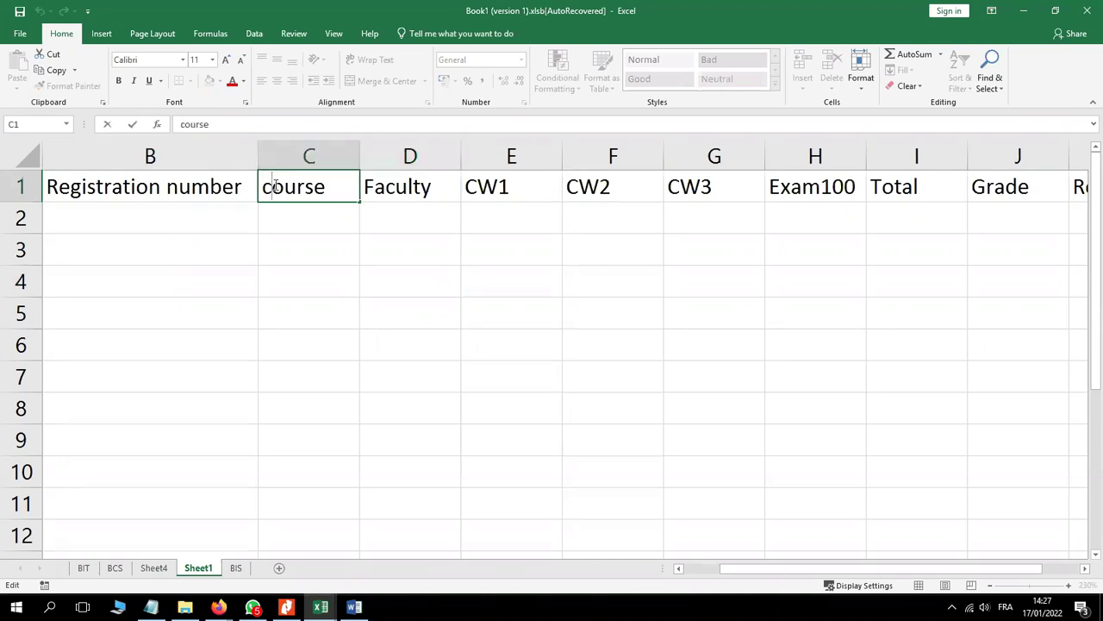
key("BackSpace")
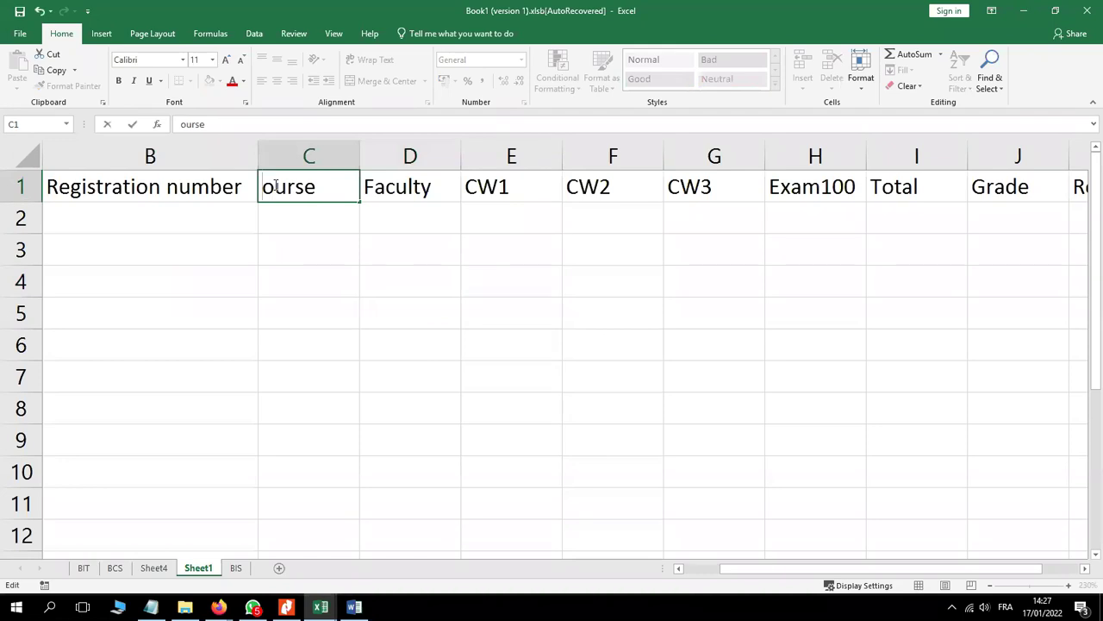
type("C")
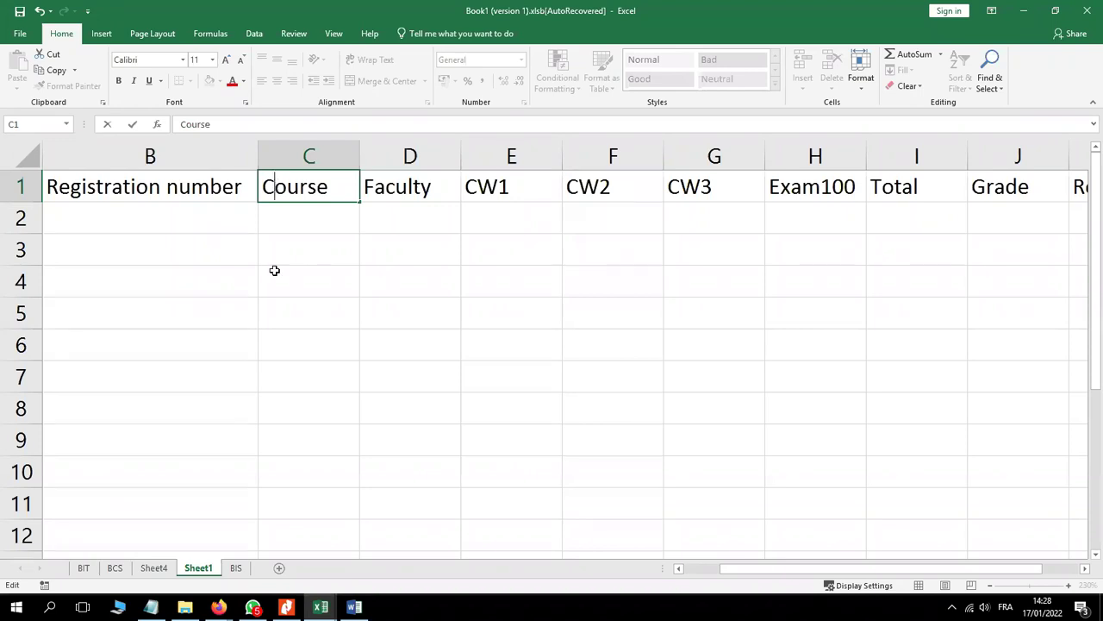
left_click(679, 570)
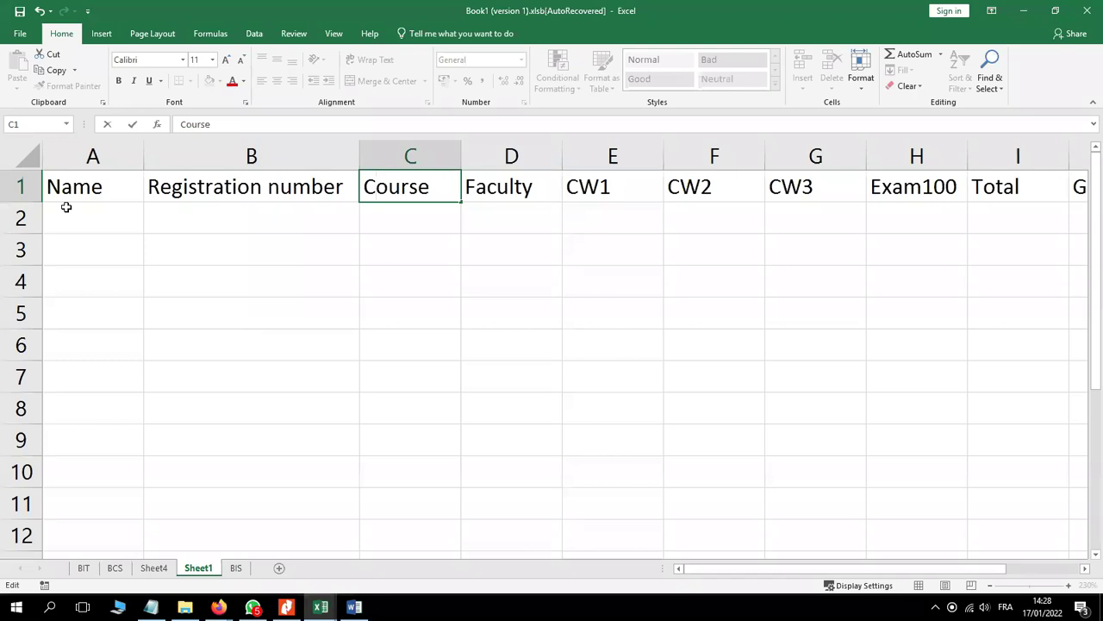
left_click_drag(66, 209, 83, 603)
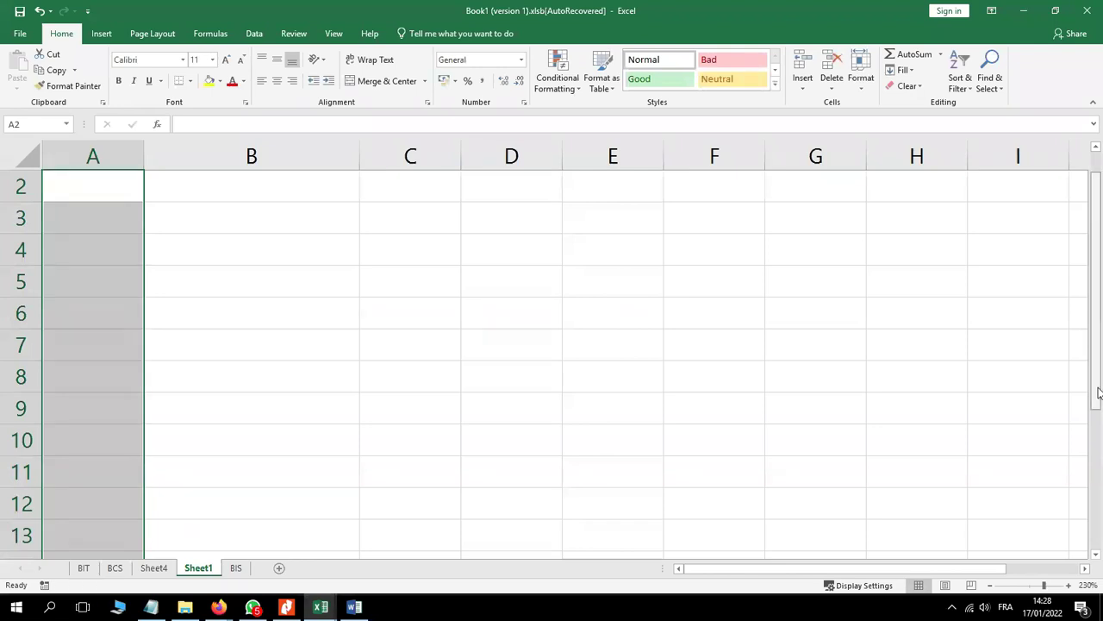
scroll(1099, 393, "up", 1)
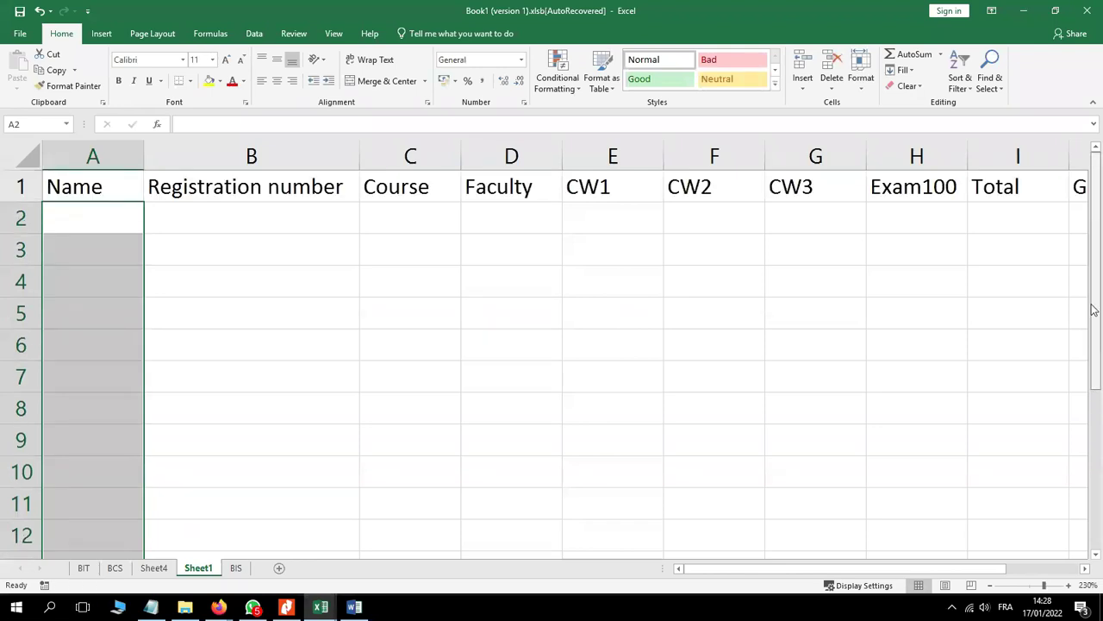
Step: Enter 0001 in B2 and 0002 in B3 as the first two registration numbers
left_click(228, 223)
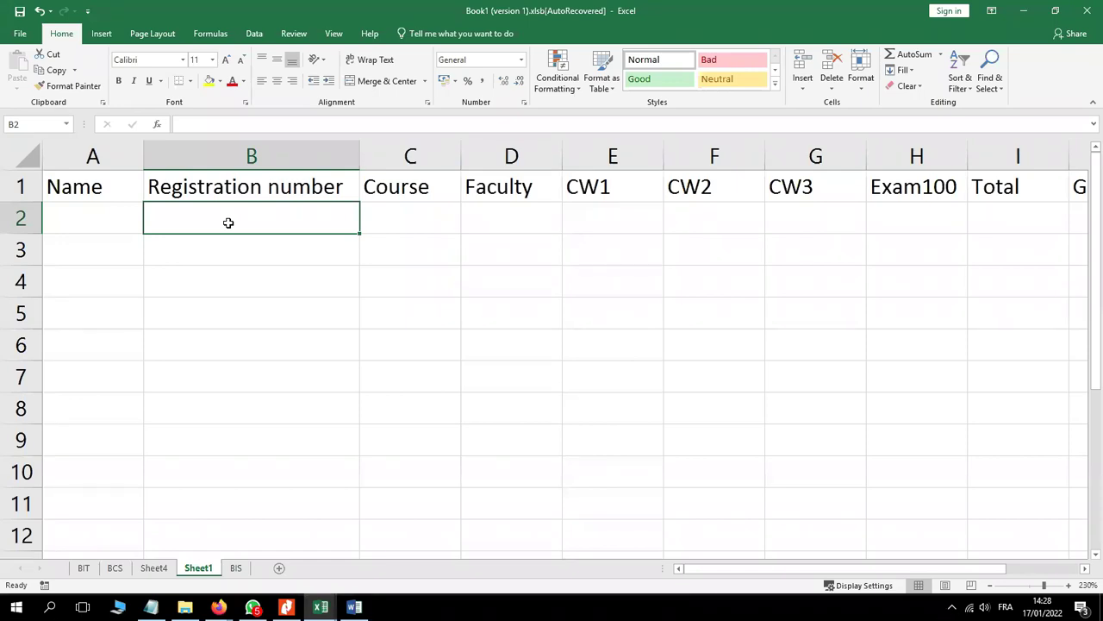
double_click(228, 222)
type("1")
key("BackSpace")
type("0001")
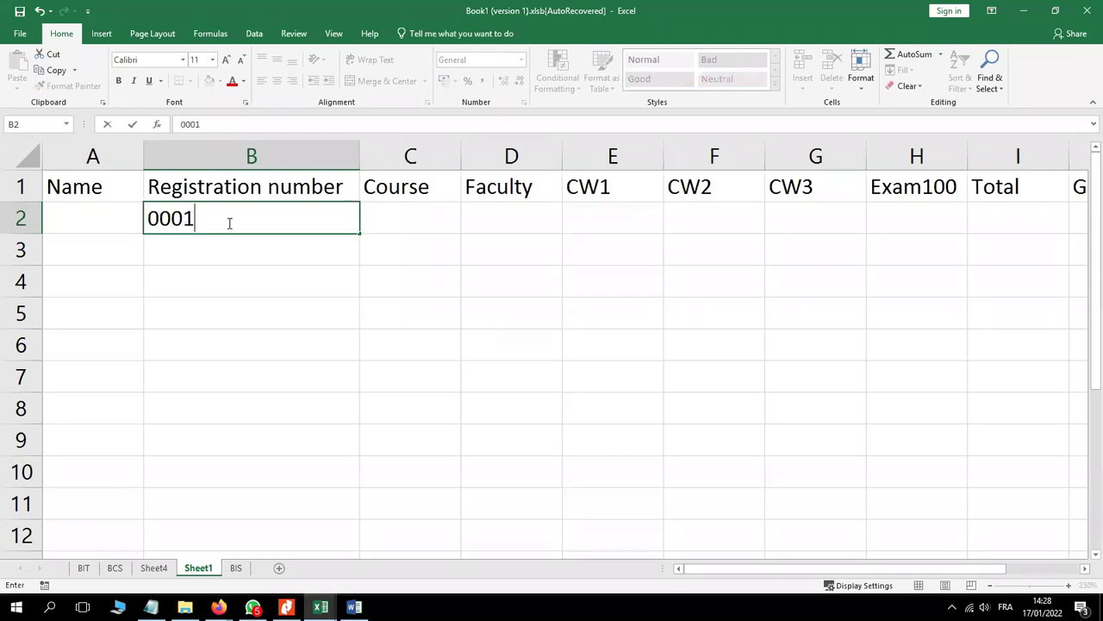
key("Return")
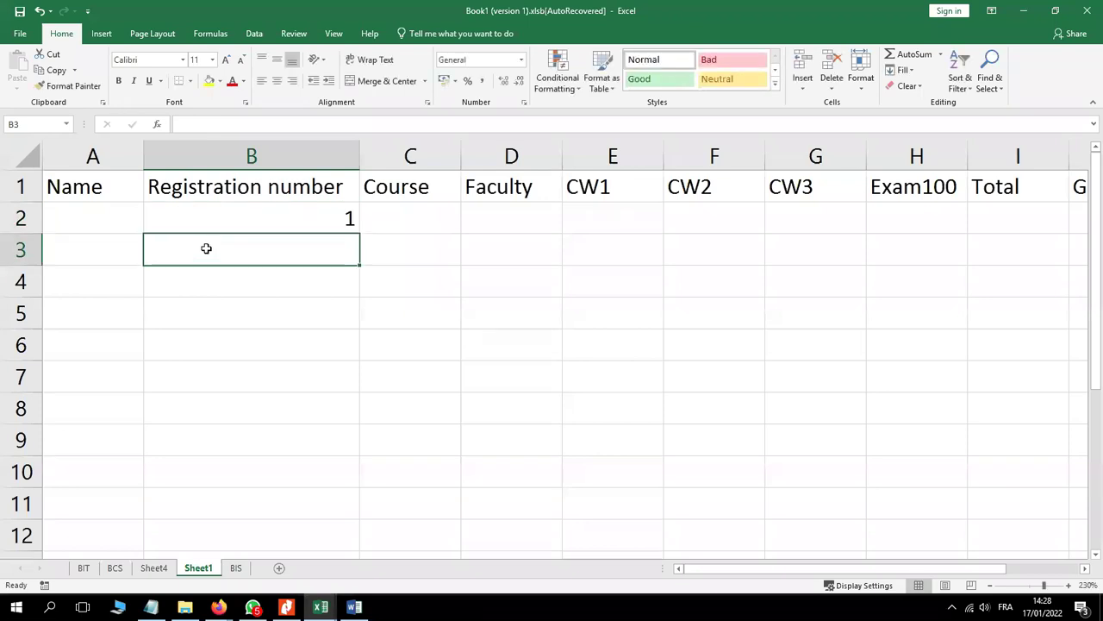
type("0002")
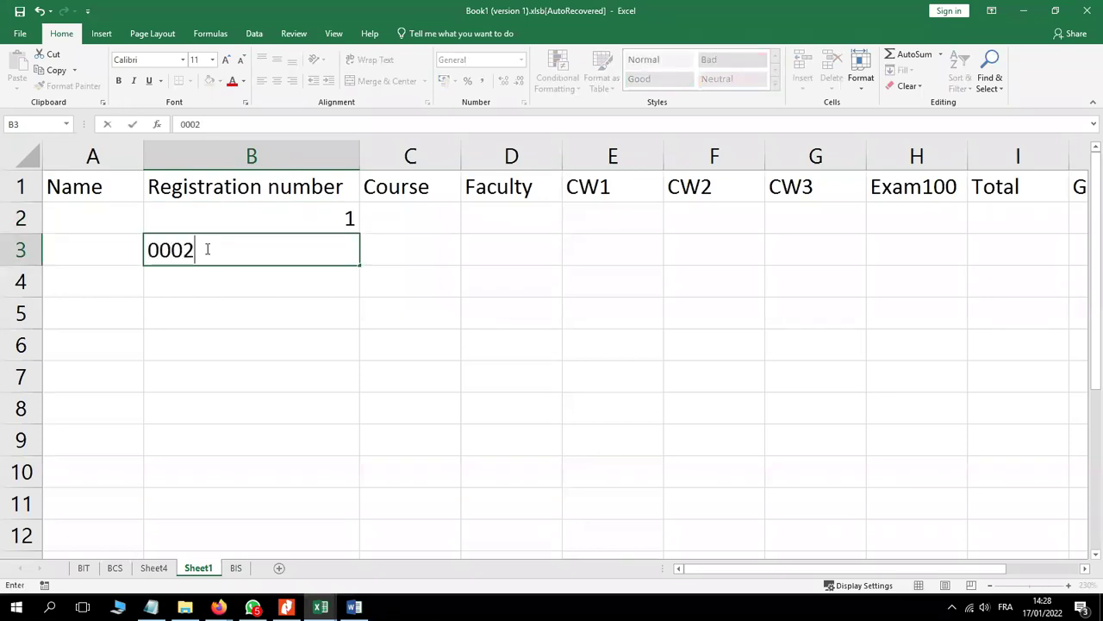
left_click(240, 281)
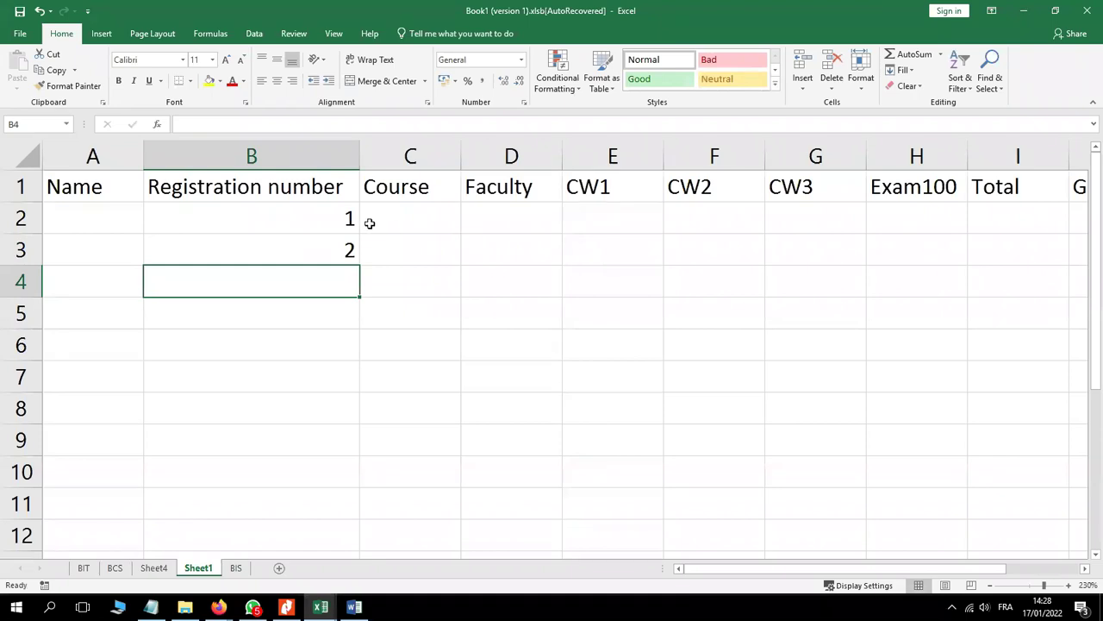
Step: Change the registration numbers to the hyphenated form 000-1 in B2 and 000-2 in B3
left_click(335, 218)
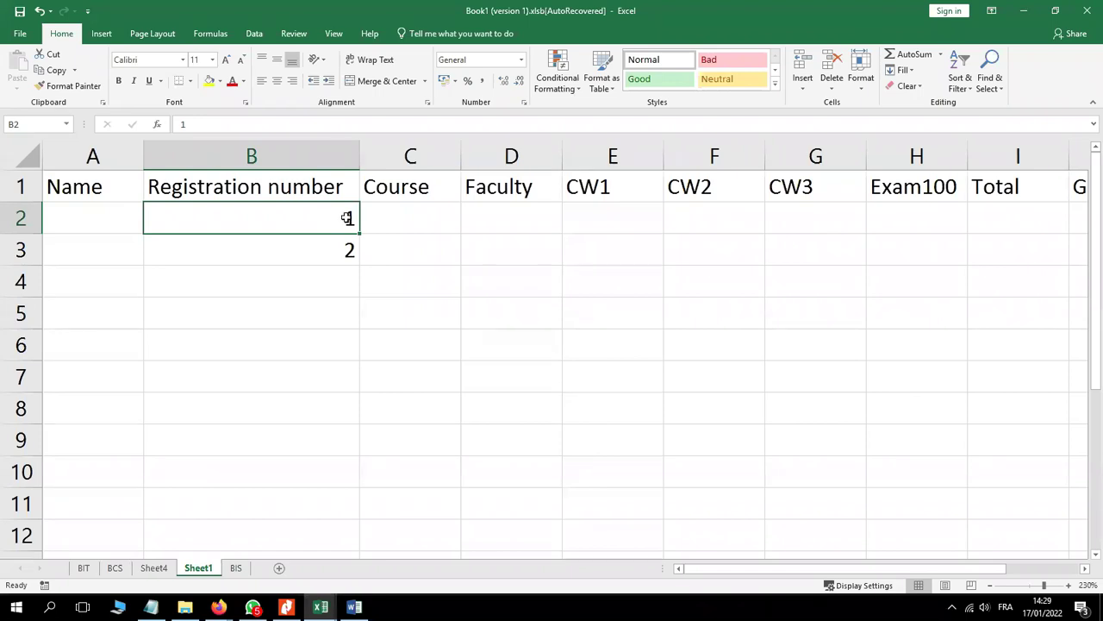
double_click(347, 219)
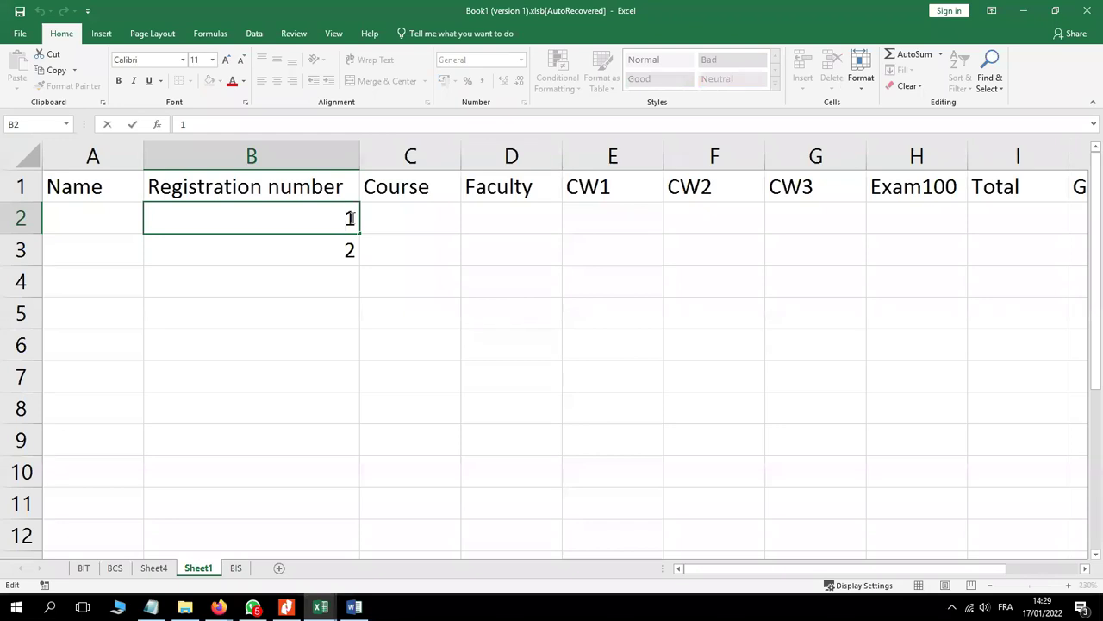
key("BackSpace")
type("000-1")
left_click(313, 273)
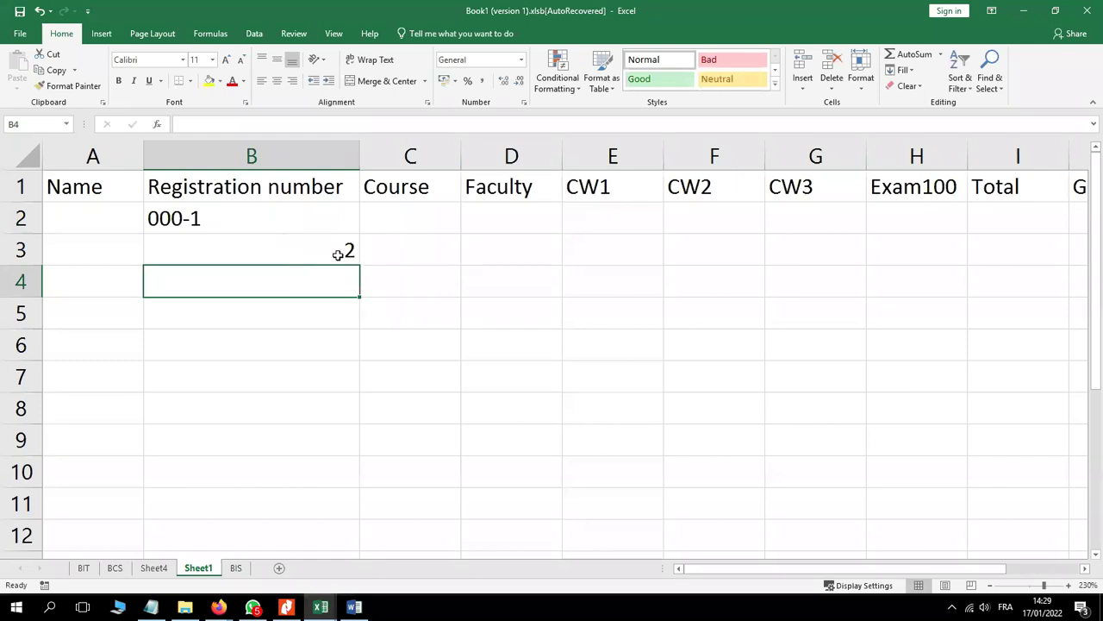
left_click(338, 252)
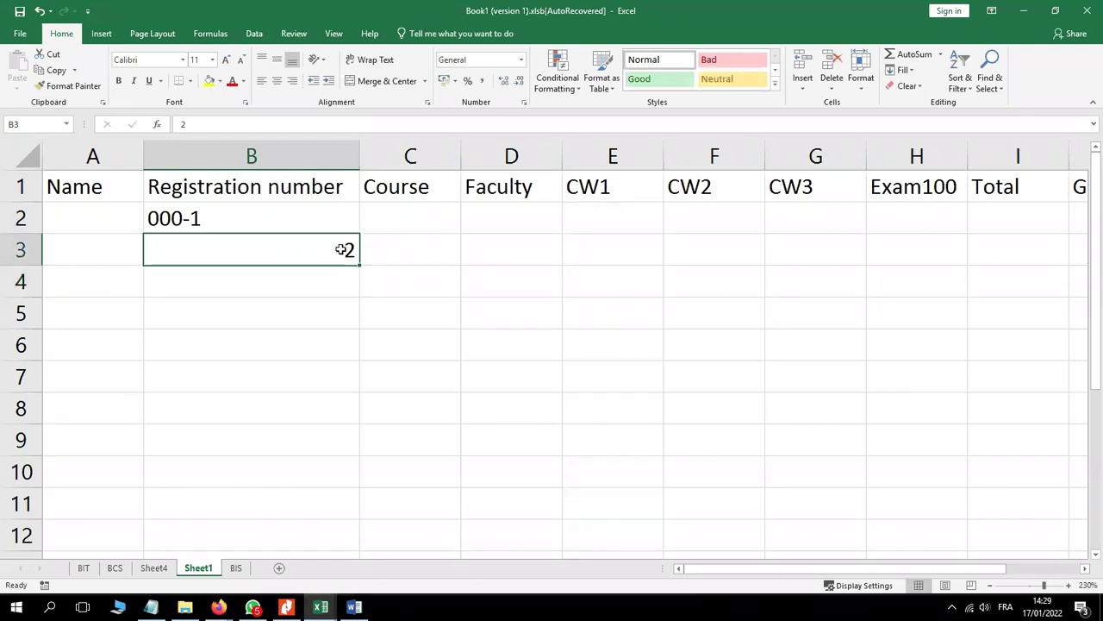
double_click(343, 249)
type("000-")
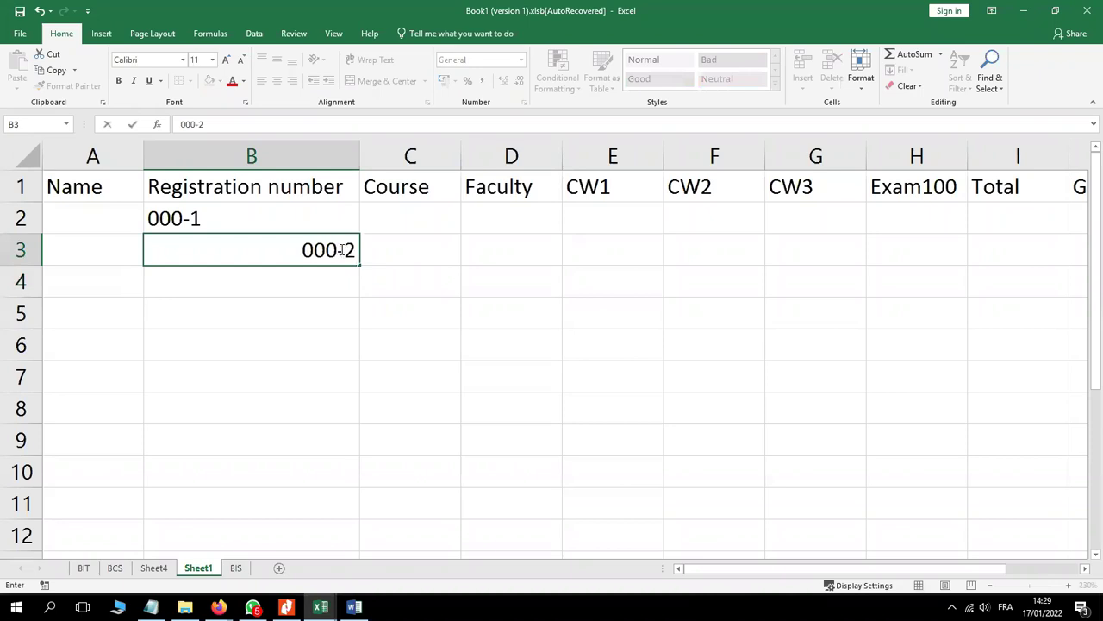
left_click(321, 303)
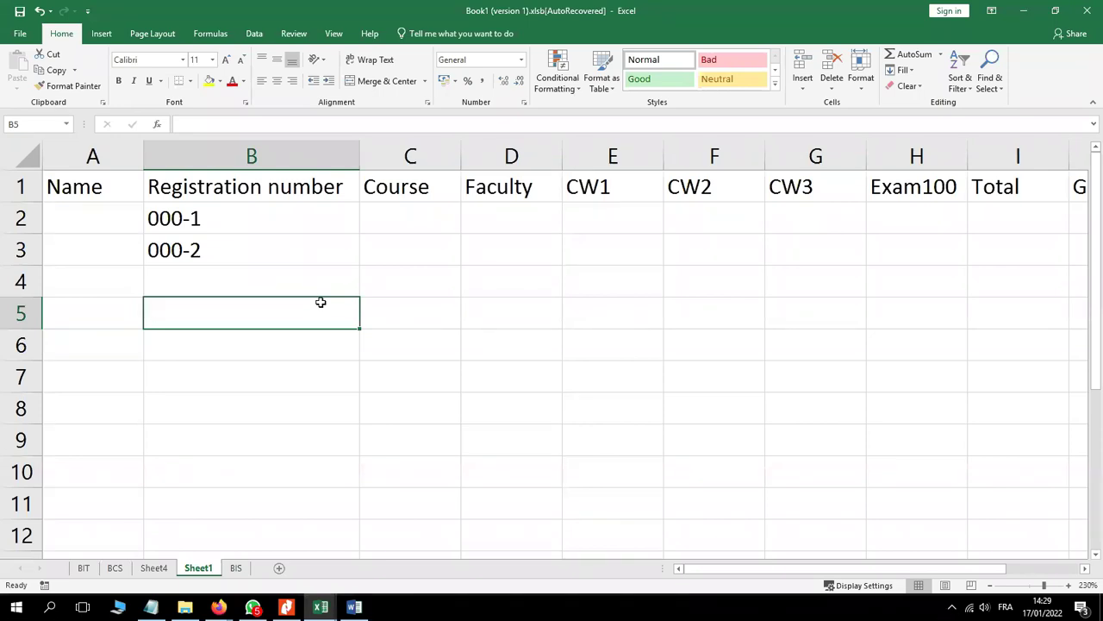
Step: Fill the registration number series from B2:B3 down column B to 000-95 in row 96
left_click(174, 214)
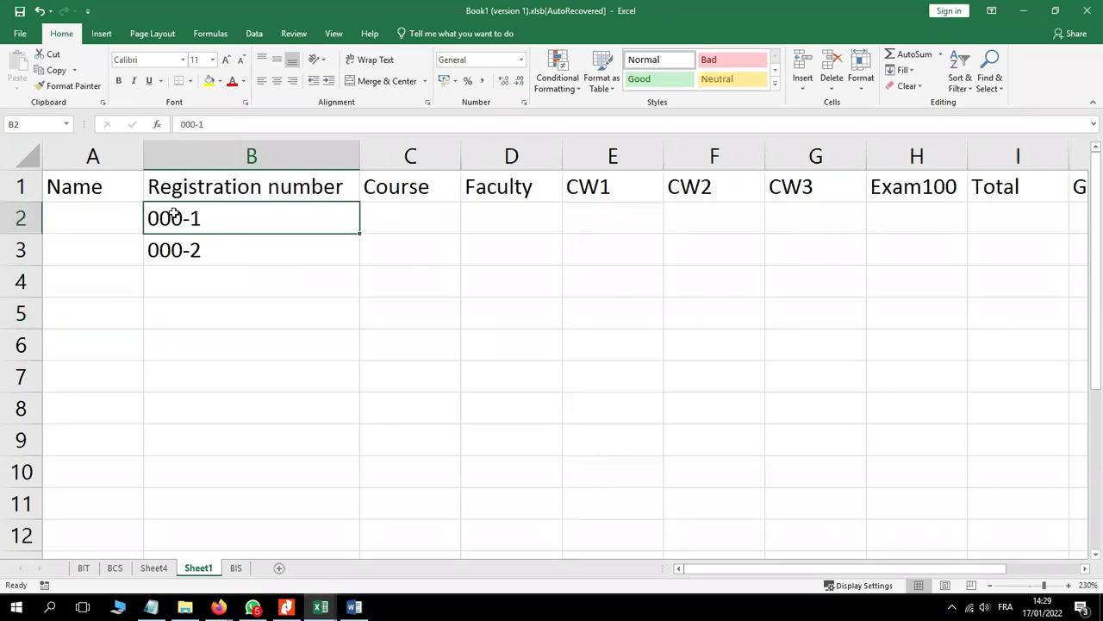
left_click_drag(174, 216, 173, 248)
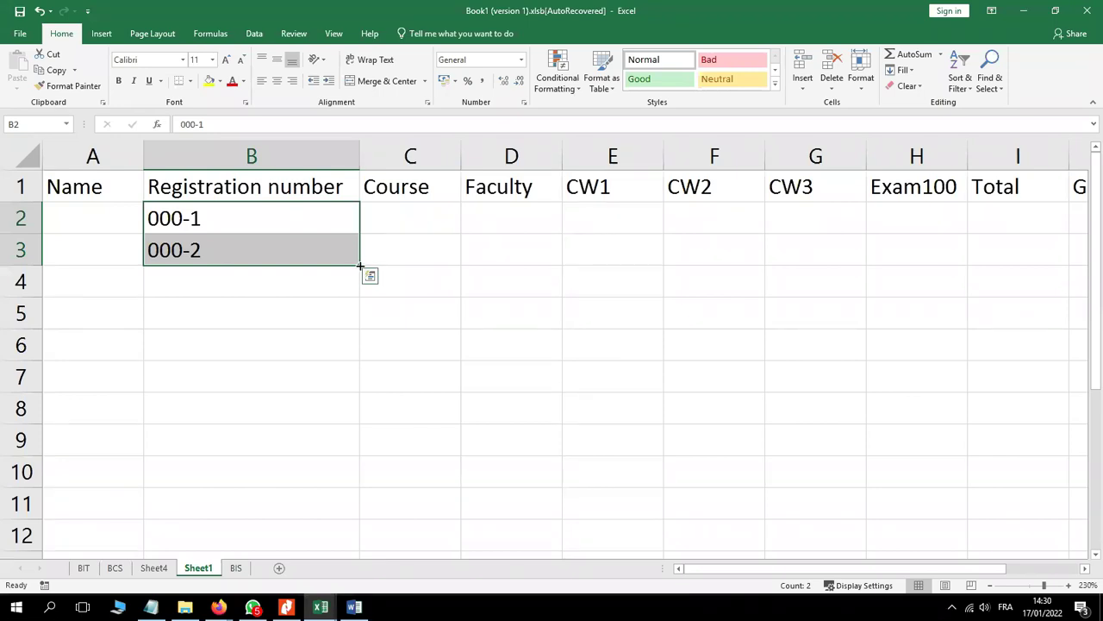
left_click_drag(360, 266, 336, 426)
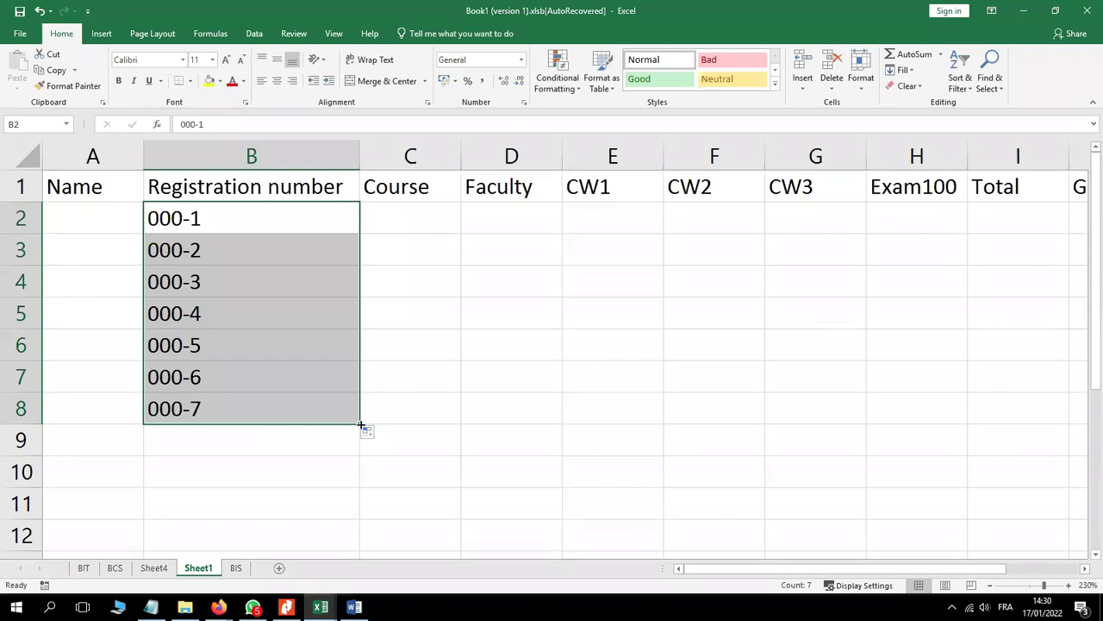
left_click_drag(361, 424, 317, 614)
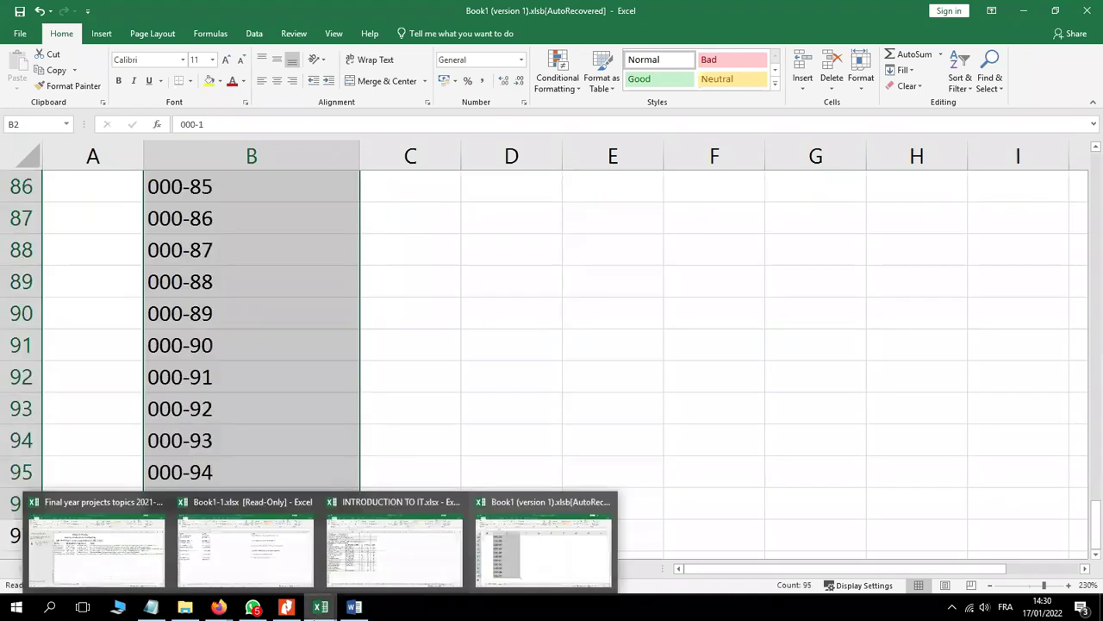
Step: Extend the registration number series from B96 down to 000-172 in row 173
left_click(404, 369)
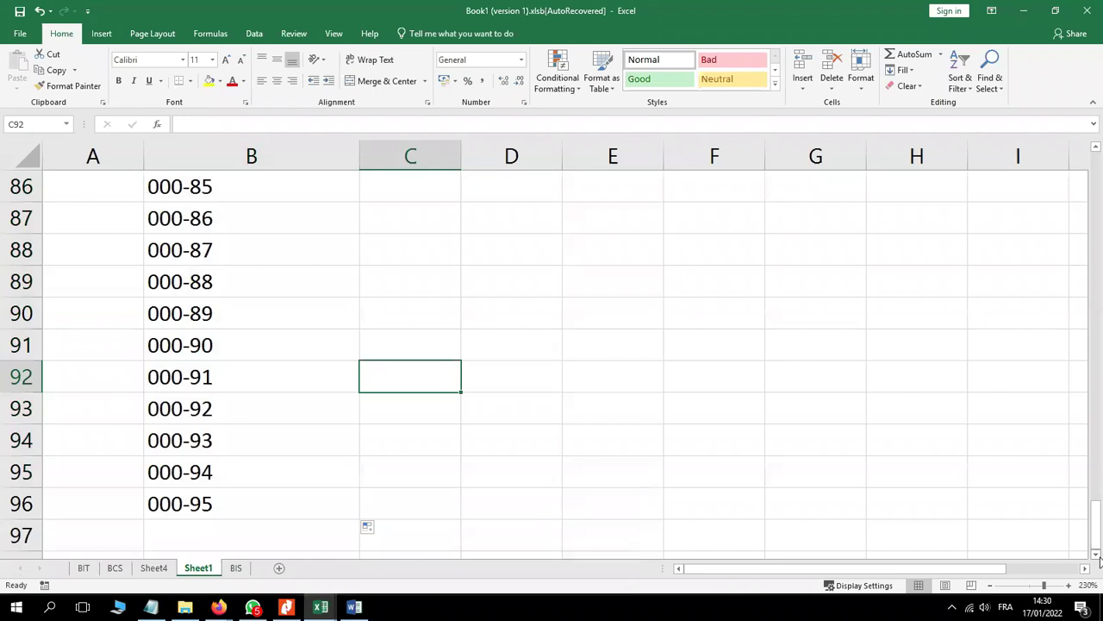
left_click_drag(1099, 560, 1100, 559)
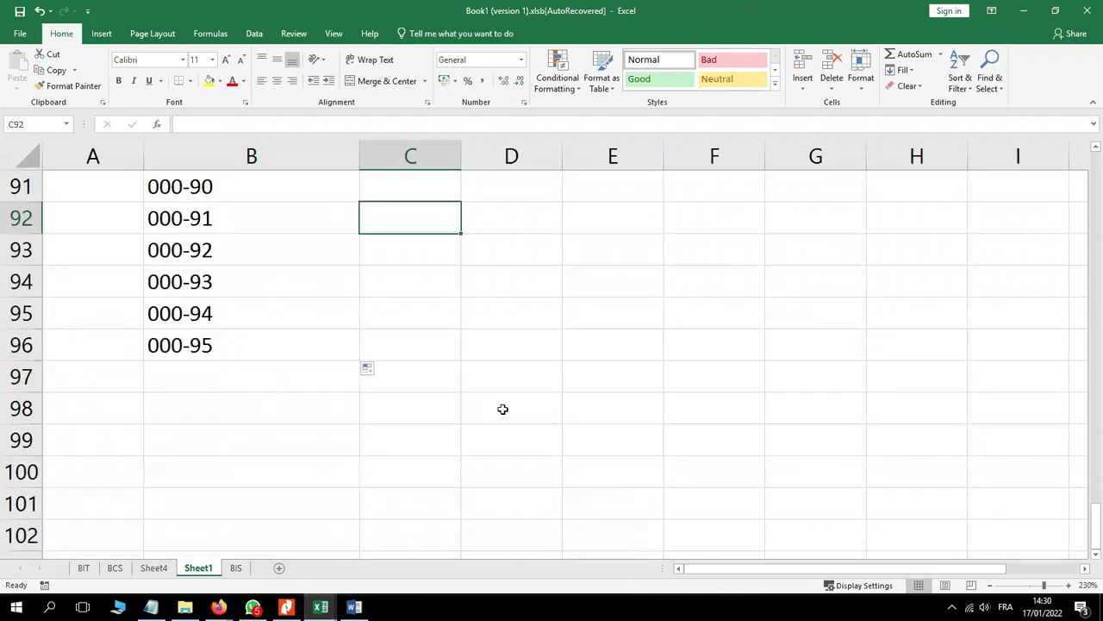
left_click(192, 344)
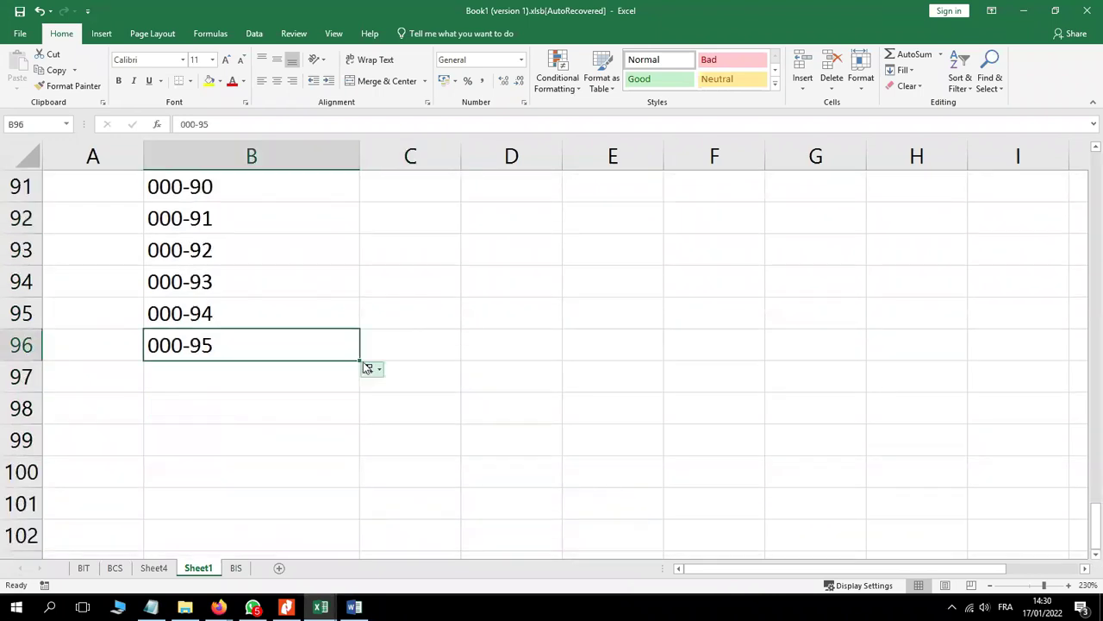
left_click_drag(361, 362, 309, 323)
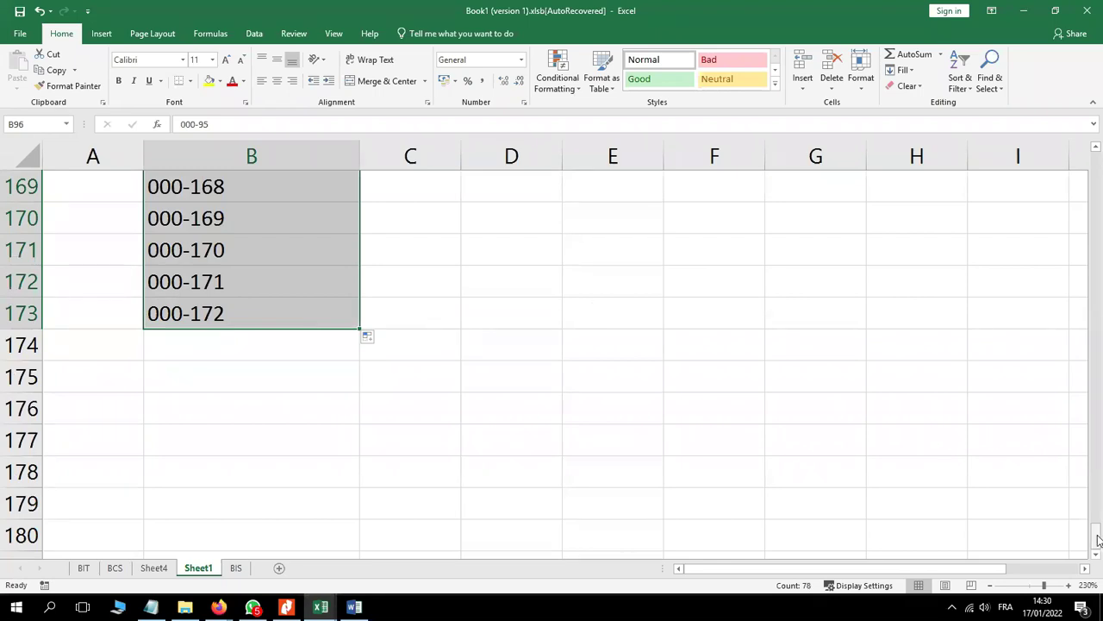
left_click_drag(1098, 540, 1094, 160)
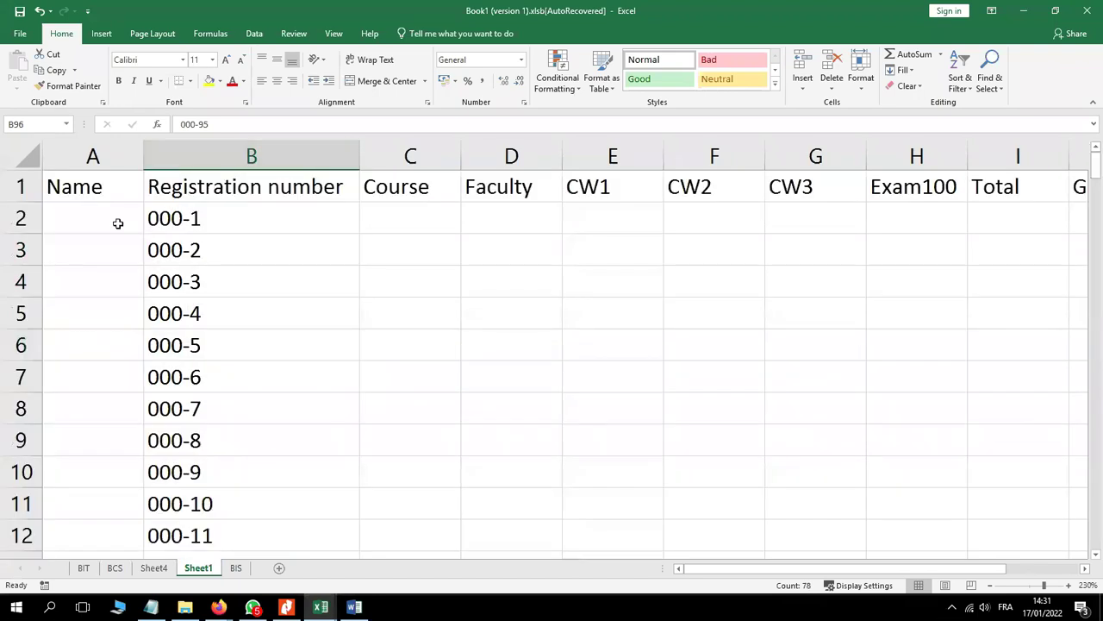
double_click(151, 218)
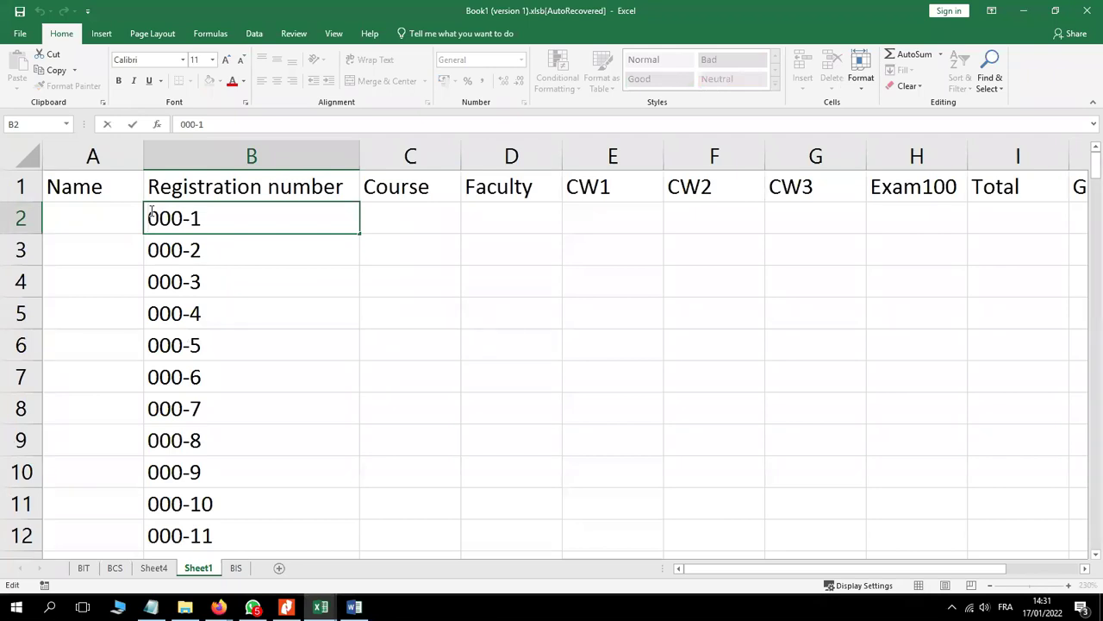
Step: Enter the courses BIT in C2, BIT in C3 and BCS in C4
left_click(407, 212)
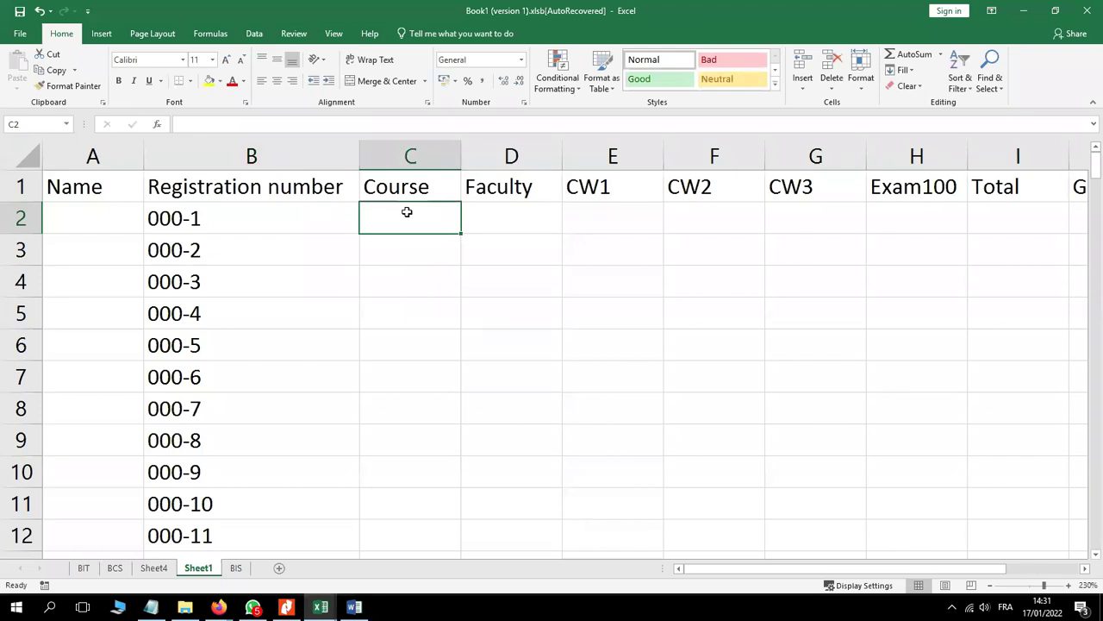
type("B")
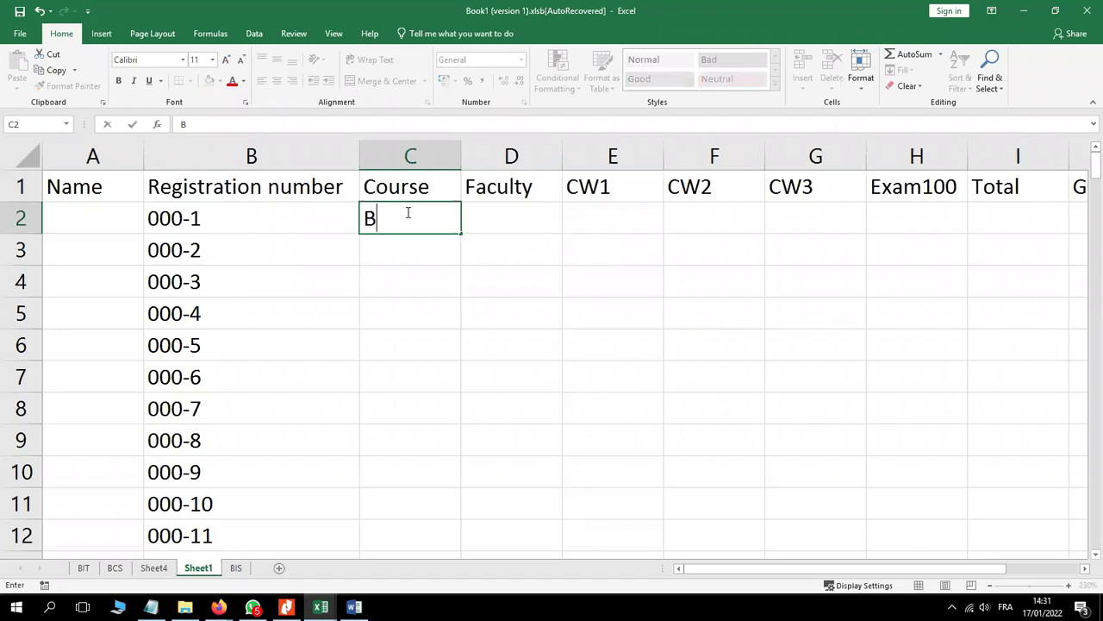
type("IT")
left_click(377, 250)
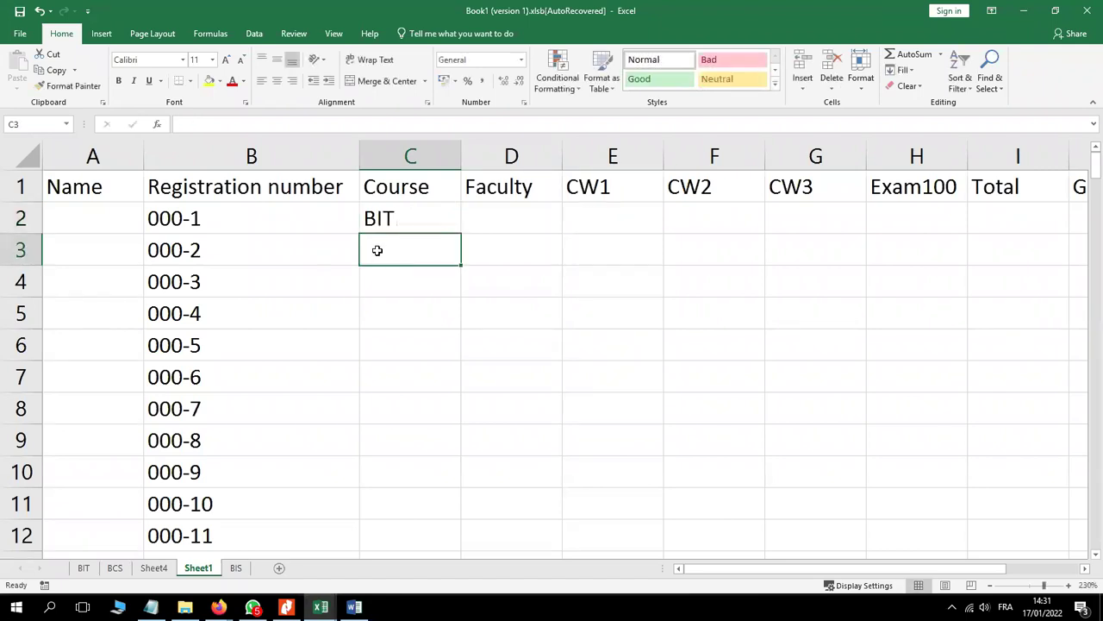
type("BIT")
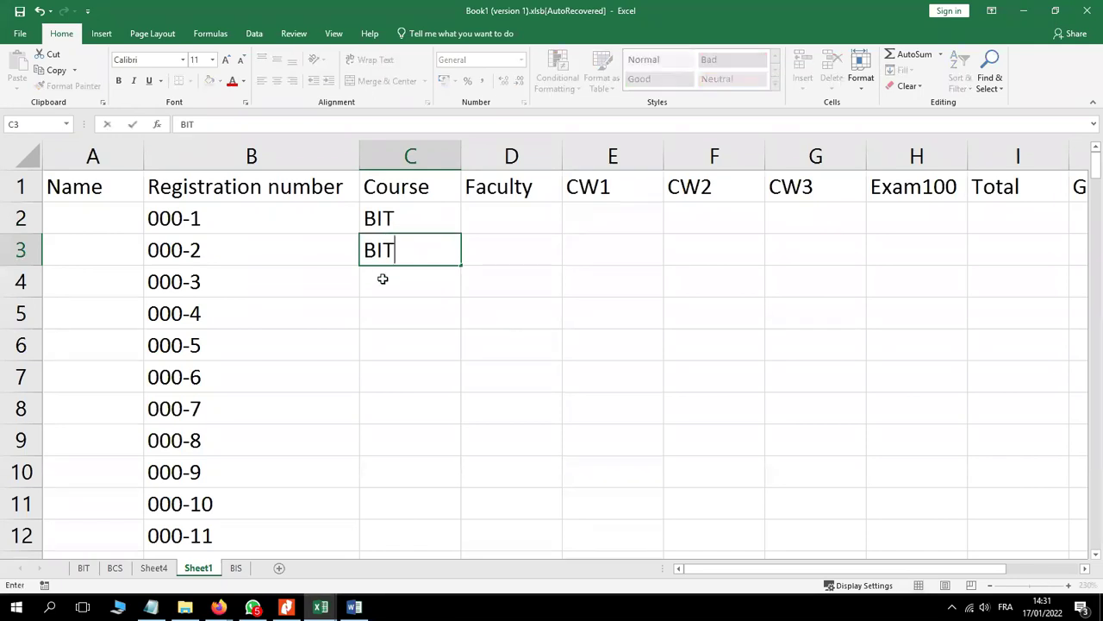
left_click(383, 279)
type("BCS")
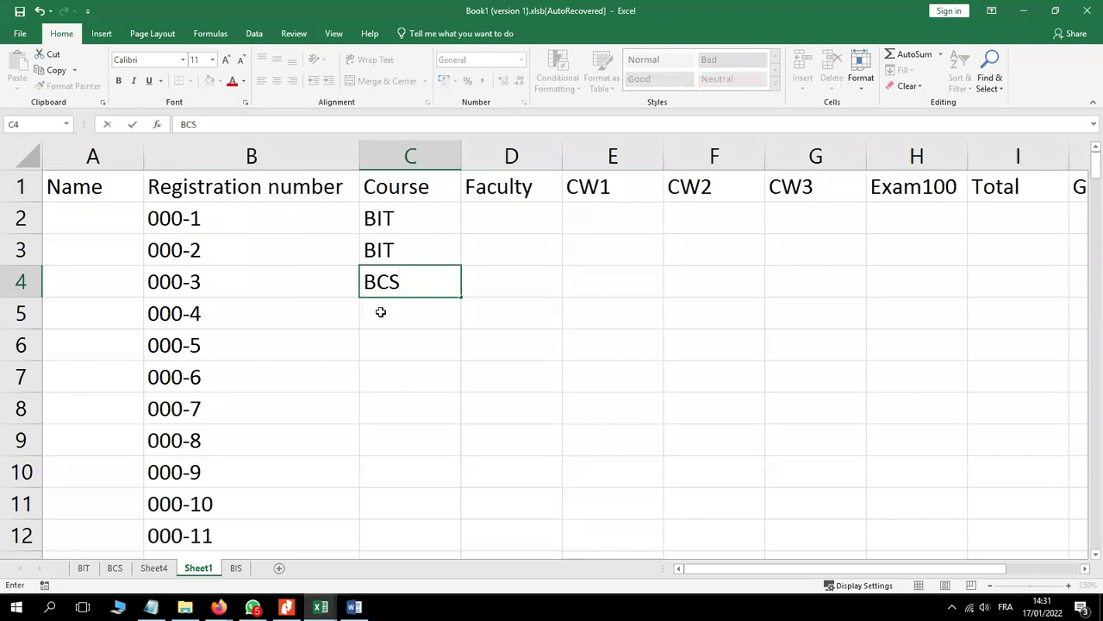
Step: Enter the courses BFEM in C5, BIAD in C6 and CIA in C7
left_click(381, 311)
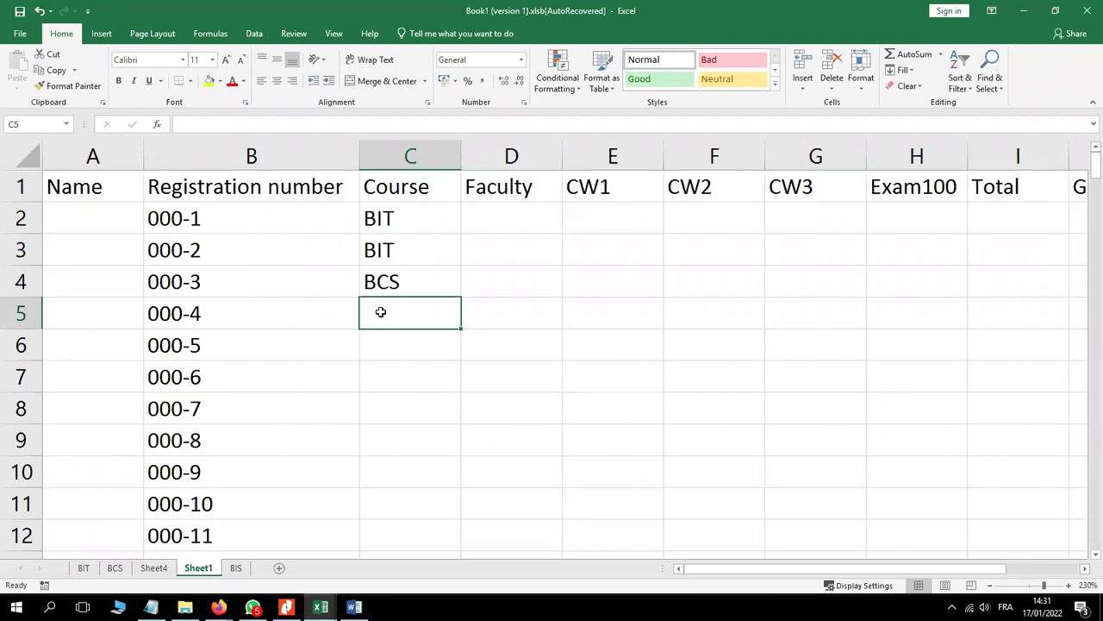
type("BFEM")
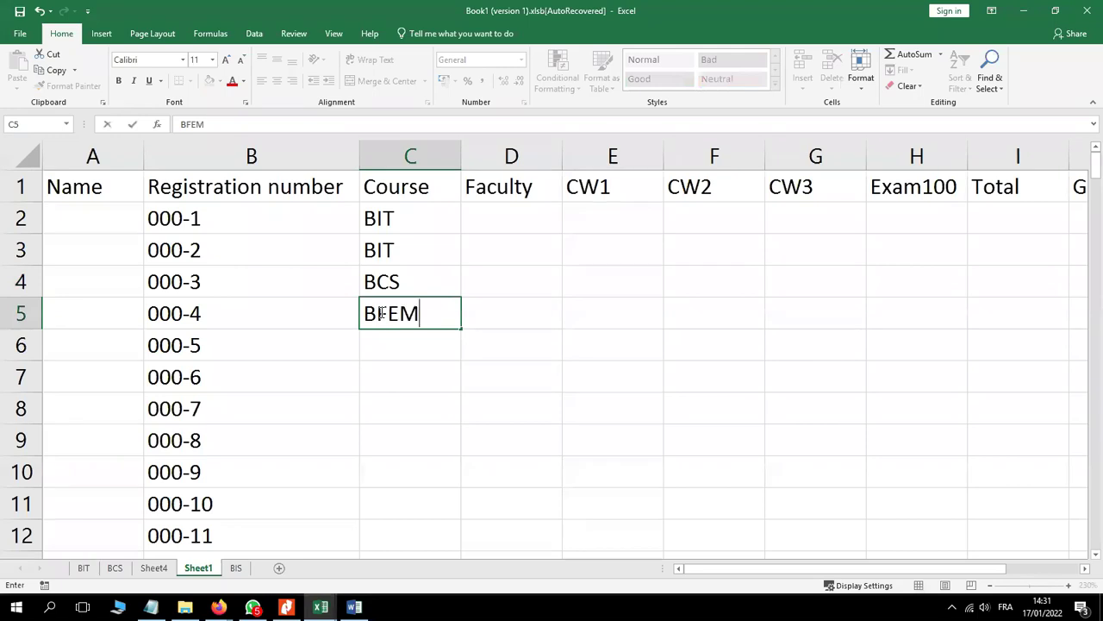
left_click(385, 346)
double_click(385, 346)
type("BIAD")
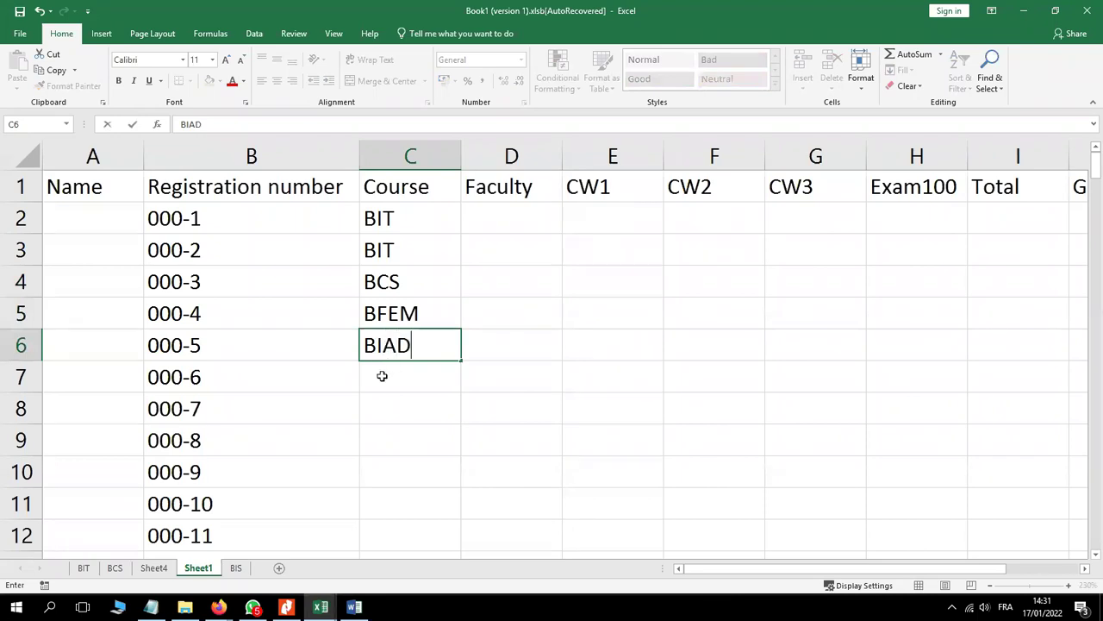
left_click(382, 375)
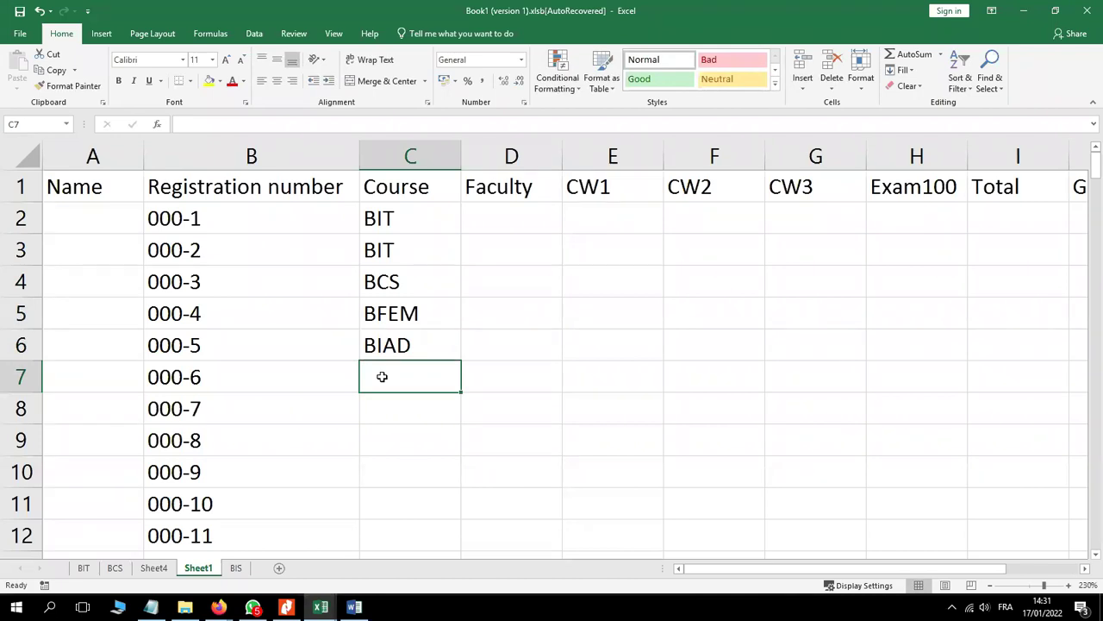
type("CIA")
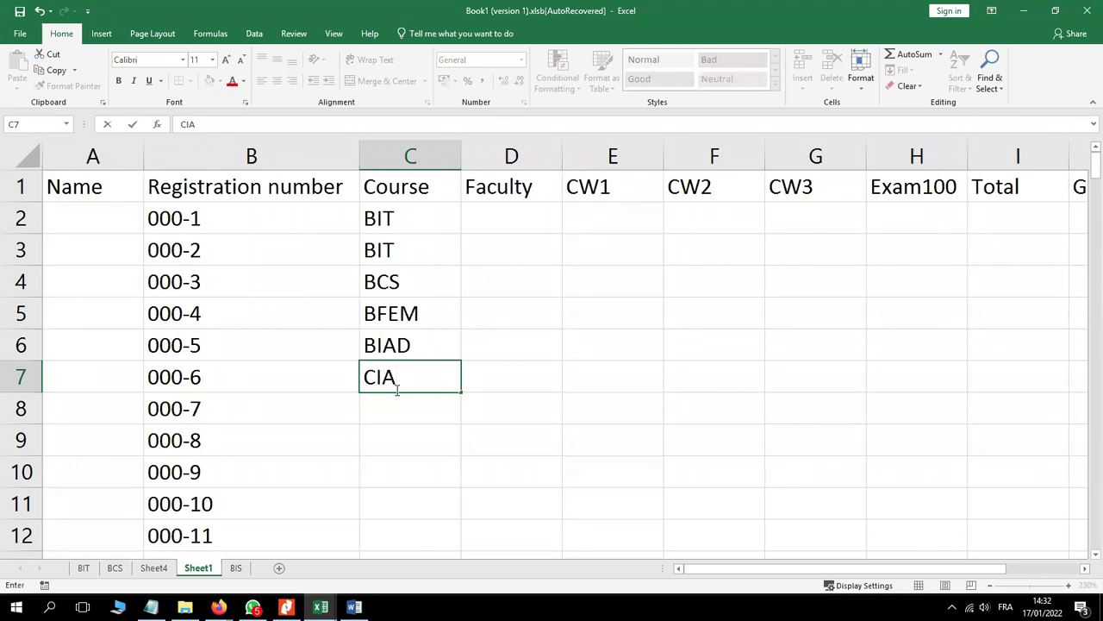
left_click(377, 218)
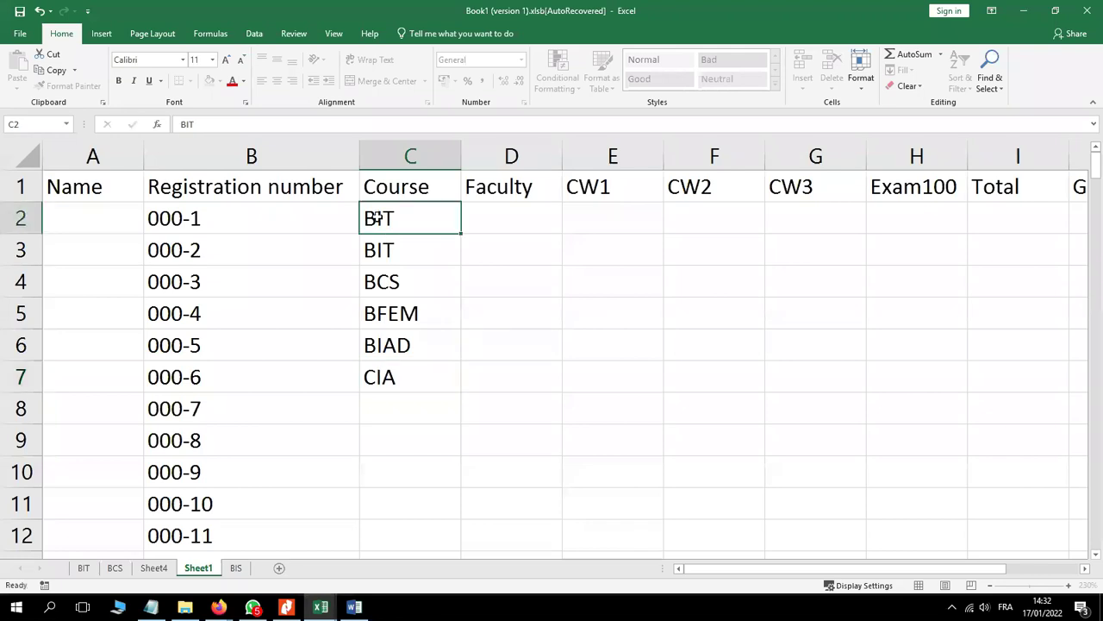
Step: Copy the courses in C2:C7 and paste them into the Course column starting at C8
left_click_drag(376, 218, 377, 377)
key("ctrl+c")
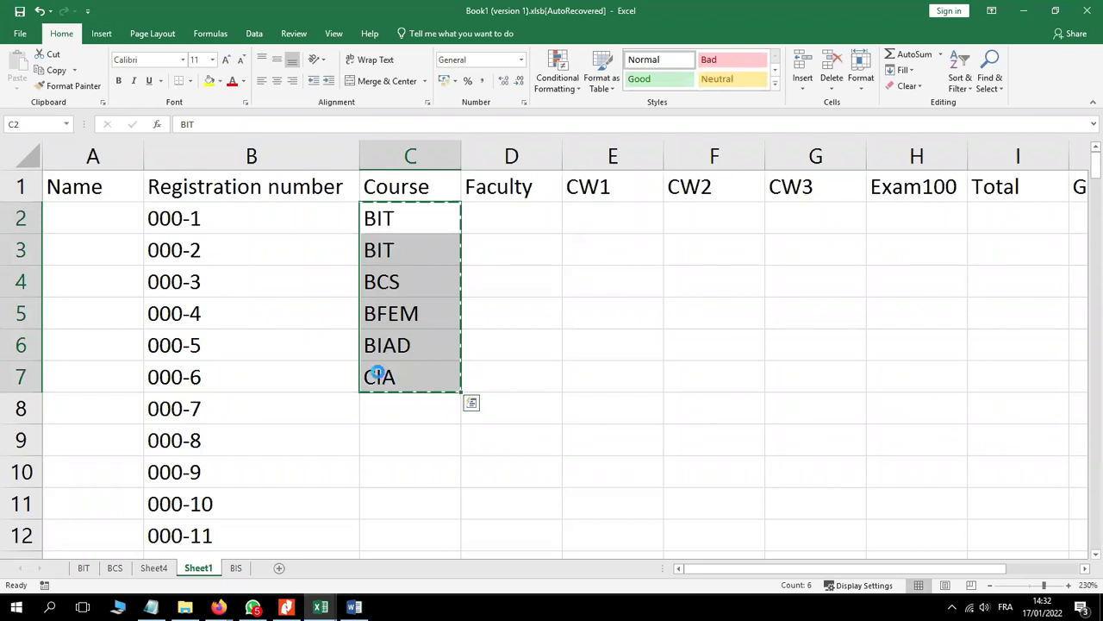
left_click(377, 407)
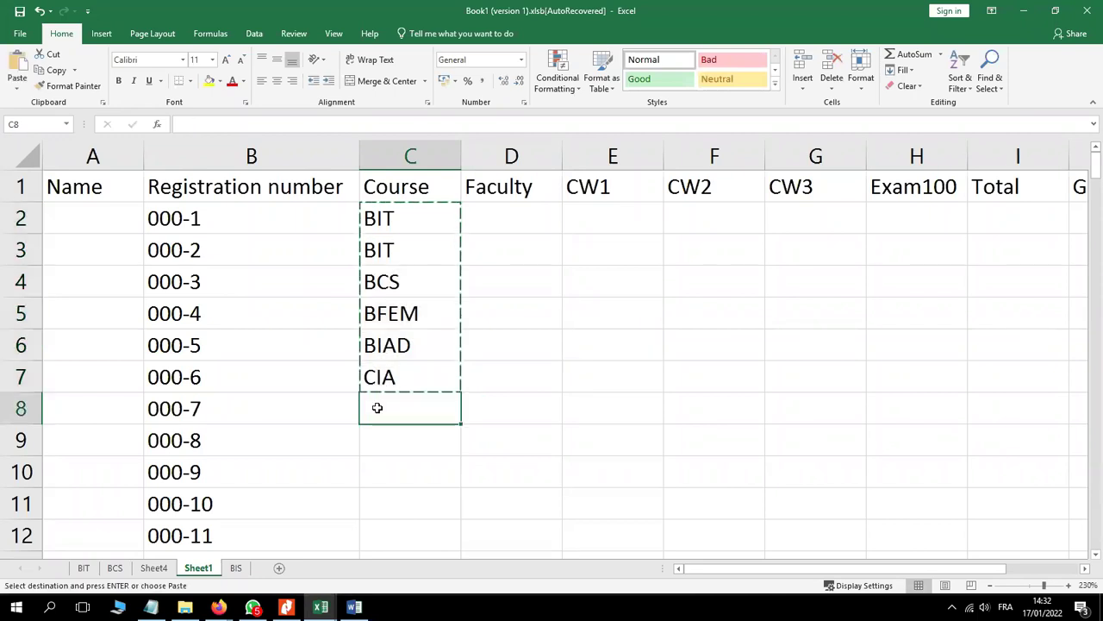
key("ctrl+v")
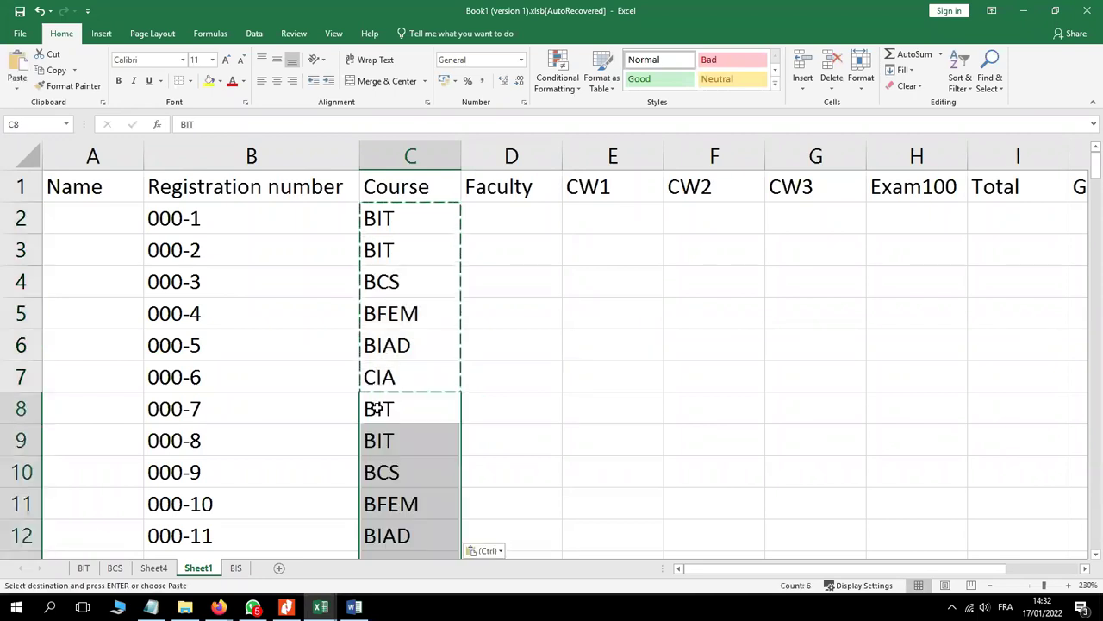
left_click(916, 312)
Step: Copy the courses in C2:C13 and paste them starting at C14
left_click(1097, 172)
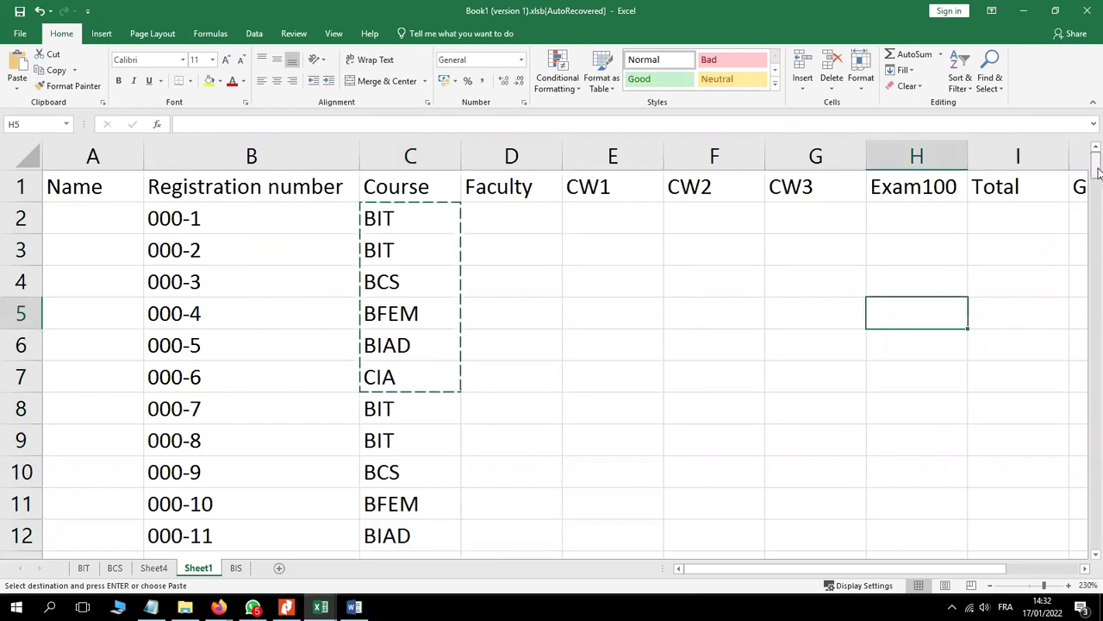
left_click_drag(1098, 172, 1098, 176)
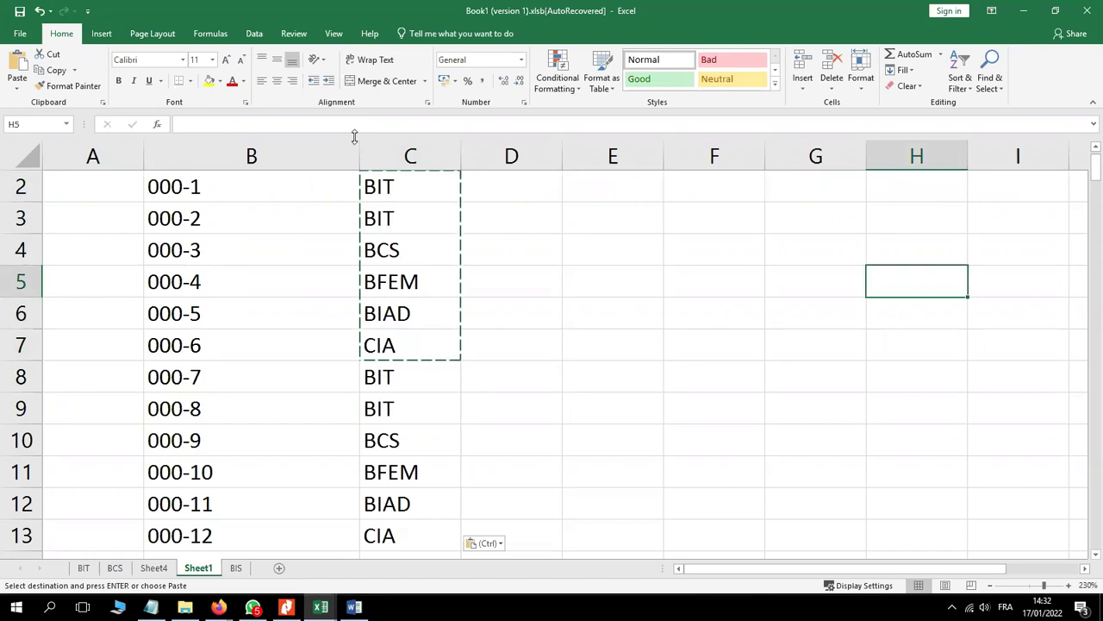
left_click_drag(376, 181, 388, 537)
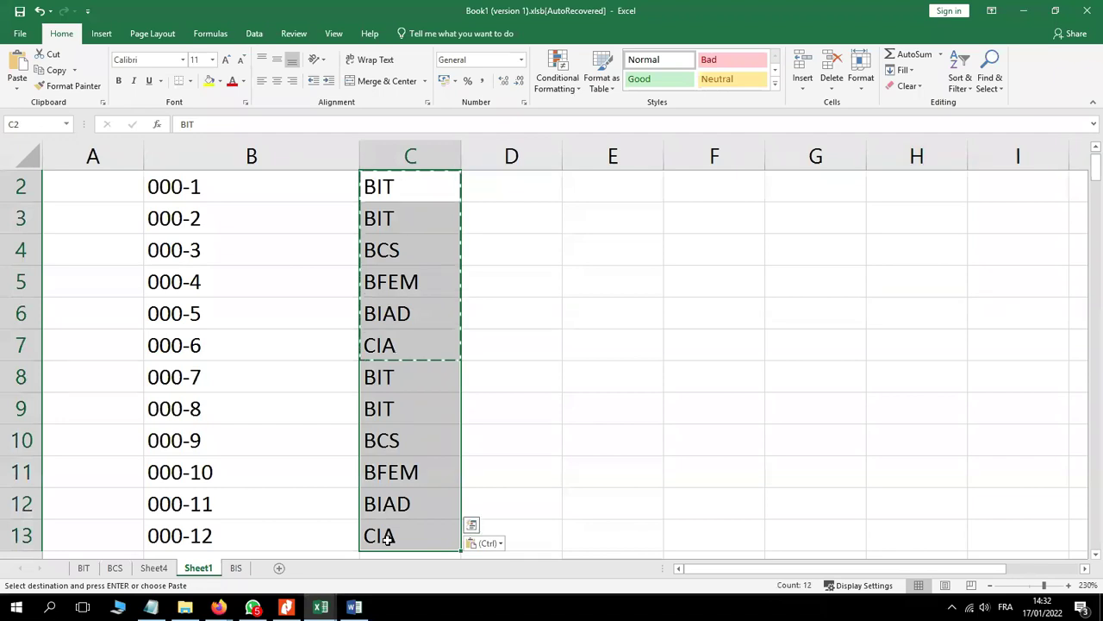
key("ctrl+c")
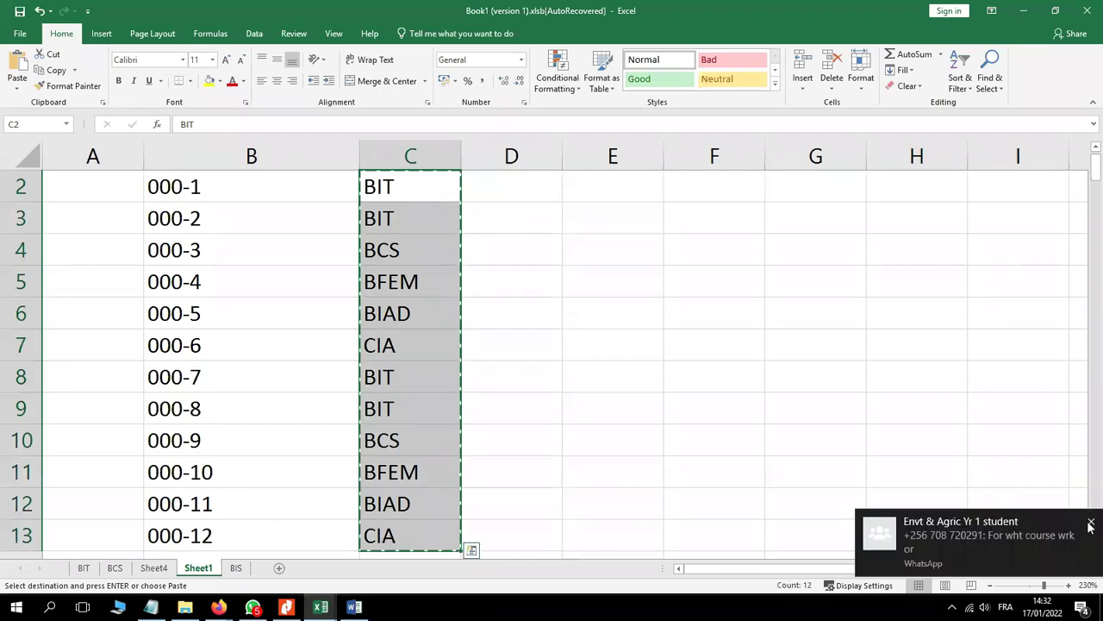
left_click(418, 555)
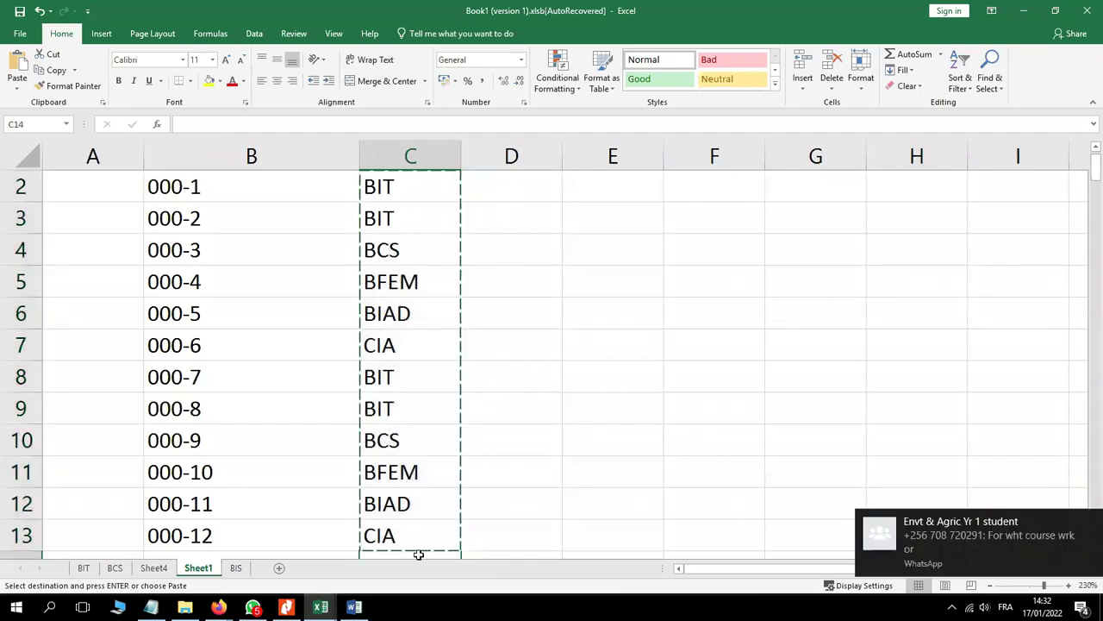
scroll(405, 535, "down", 2)
key("ctrl+v")
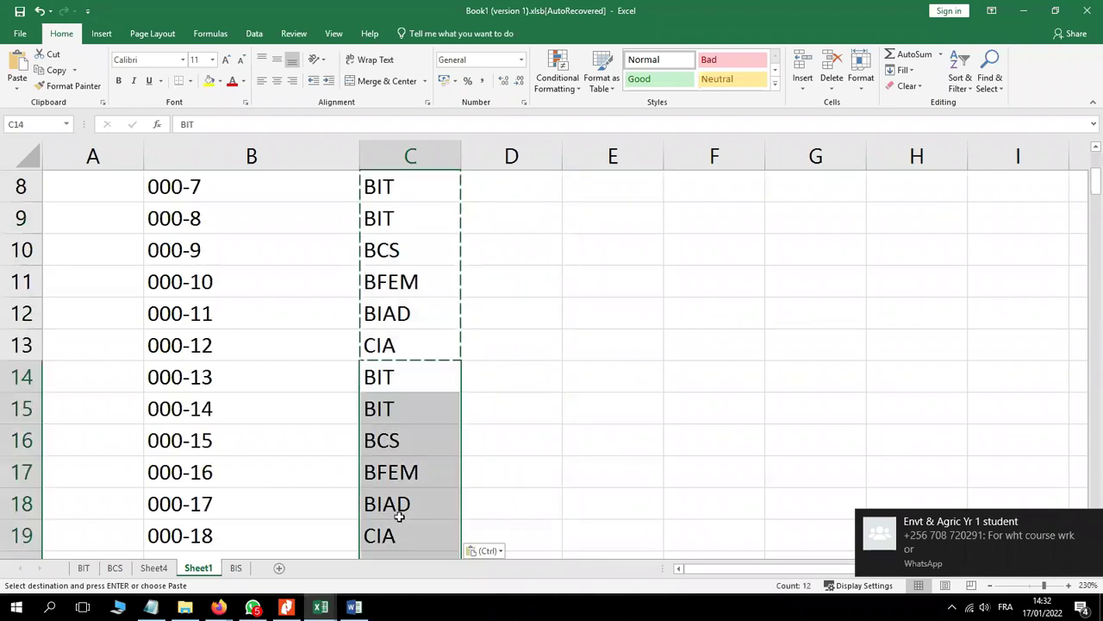
Step: Copy the courses in C2:C25 and paste them starting at C26
left_click(1098, 182)
left_click_drag(1099, 186, 1099, 169)
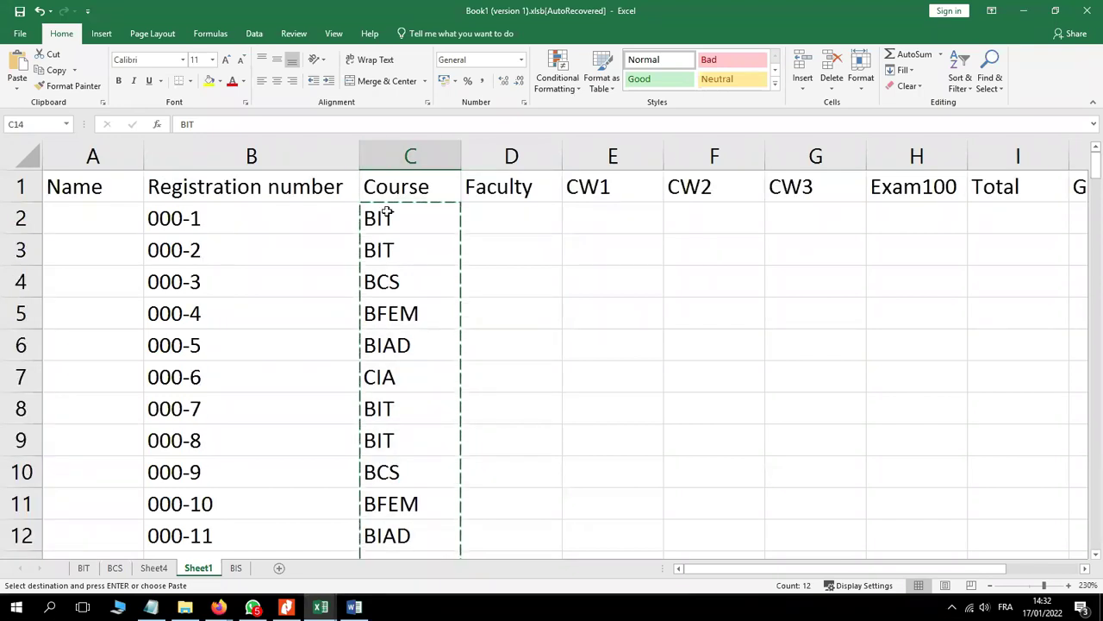
left_click_drag(387, 212, 376, 311)
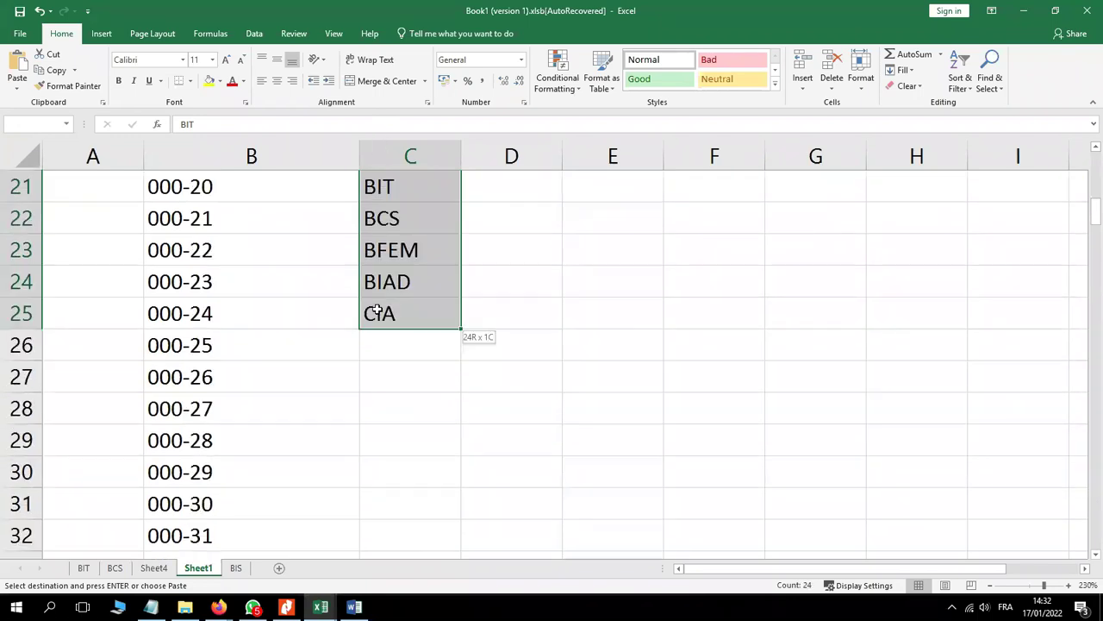
key("ctrl+v")
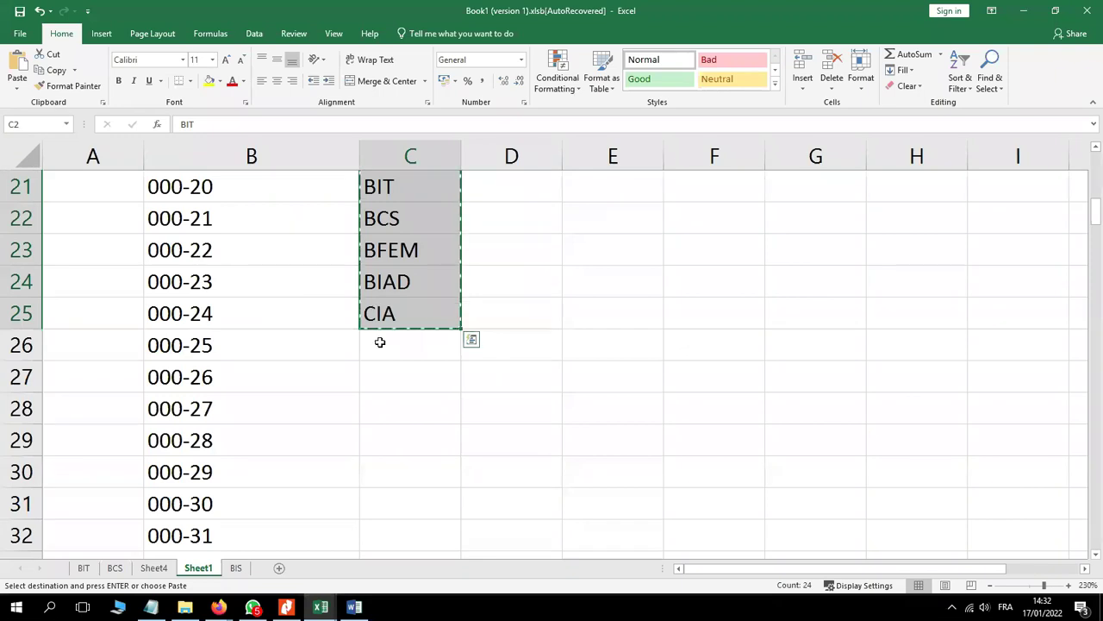
left_click(379, 342)
key("ctrl+v")
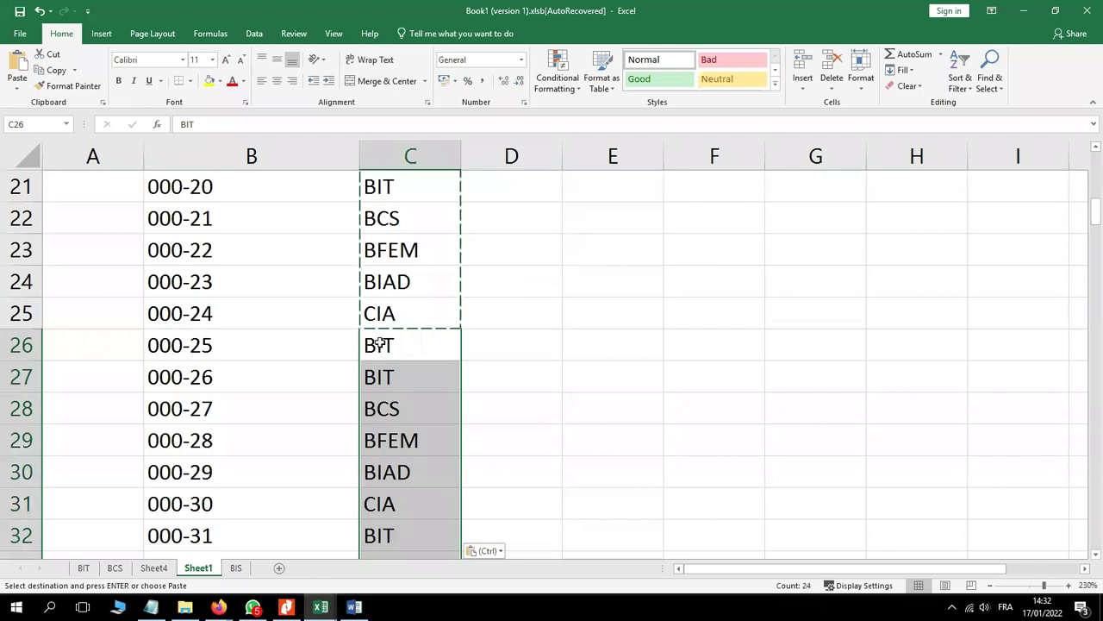
Step: Copy the courses in C2:C49 and paste them starting at C50
left_click_drag(1099, 211, 1098, 256)
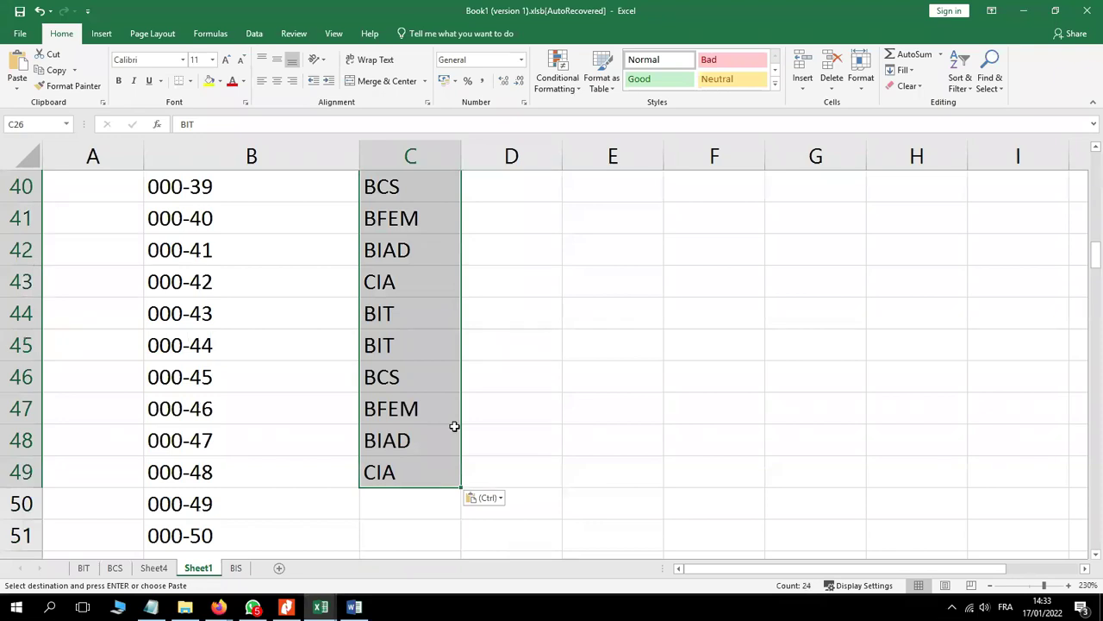
left_click_drag(454, 426, 375, 213)
key("ctrl+v")
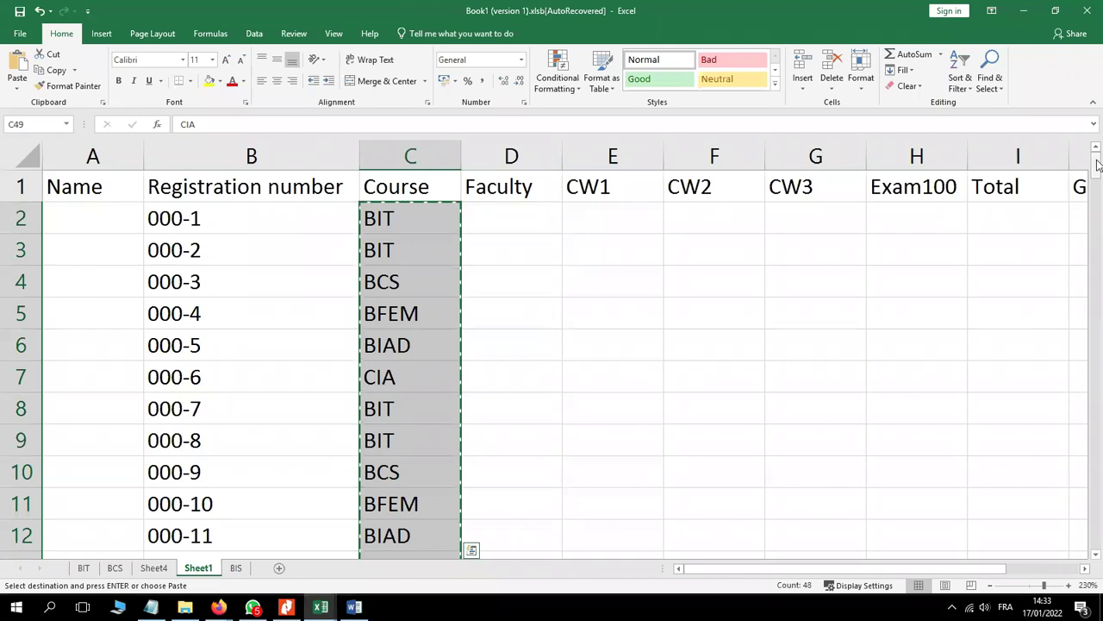
left_click_drag(1099, 165, 1099, 274)
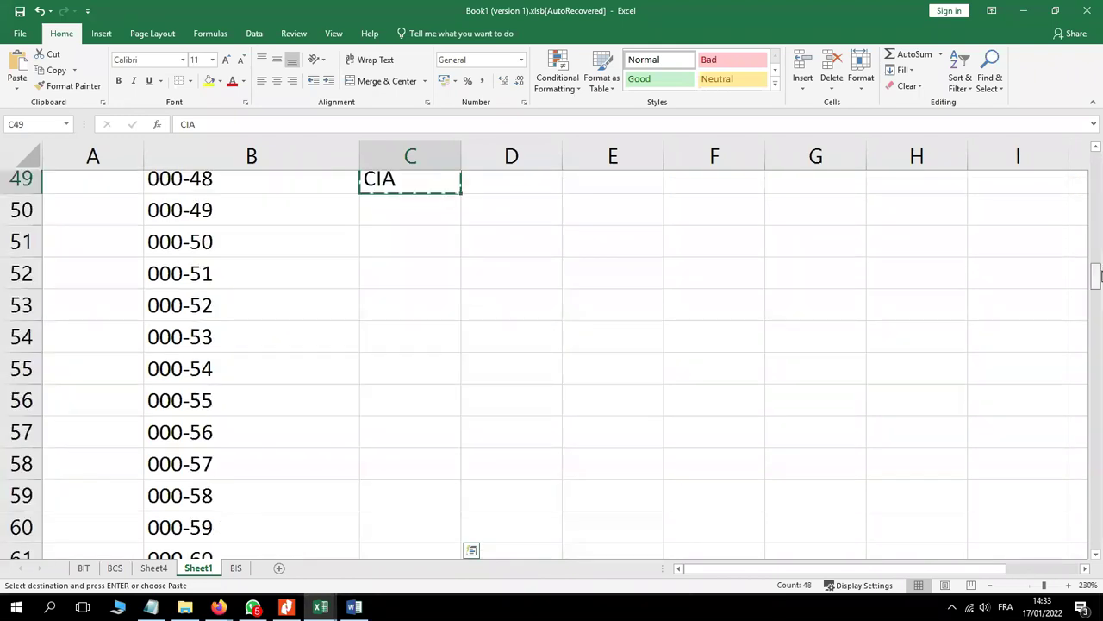
left_click(393, 220)
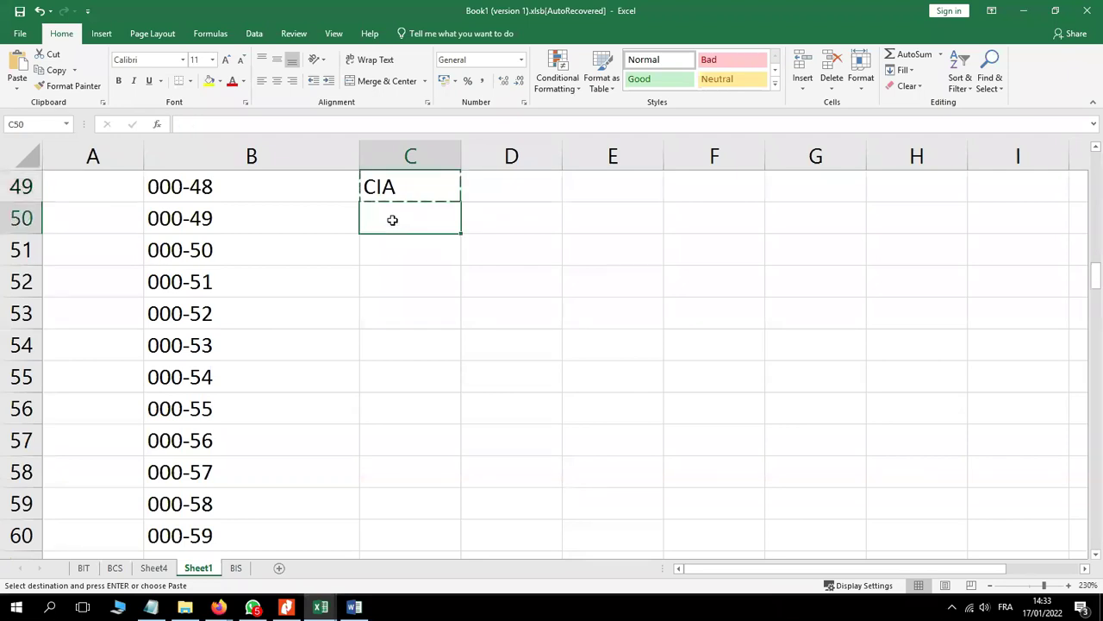
key("ctrl+v")
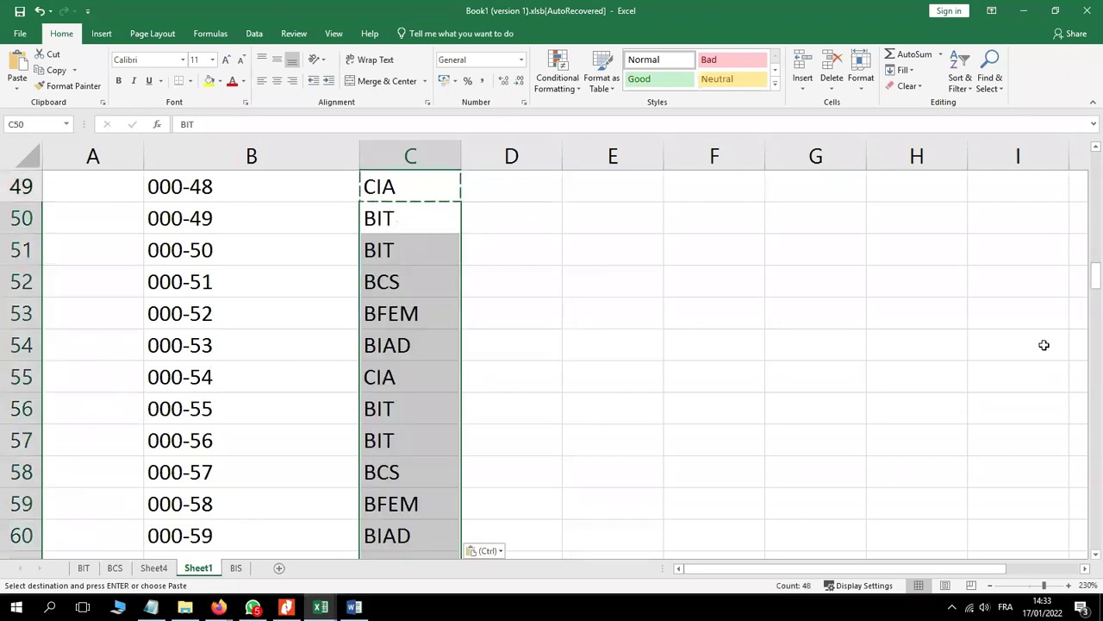
Step: Paste the copied block of 48 courses again, starting at C98
left_click_drag(1097, 276, 1096, 376)
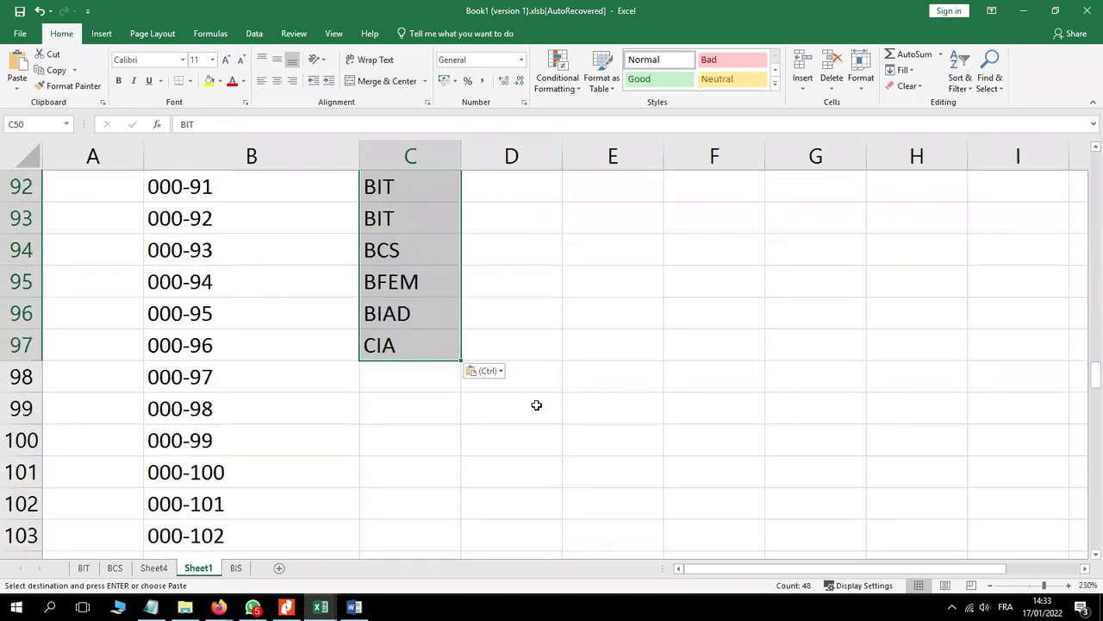
left_click(395, 372)
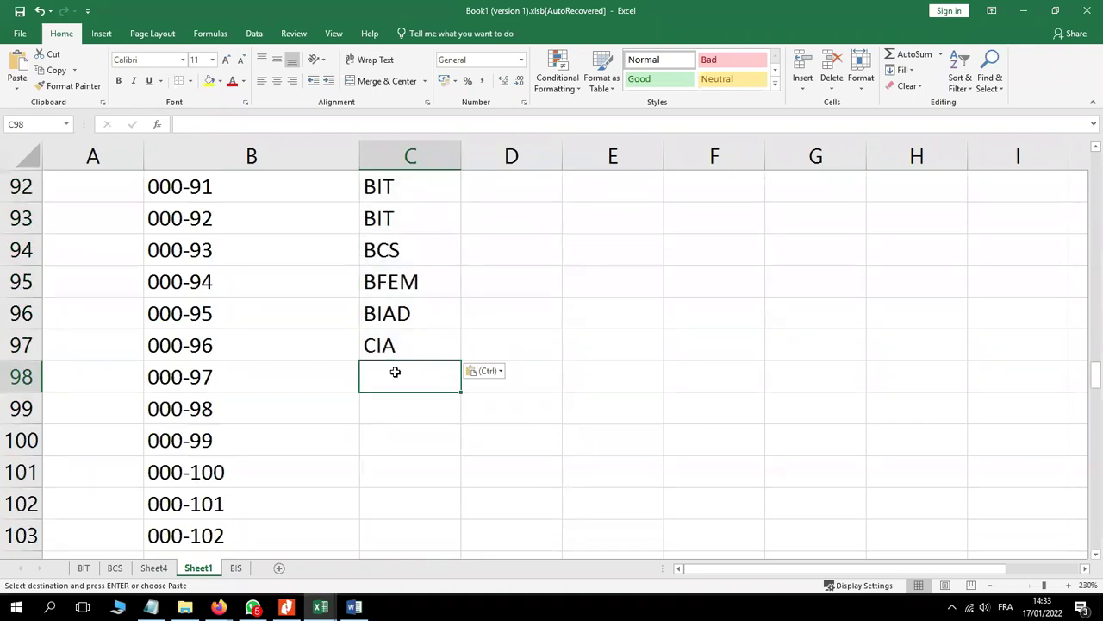
key("ctrl+v")
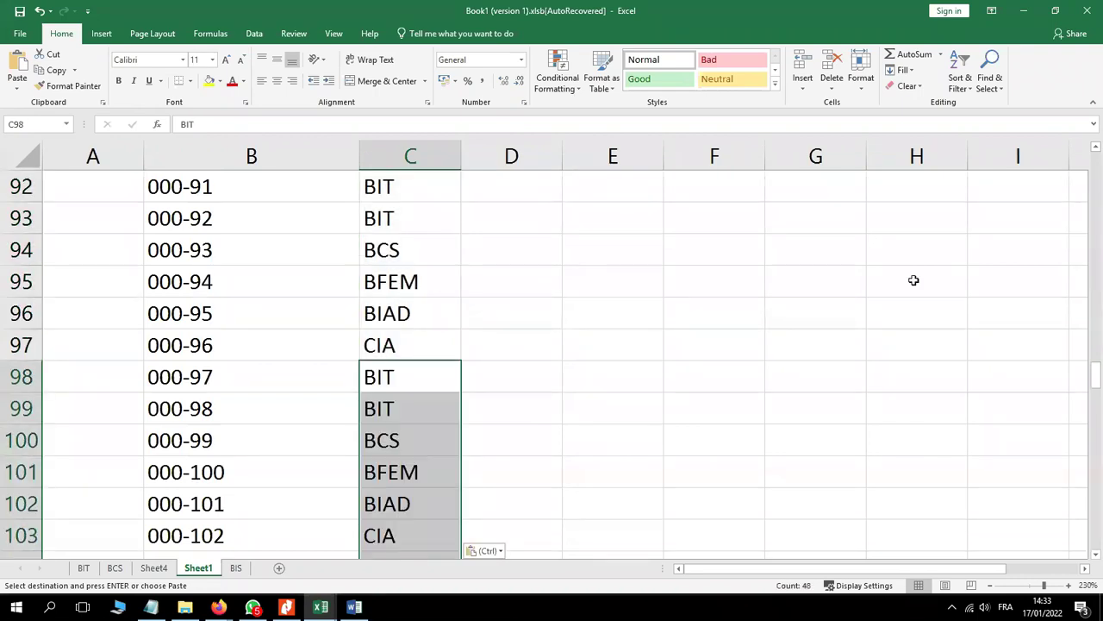
Step: Paste the same block of 48 courses once more, starting at C146
left_click_drag(1097, 376, 1096, 385)
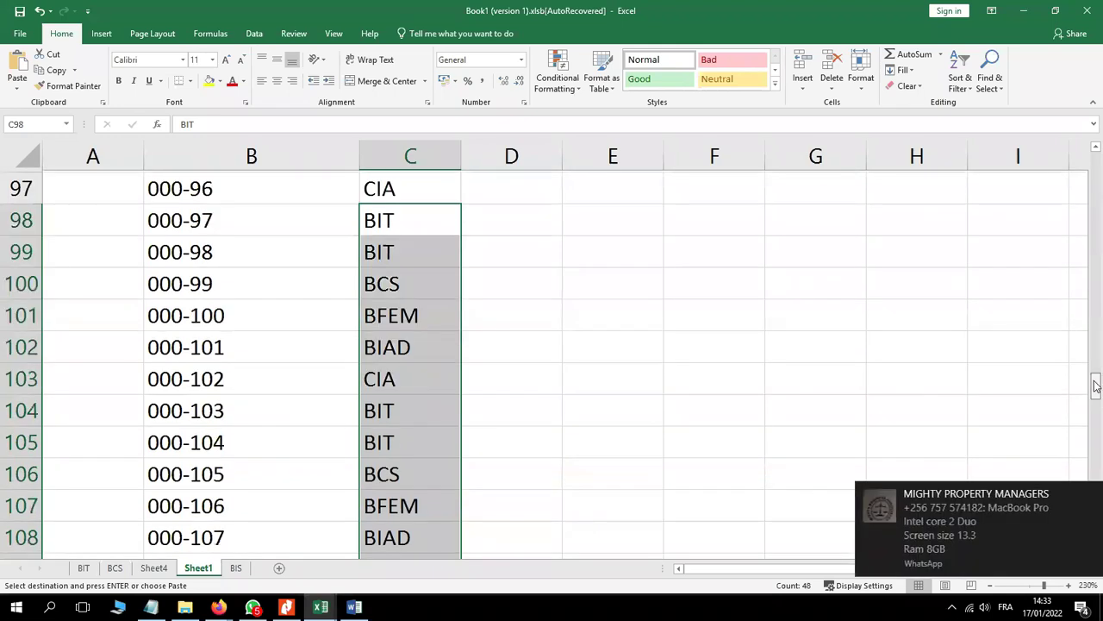
scroll(1096, 385, "down", 16)
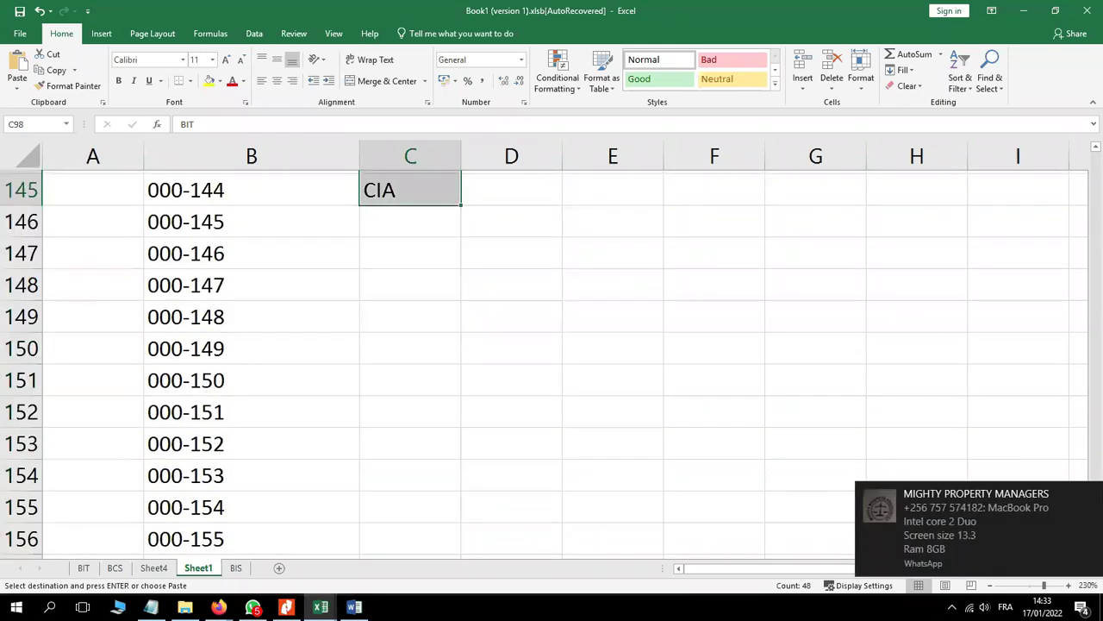
key("ctrl+v")
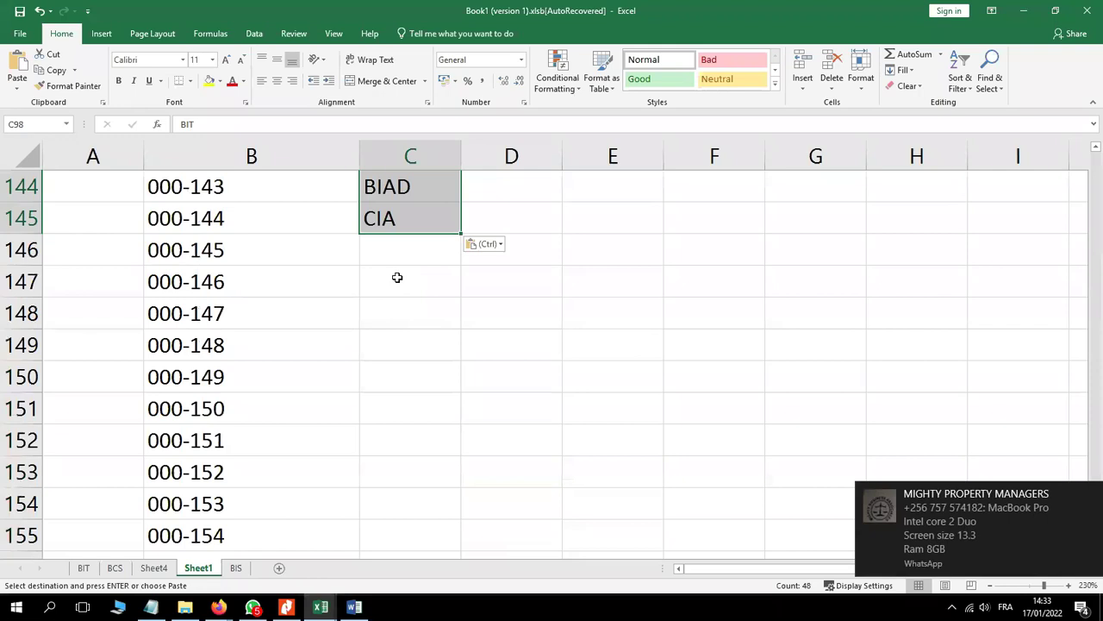
left_click(384, 254)
key("ctrl+v")
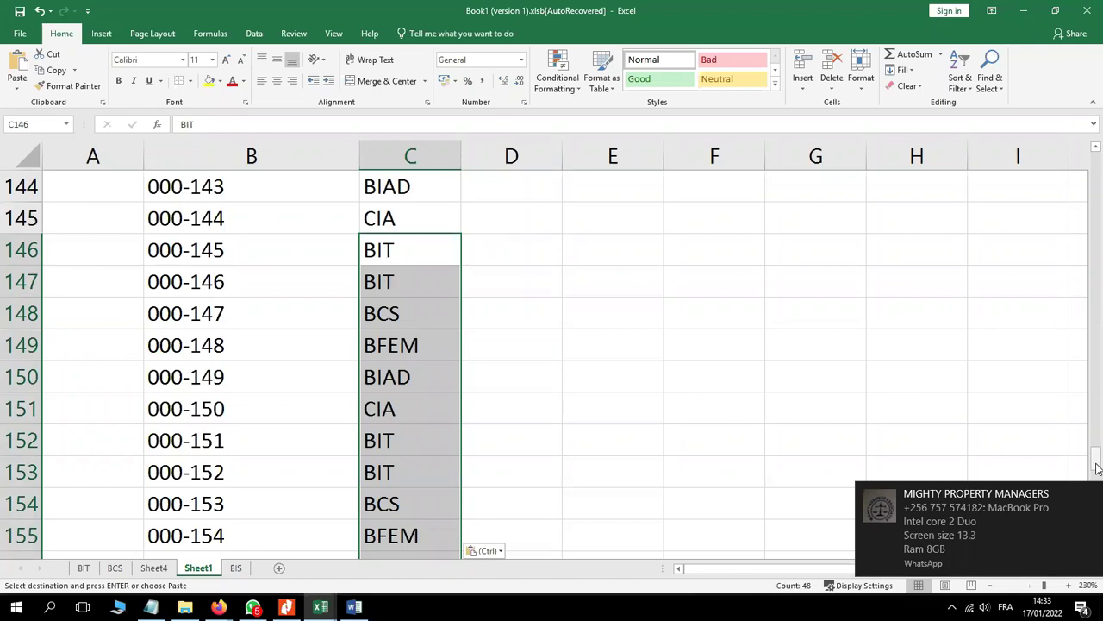
Step: Delete the surplus courses in C174:C193, below the last registration number
scroll(1098, 467, "up", 1)
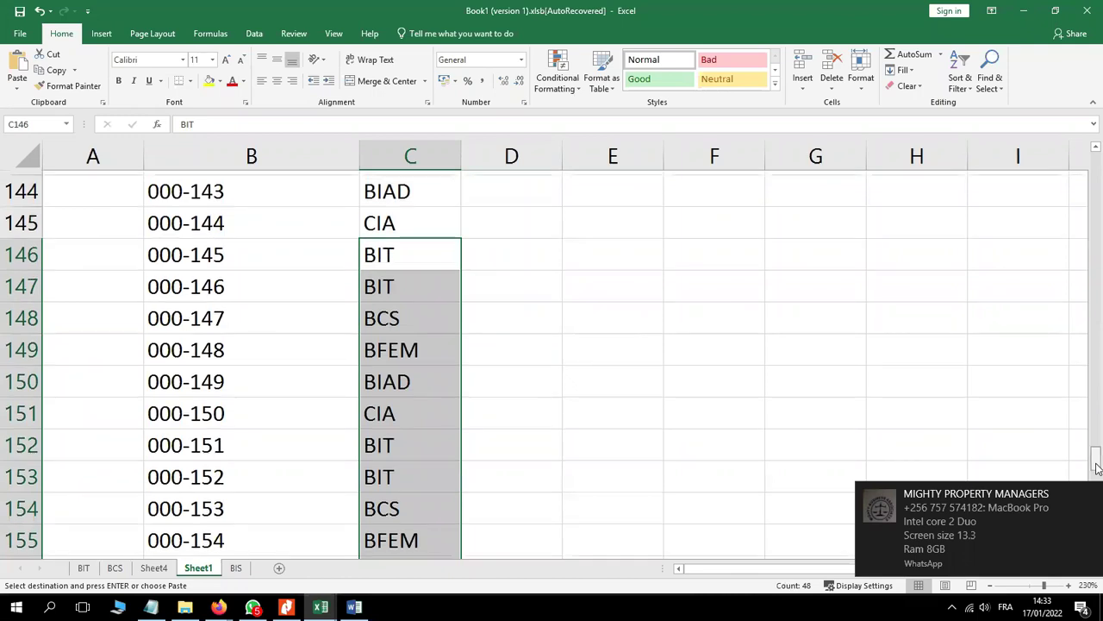
scroll(1097, 468, "down", 7)
scroll(544, 363, "down", 2)
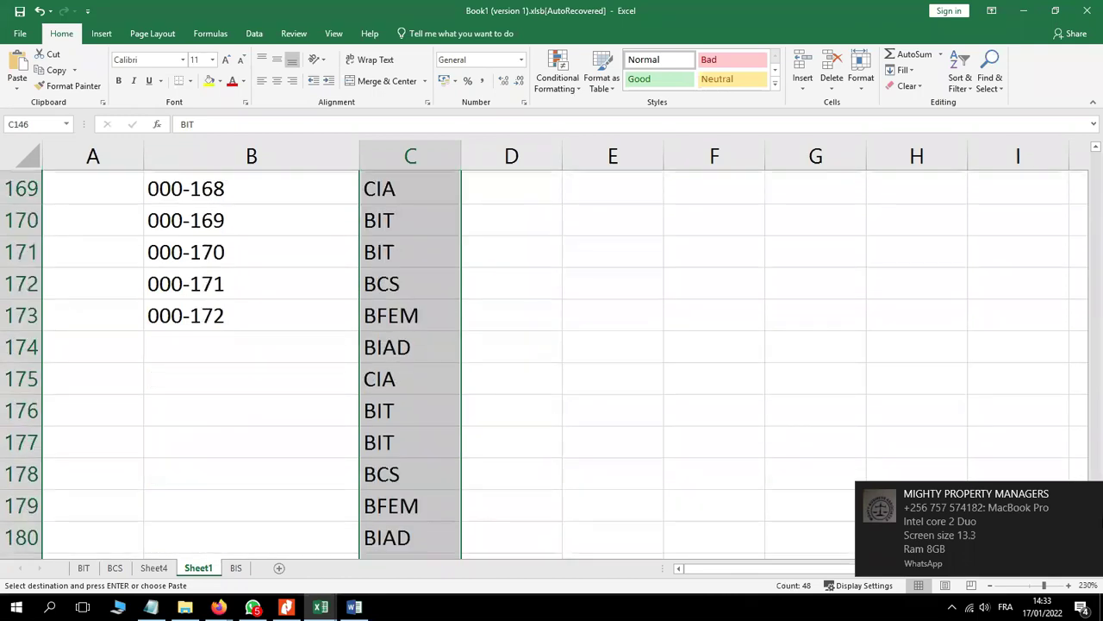
scroll(677, 551, "down", 4)
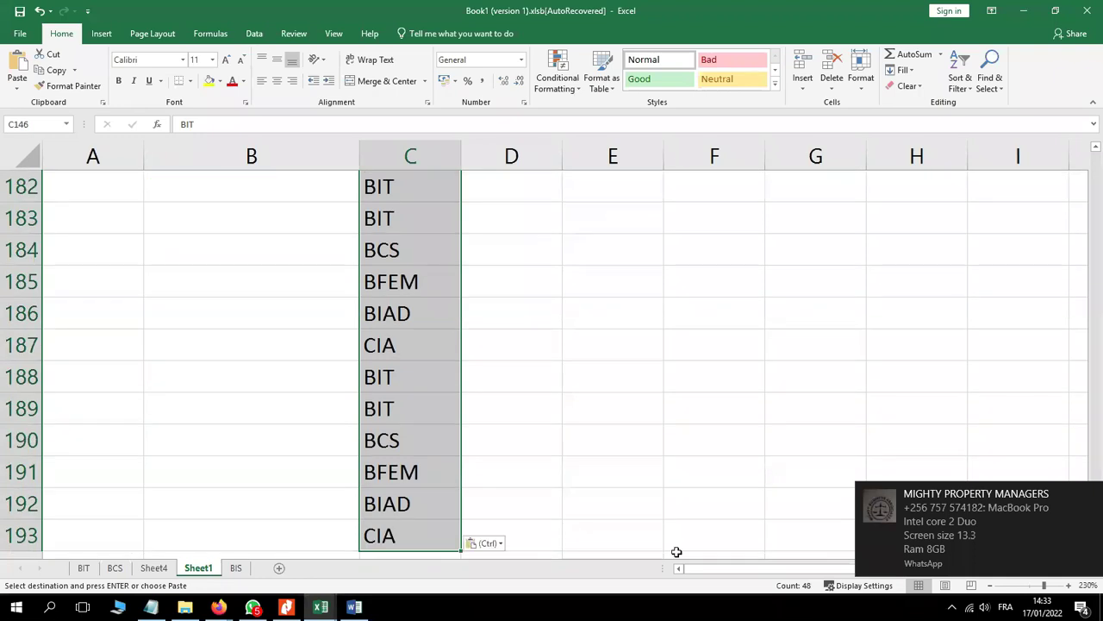
left_click(392, 538)
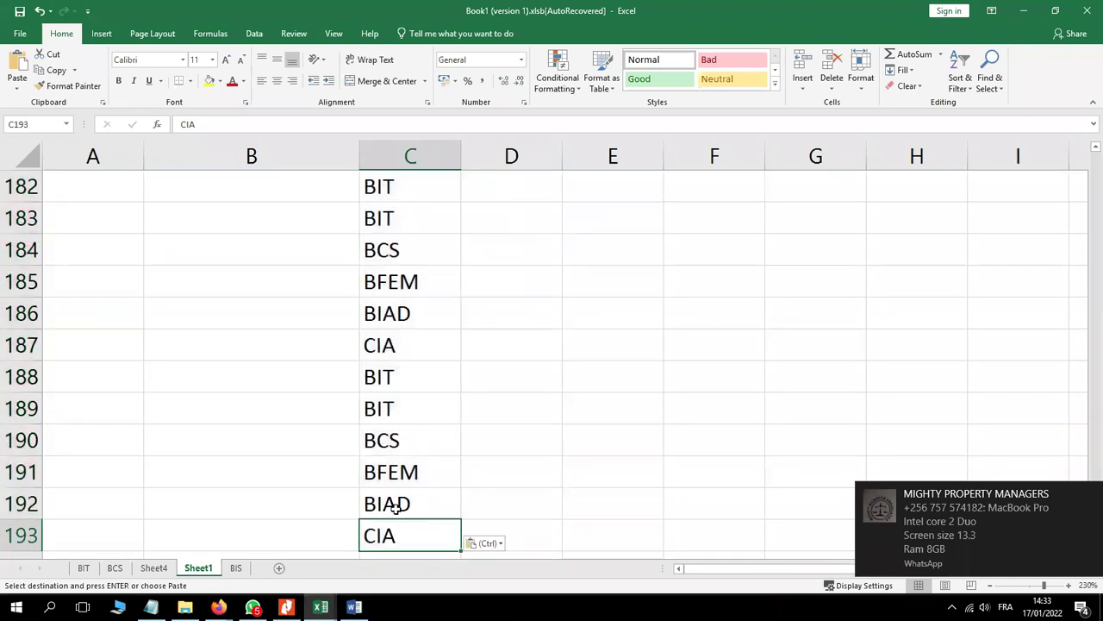
left_click_drag(395, 508, 380, 307)
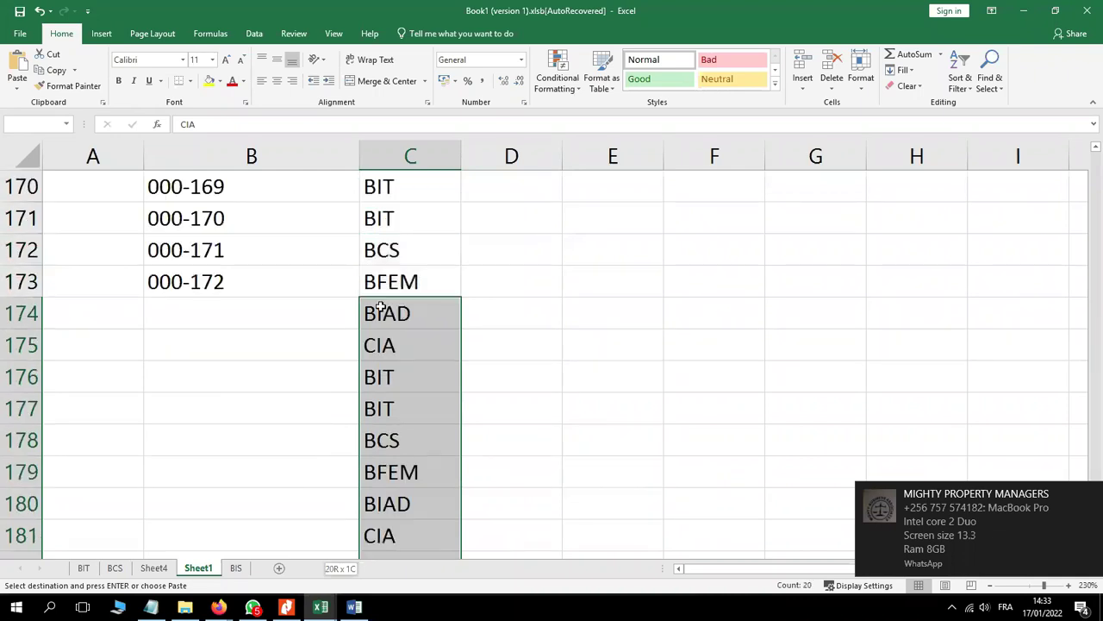
key("Delete")
Step: Enter COMPUTING as the faculty in D2 and fill it down to D4
scroll(380, 306, "down", 6)
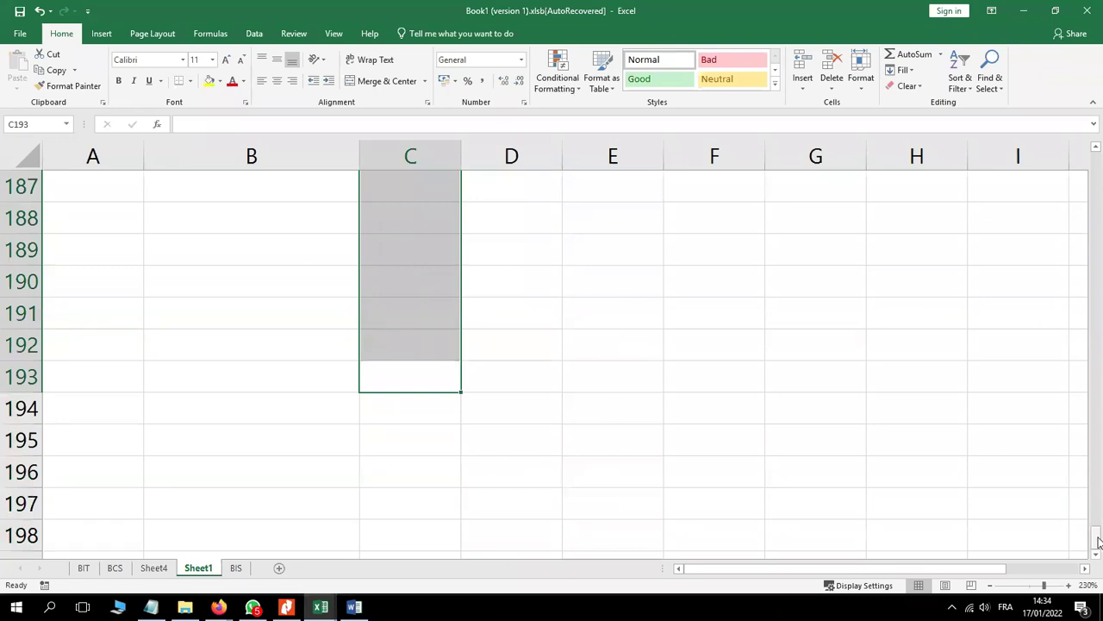
left_click_drag(1097, 541, 1075, 341)
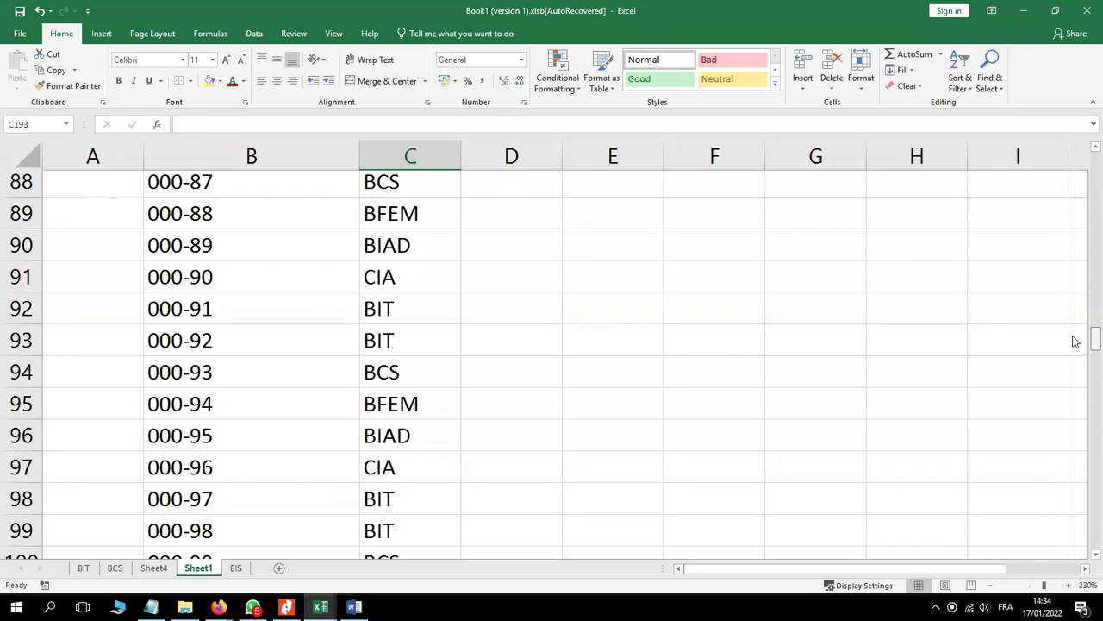
left_click_drag(1075, 342, 1048, 162)
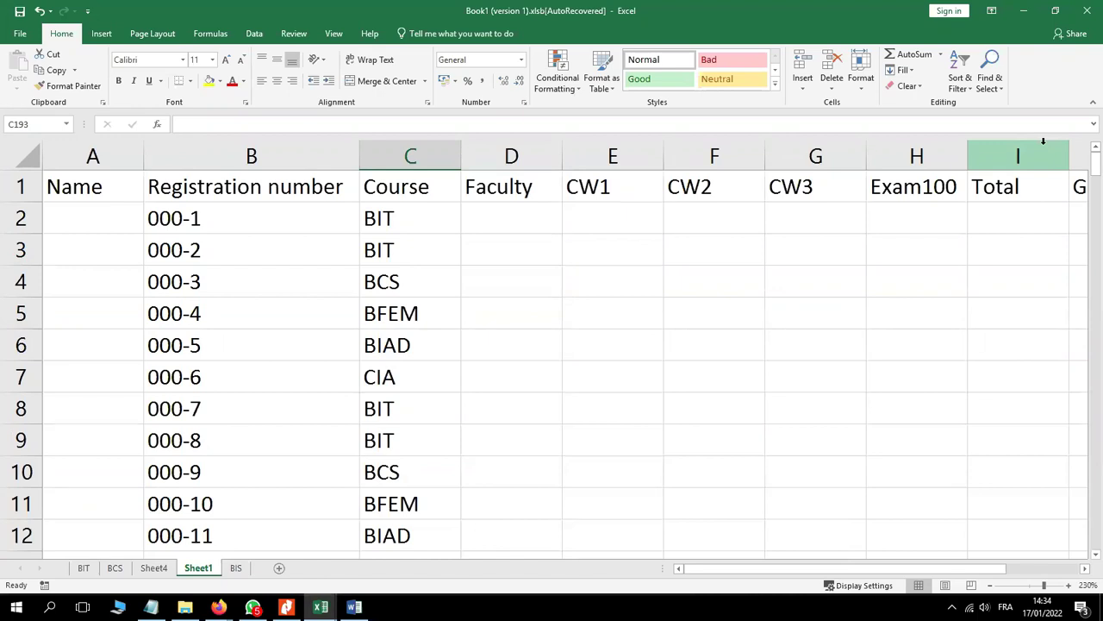
left_click(496, 216)
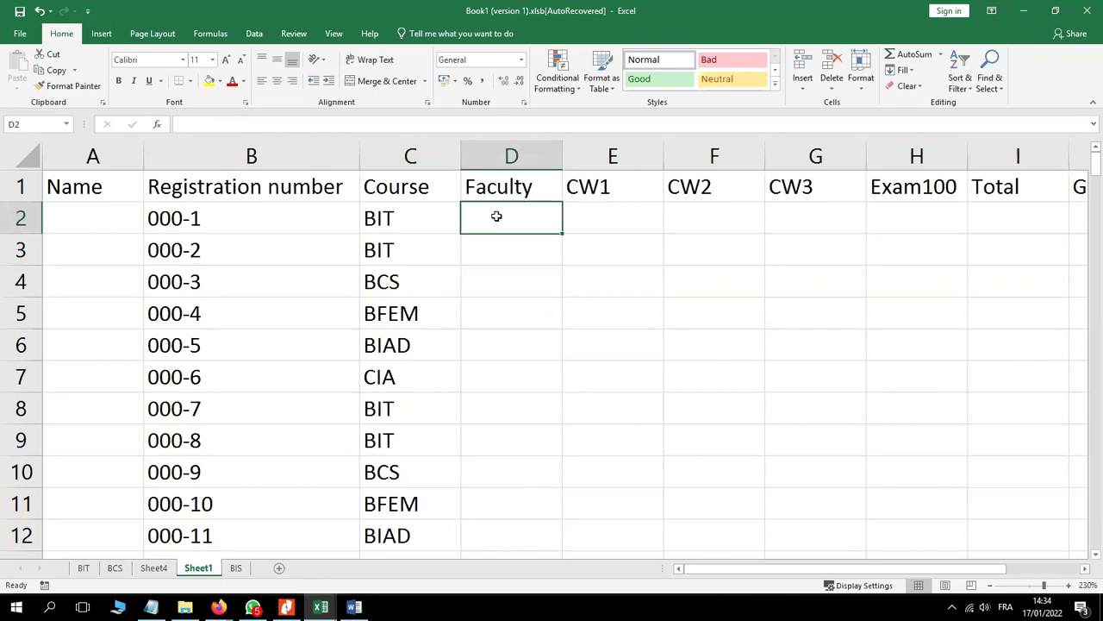
type("CO")
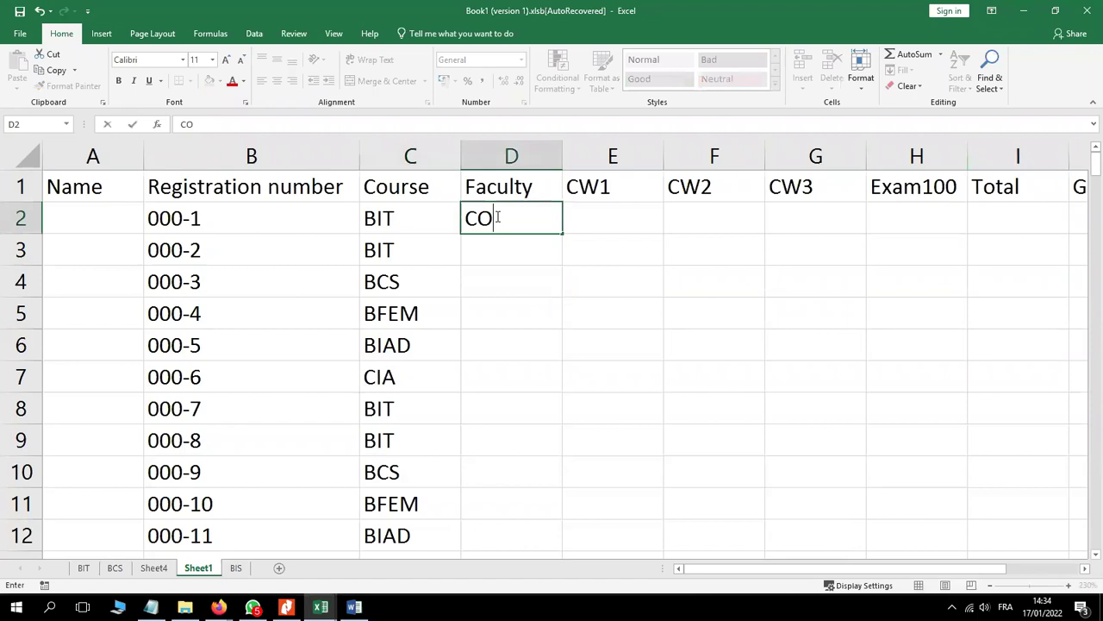
type("MPUTING")
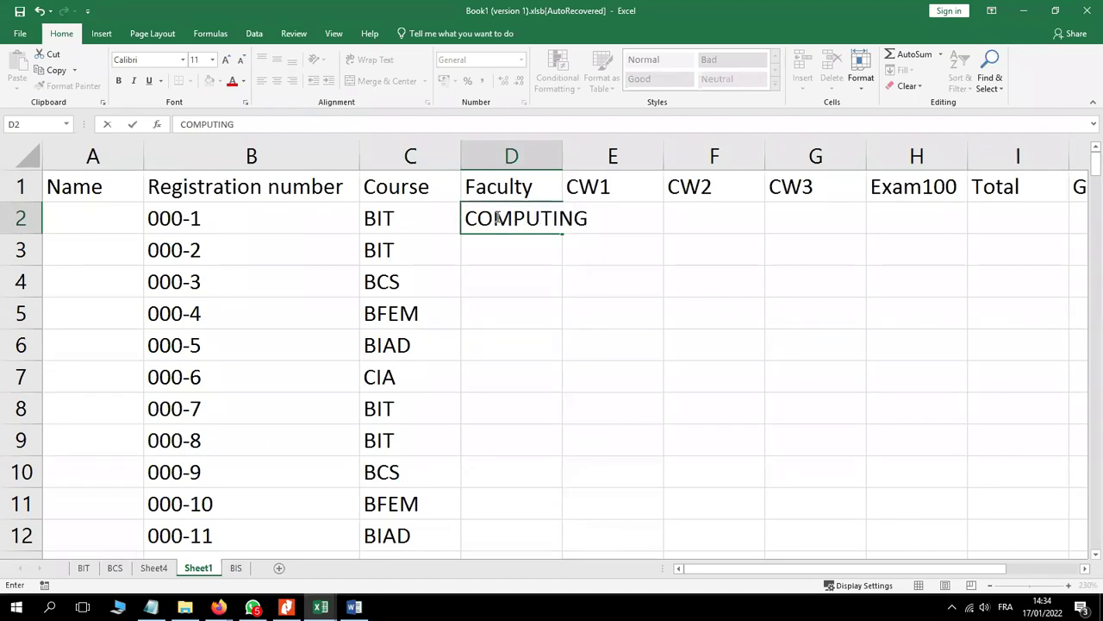
left_click(481, 247)
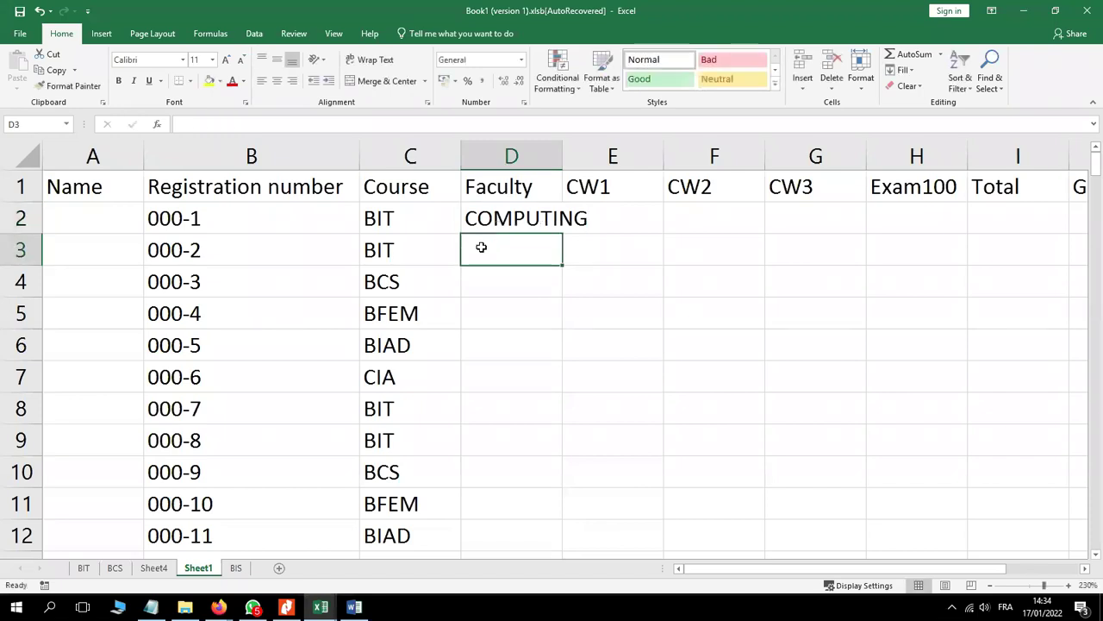
left_click(506, 214)
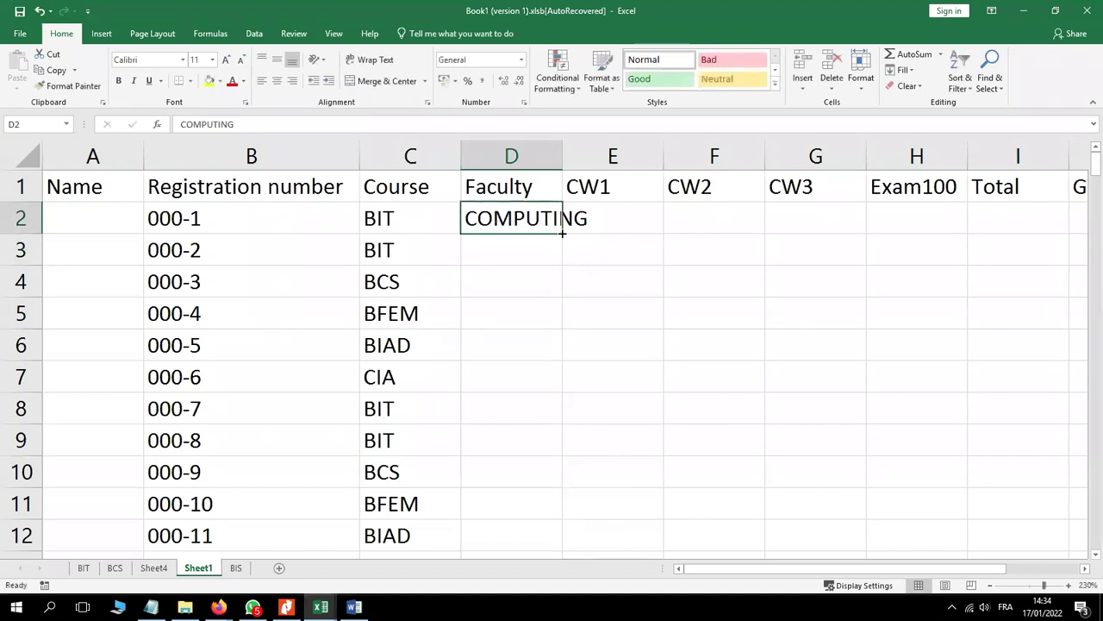
left_click_drag(562, 233, 556, 299)
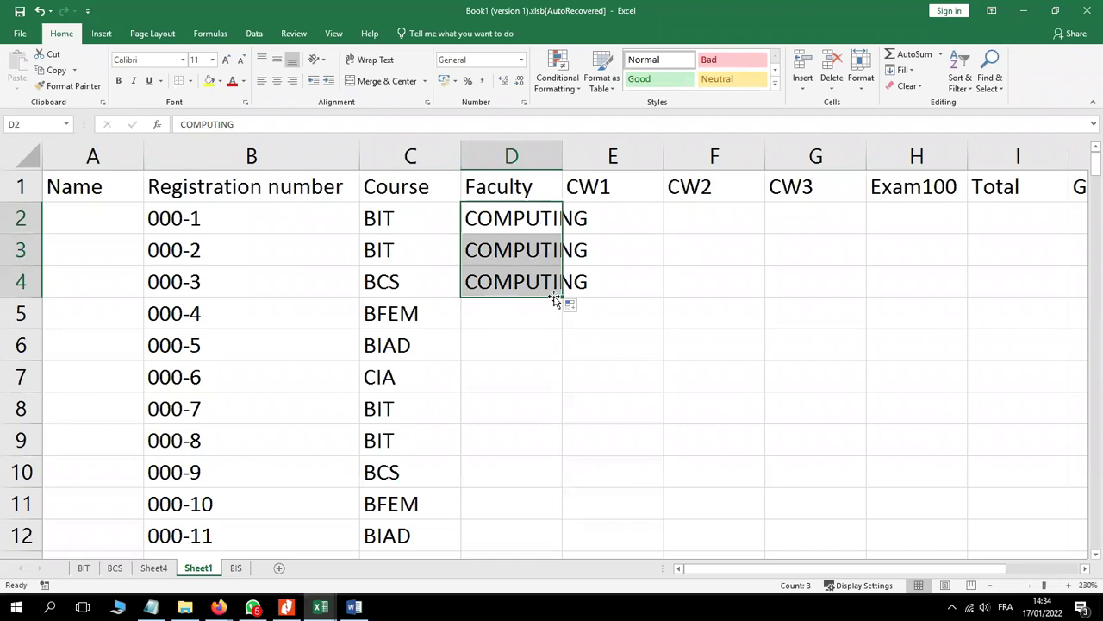
Step: Enter the faculties AGRIC in D5, ARTS in D6 and AGRIC in D7
left_click(489, 312)
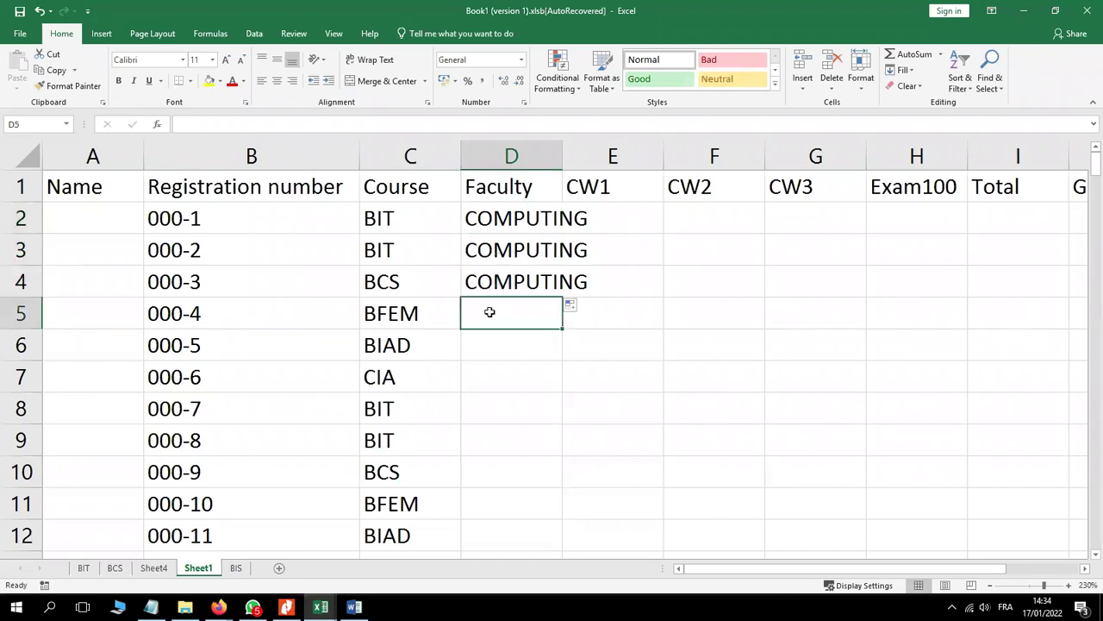
type("A")
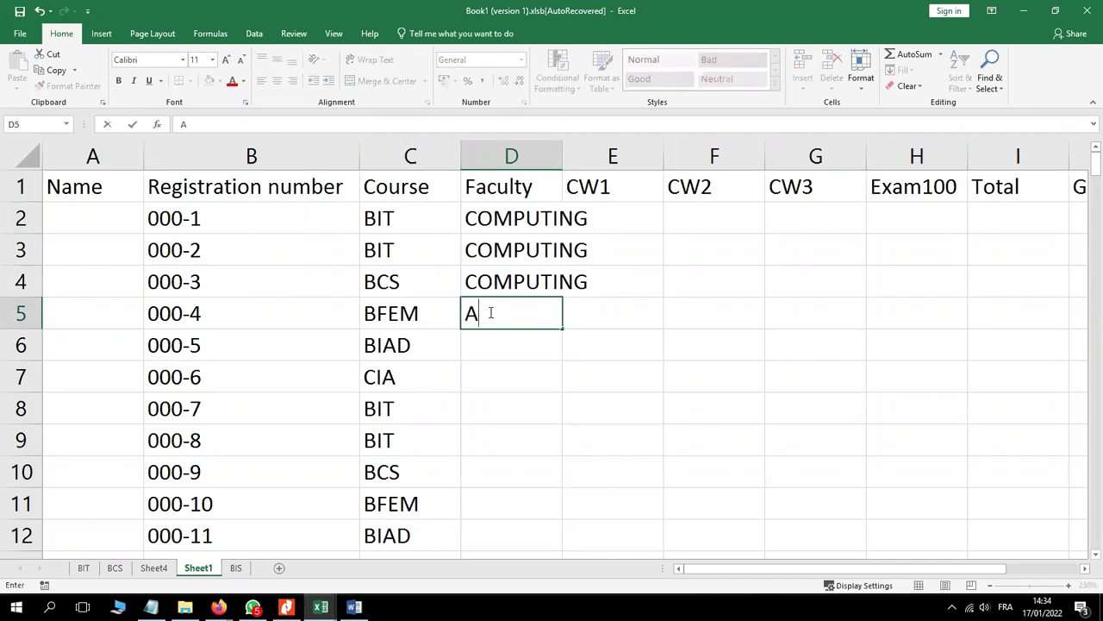
type("GRIC")
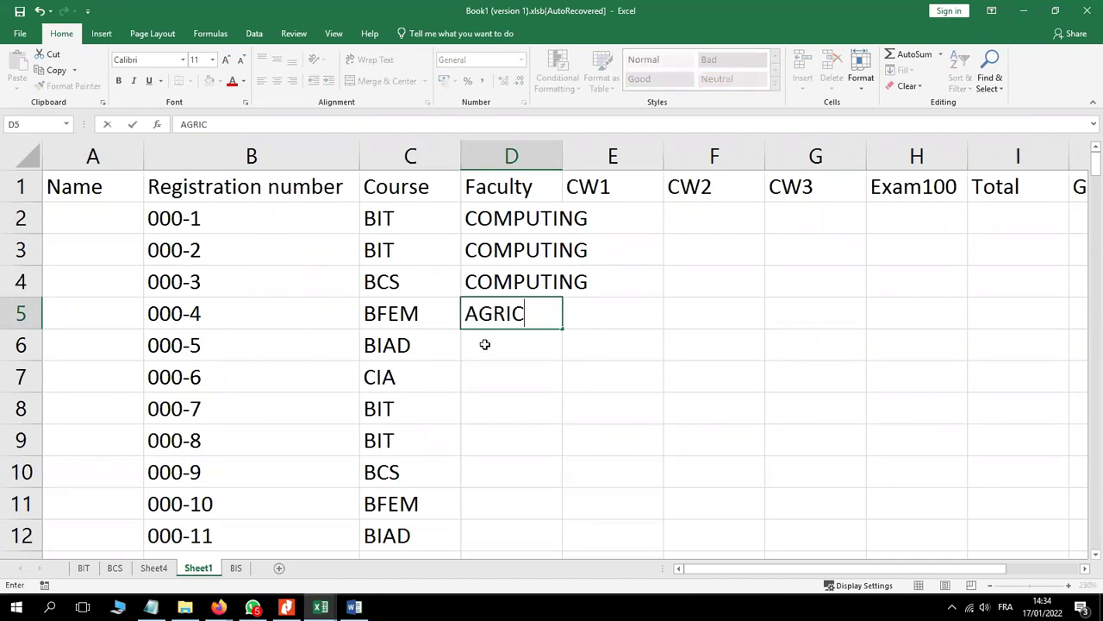
left_click(486, 345)
type("ARTS")
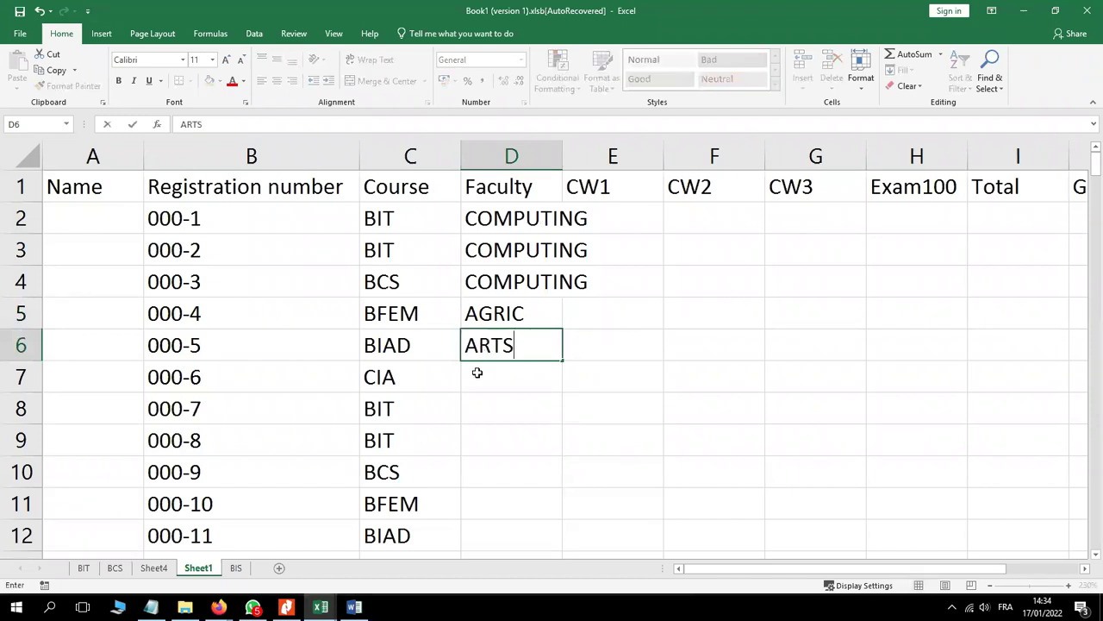
left_click(476, 369)
type("A")
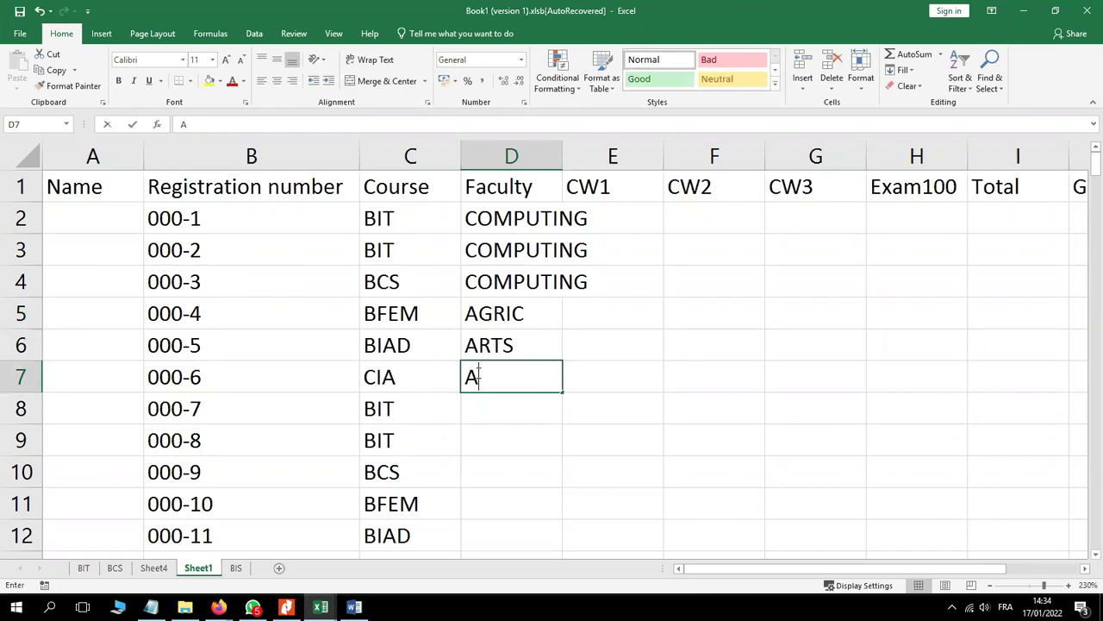
type("GR")
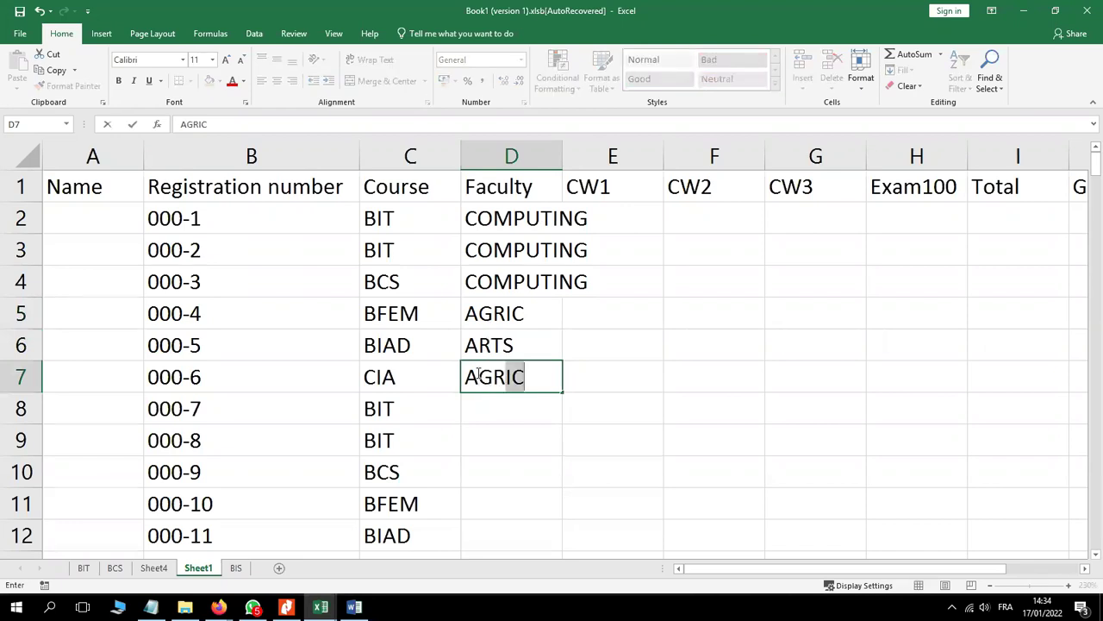
key("Tab")
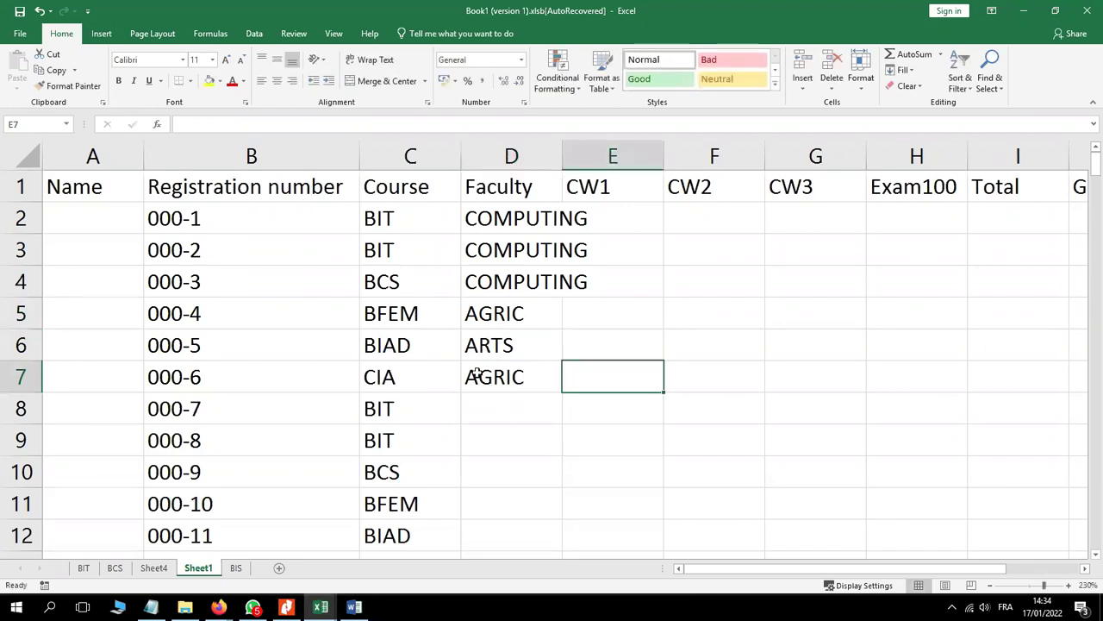
Step: Copy the faculties in D2:D7 and paste them starting at D8
left_click_drag(505, 216, 522, 365)
key("ctrl+c")
left_click(487, 410)
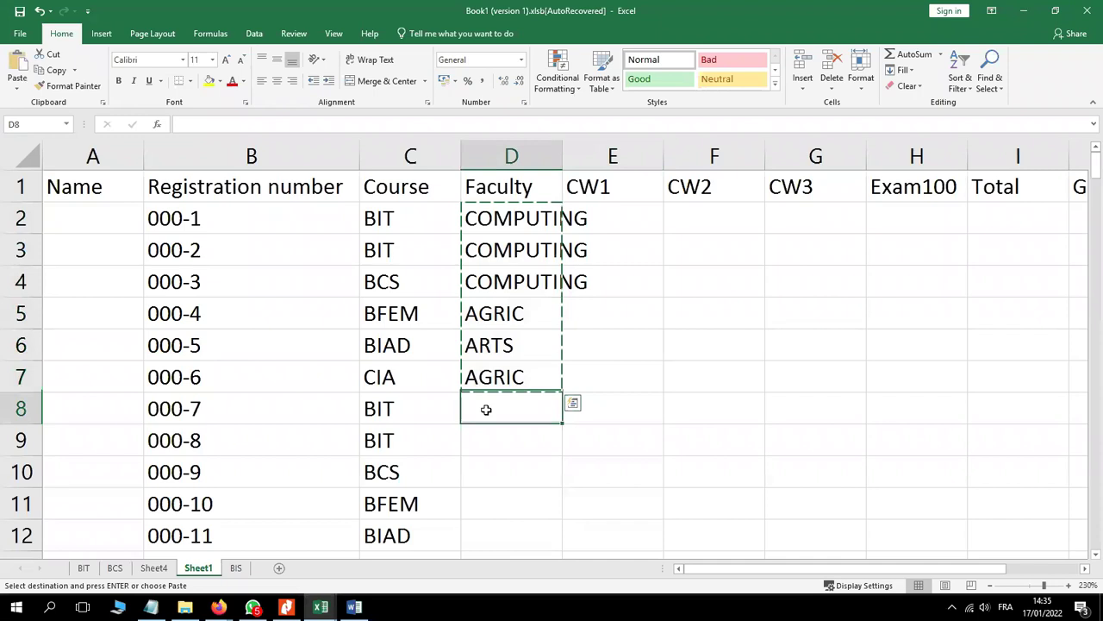
key("ctrl+v")
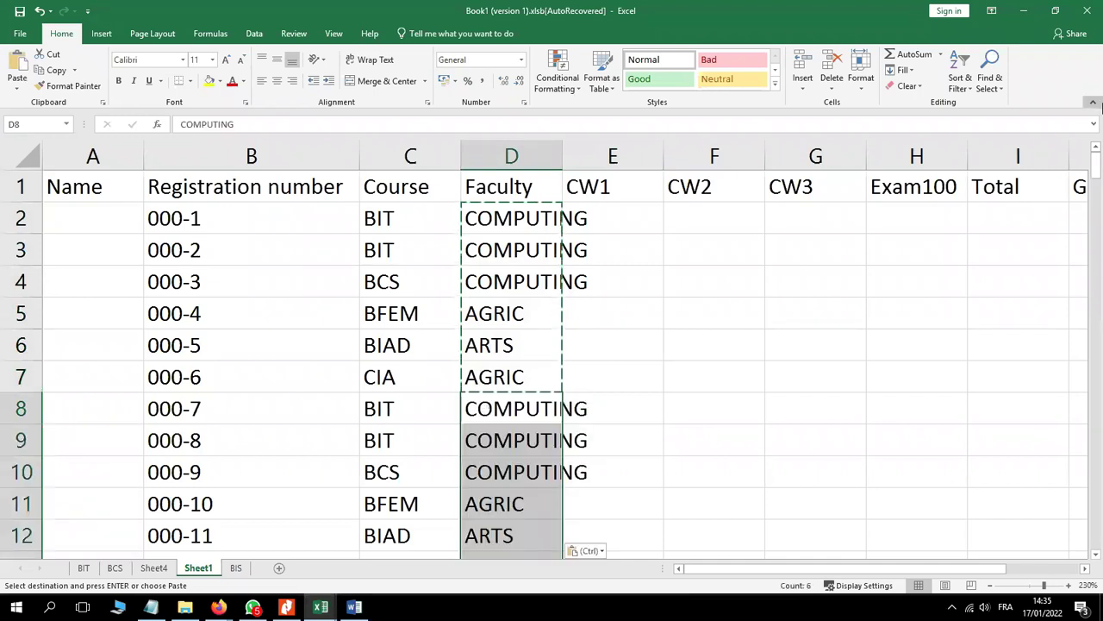
Step: Copy the faculties in D2:D13 and paste them starting at D14
left_click_drag(1099, 159, 1097, 175)
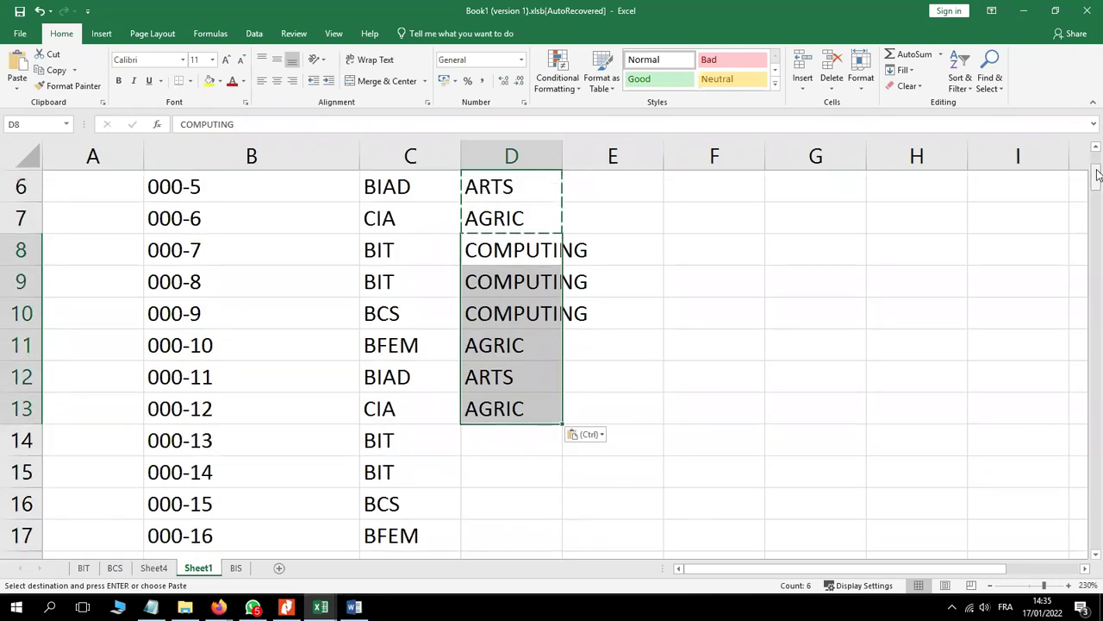
left_click(504, 410)
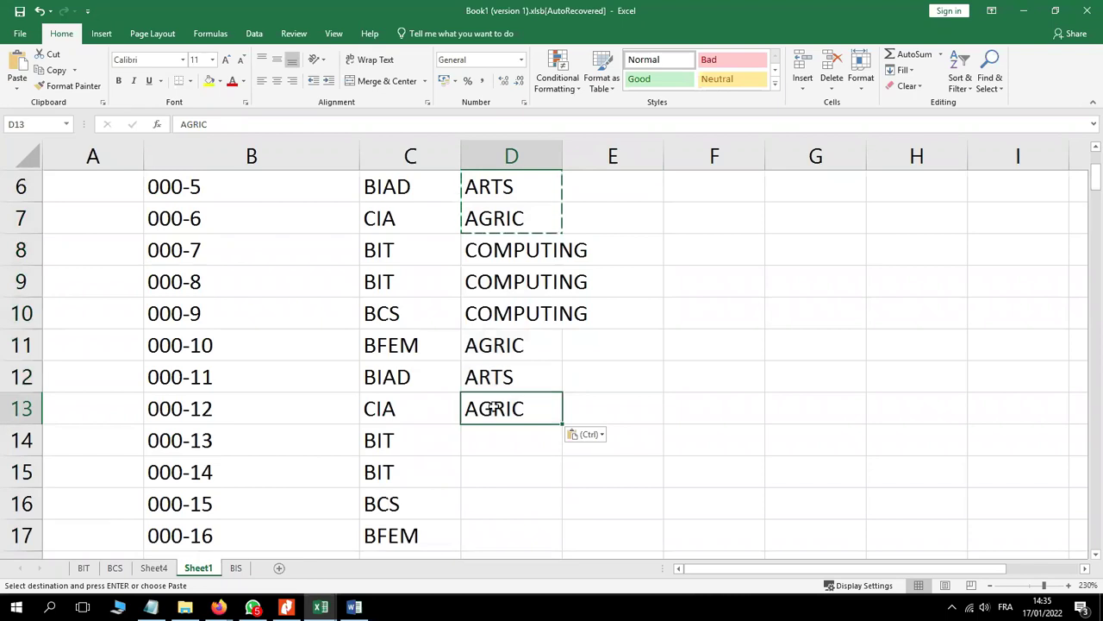
left_click_drag(494, 404, 505, 219)
key("ctrl+c")
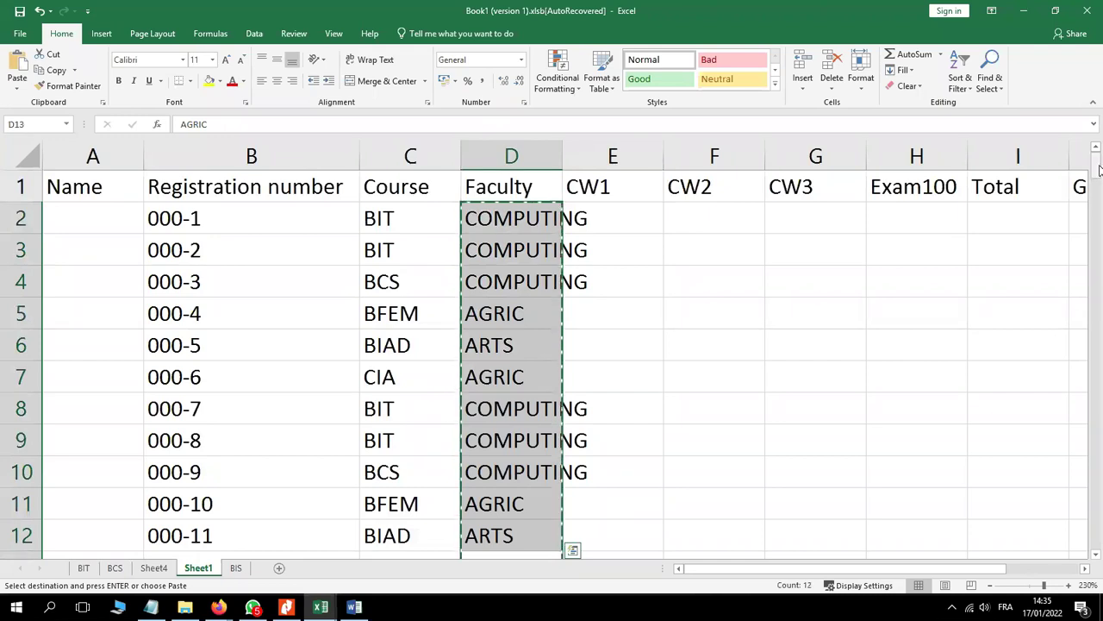
left_click_drag(1097, 165, 1097, 192)
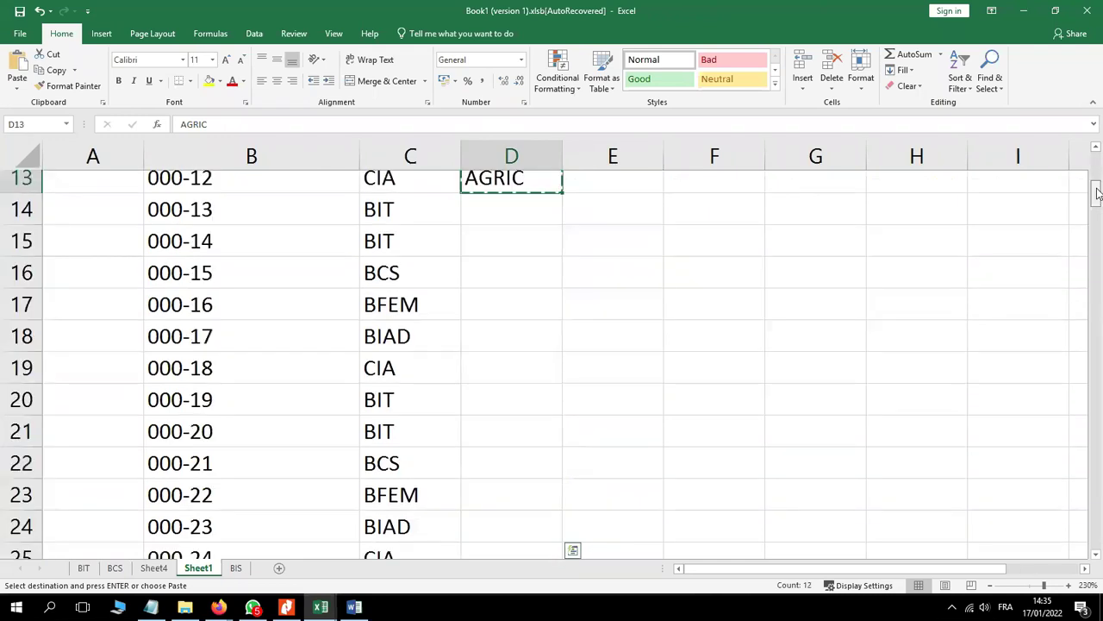
scroll(532, 212, "up", 1)
left_click(485, 250)
key("ctrl+shift+Down")
key("ctrl+v")
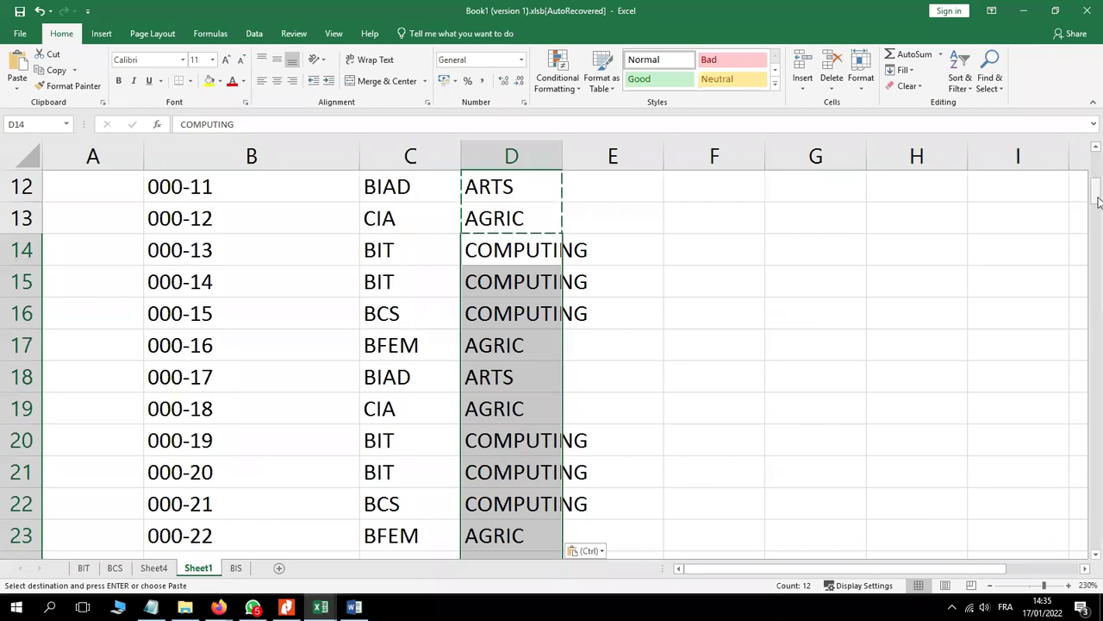
Step: Copy the faculties in D2:D25 and paste them starting at D26
left_click_drag(1098, 200, 1097, 207)
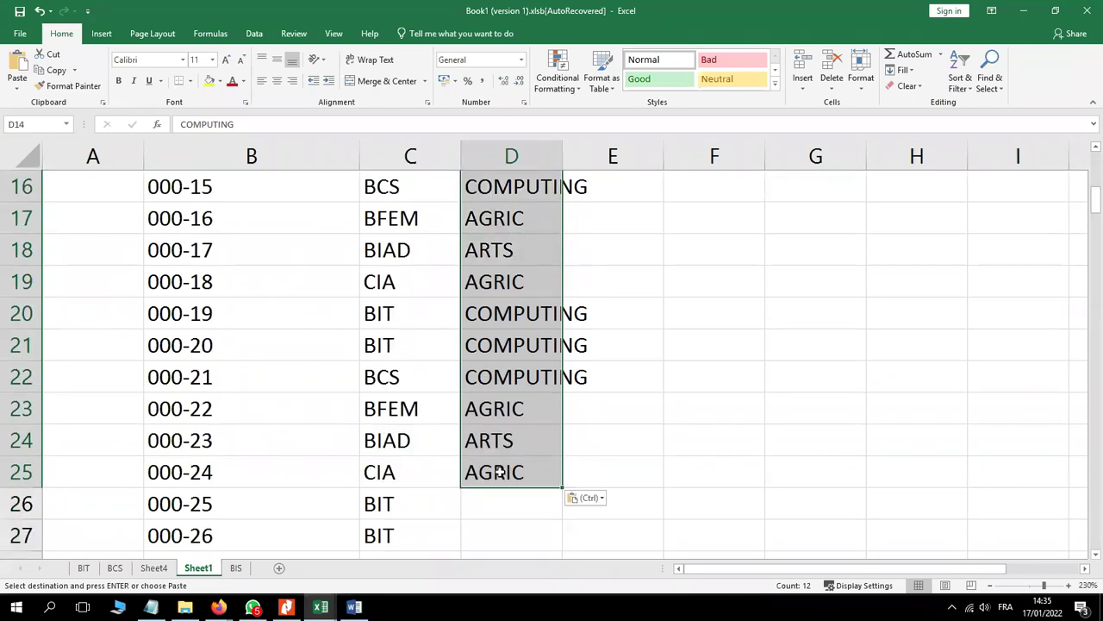
left_click_drag(498, 471, 509, 249)
left_click_drag(509, 250, 514, 212)
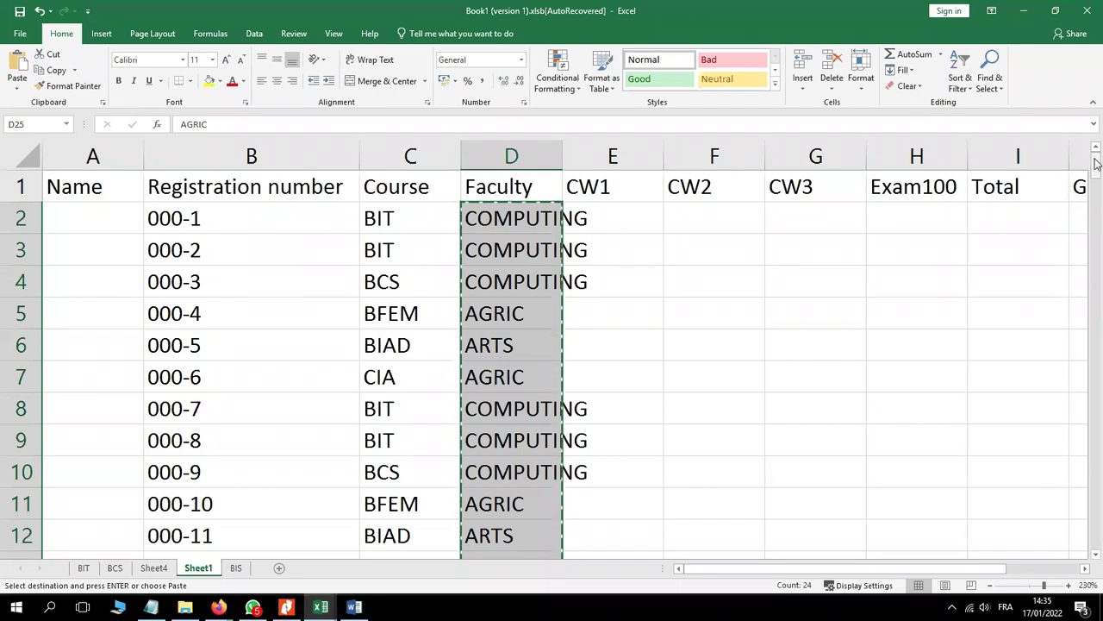
left_click_drag(1096, 164, 1096, 179)
scroll(666, 377, "down", 4)
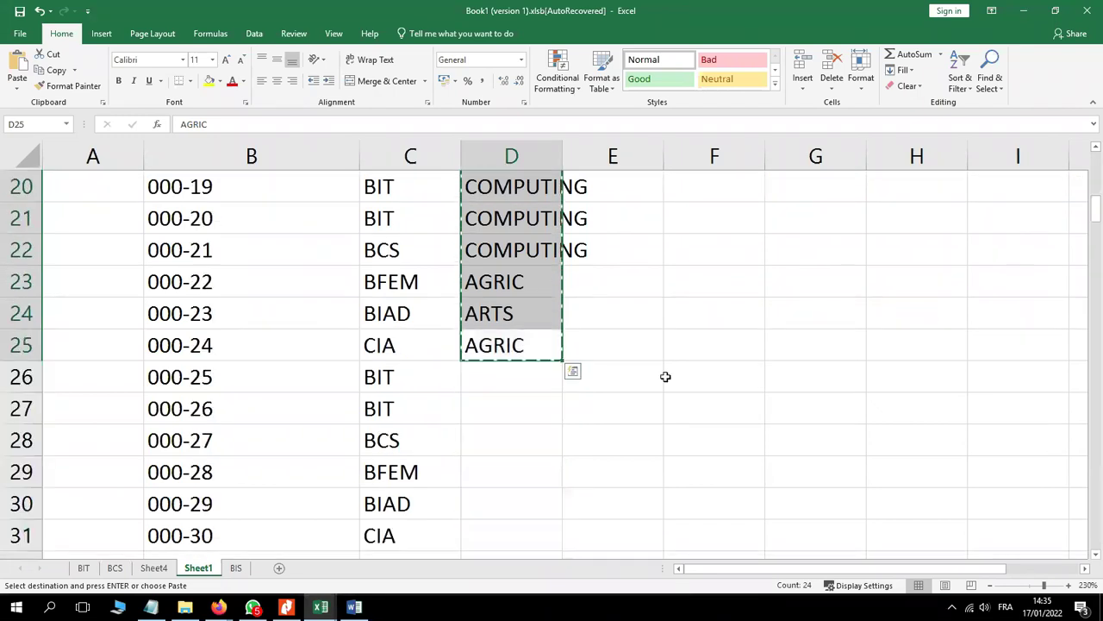
left_click(483, 383)
key("ctrl+v")
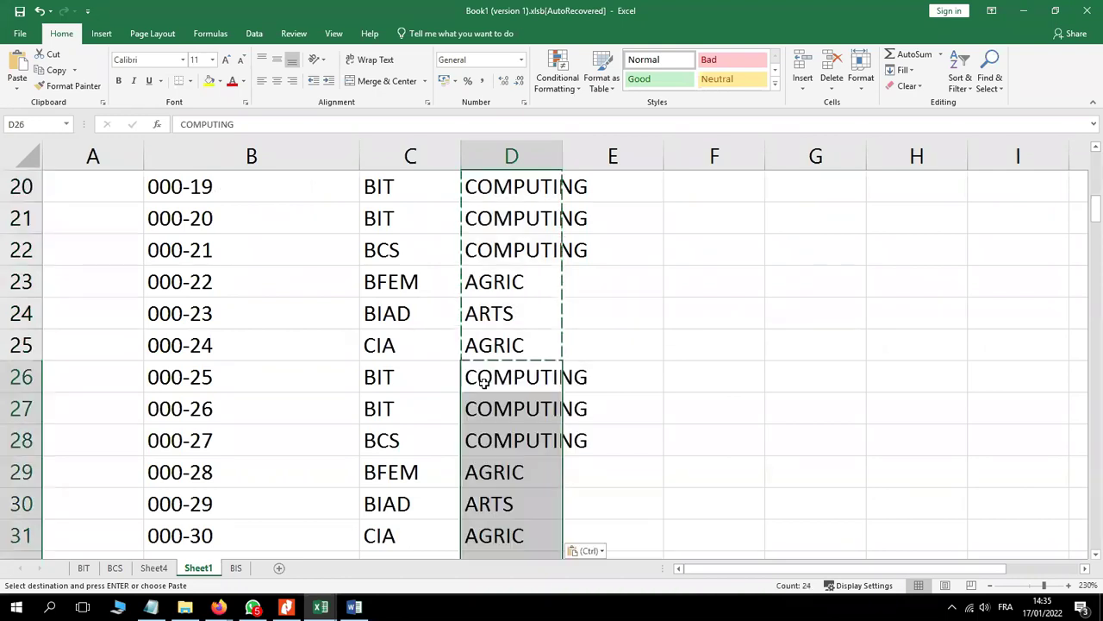
Step: Paste the copied block of 24 faculties starting at D50 and again starting at D74
left_click(1099, 203)
left_click_drag(1098, 203, 1098, 259)
key("ctrl+v")
left_click(475, 376)
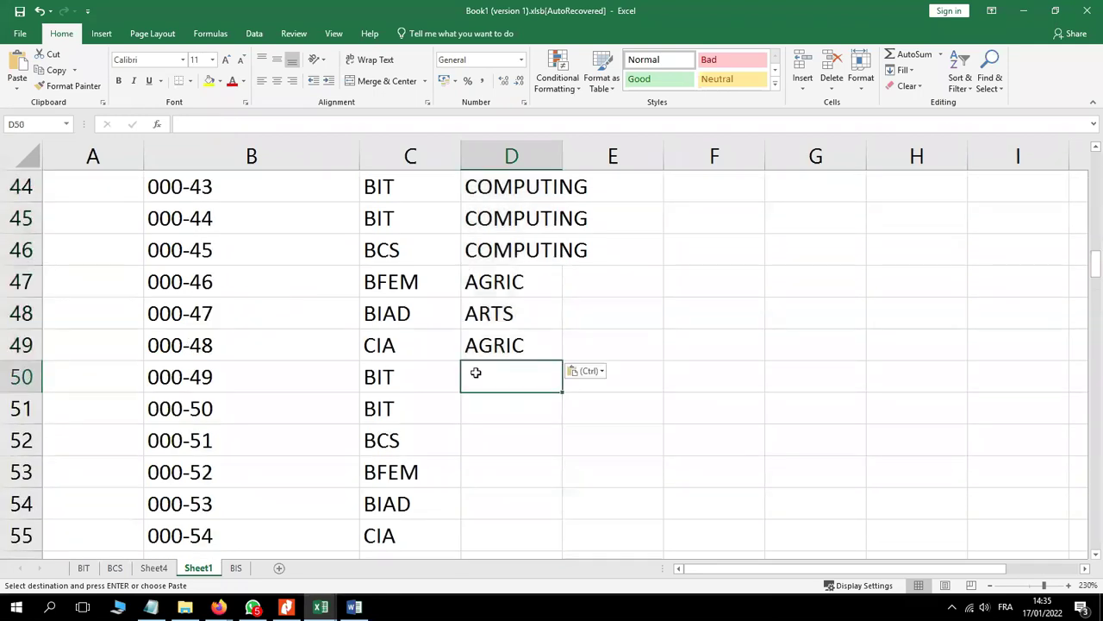
key("ctrl+v")
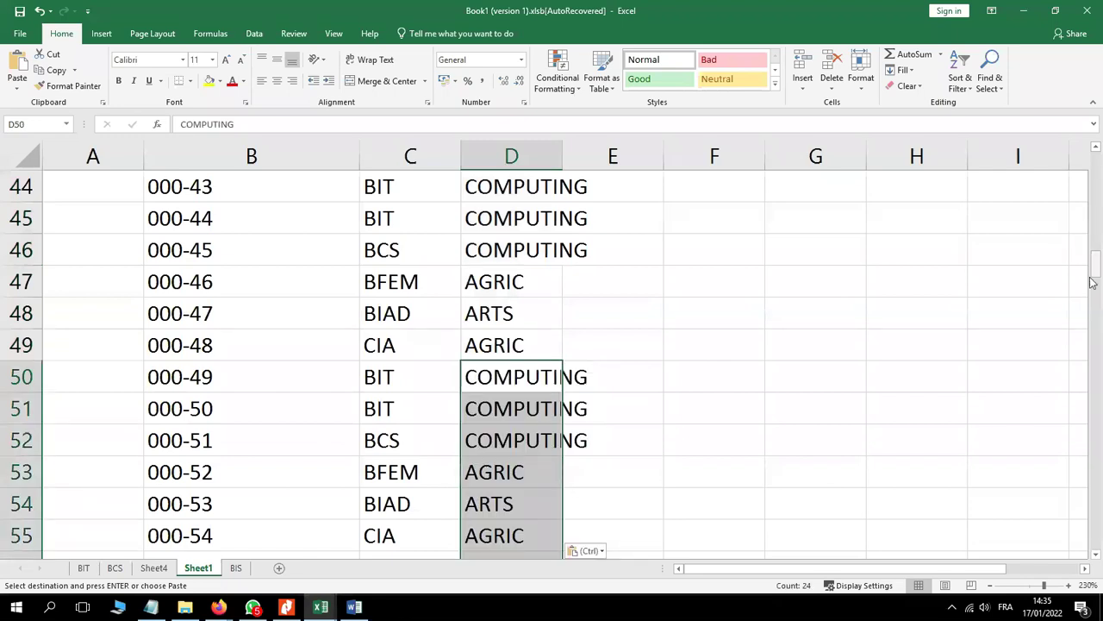
left_click_drag(1092, 282, 1097, 335)
left_click(466, 211)
key("ctrl+v")
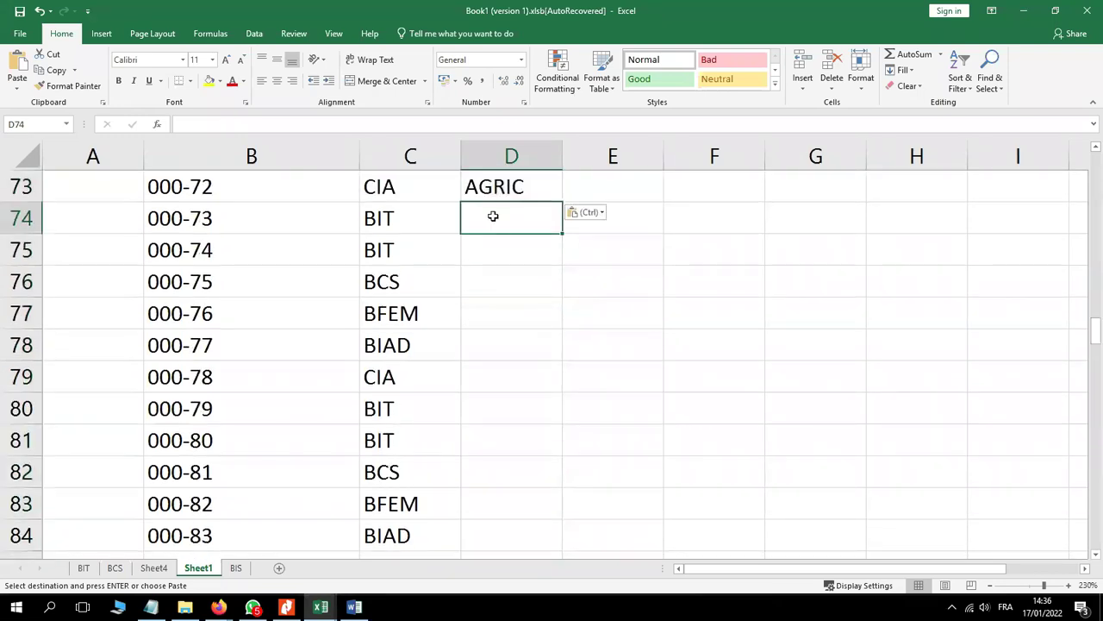
key("ctrl+v")
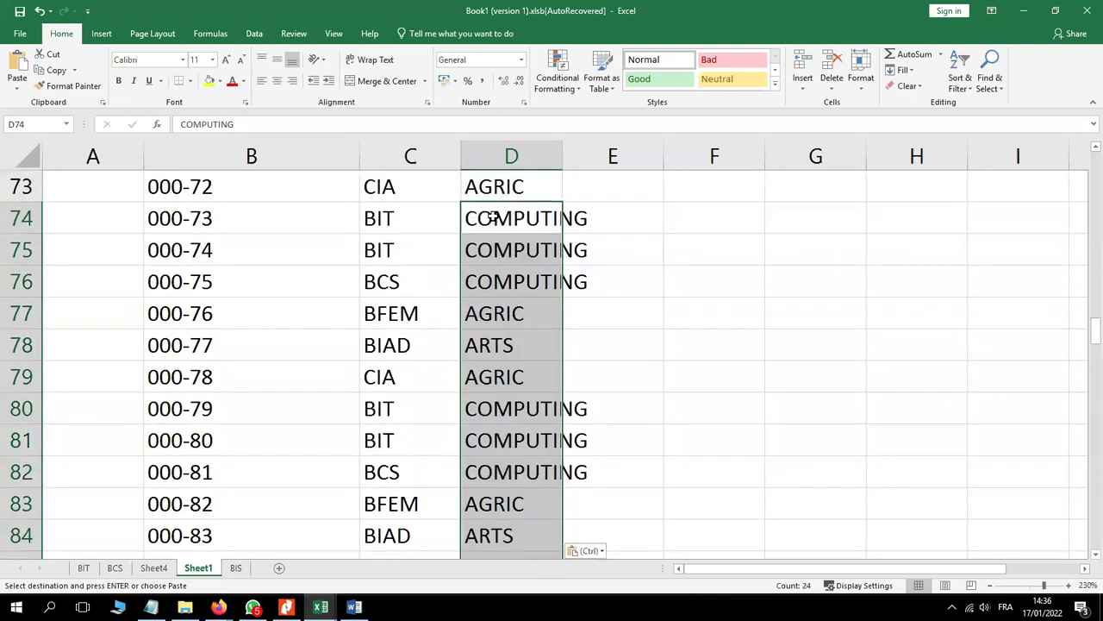
Step: Paste the same block of 24 faculties starting at D98 and once more starting at D122
left_click_drag(1100, 355, 1097, 382)
left_click(467, 345)
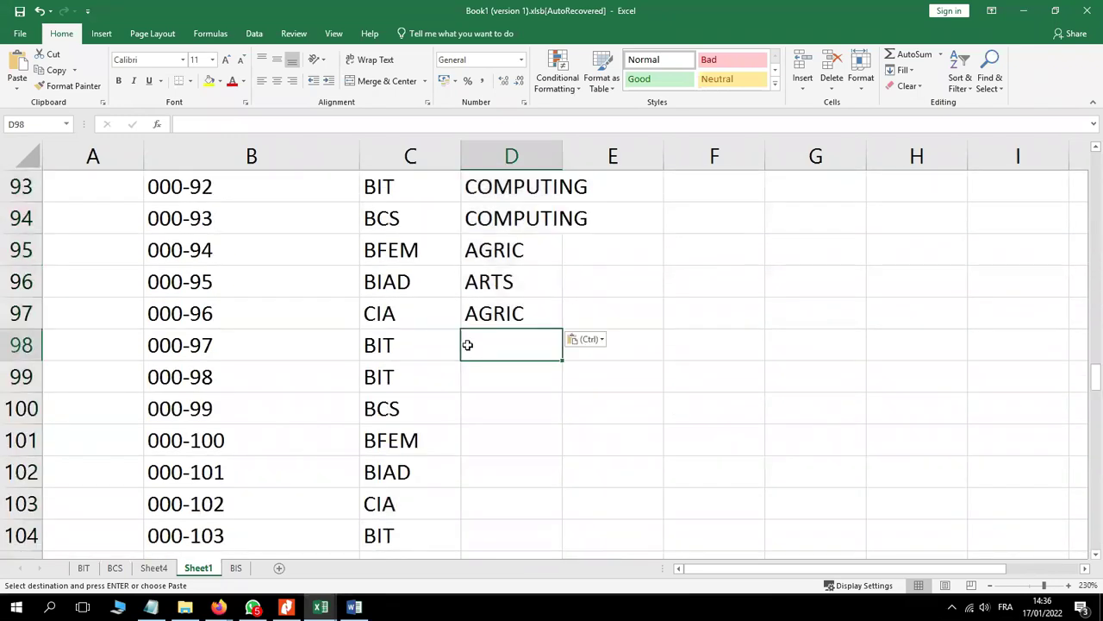
key("ctrl+v")
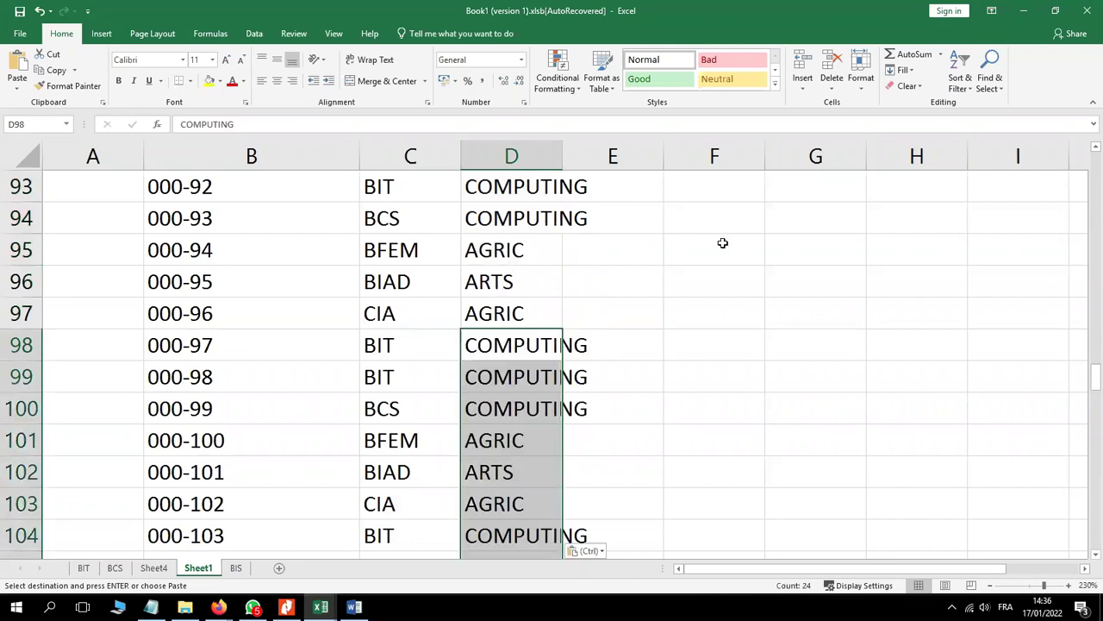
left_click_drag(1099, 360, 1096, 444)
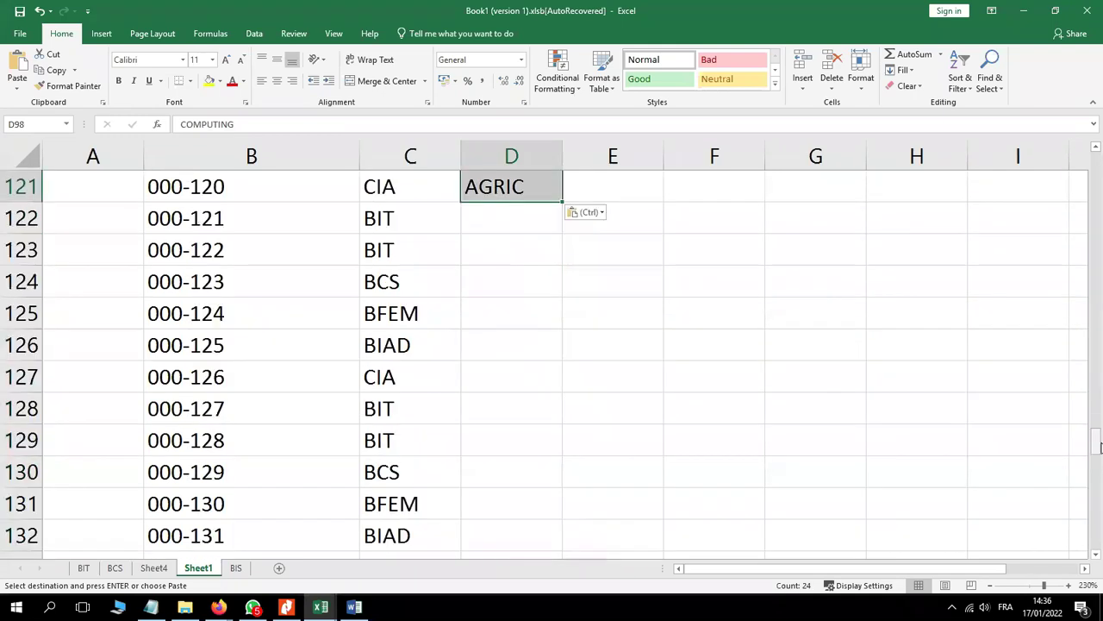
left_click(476, 216)
key("ctrl+v")
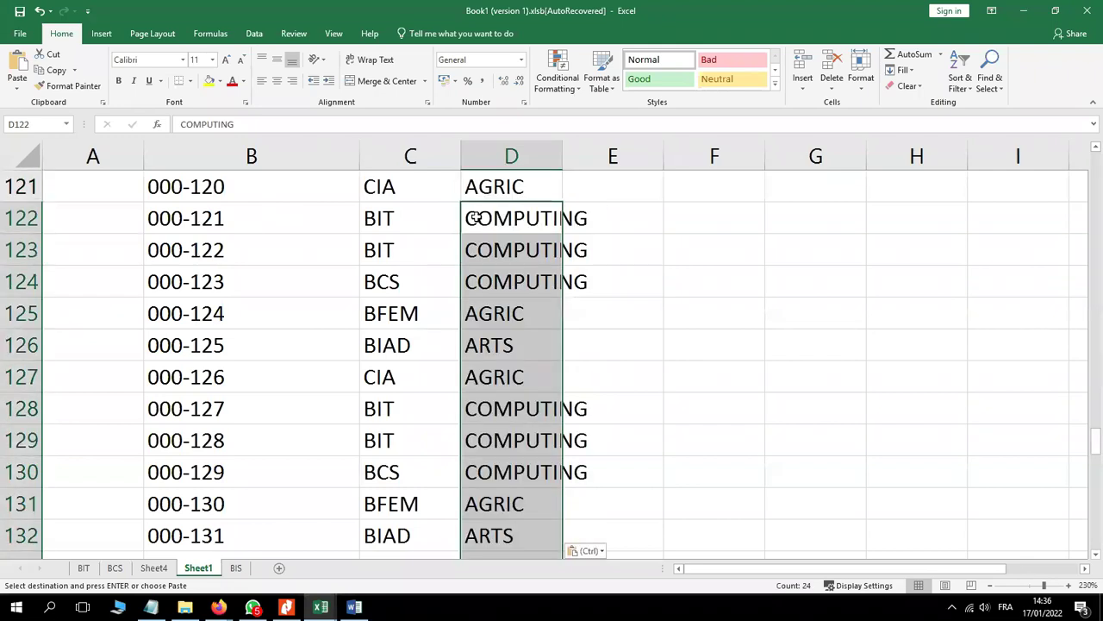
Step: Enter a RANDBETWEEN(0,40) formula in E2 under CW1 to generate a random coursework mark
left_click(1098, 448)
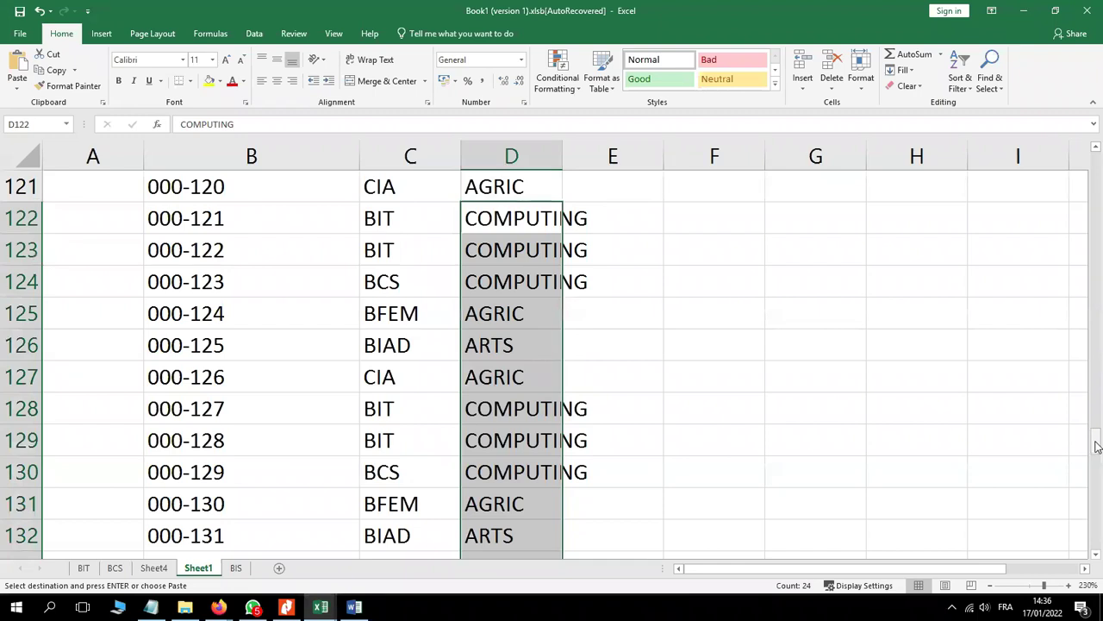
left_click_drag(1097, 447, 1098, 488)
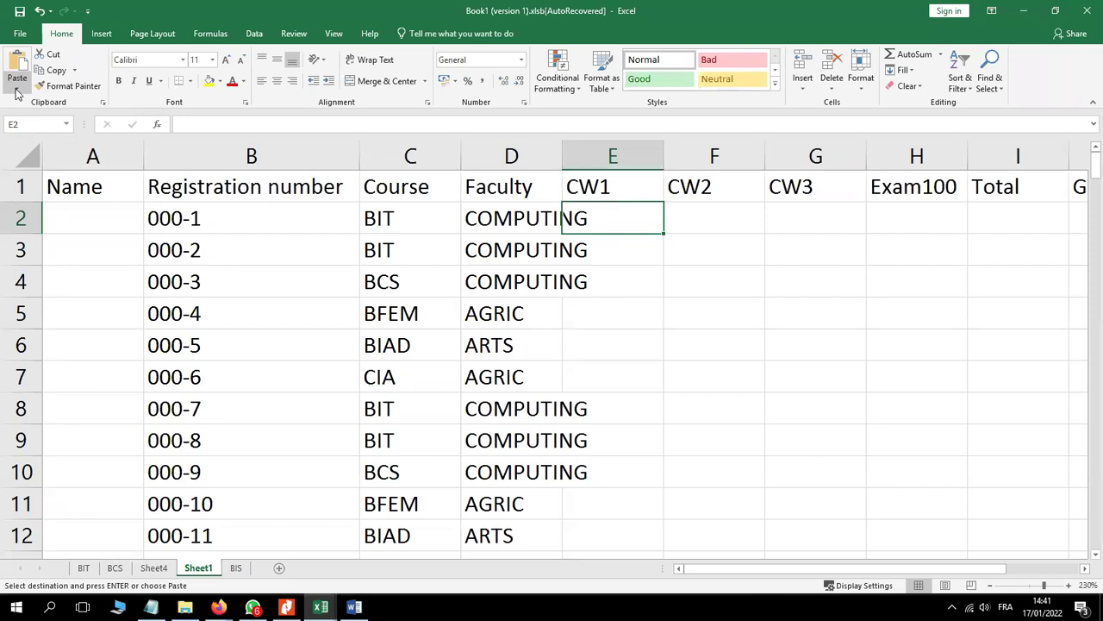
type("=")
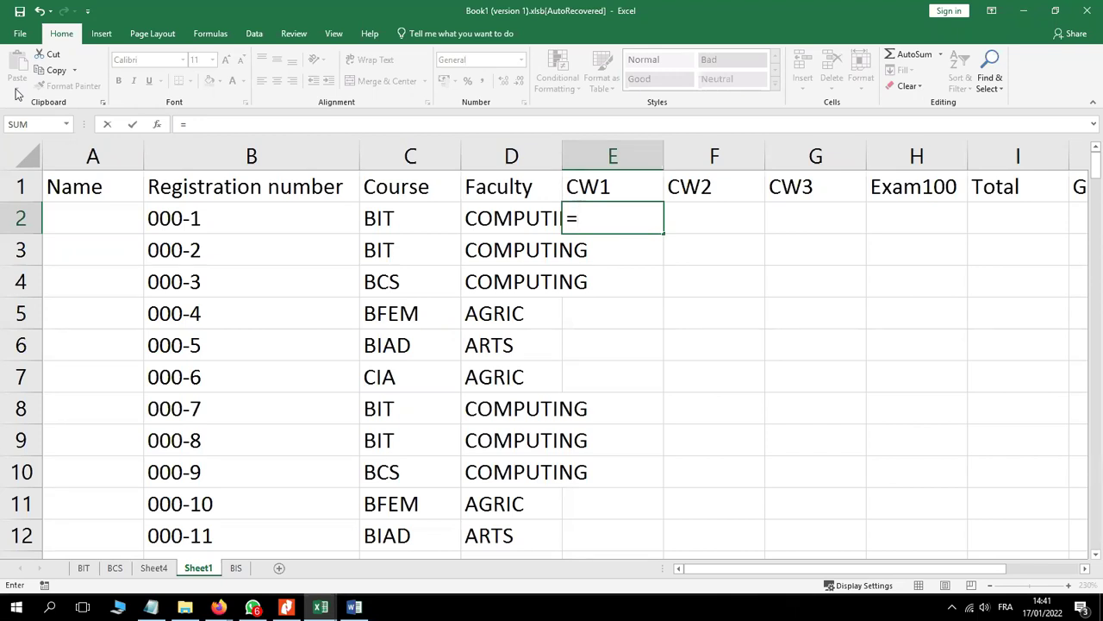
type("R")
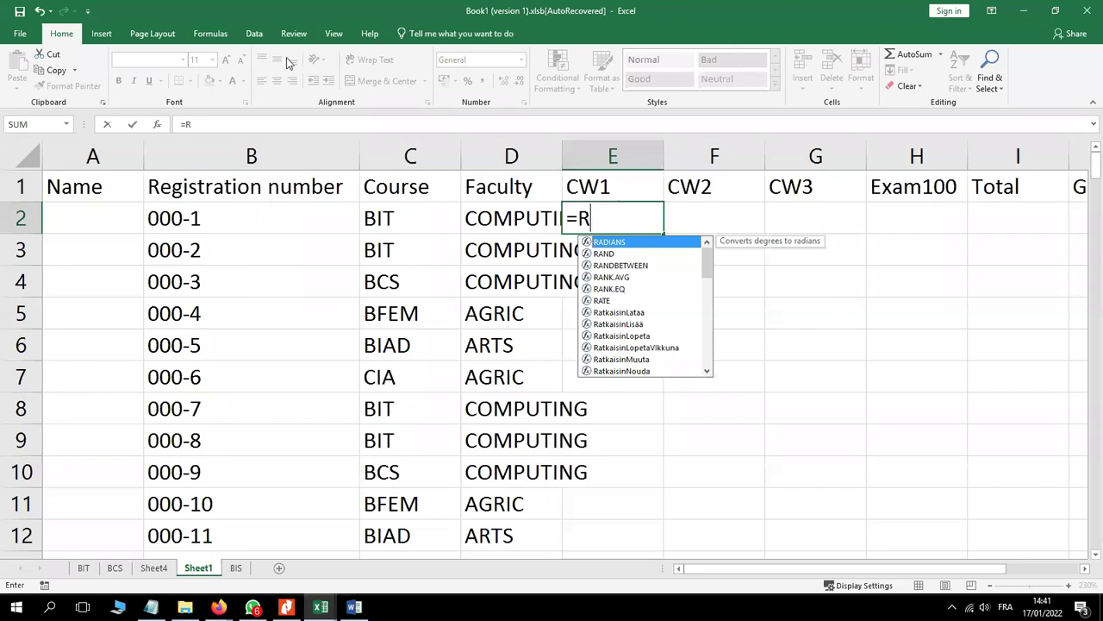
double_click(632, 267)
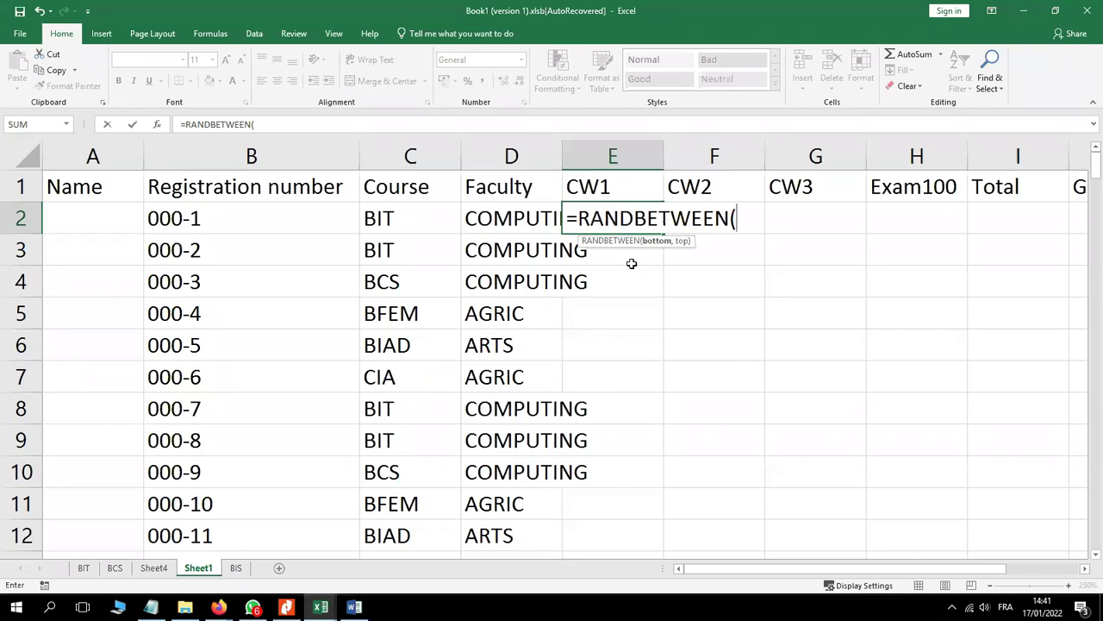
type("0,40")
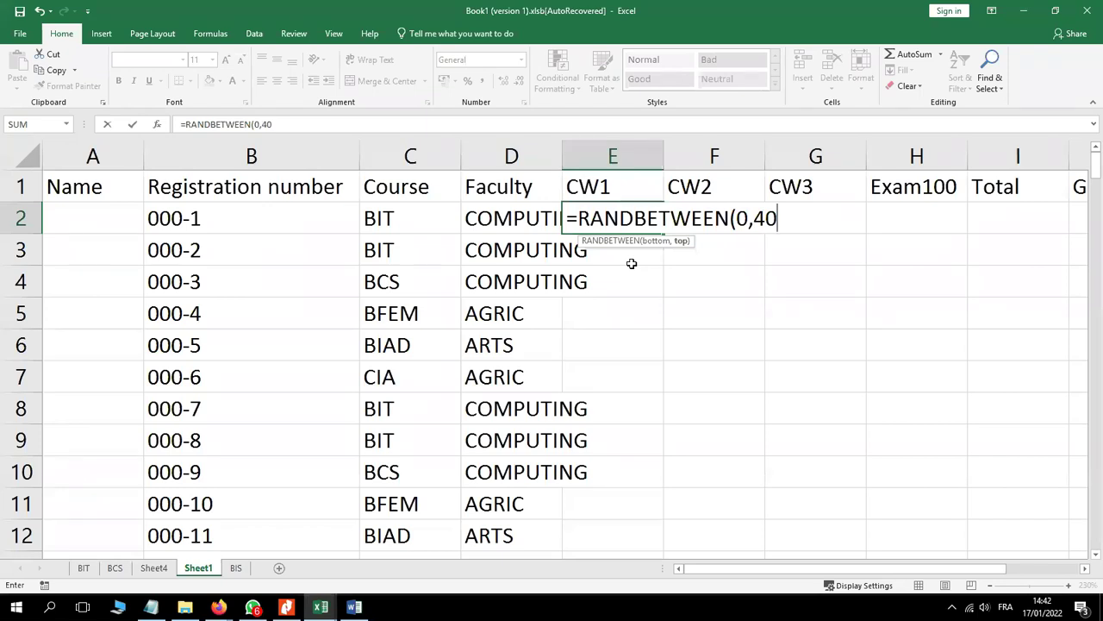
key("Return")
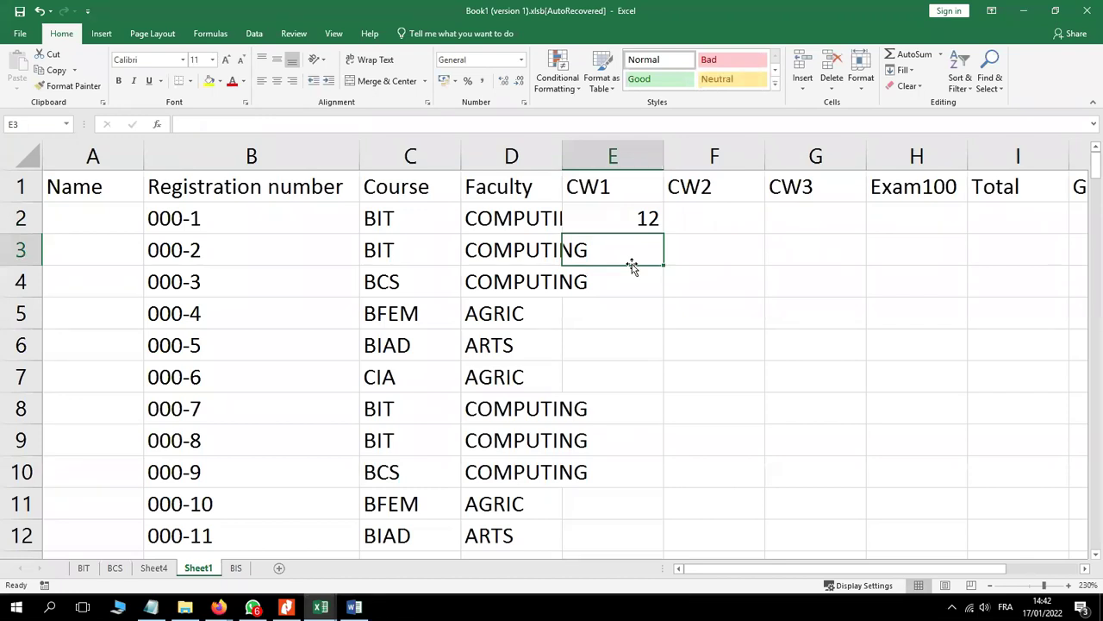
Step: Enter a RANDBETWEEN(0,40) formula in F2 for the first student's CW2 mark
left_click(707, 216)
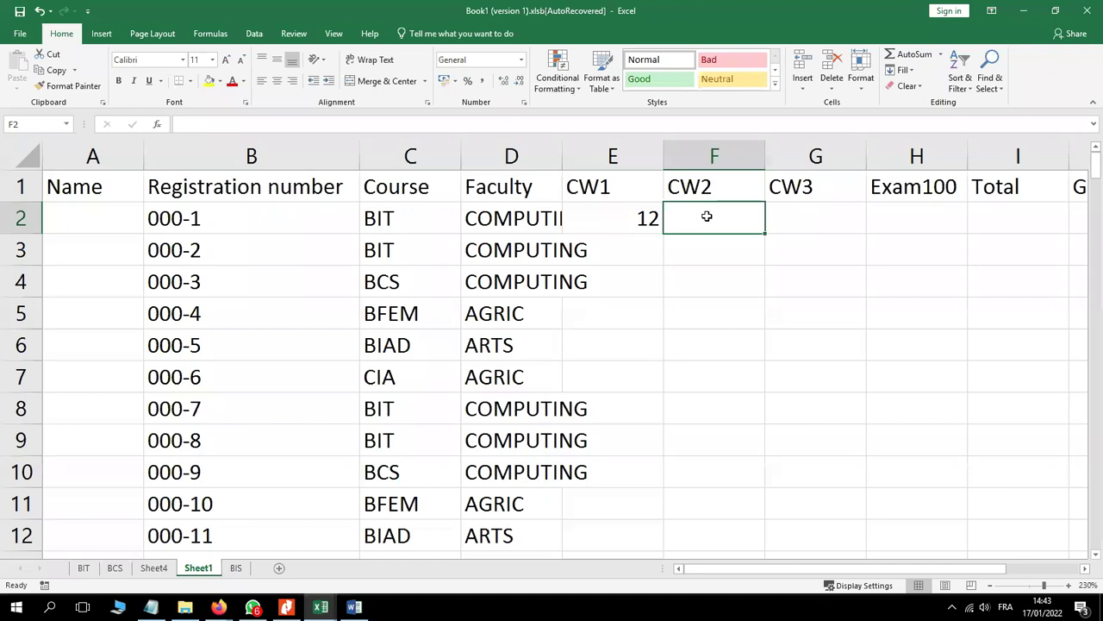
double_click(707, 216)
type("+")
key("BackSpace")
type("=")
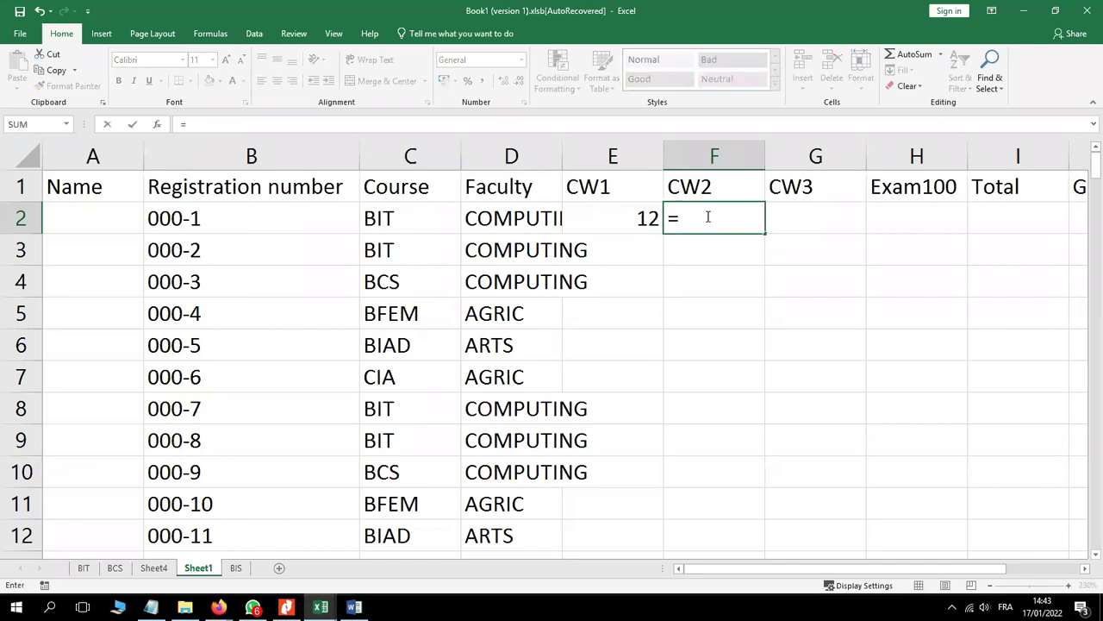
type("R")
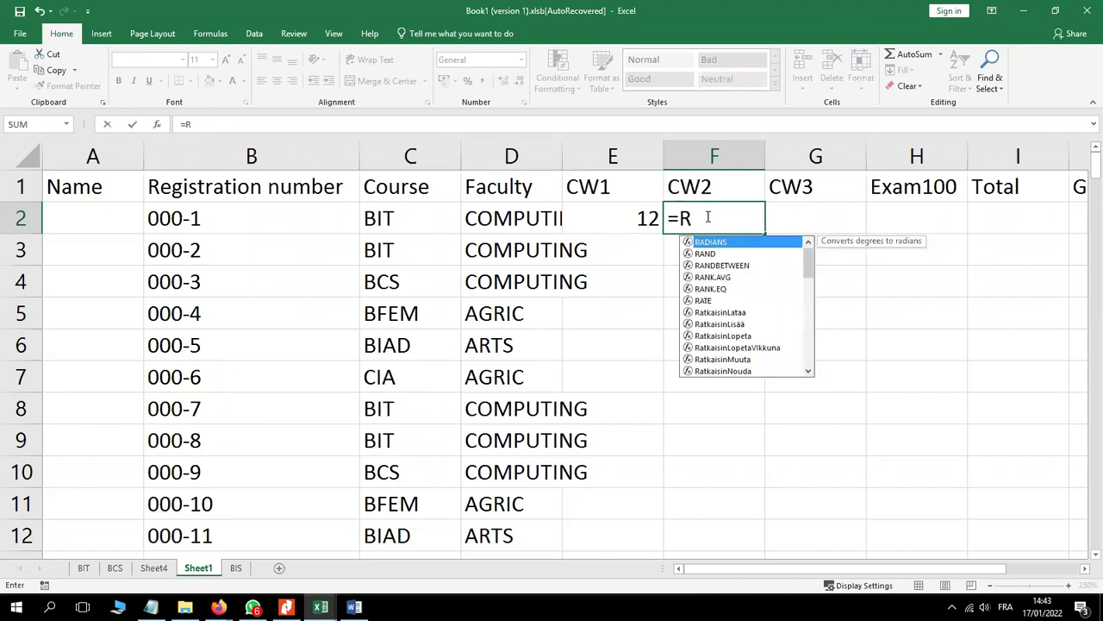
left_click(732, 266)
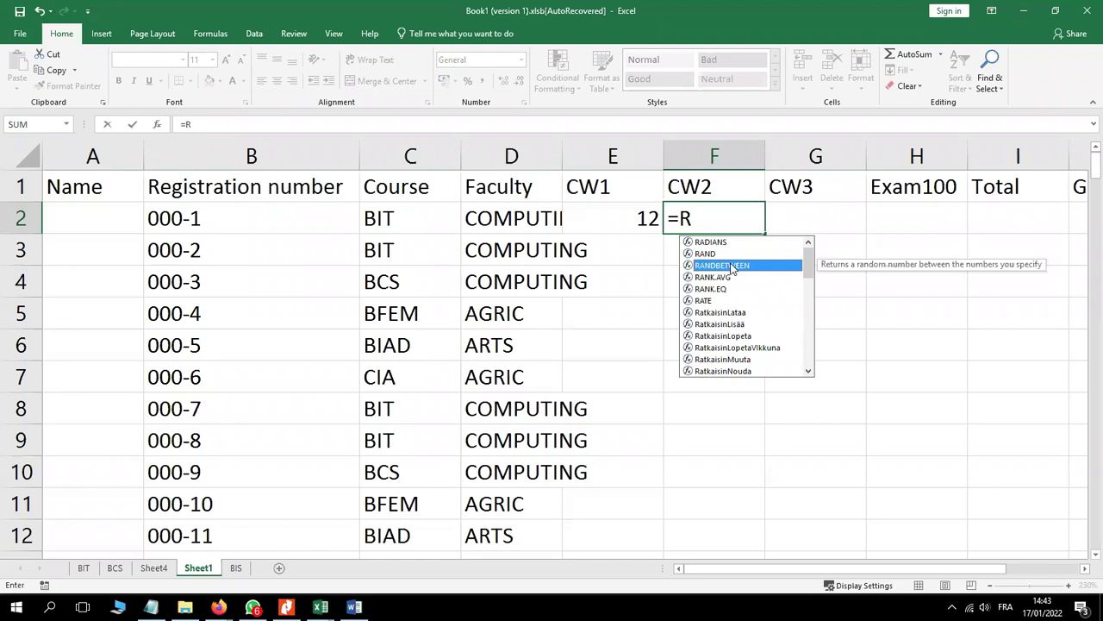
double_click(732, 267)
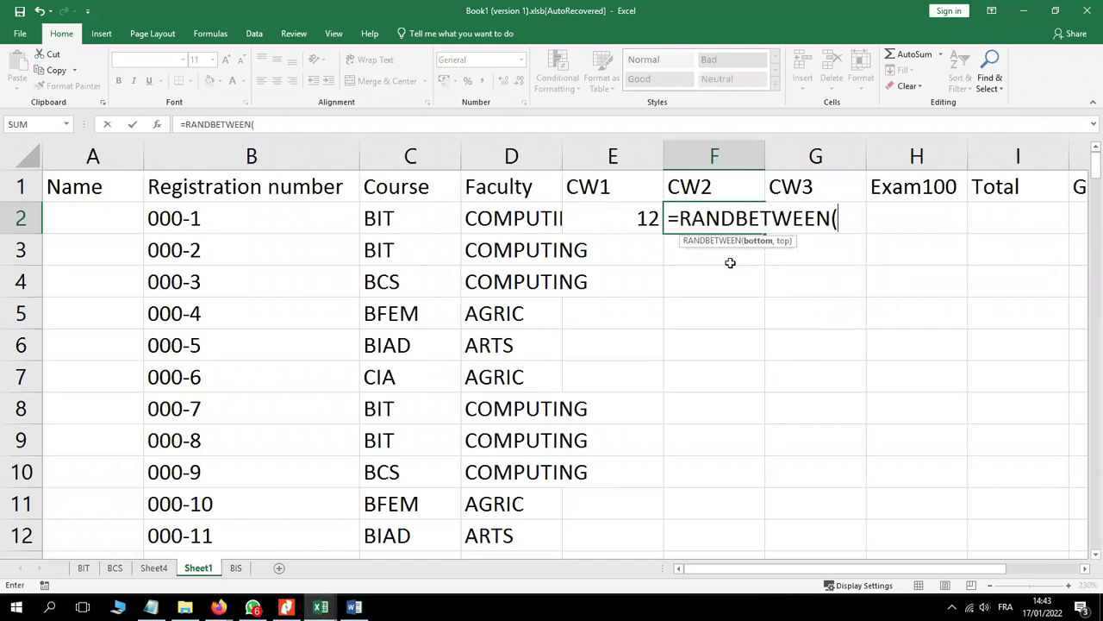
type("0,40")
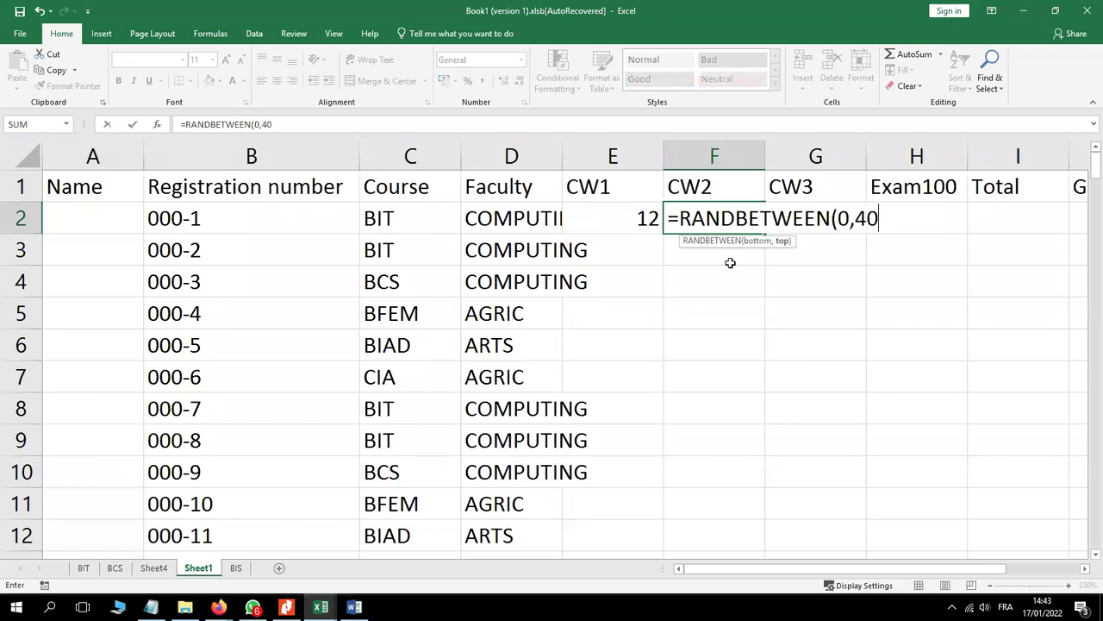
key("Return")
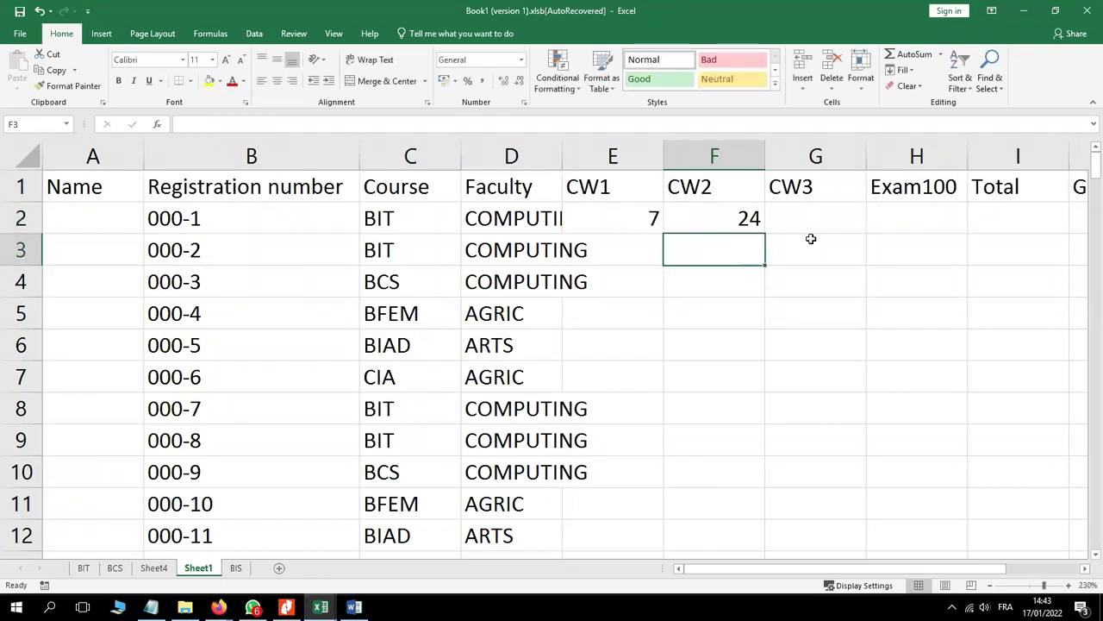
Step: Enter a RANDBETWEEN(0,40) formula in G2 for the first student's CW3 mark
left_click(830, 220)
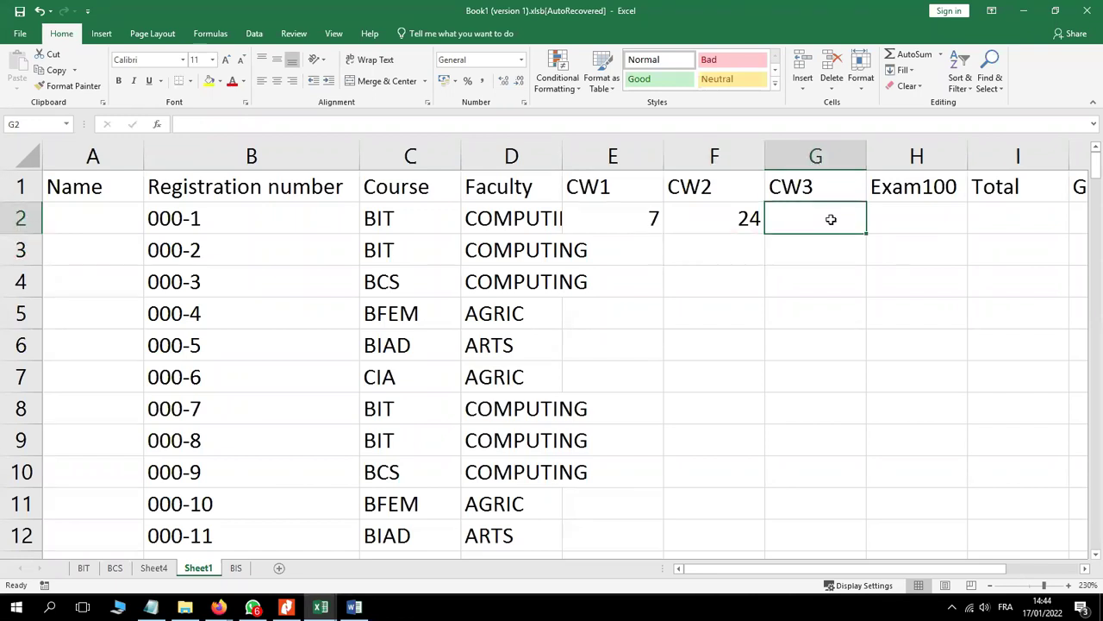
type("=R")
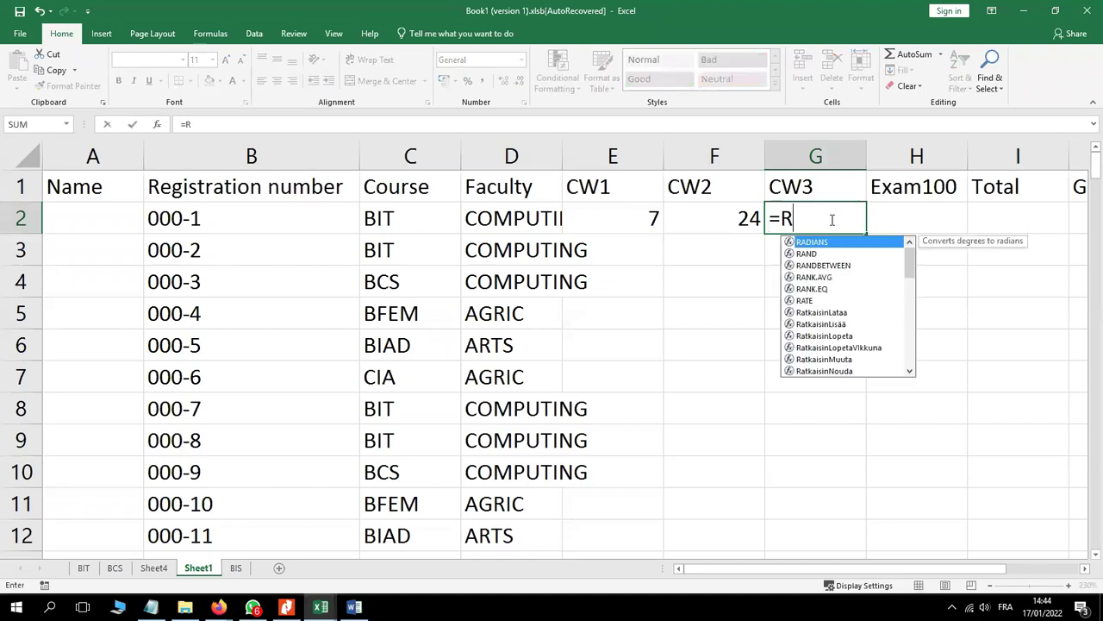
left_click(811, 266)
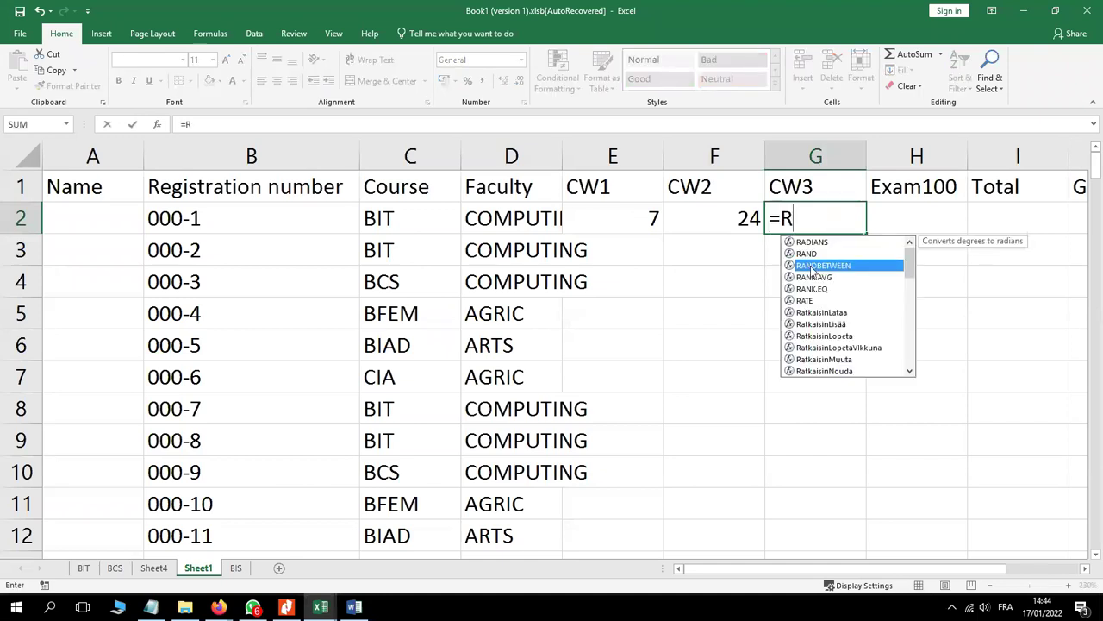
double_click(811, 267)
type("0")
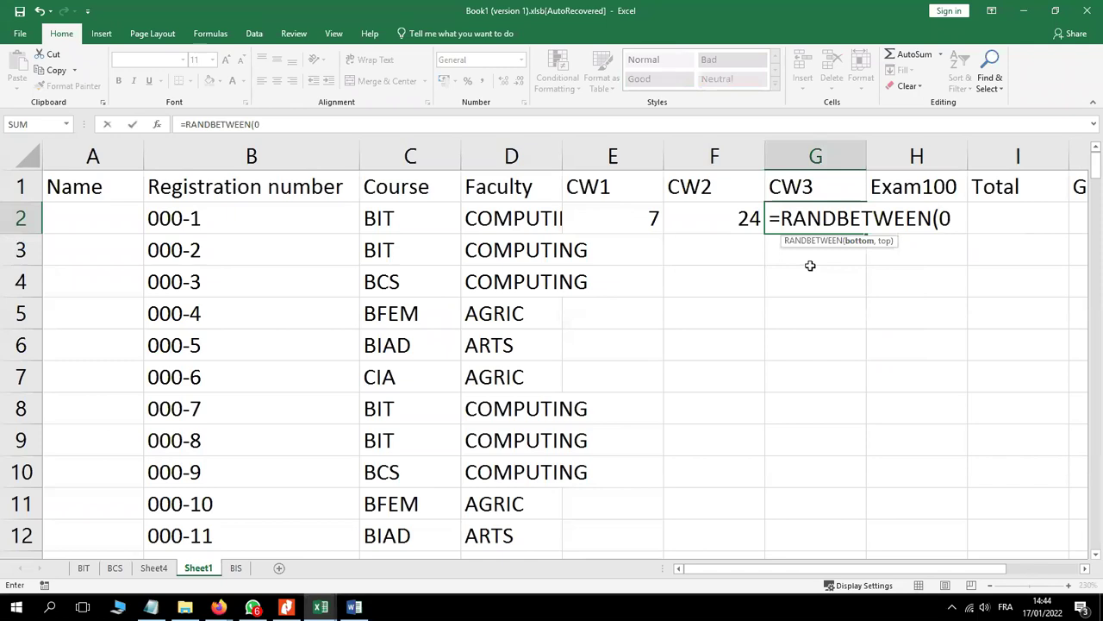
type(",40")
key("Return")
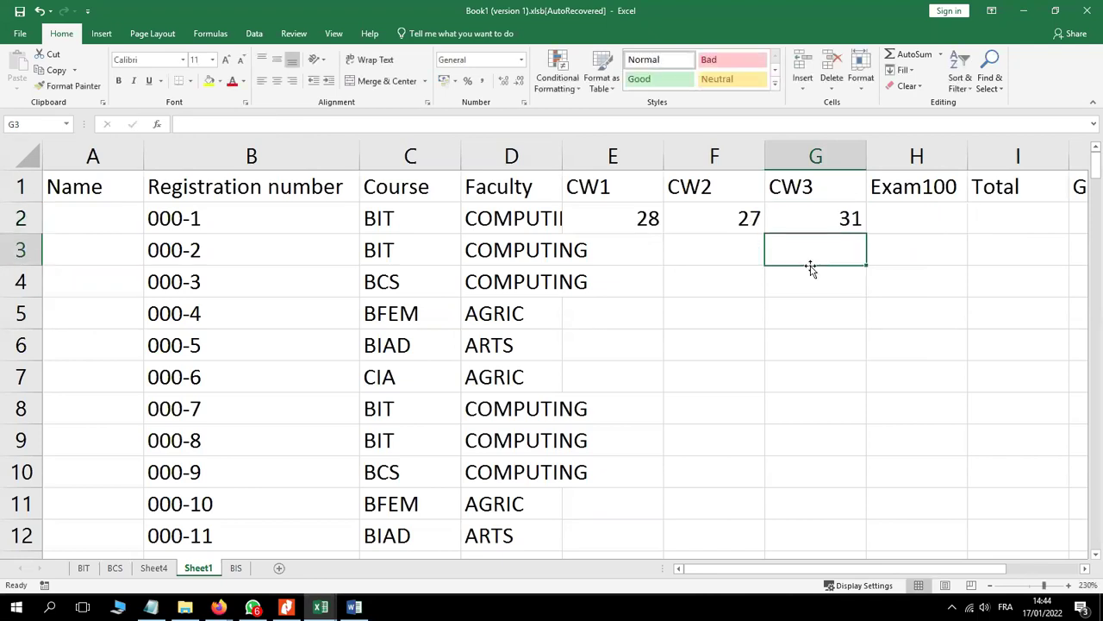
left_click_drag(656, 217, 828, 222)
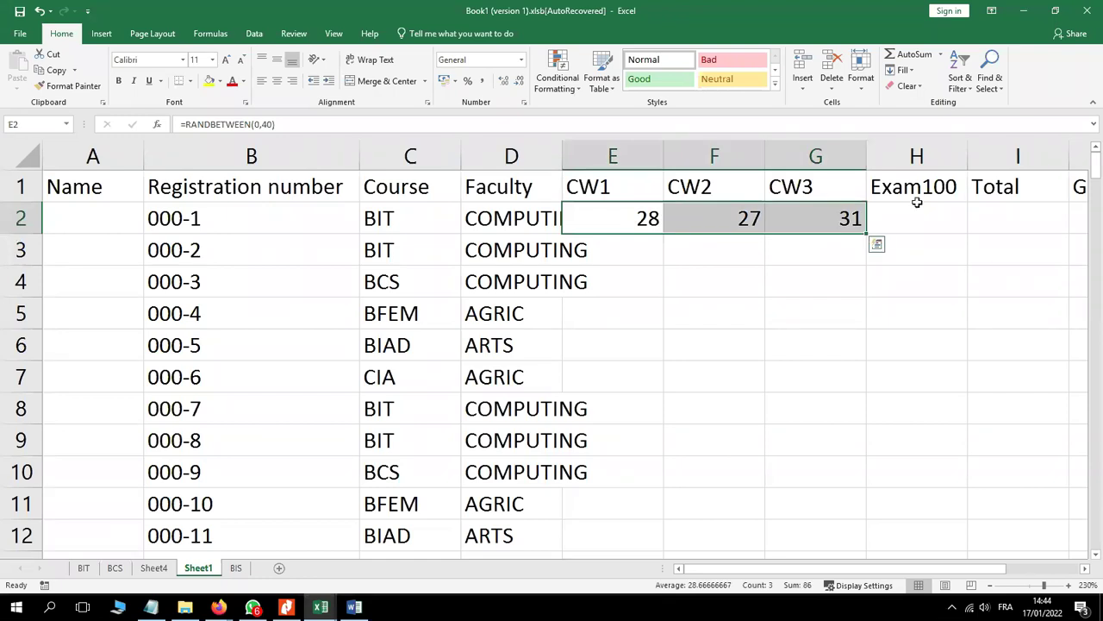
Step: Enter a RANDBETWEEN(0,100) formula in H2 for the first student's Exam100 mark
left_click(902, 216)
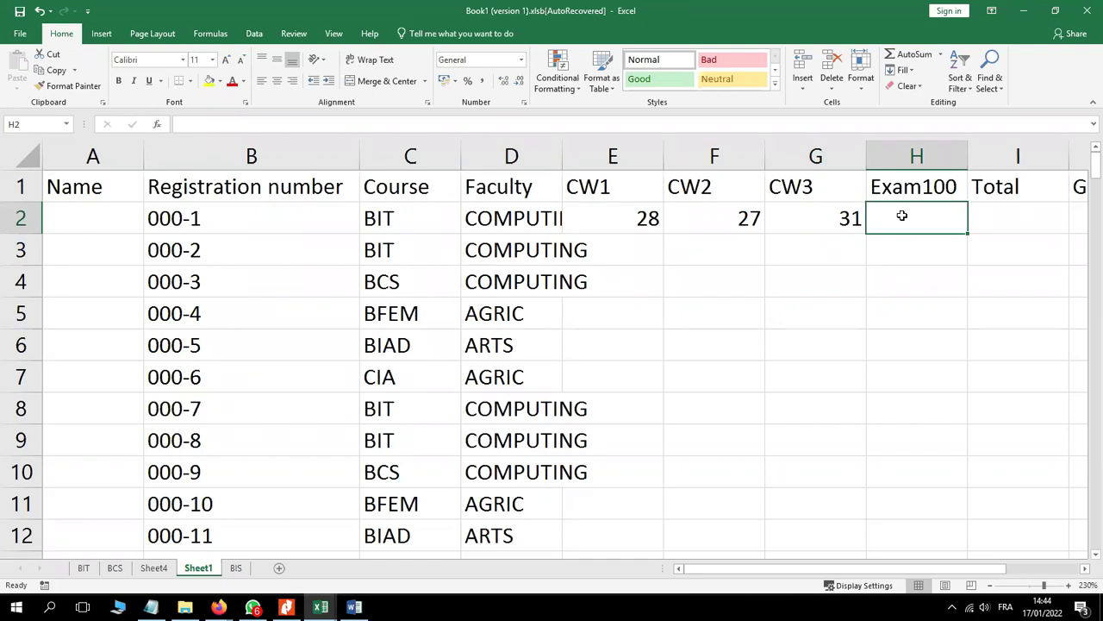
type("=R")
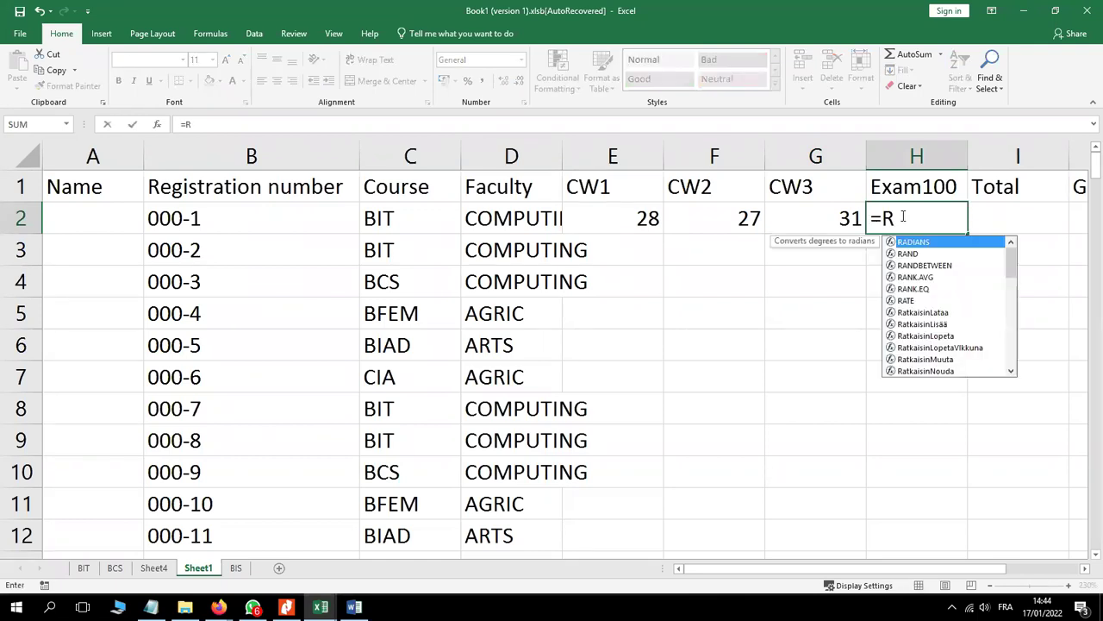
left_click(939, 265)
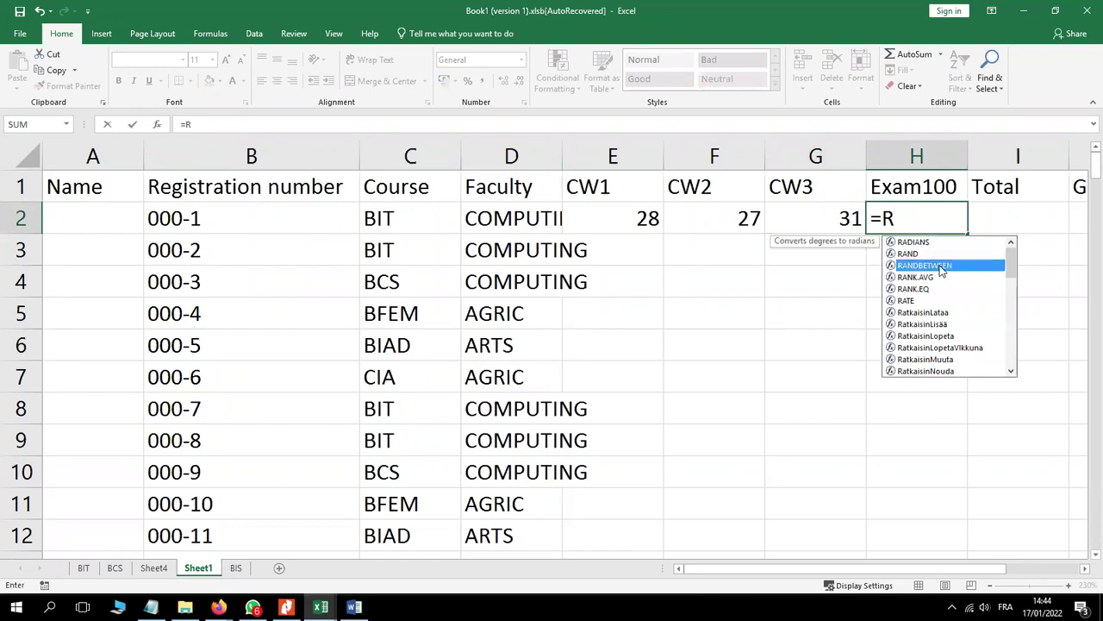
double_click(939, 264)
type("0,")
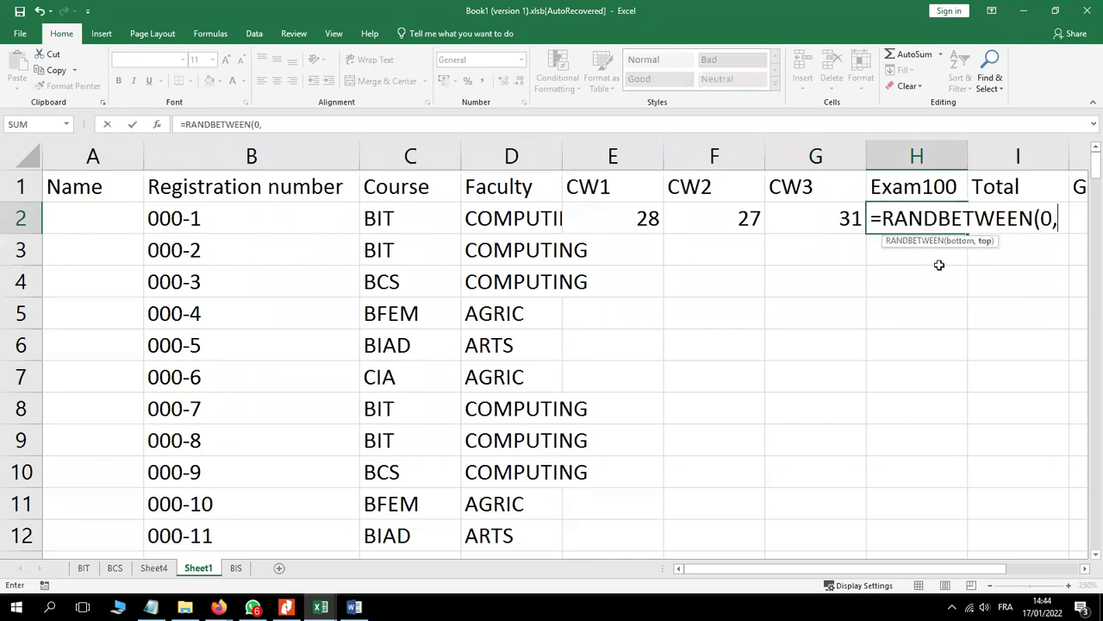
type("100")
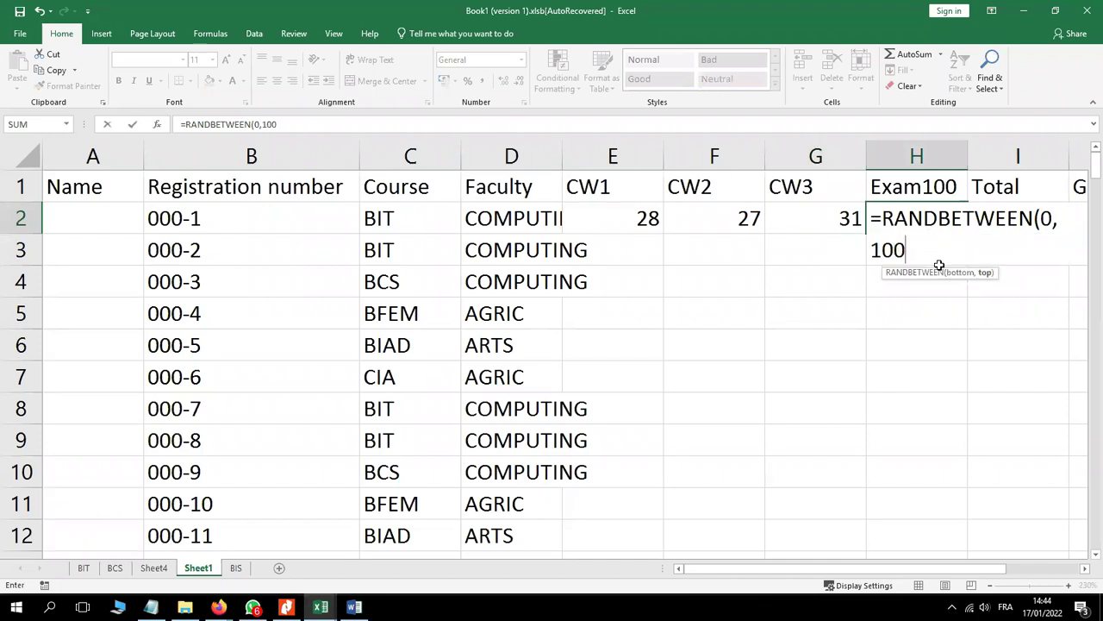
key("Return")
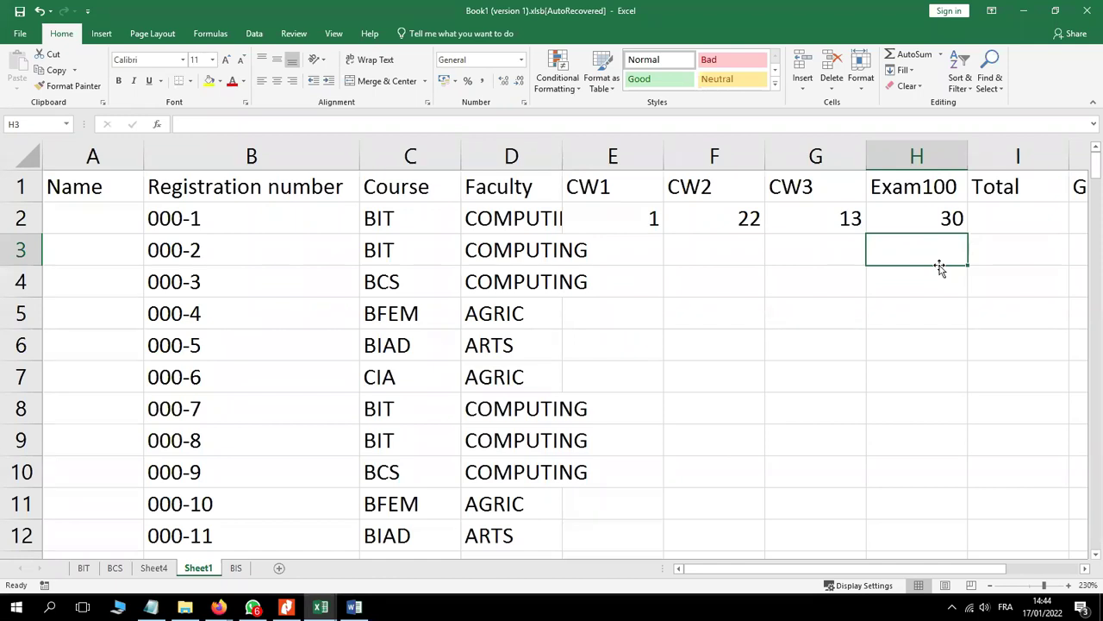
Step: Fill the random-mark formulas in E2:H2 down to row 173, the last row with a registration number
double_click(714, 217)
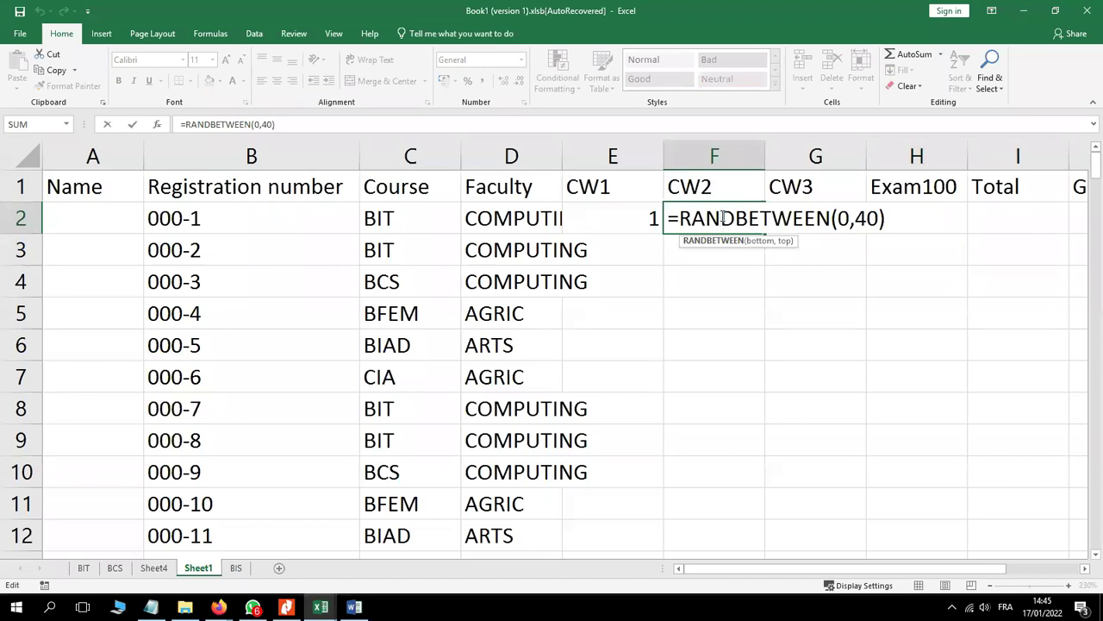
key("Return")
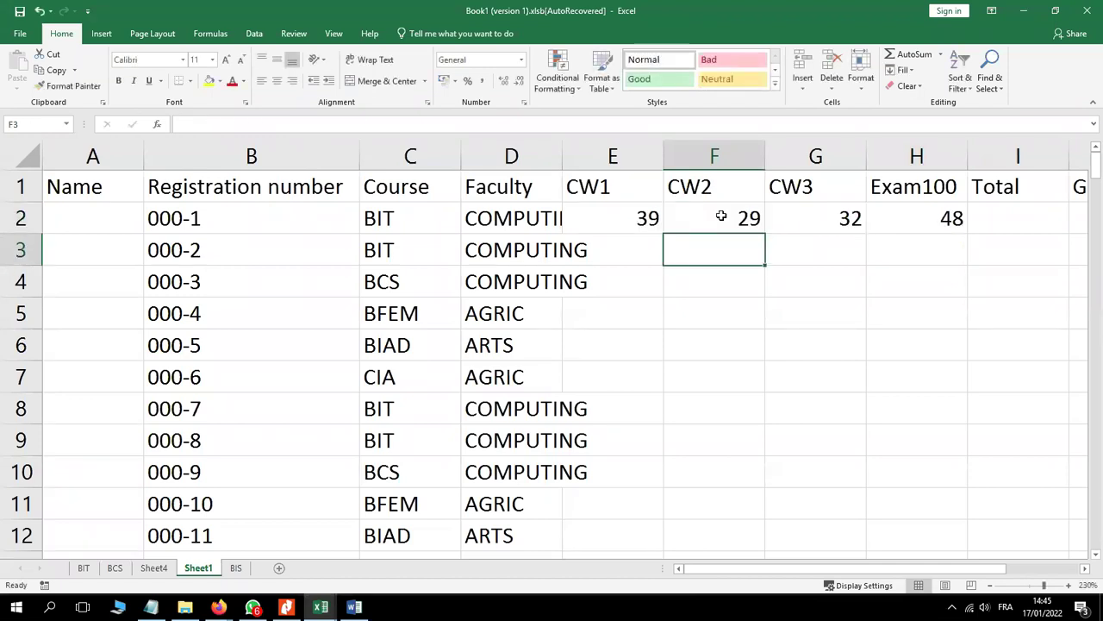
left_click_drag(634, 223, 966, 226)
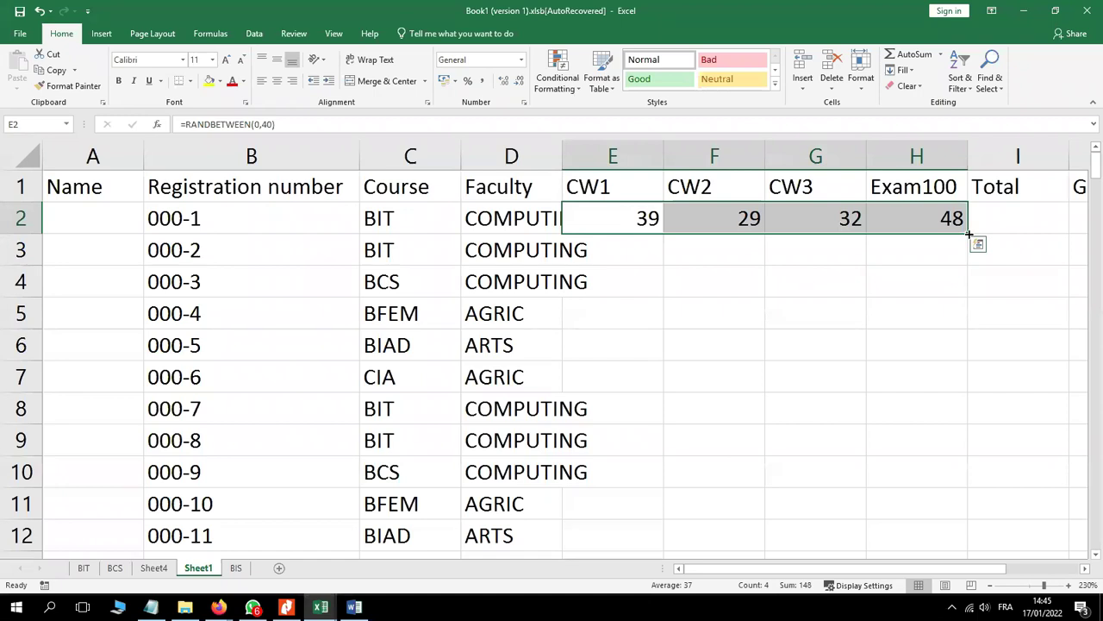
left_click_drag(969, 234, 966, 362)
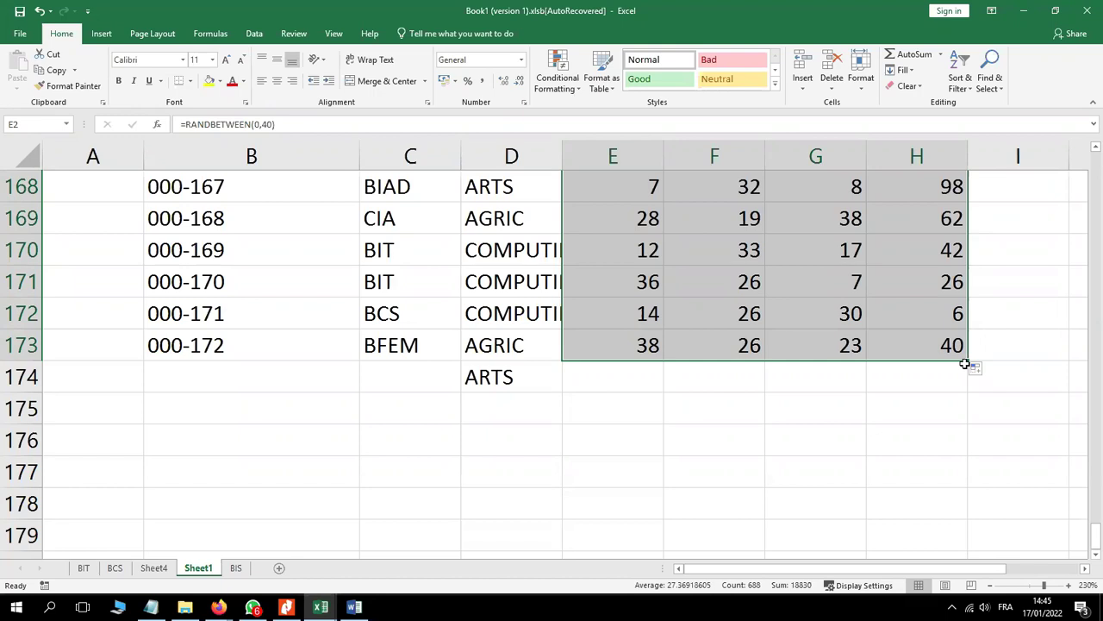
Step: Copy the marks in E2:H173 and paste them as values only, starting at H174
key("ctrl+c")
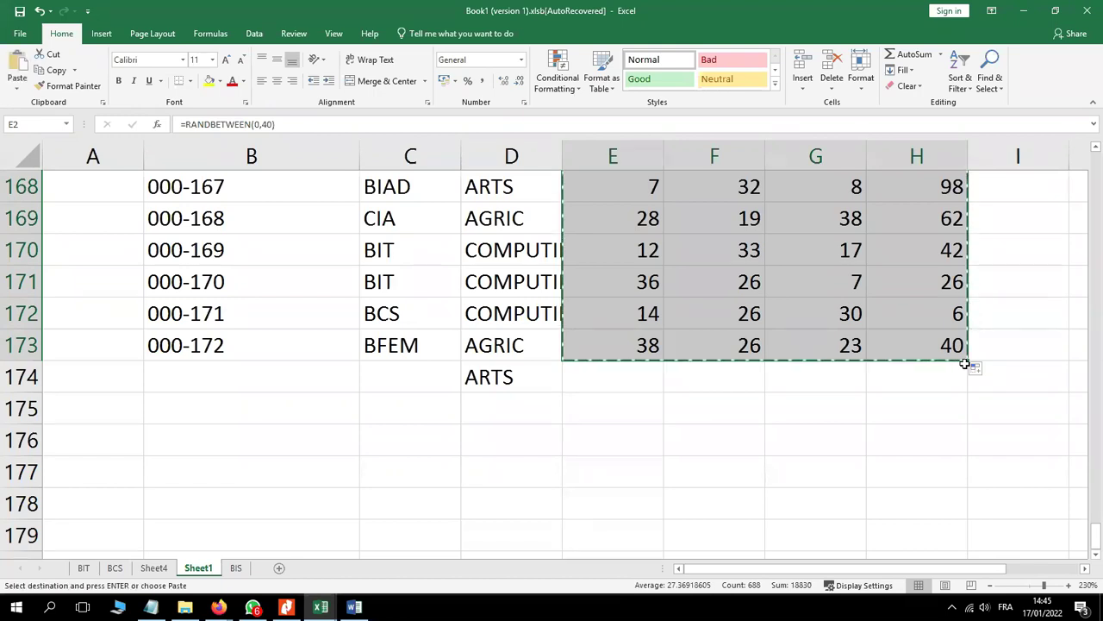
left_click(964, 364)
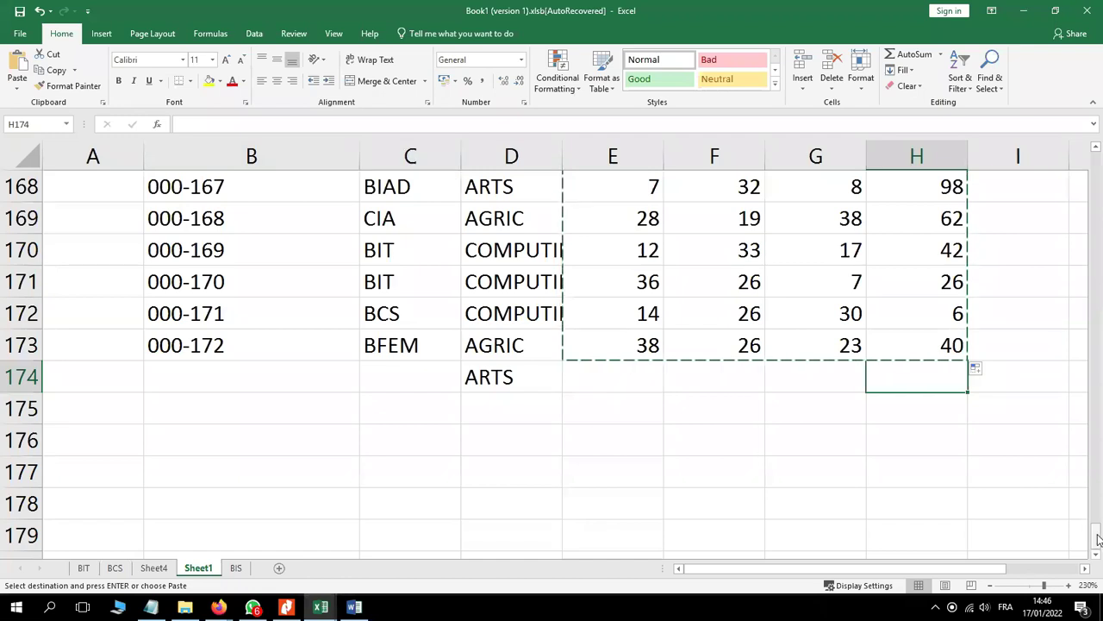
left_click_drag(1097, 539, 1098, 167)
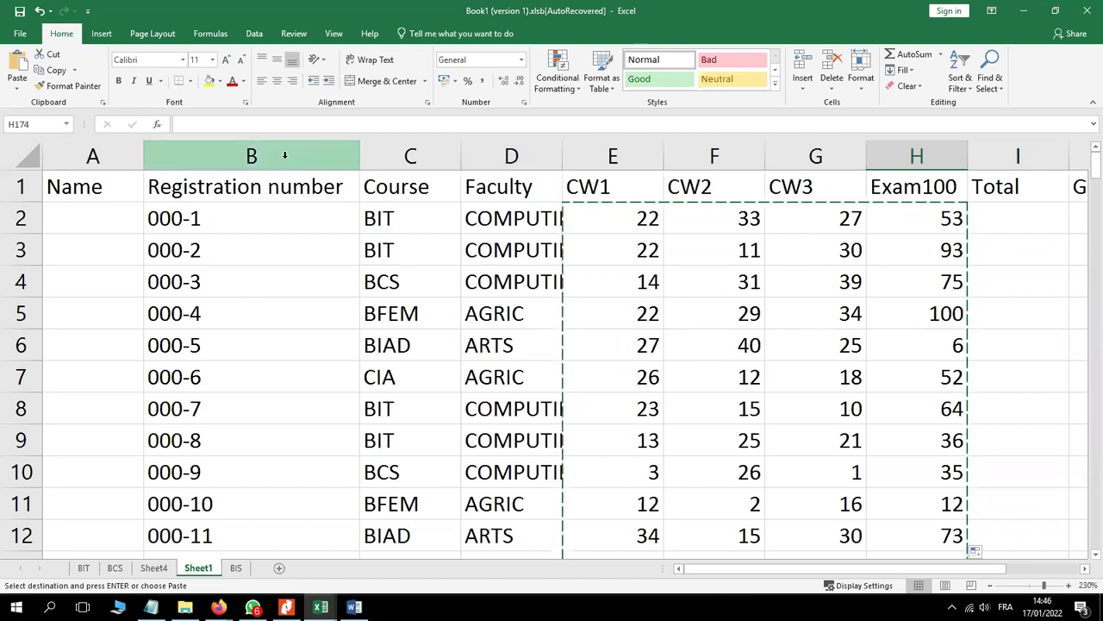
left_click(17, 86)
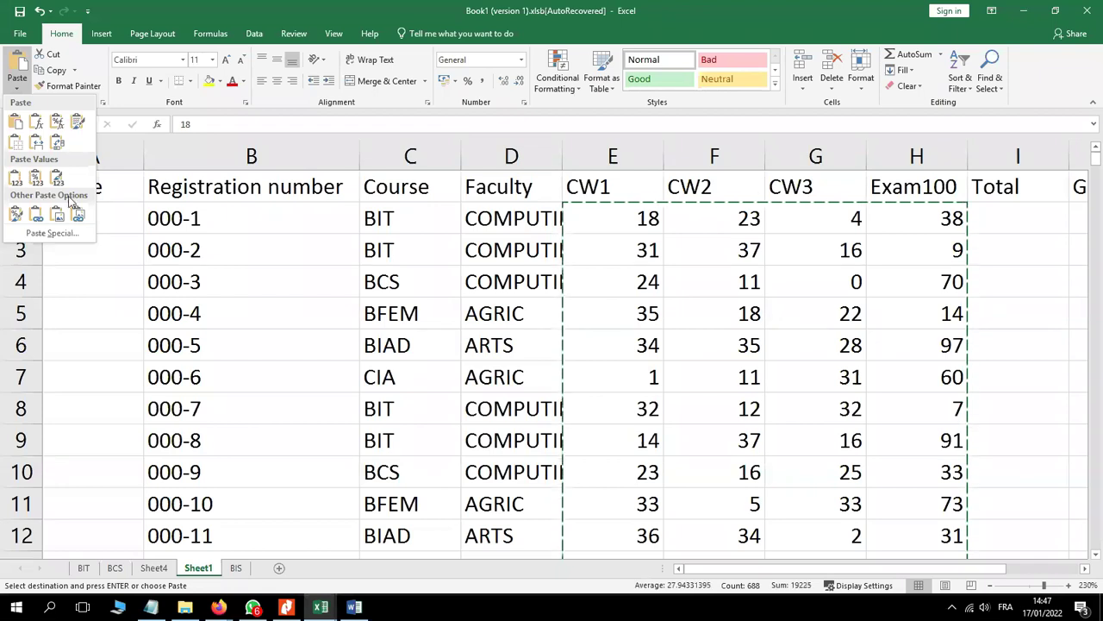
left_click(16, 180)
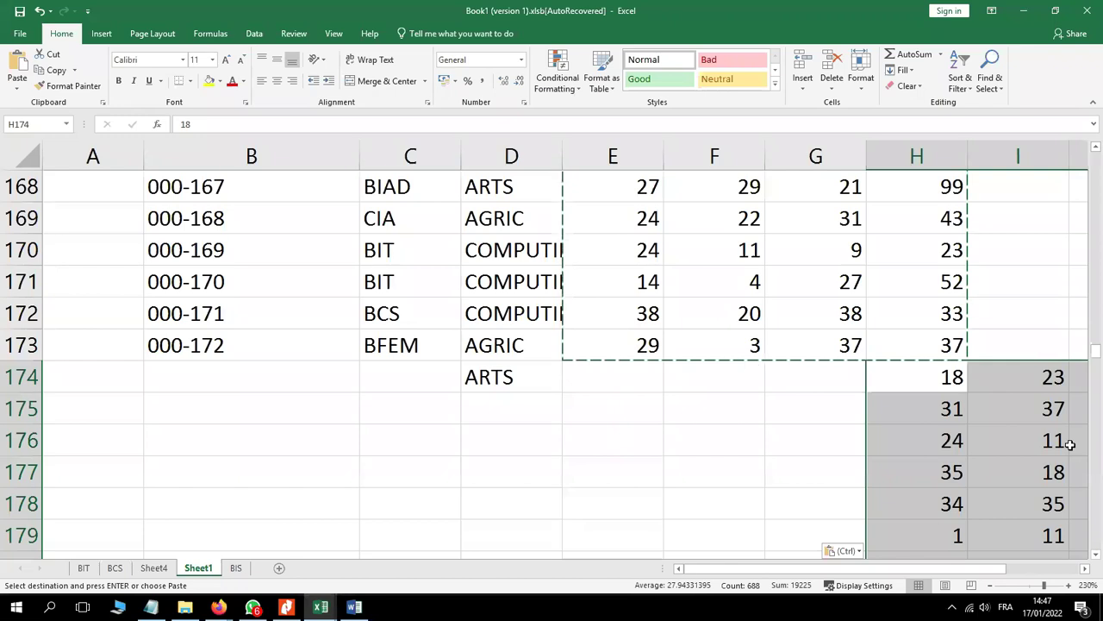
Step: Clear the values pasted from H174 down and paste the copied marks as values only over the formulas starting at E2
key("Delete")
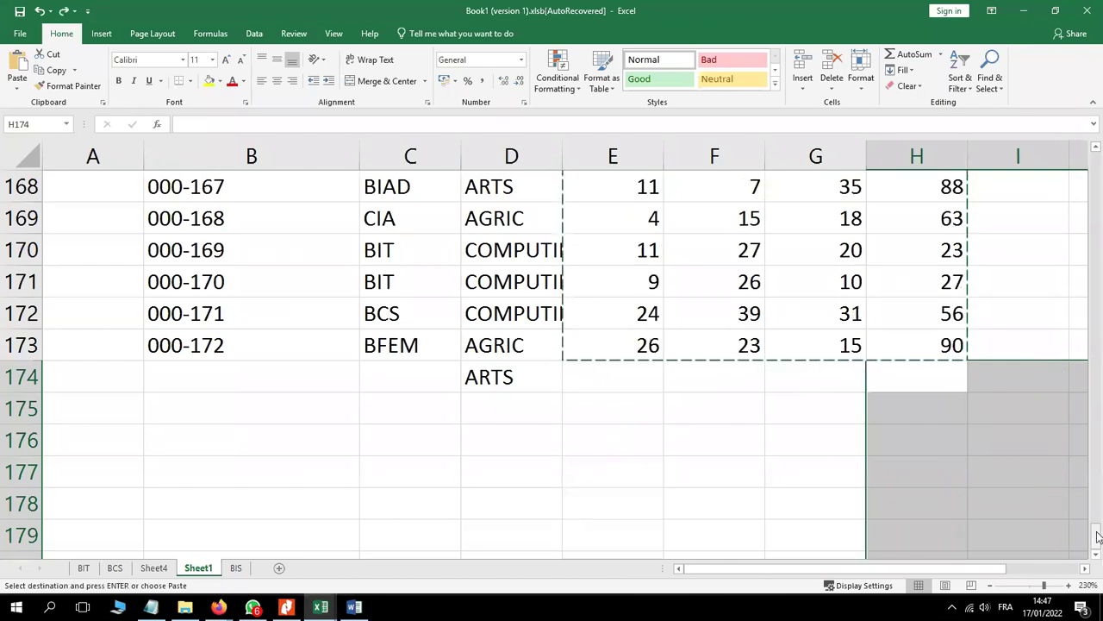
left_click_drag(1098, 536, 1088, 58)
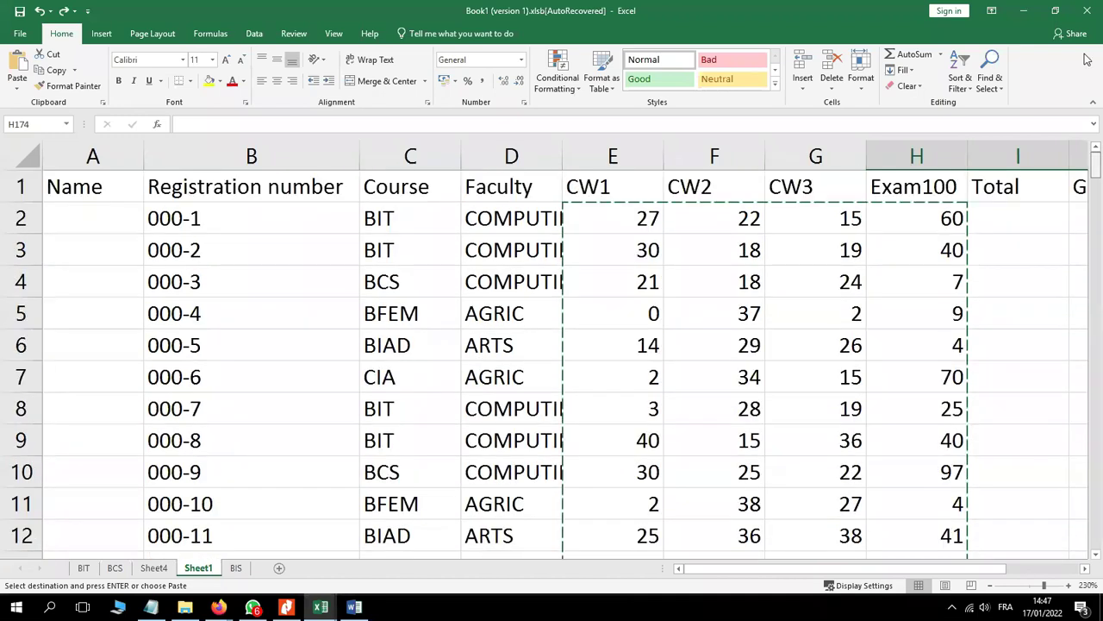
left_click(597, 218)
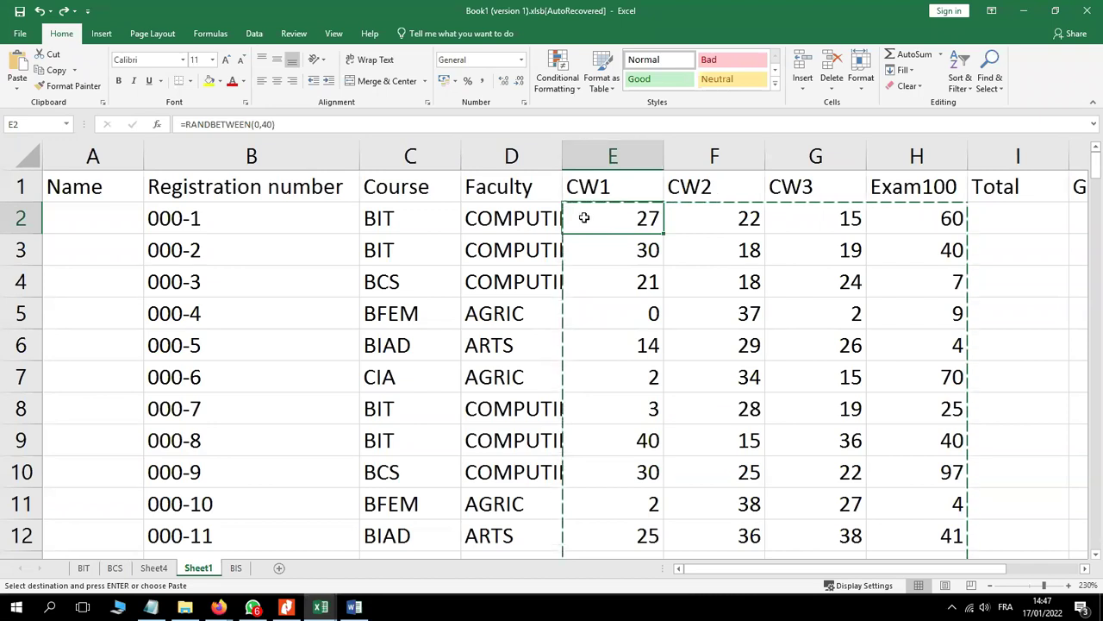
left_click(19, 92)
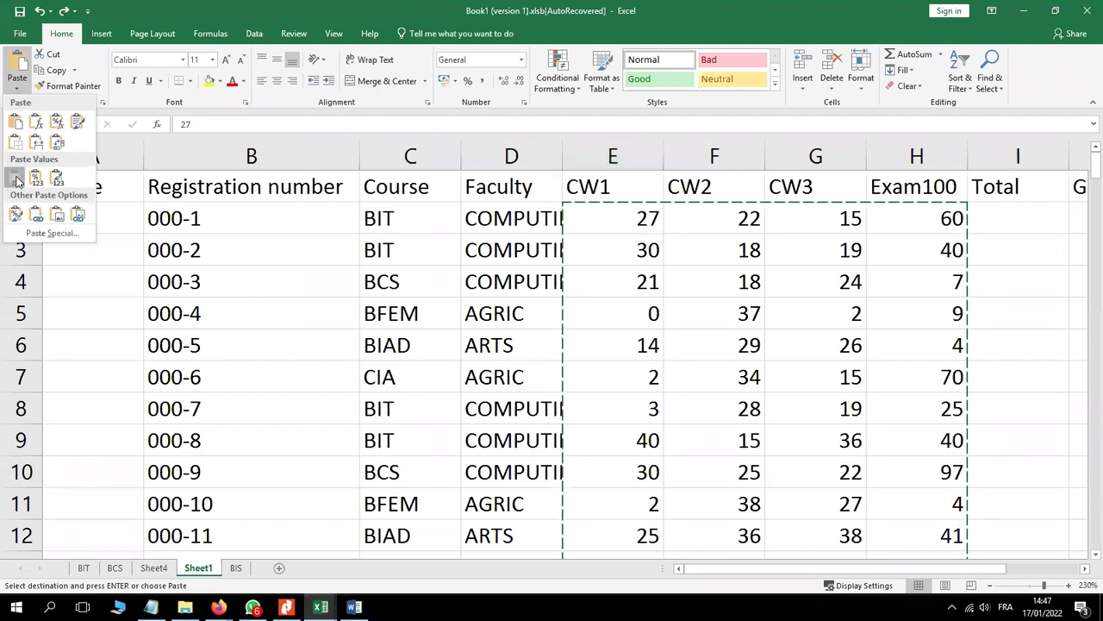
left_click(16, 179)
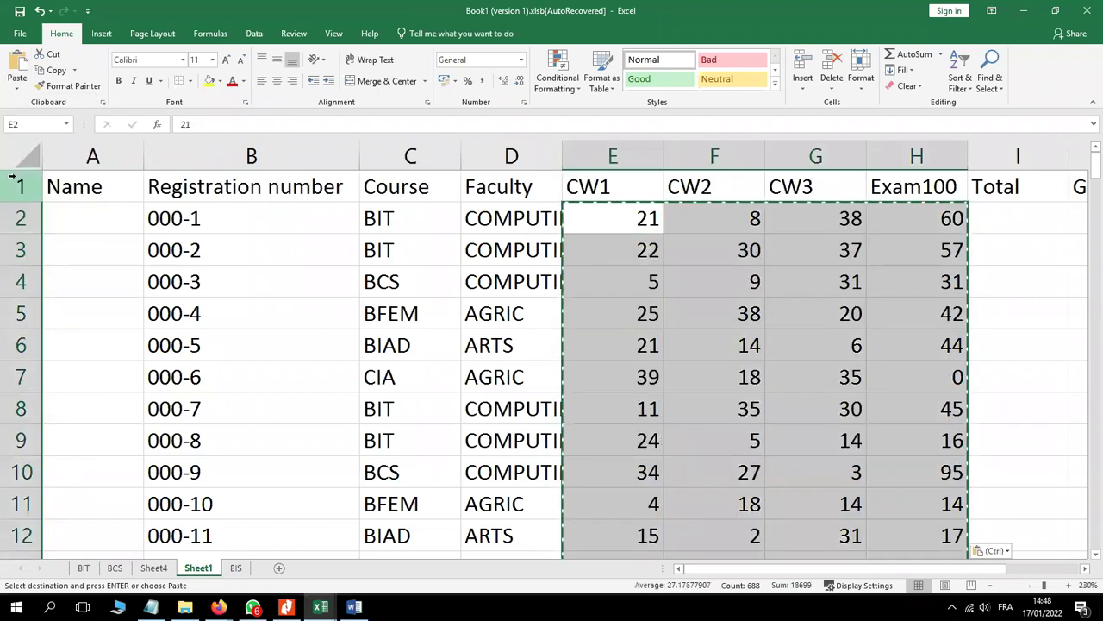
left_click(638, 249)
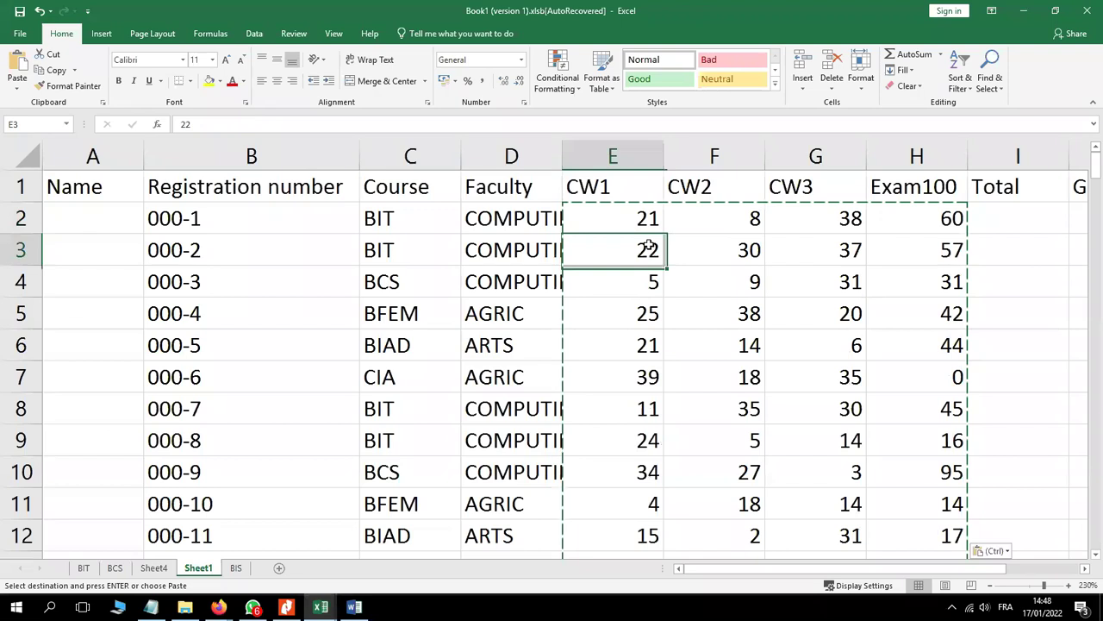
left_click(642, 218)
double_click(642, 218)
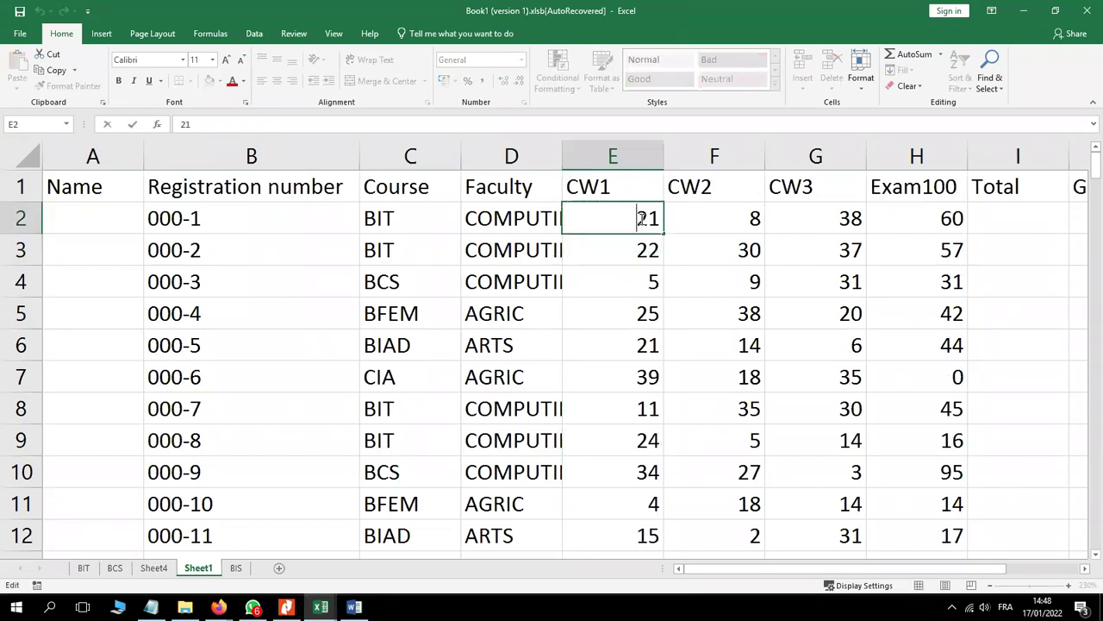
key("Escape")
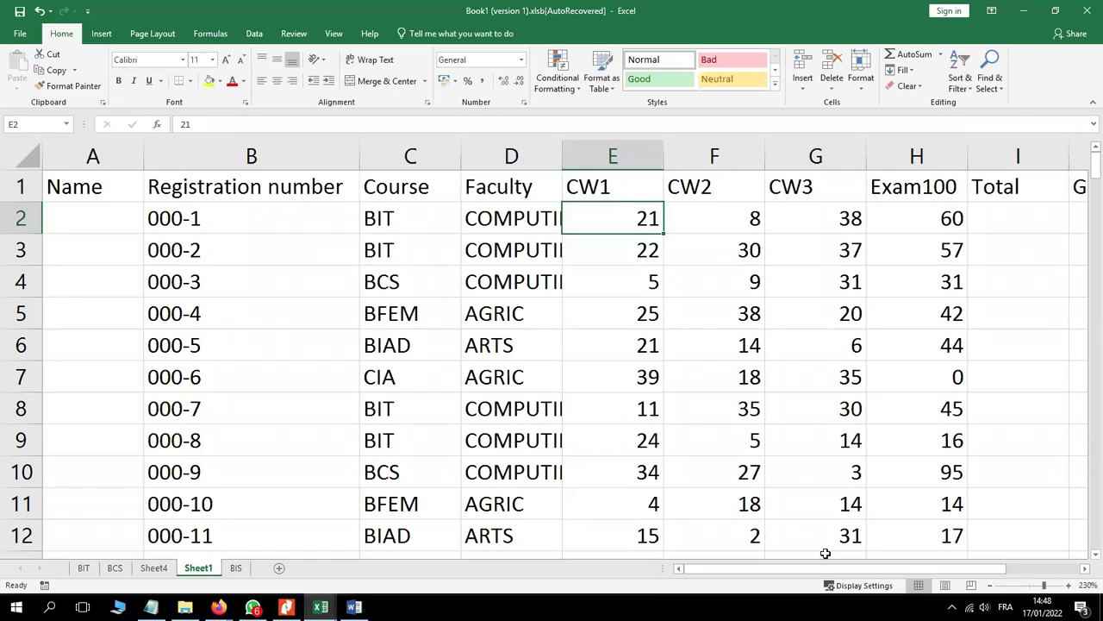
Step: Insert a new column between Exam100 and Total and enter the heading TCW in I1
left_click(1085, 570)
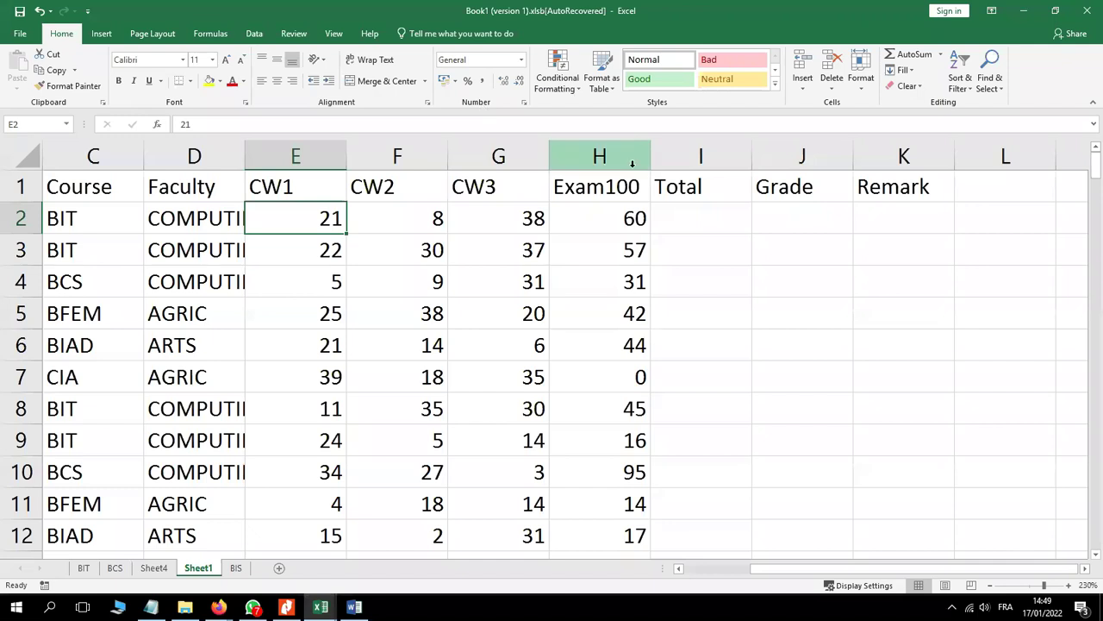
left_click(685, 155)
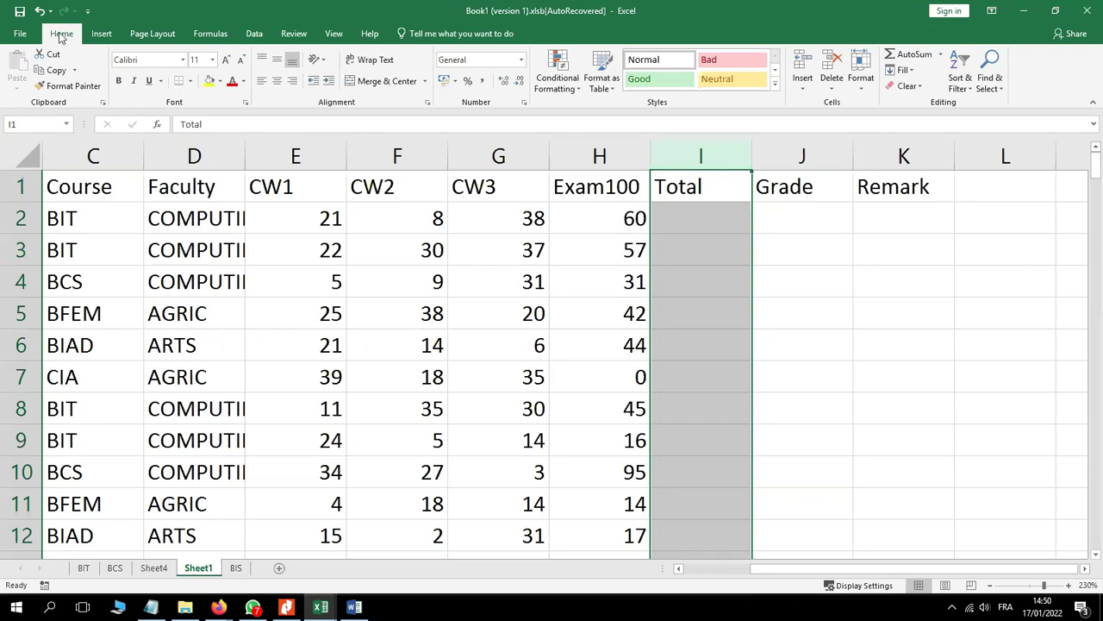
left_click(802, 60)
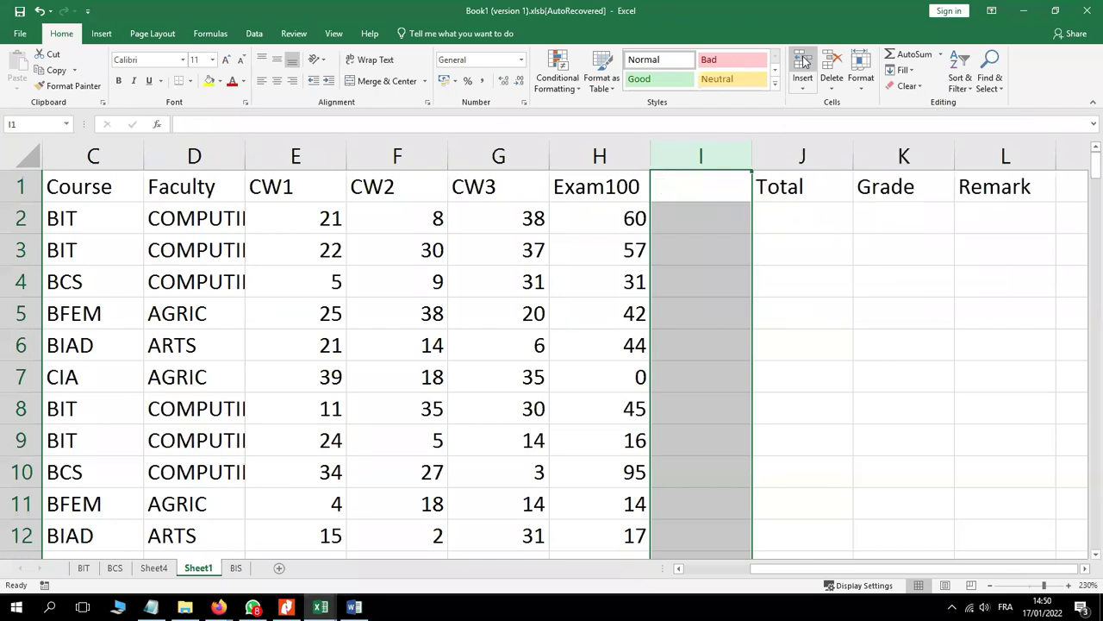
left_click_drag(811, 250, 814, 282)
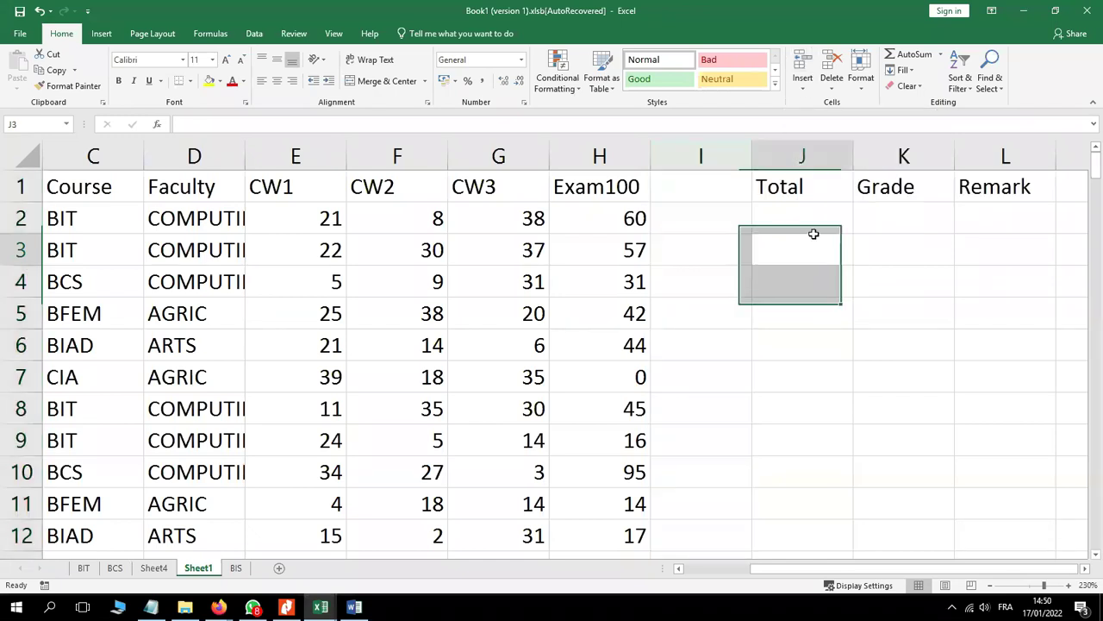
left_click(813, 234)
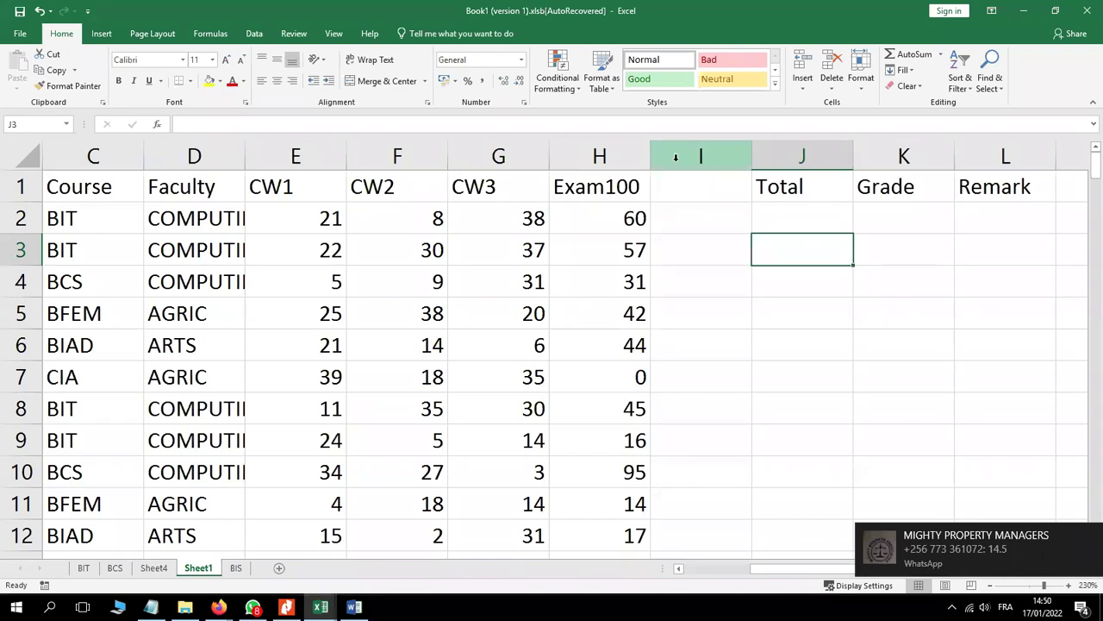
left_click(713, 188)
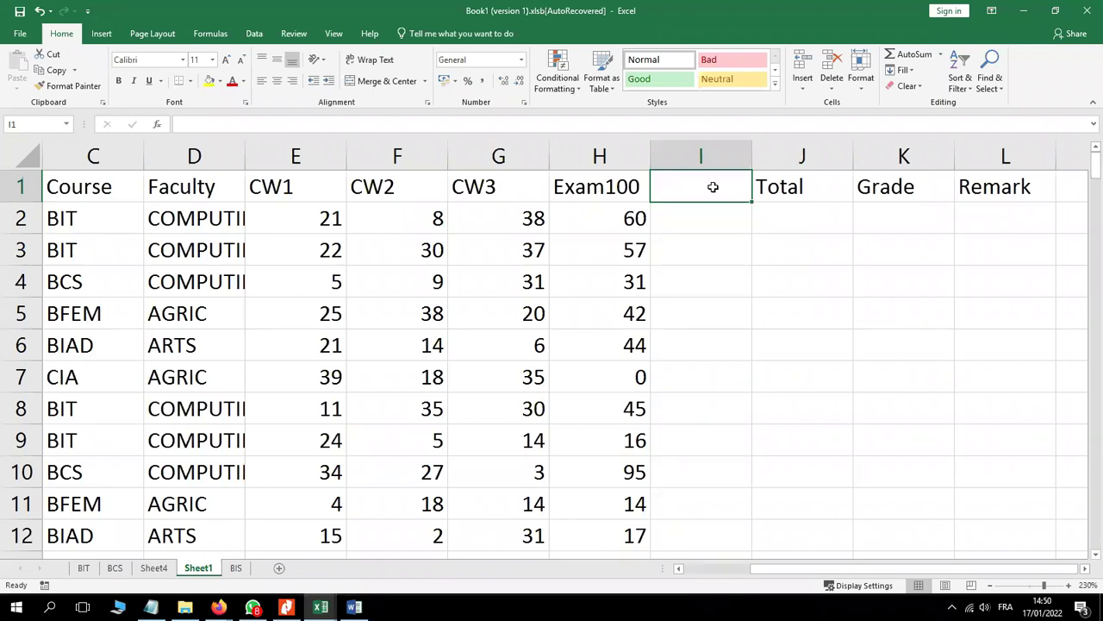
type("TCW")
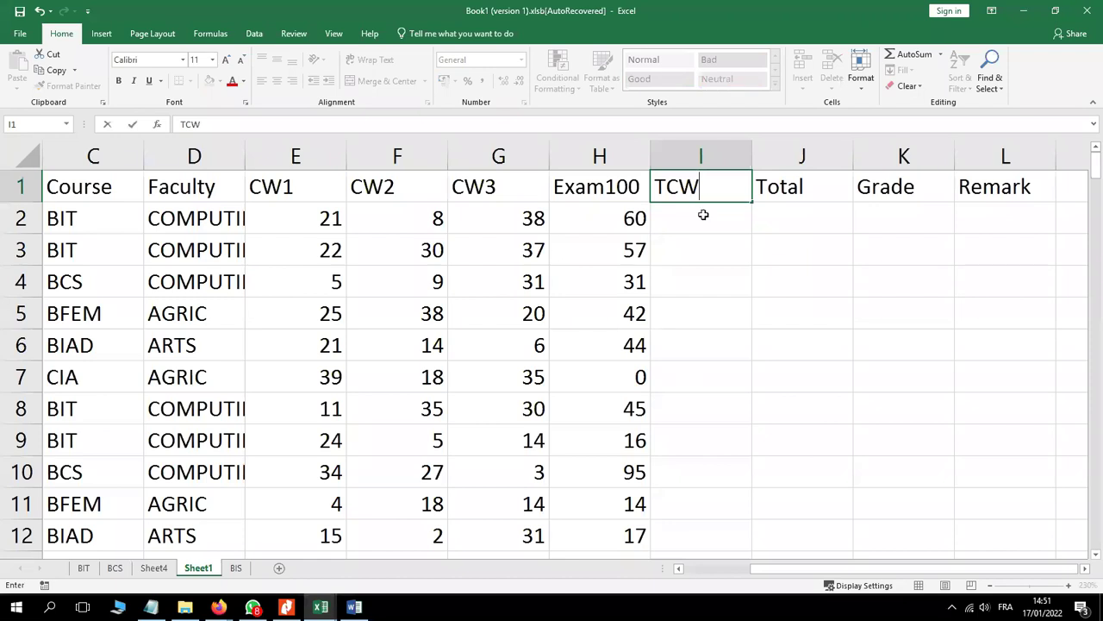
left_click(703, 214)
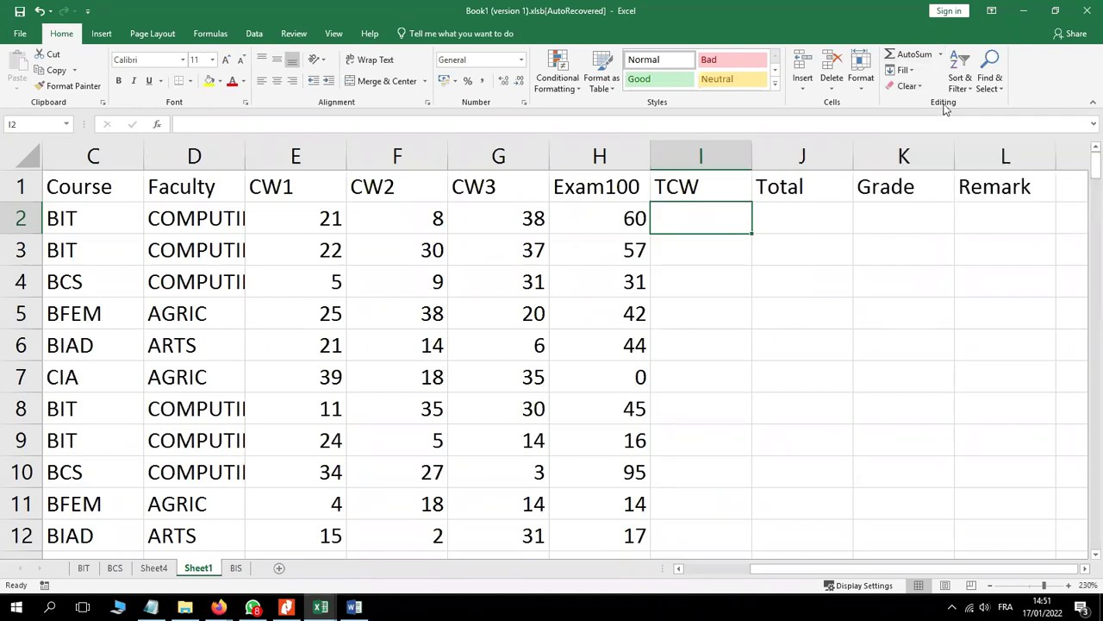
Step: Try to enter a MAX formula over E2:I2 in I2 for the first student's TCW mark
left_click(942, 55)
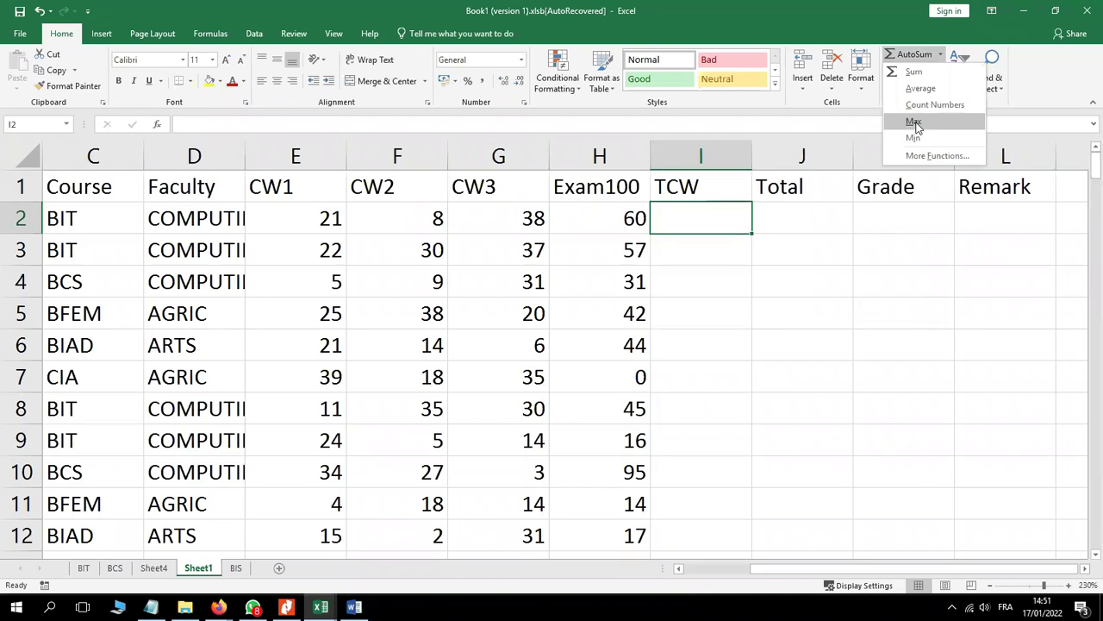
left_click(675, 217)
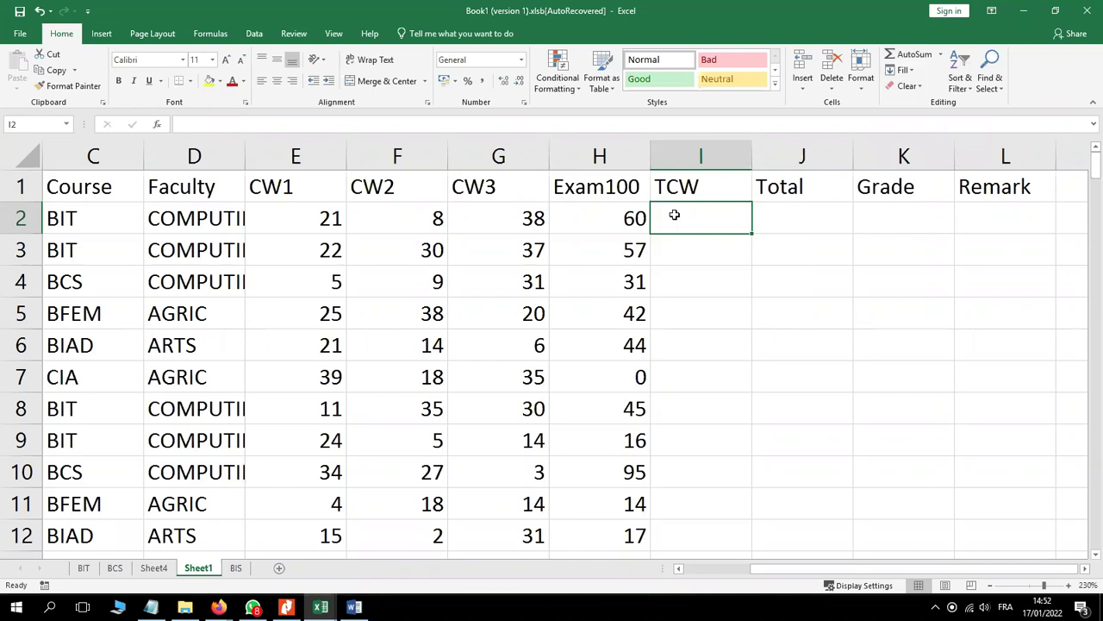
type("=MA")
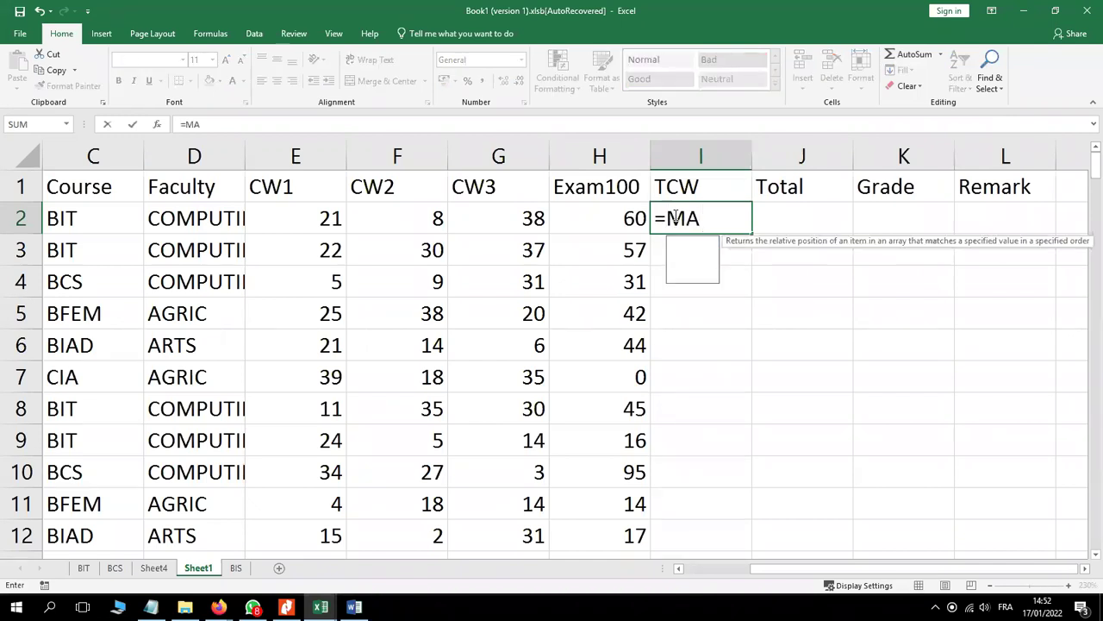
type("X")
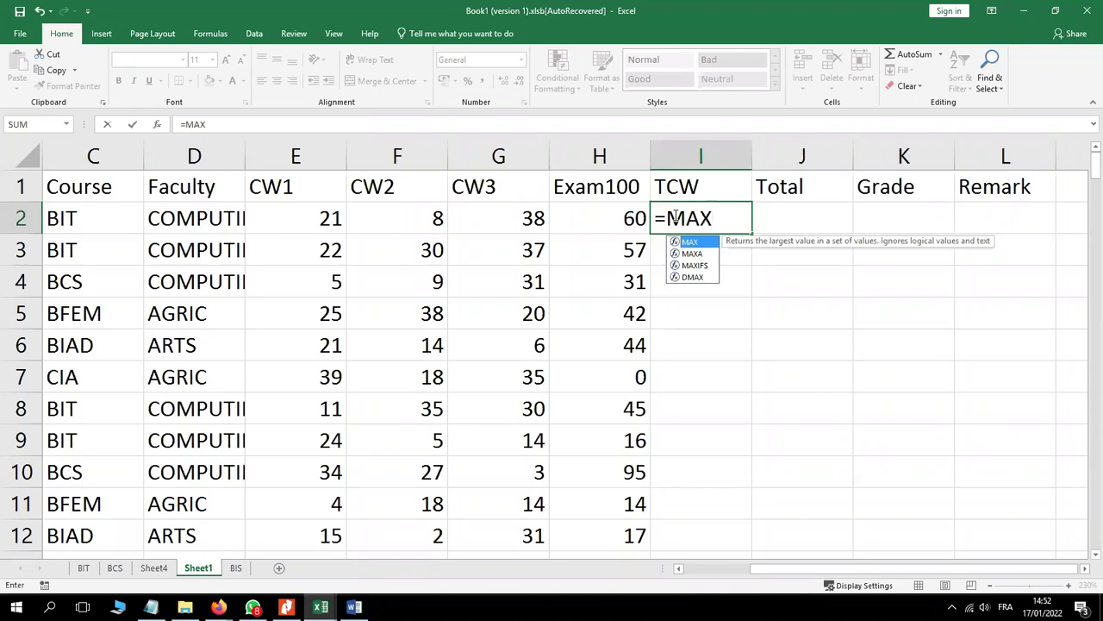
type("(")
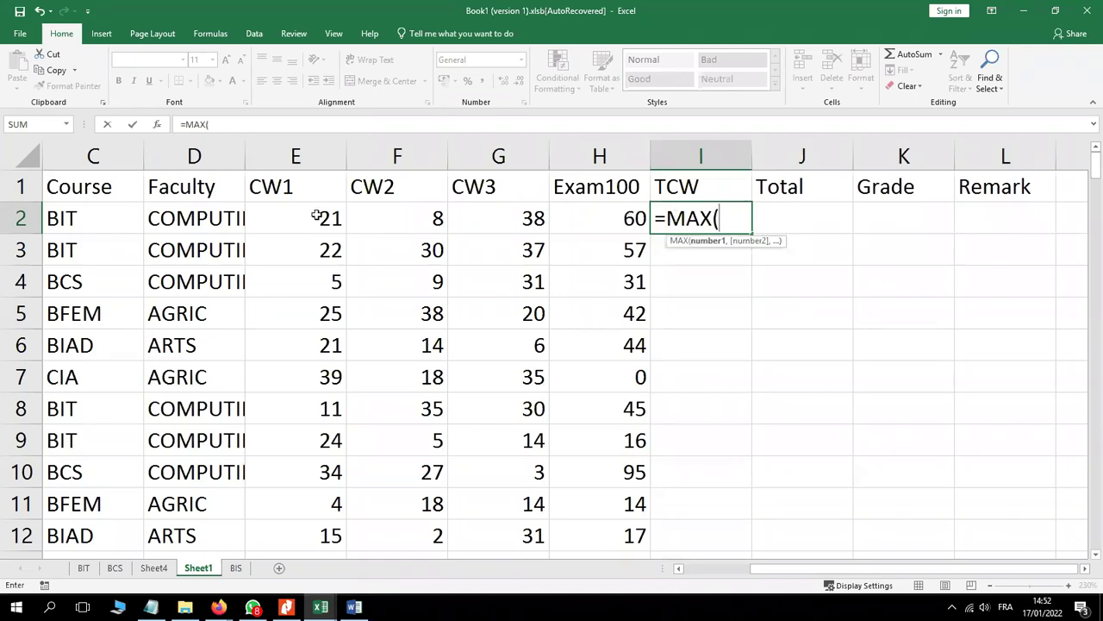
left_click_drag(316, 216, 652, 212)
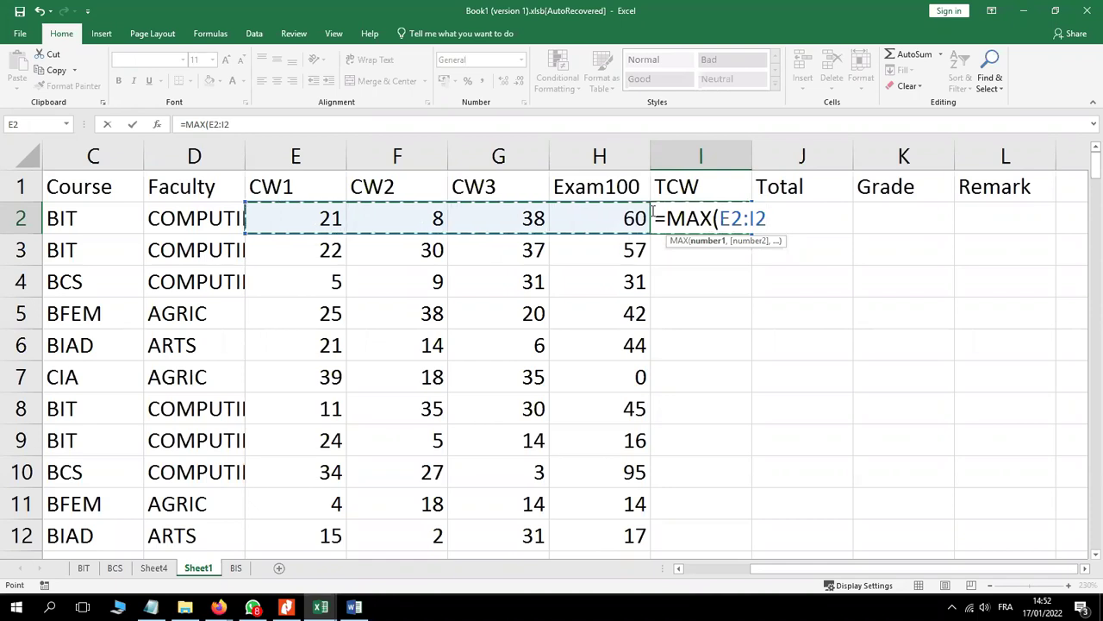
key("Return")
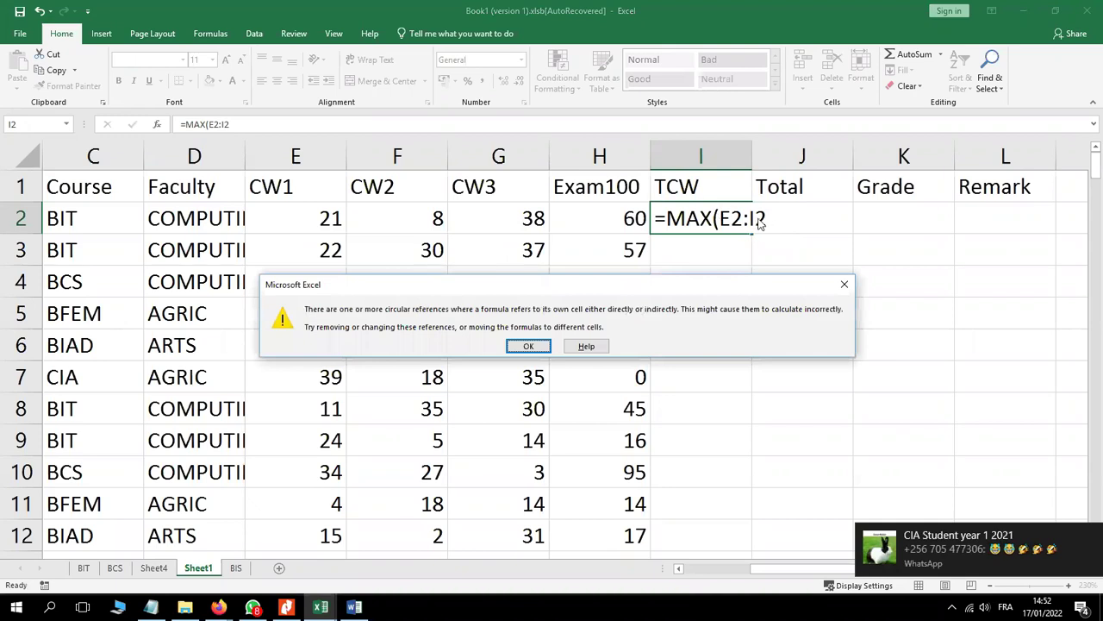
left_click(529, 347)
left_click(528, 346)
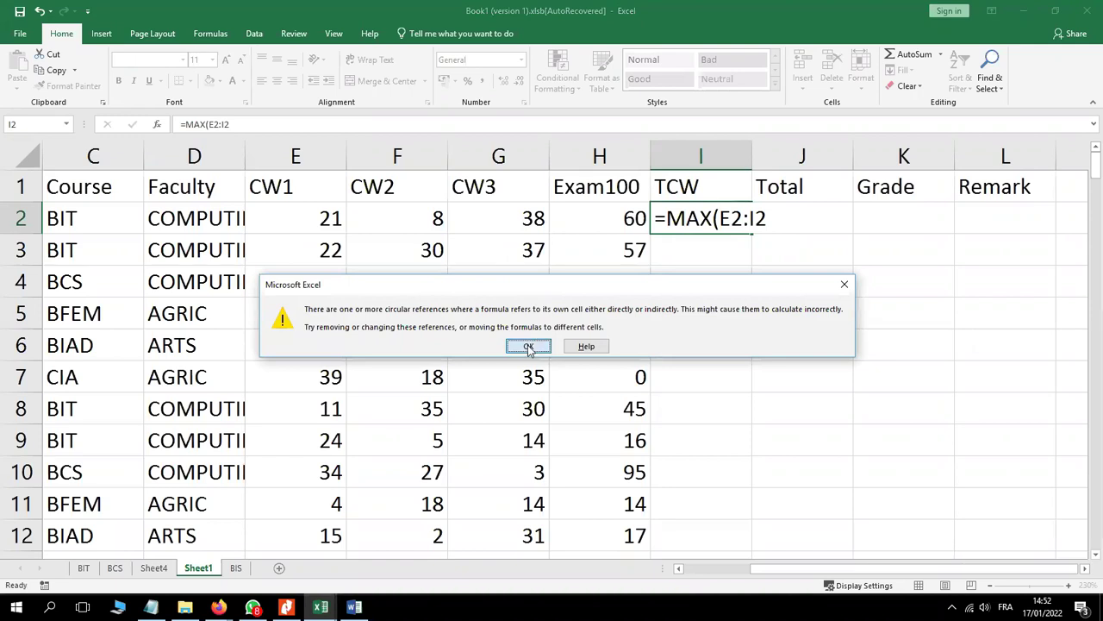
left_click(528, 347)
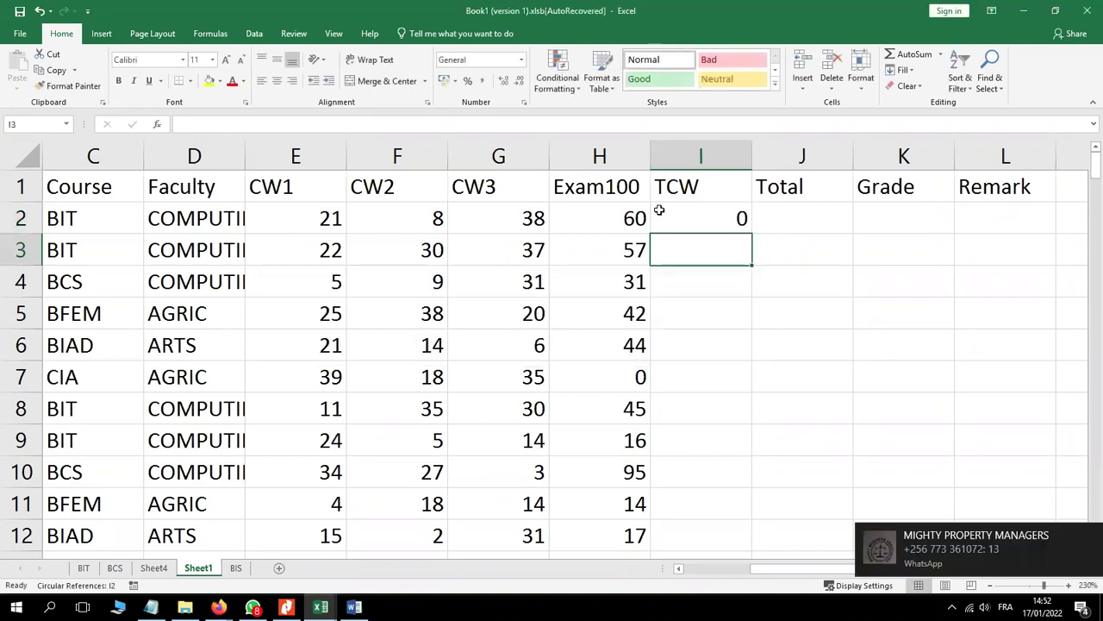
Step: Change the range of the MAX formula in I2 to E2:G2 so it covers only CW1 to CW3
double_click(741, 216)
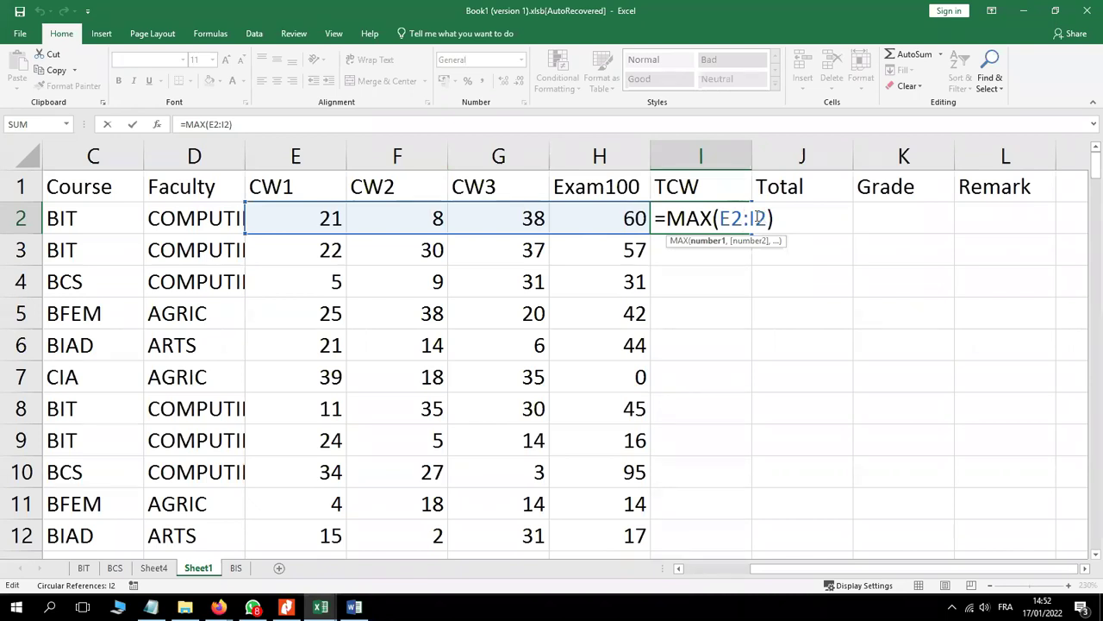
key("Delete")
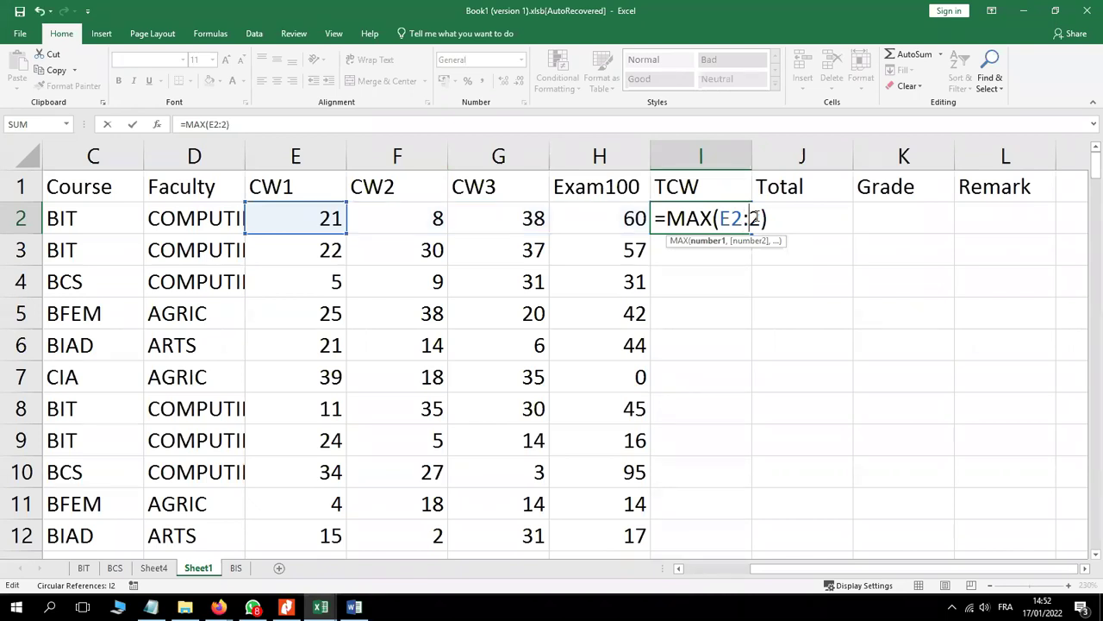
type("G")
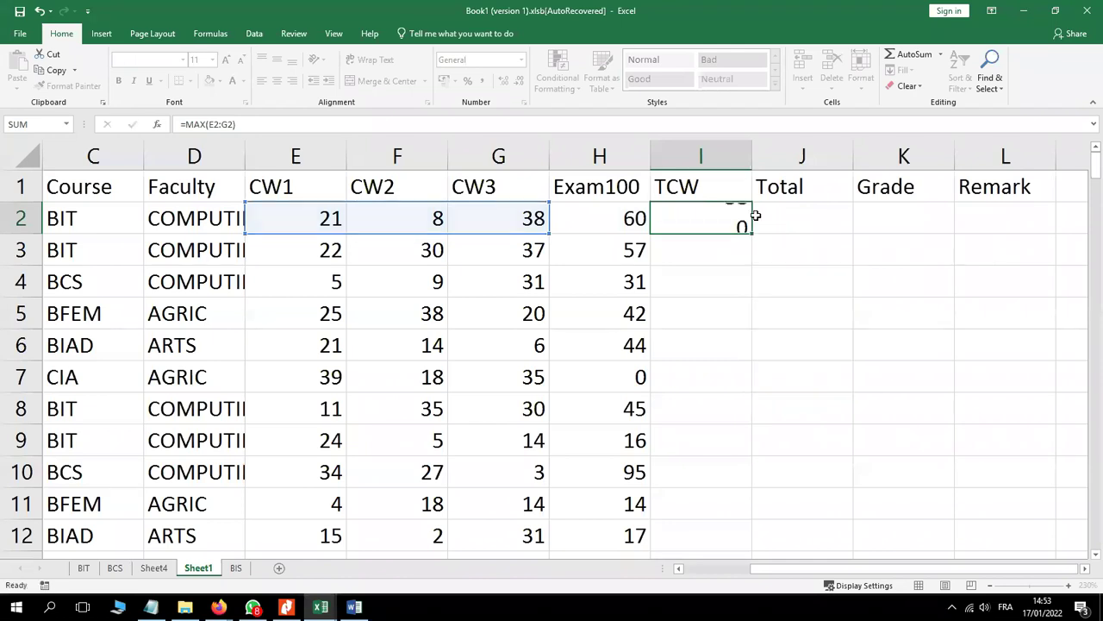
key("Return")
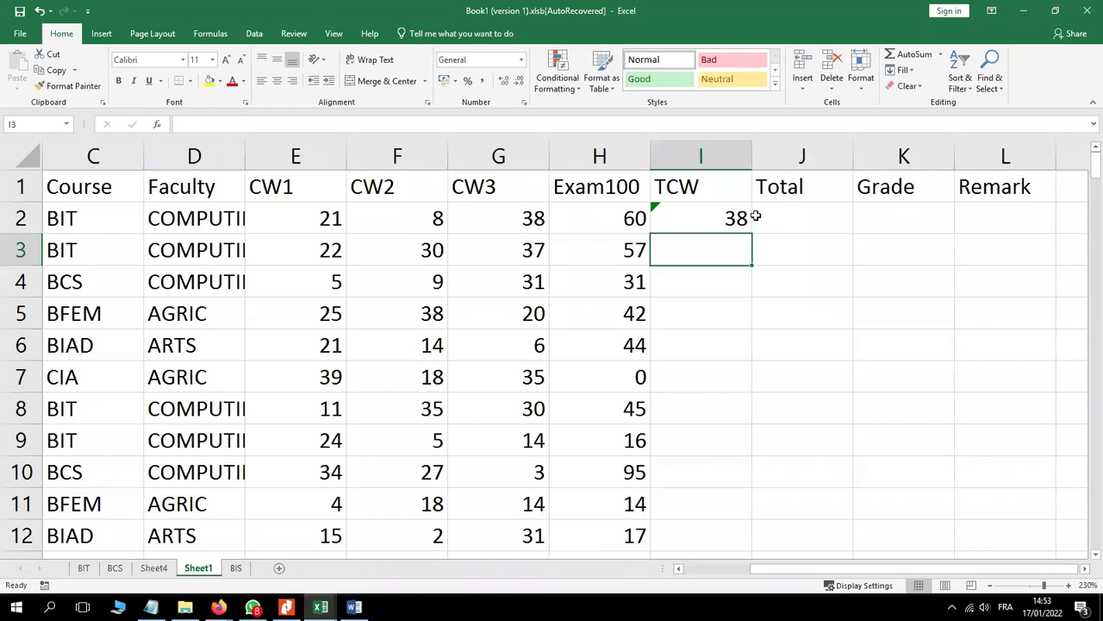
Step: Clear I2 and rebuild its MAX formula with AutoSum, limiting the range to E2:G2
left_click(727, 216)
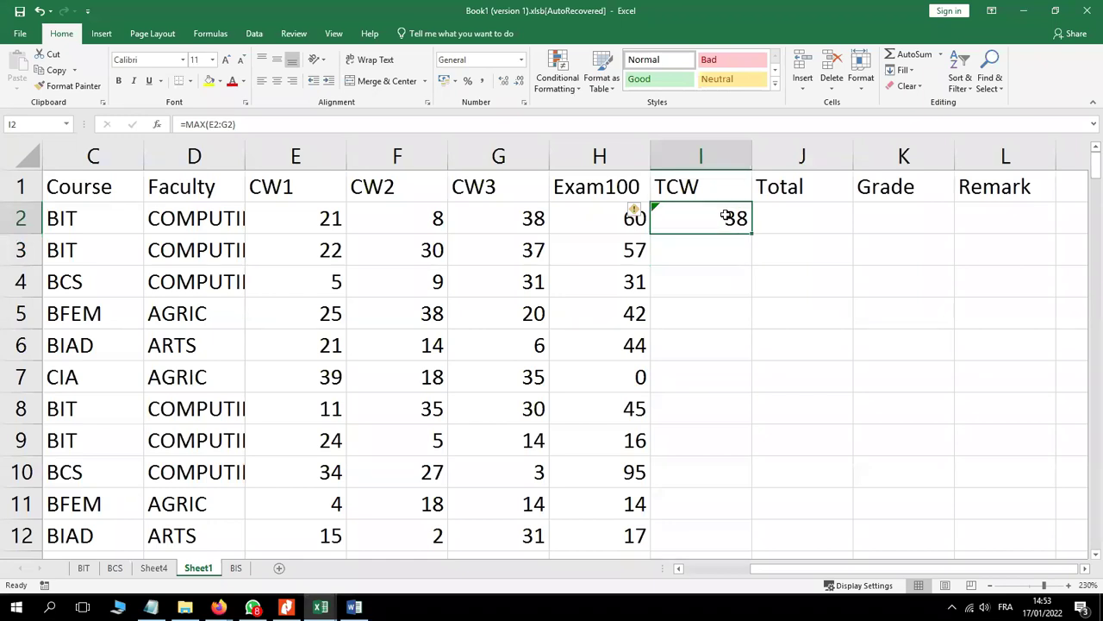
key("Delete")
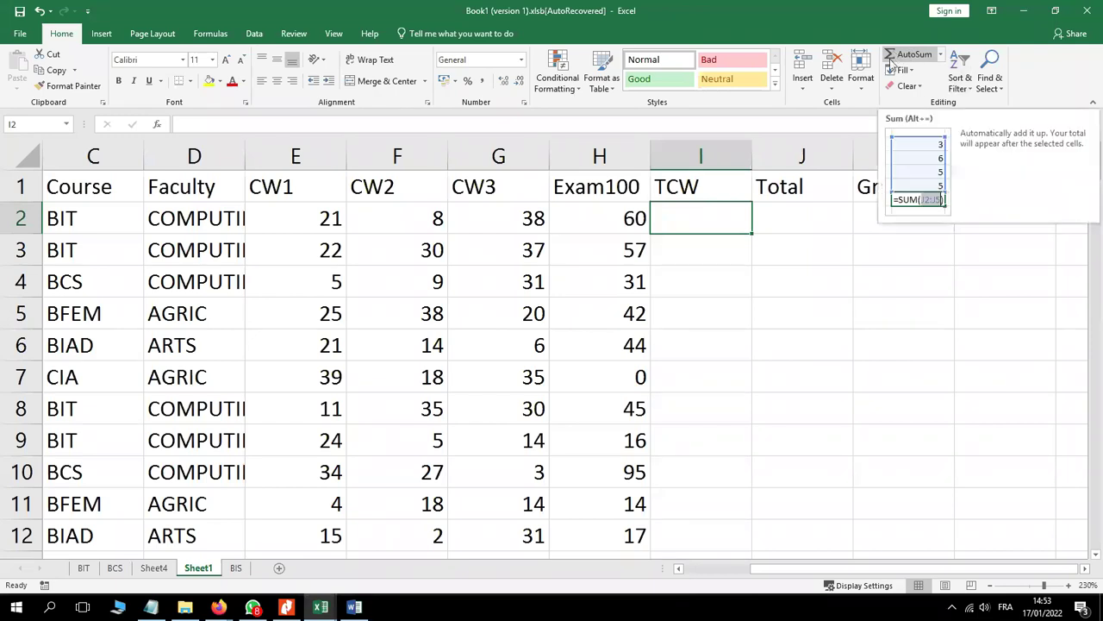
left_click(942, 55)
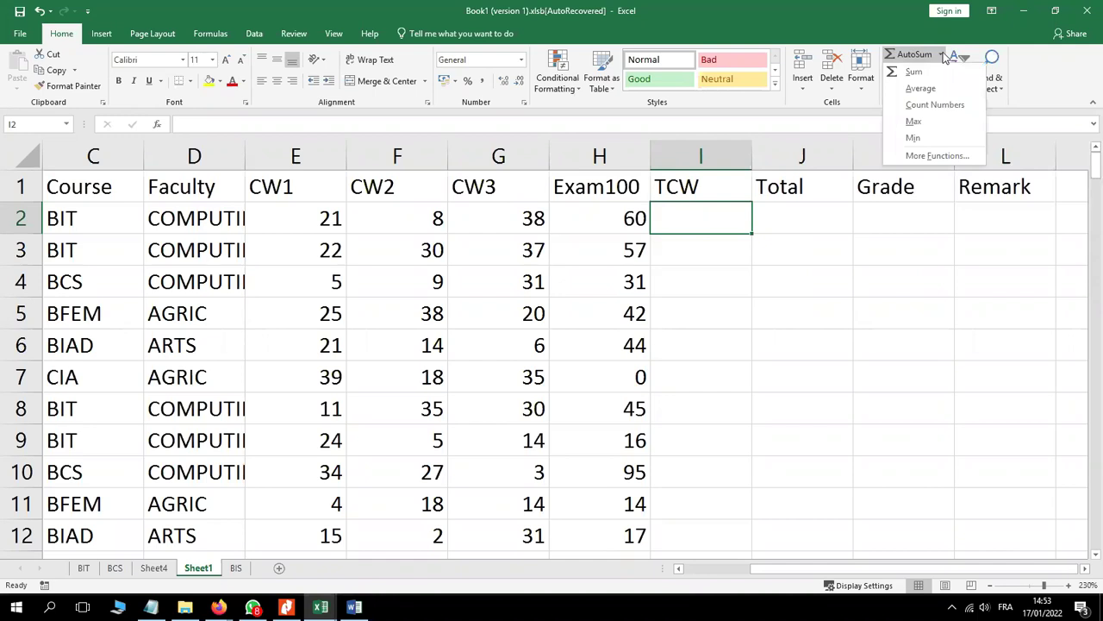
left_click(914, 122)
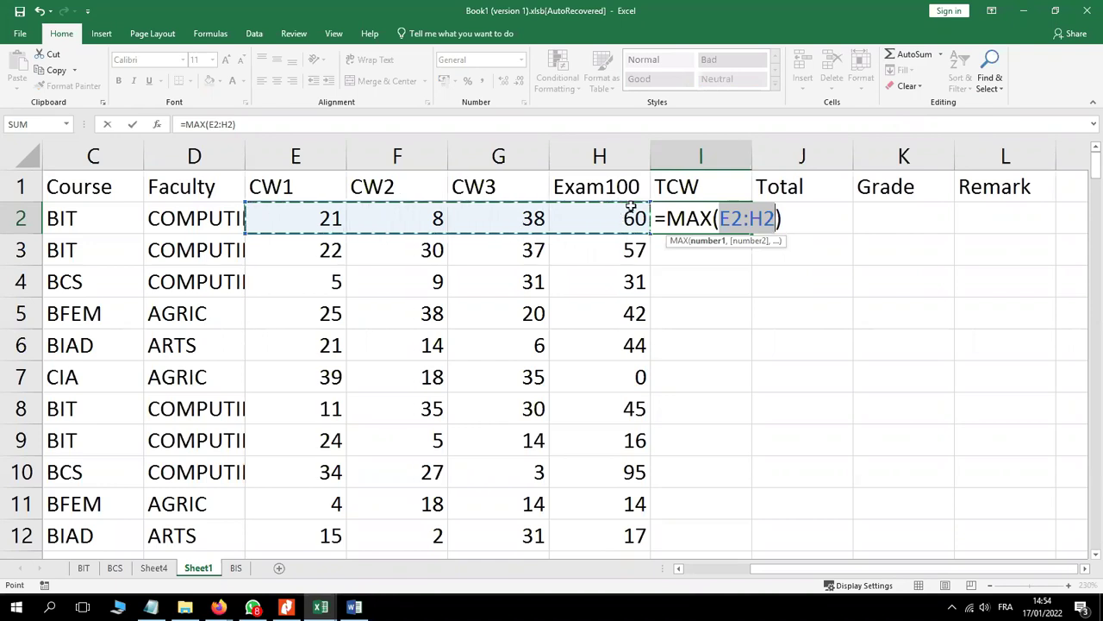
left_click(764, 219)
key("BackSpace")
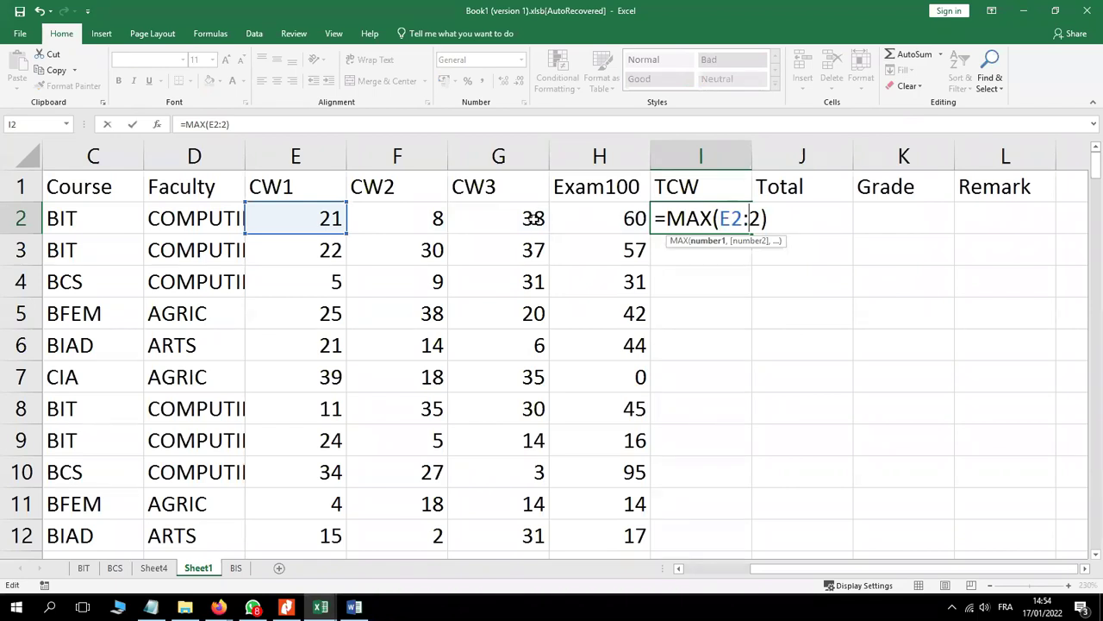
type("G")
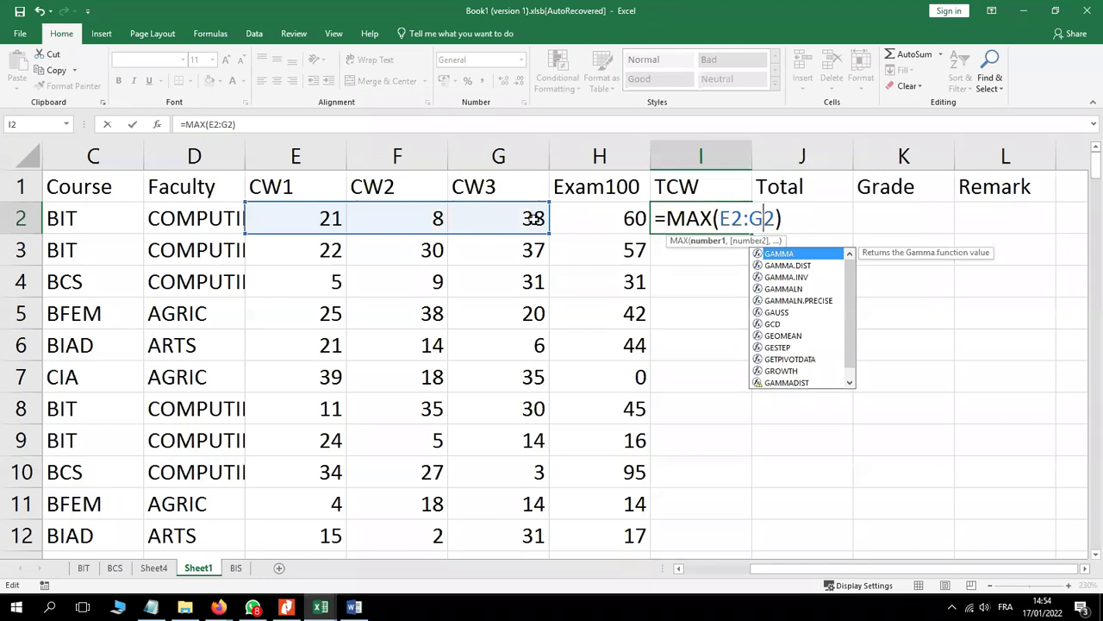
key("Return")
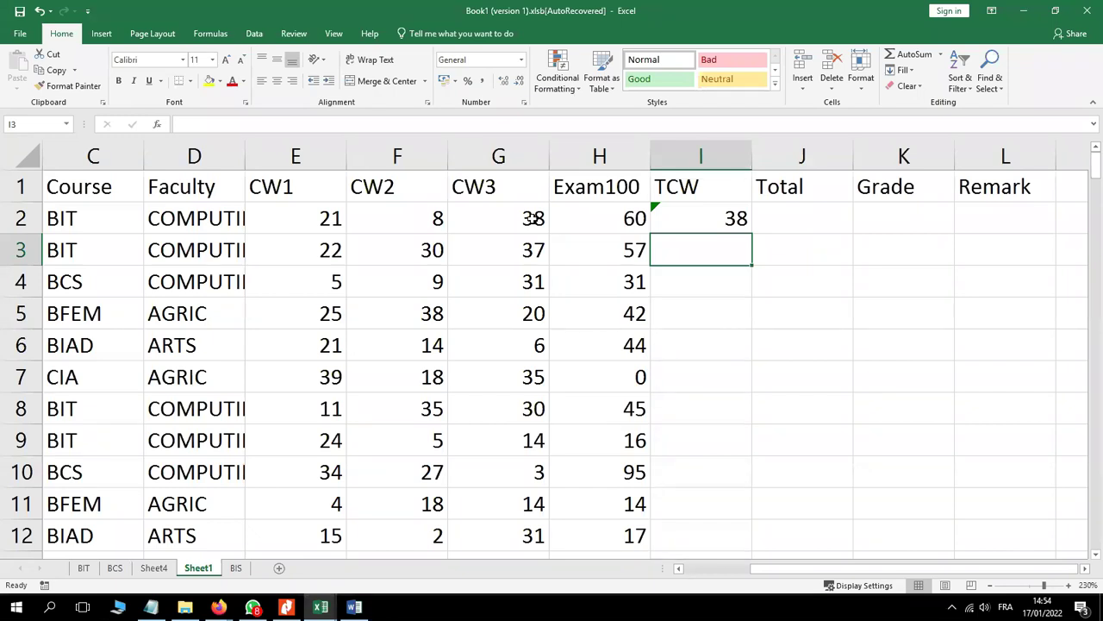
Step: Remove the MAX formula from the first student's TCW cell, I2, leaving the cell empty
left_click(731, 218)
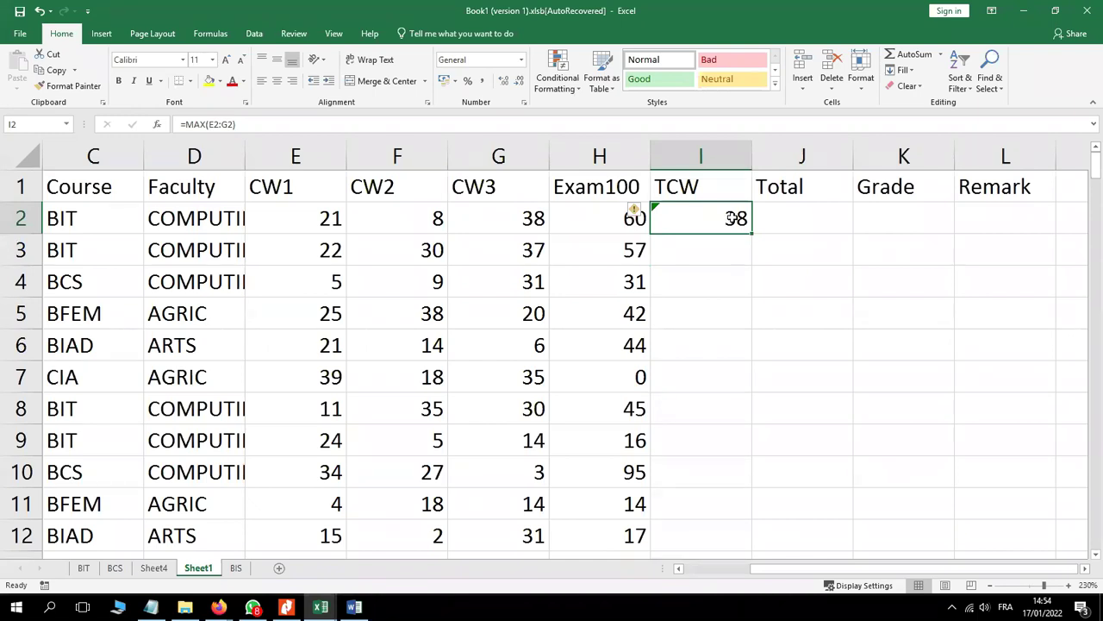
double_click(731, 218)
key("Escape")
type("=")
key("BackSpace")
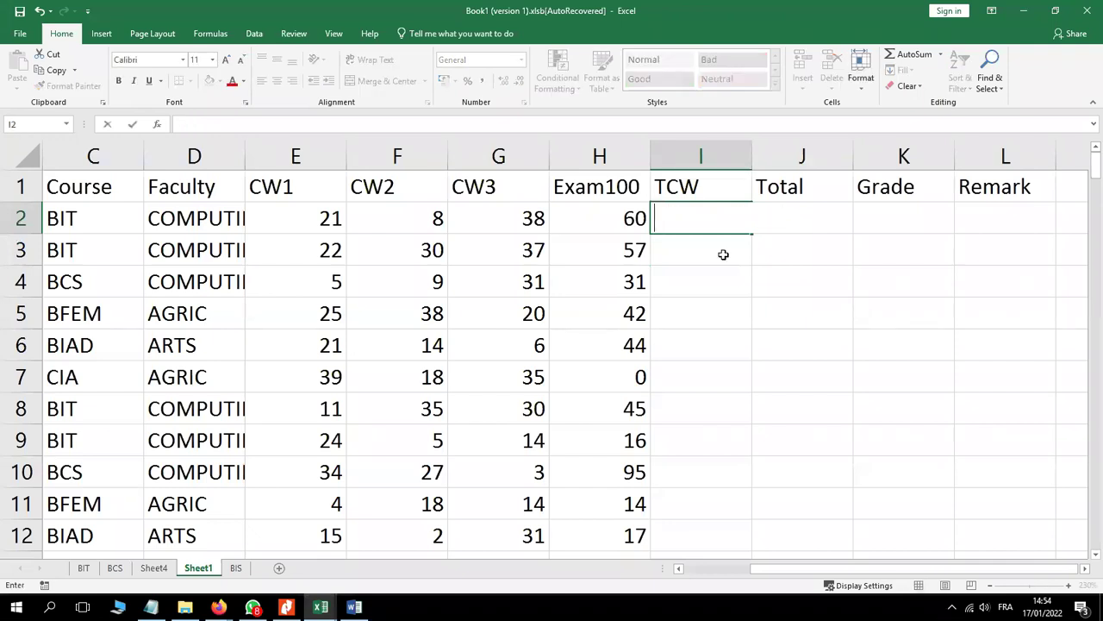
left_click(722, 253)
double_click(699, 221)
left_click(700, 312)
Step: Insert an AVERAGE formula in I2 with AutoSum and change its range to E2:G2 so it covers CW1 to CW3
left_click(682, 218)
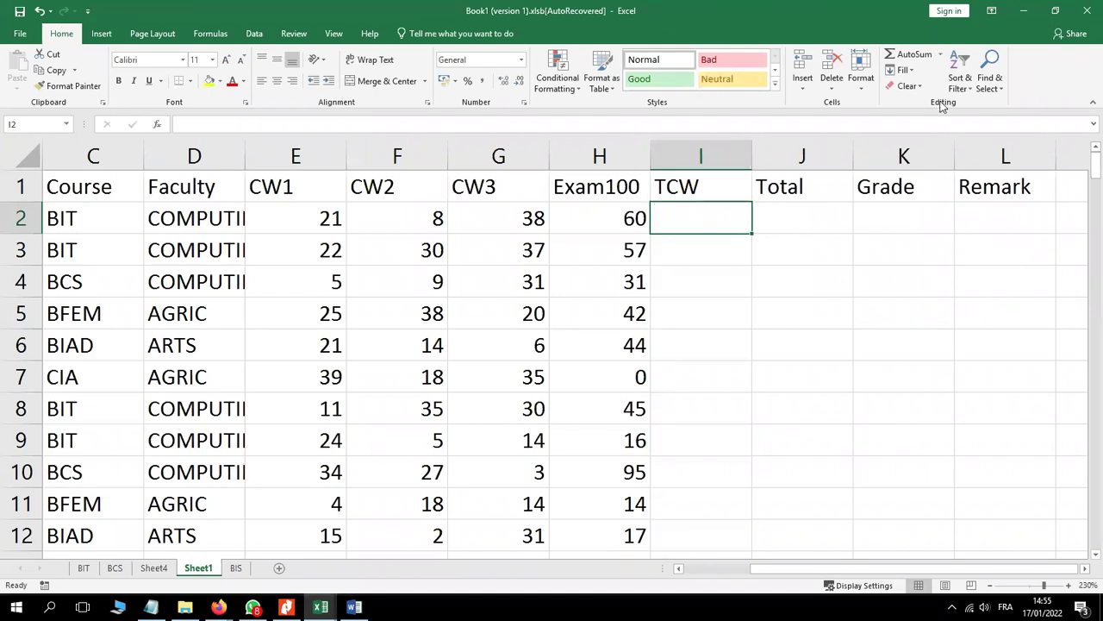
left_click(942, 54)
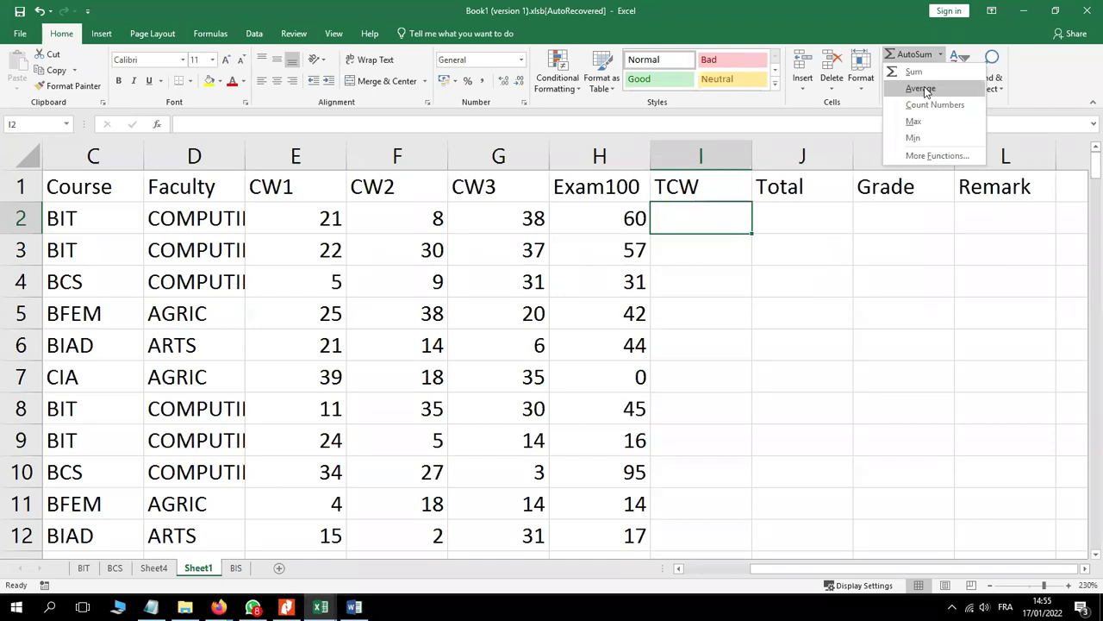
left_click(921, 88)
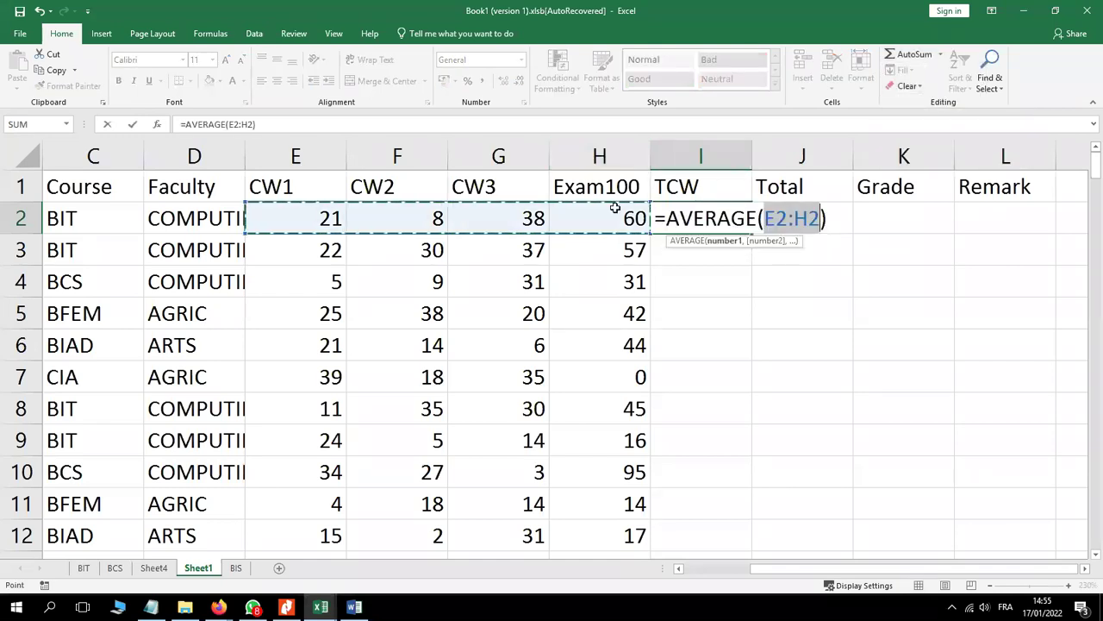
left_click(807, 217)
key("BackSpace")
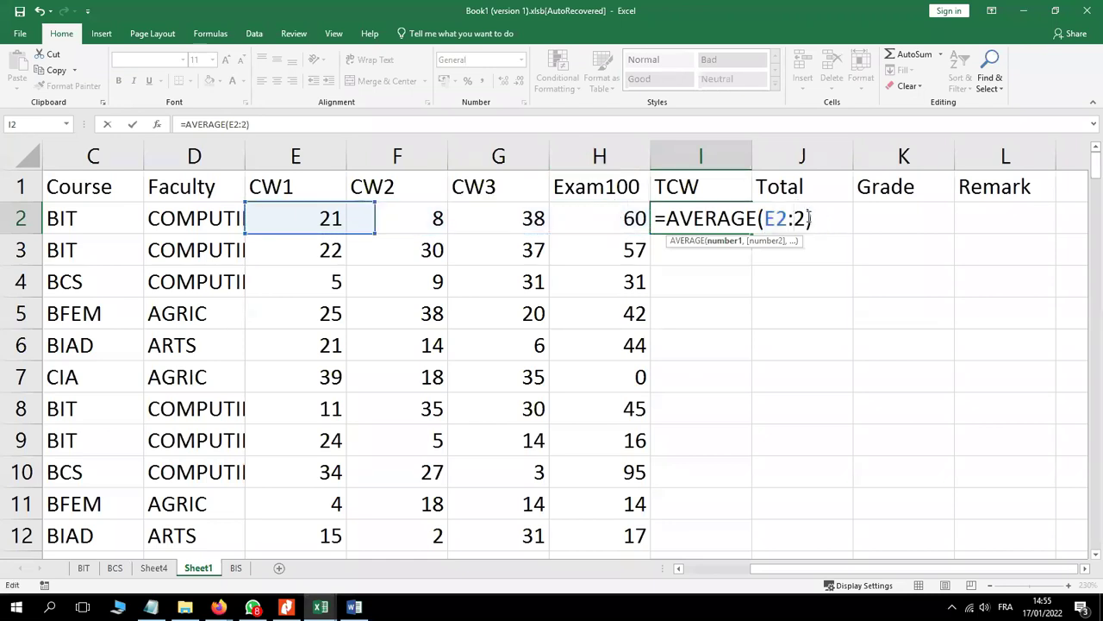
type("G")
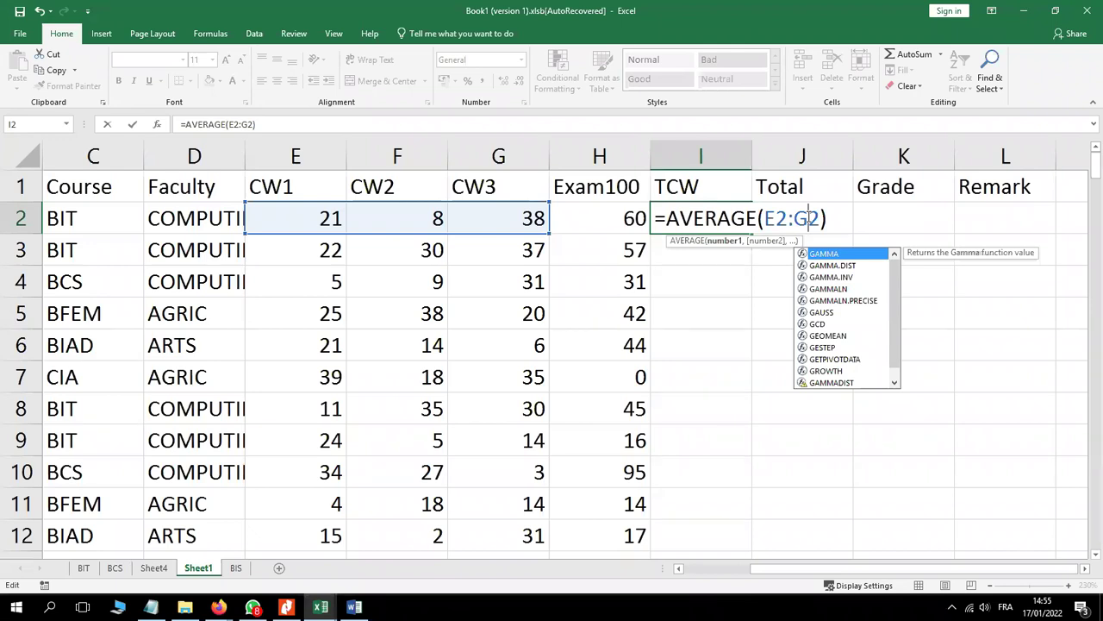
key("Return")
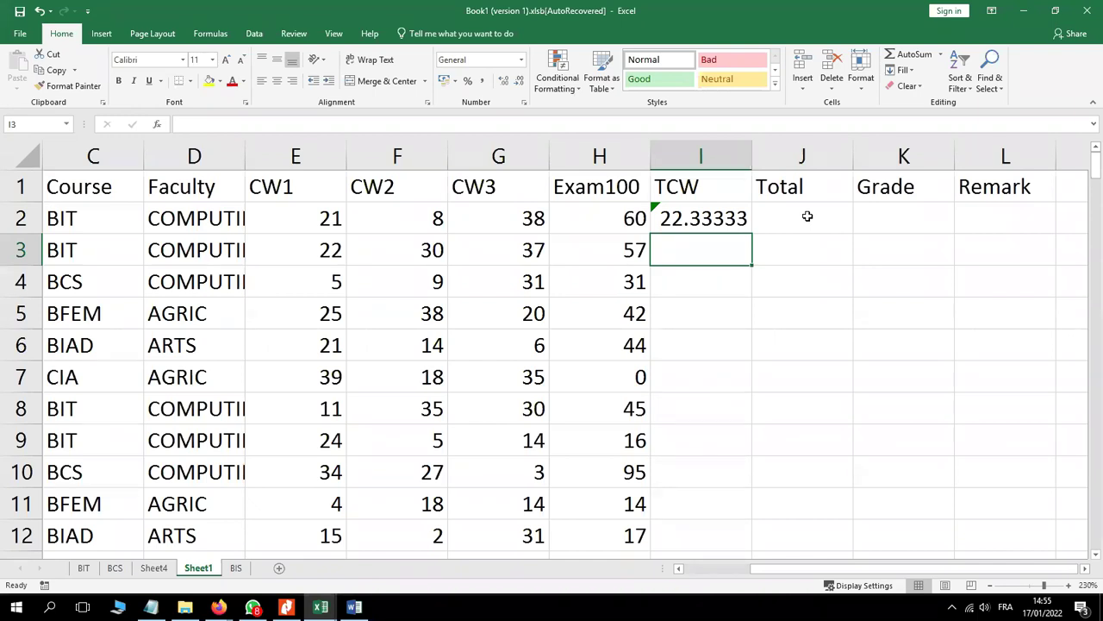
Step: Change the first student's Exam100 mark in H2 to 70
left_click(806, 216)
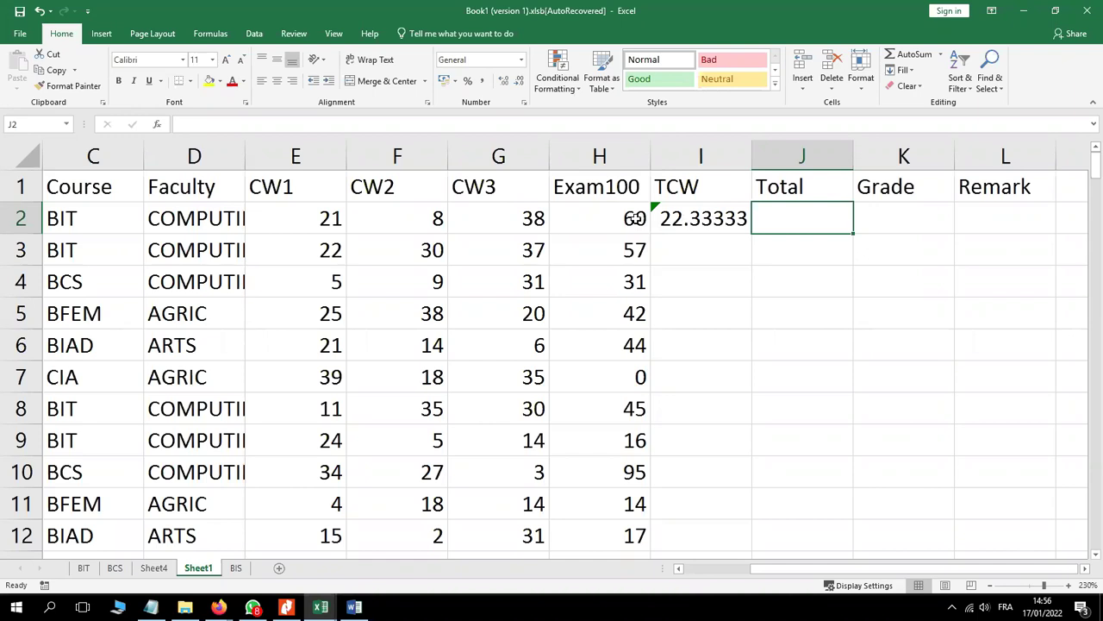
left_click(634, 218)
double_click(635, 218)
key("BackSpace")
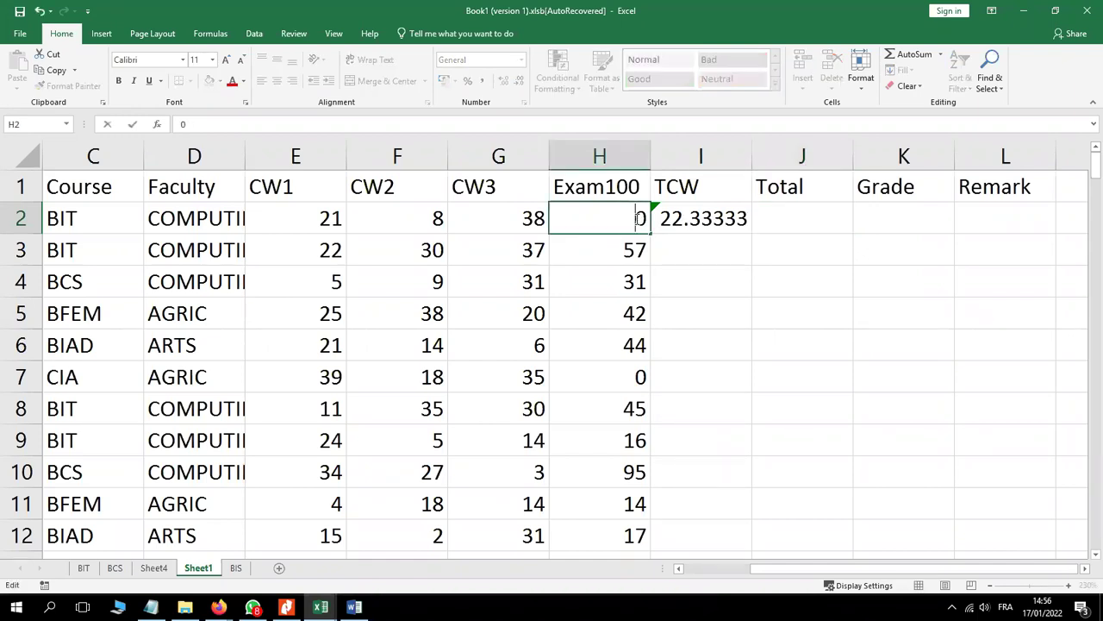
type("70")
key("Delete")
key("Return")
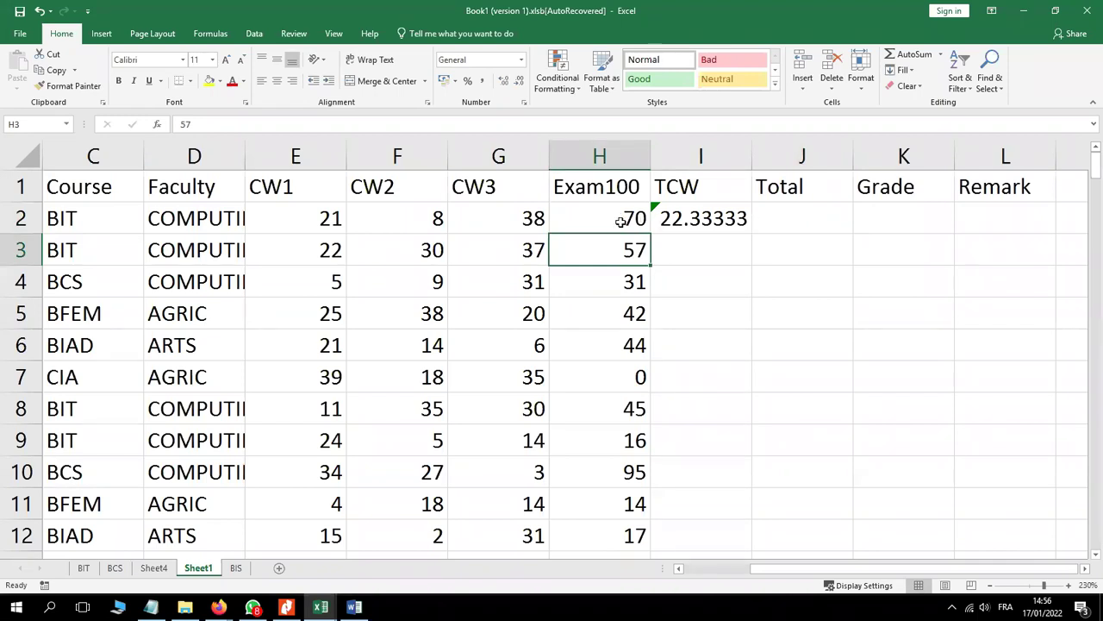
Step: Enter the formula =I2+(H2*60%) in J2 to total the first student's coursework and 60% of the exam mark
left_click(784, 215)
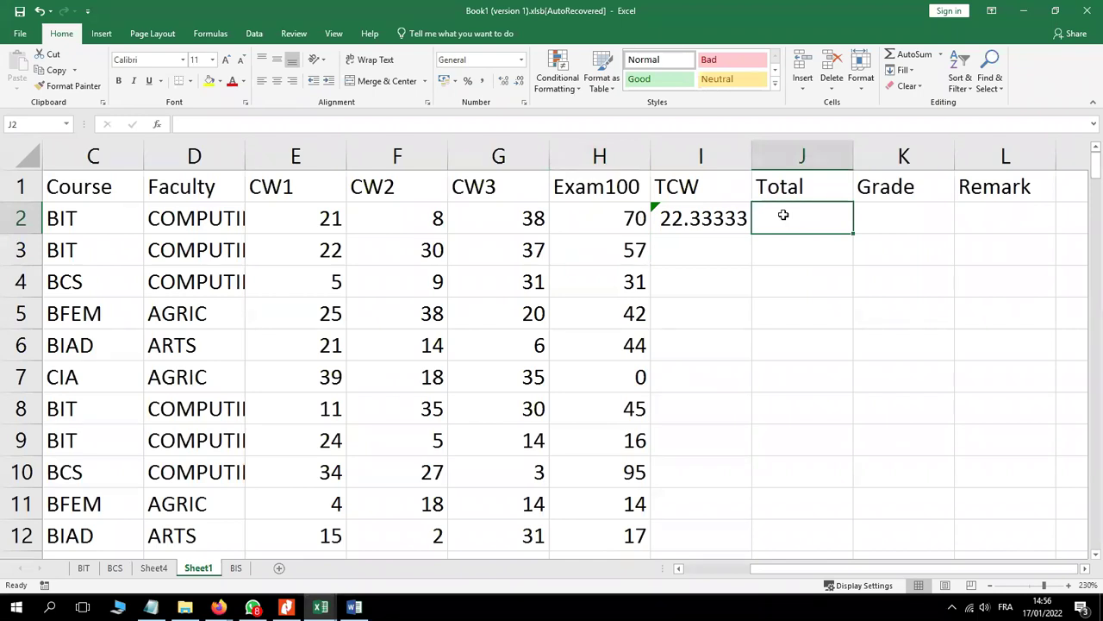
type("=")
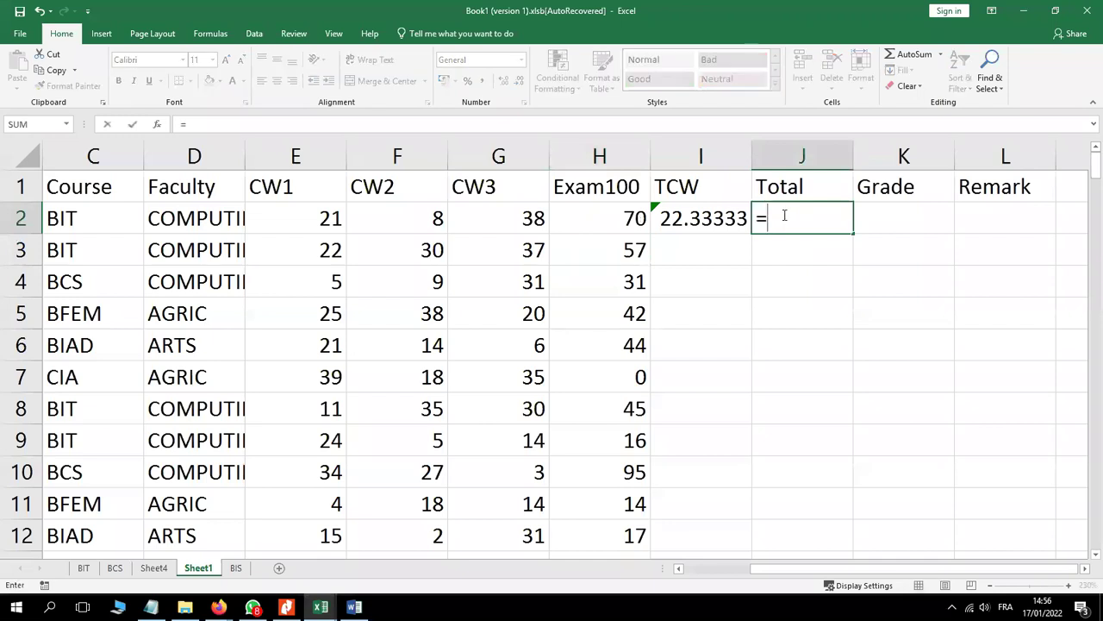
left_click(686, 221)
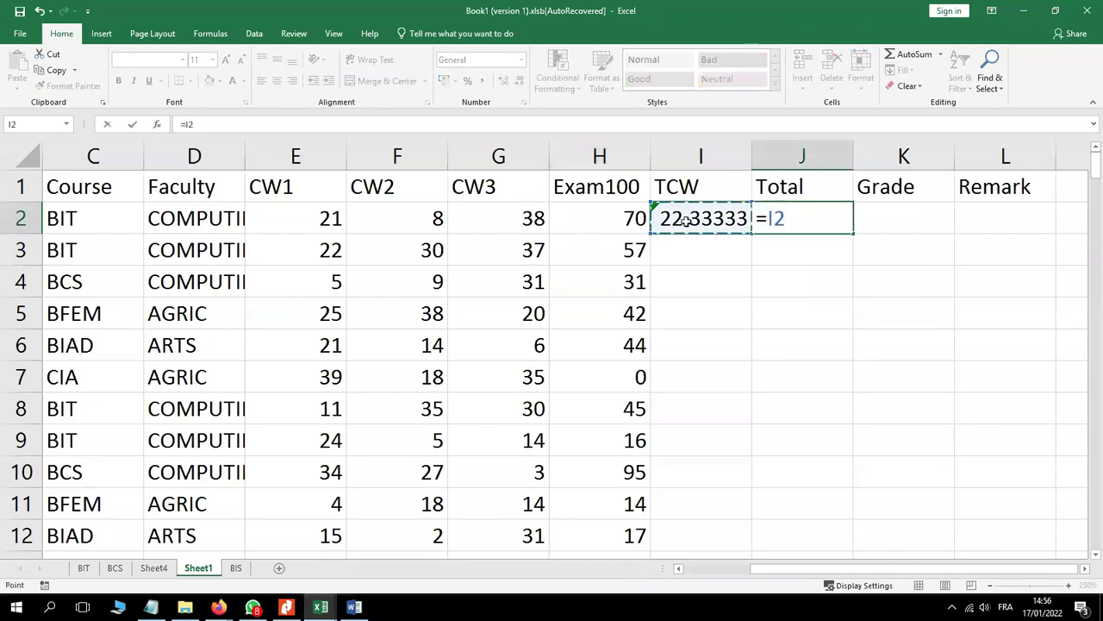
type("+")
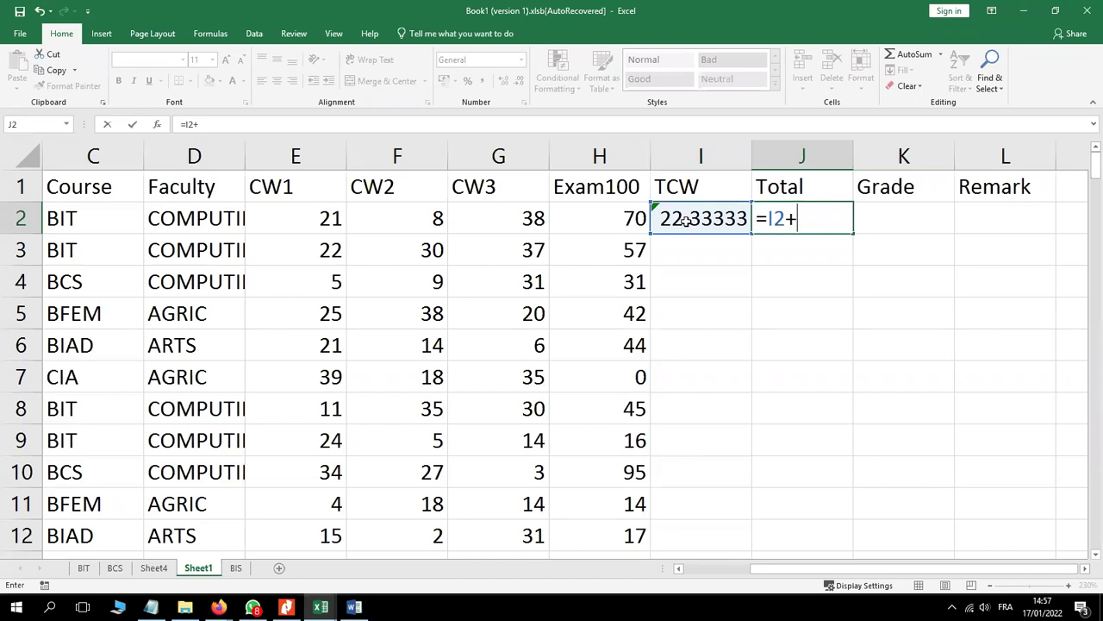
type("5")
key("BackSpace")
type("(")
left_click(613, 215)
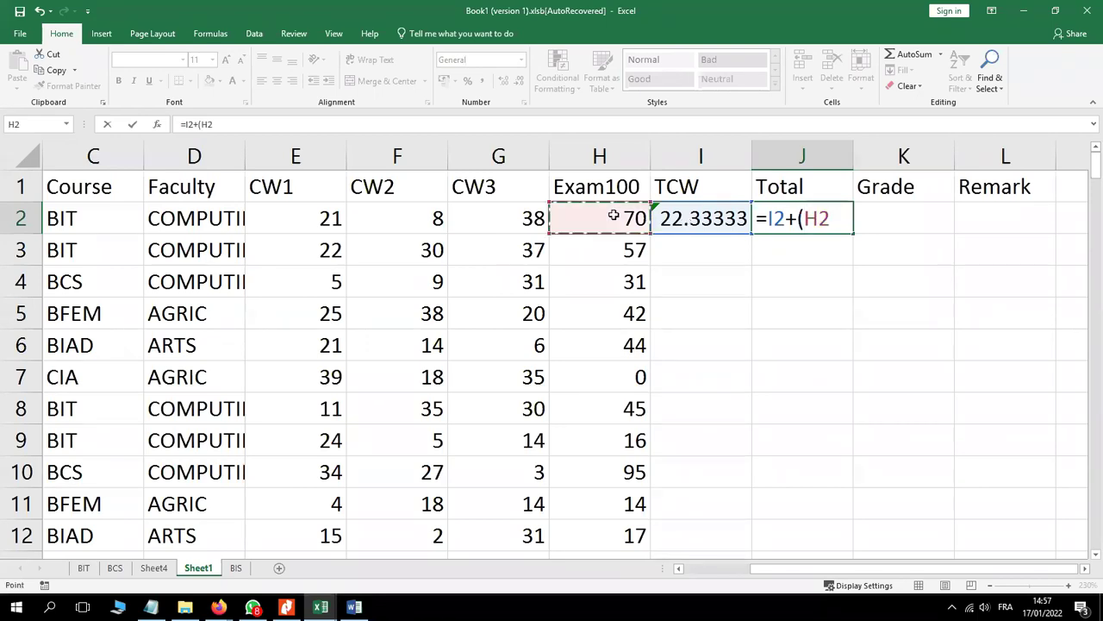
type("*60%")
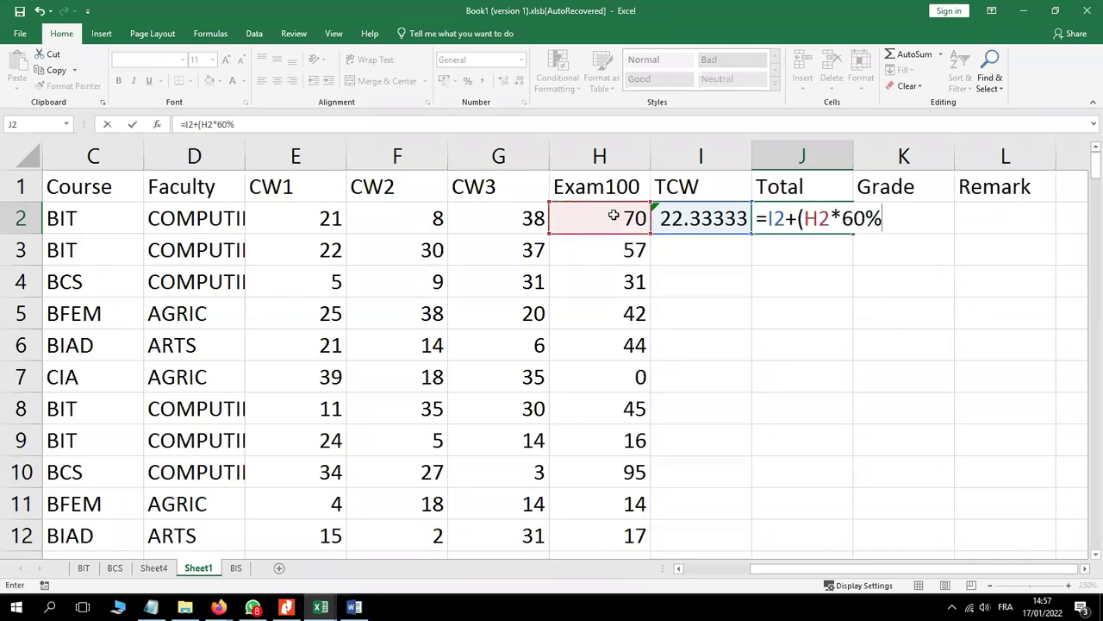
type(")")
key("Return")
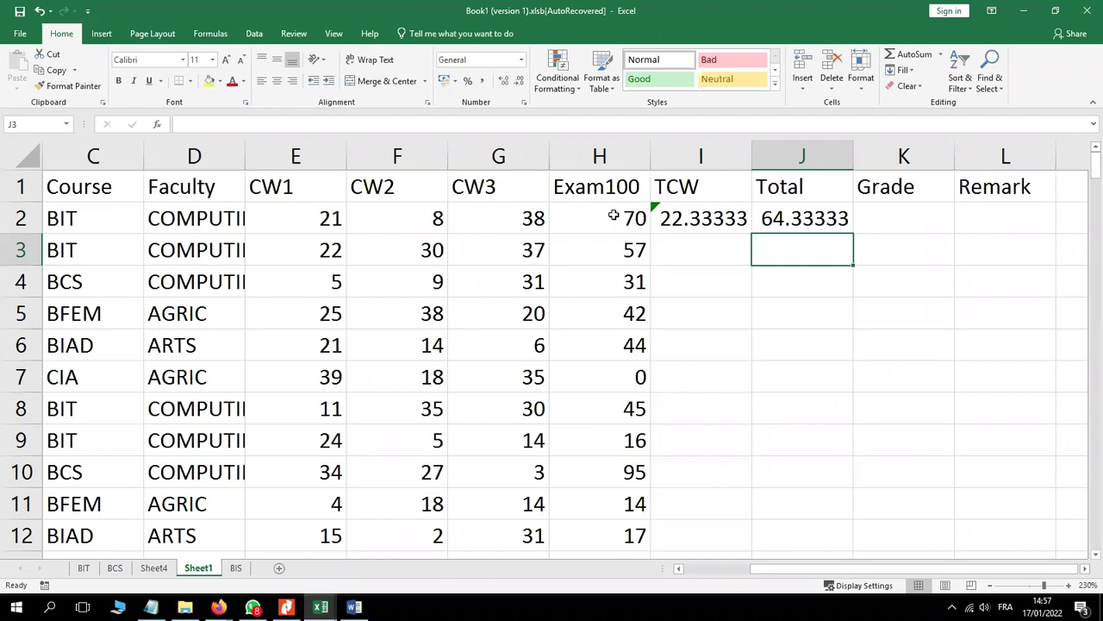
Step: Fill the TCW and Total formulas from I2:J2 down to row 173 for all students
left_click(705, 219)
left_click_drag(705, 218, 832, 204)
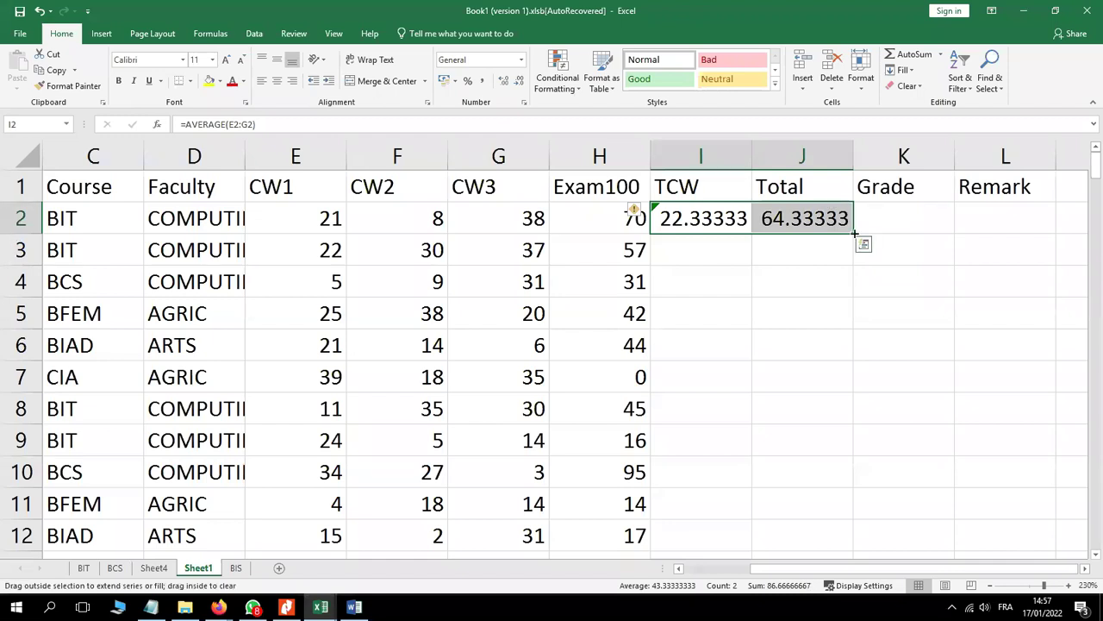
left_click_drag(854, 233, 813, 459)
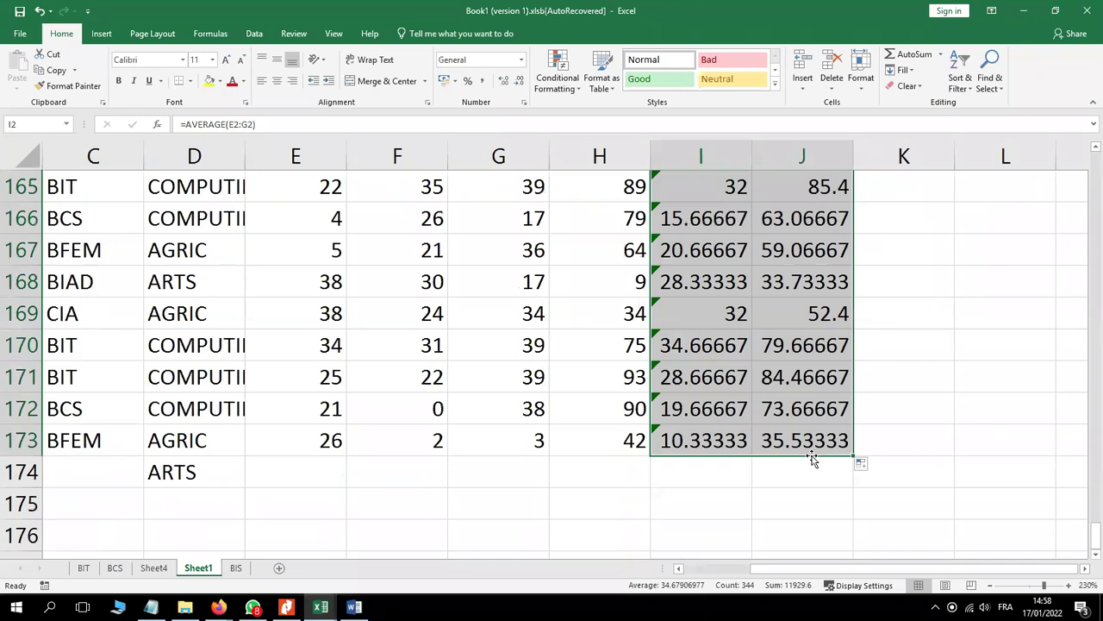
Step: Ignore the error flagged on the AVERAGE formula in I2, the first student's TCW cell
left_click(1098, 538)
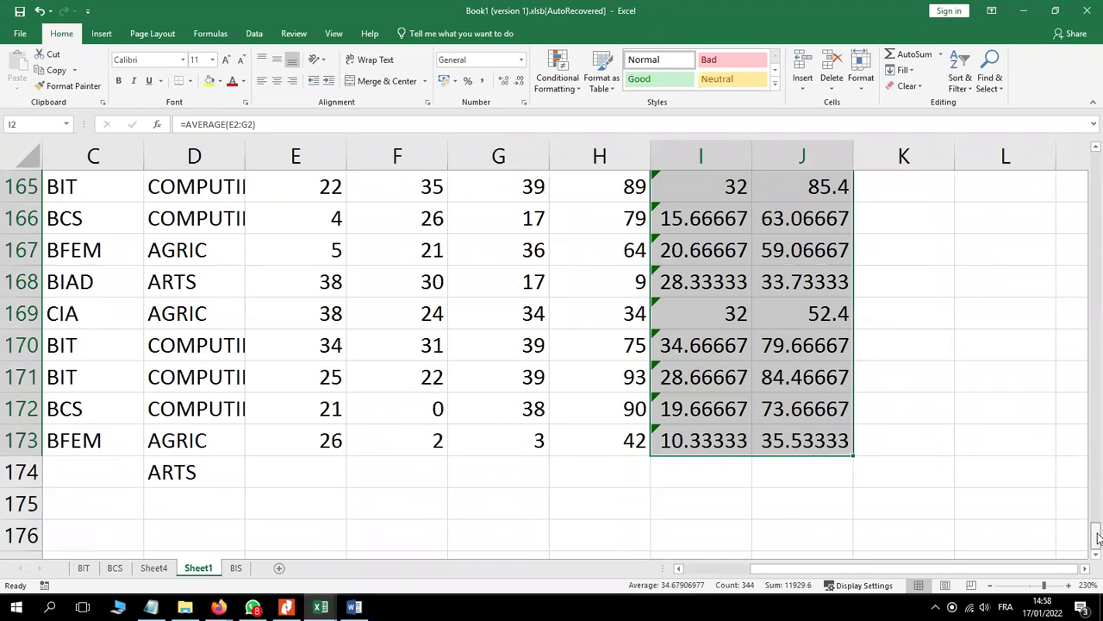
left_click_drag(1099, 539, 1053, 146)
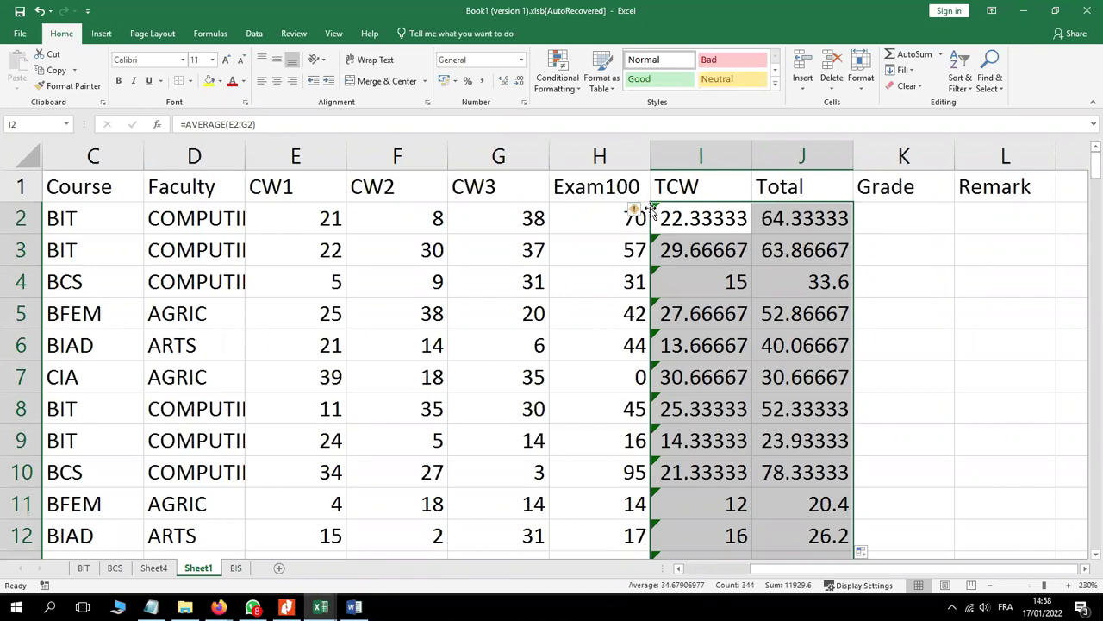
mouse_move(639, 217)
left_click(594, 149)
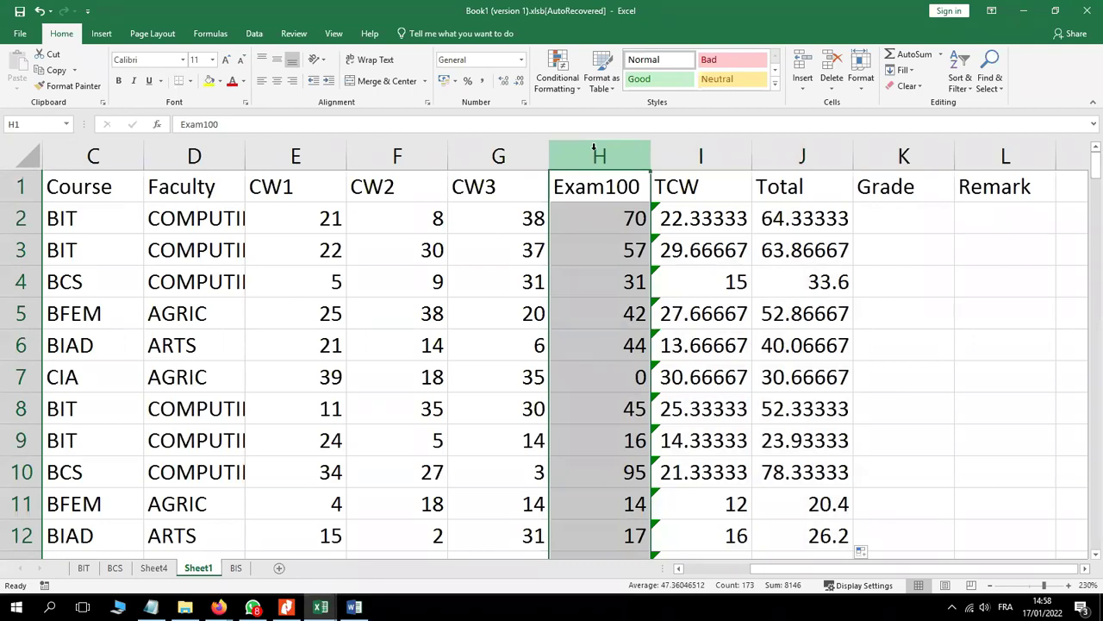
left_click(672, 218)
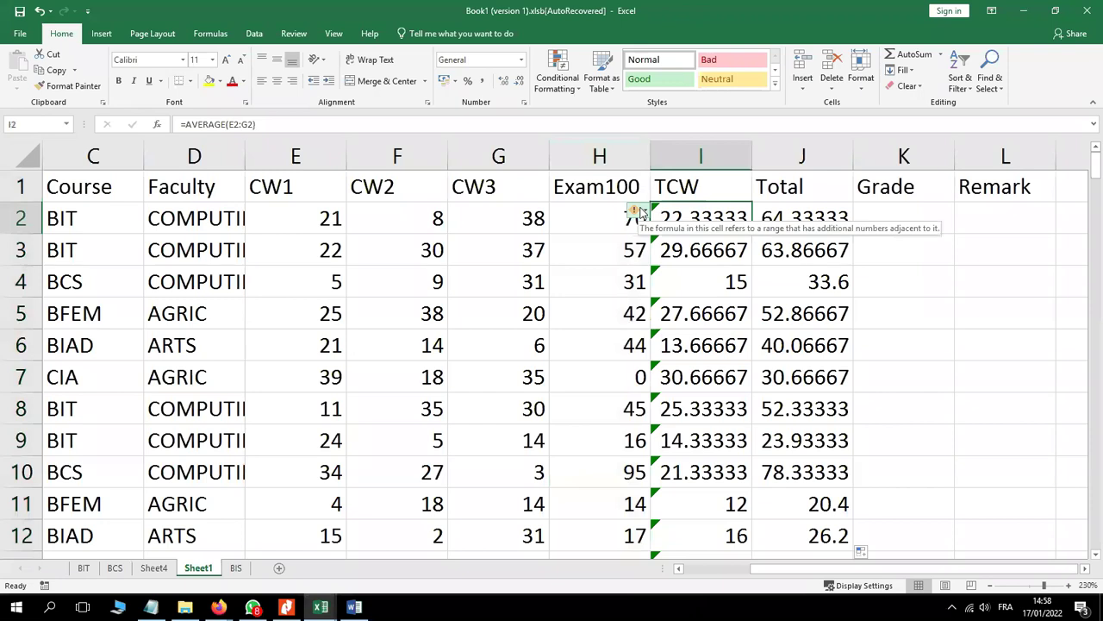
left_click(642, 212)
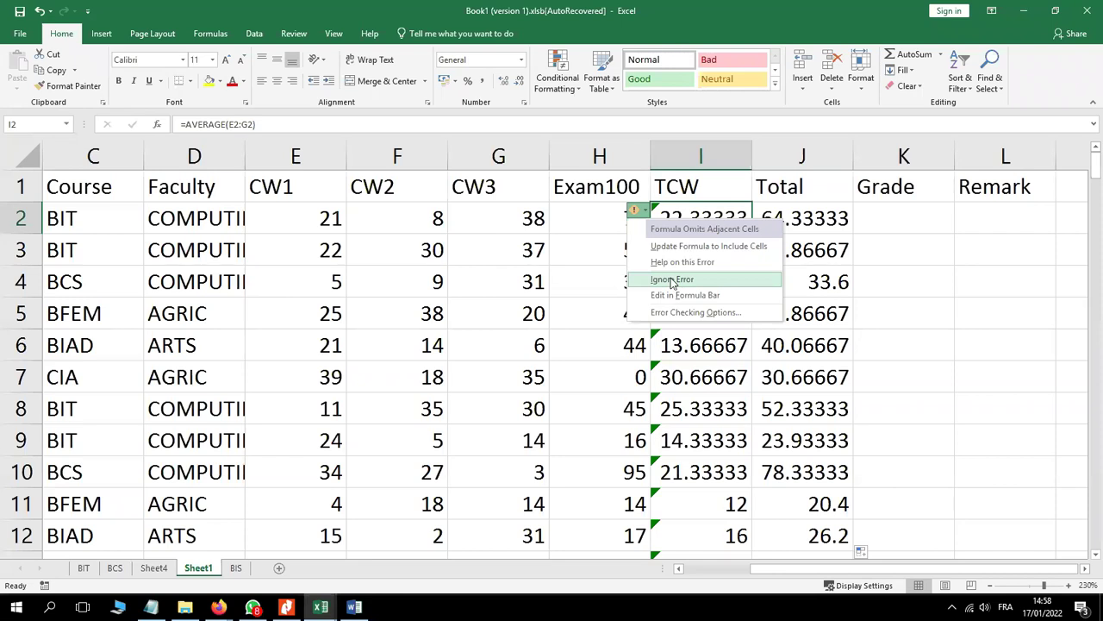
left_click(672, 280)
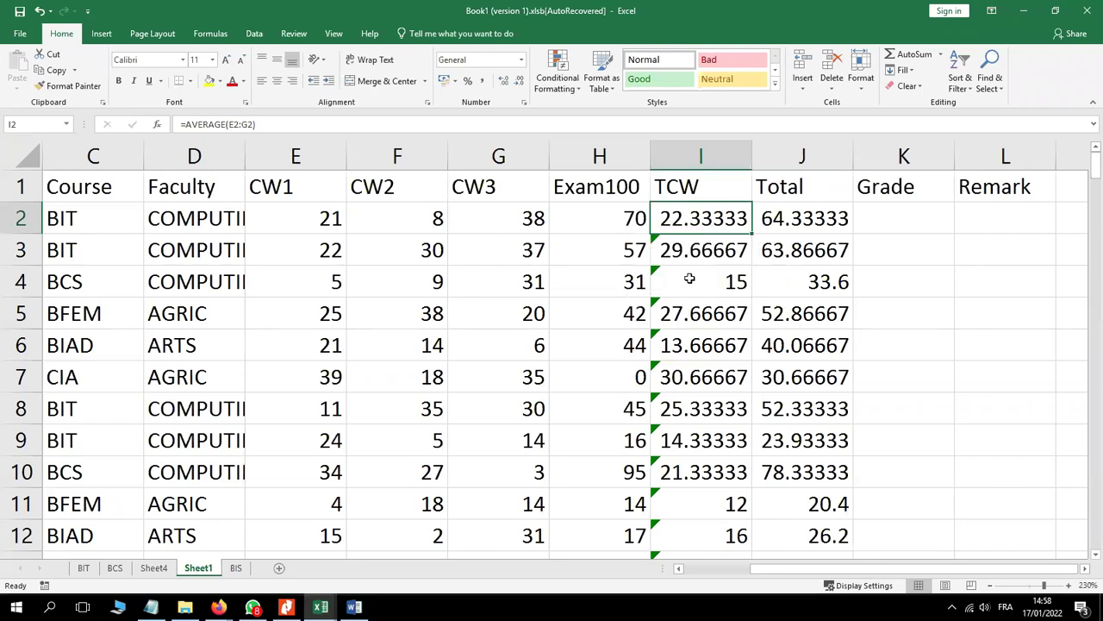
left_click(732, 279)
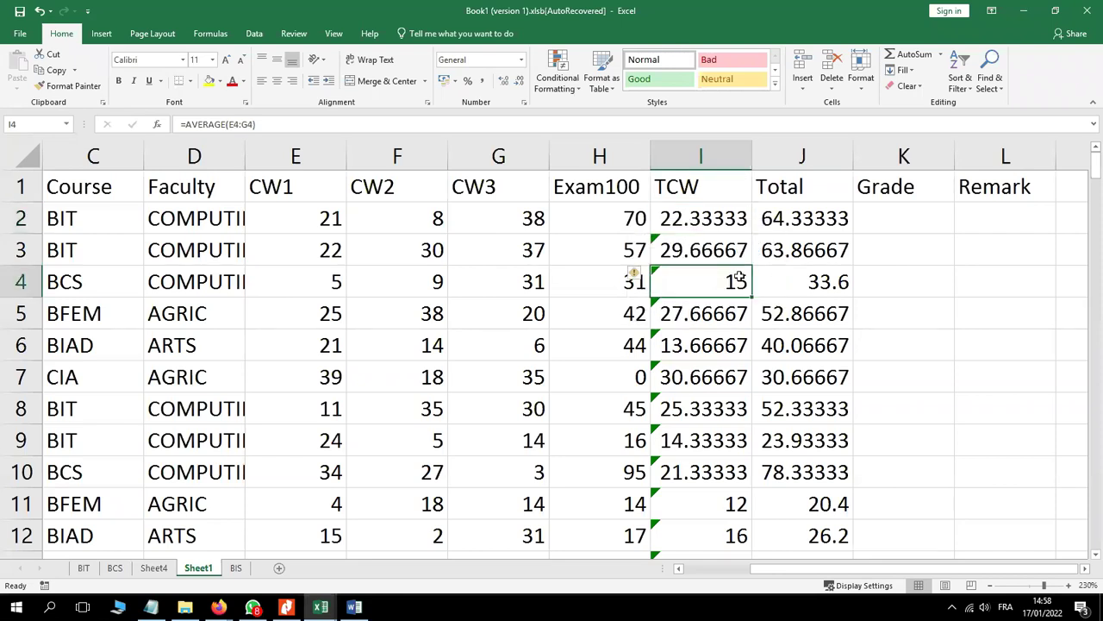
left_click(737, 222)
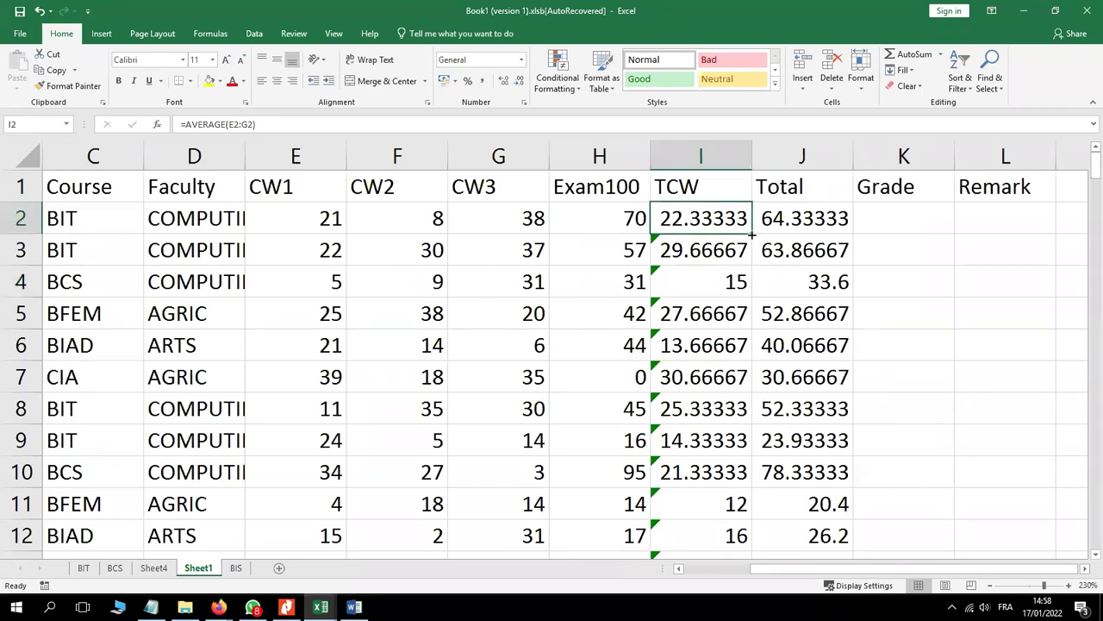
Step: Copy the TCW formula from I2 down to I8 for the first seven students
left_click_drag(752, 234, 770, 418)
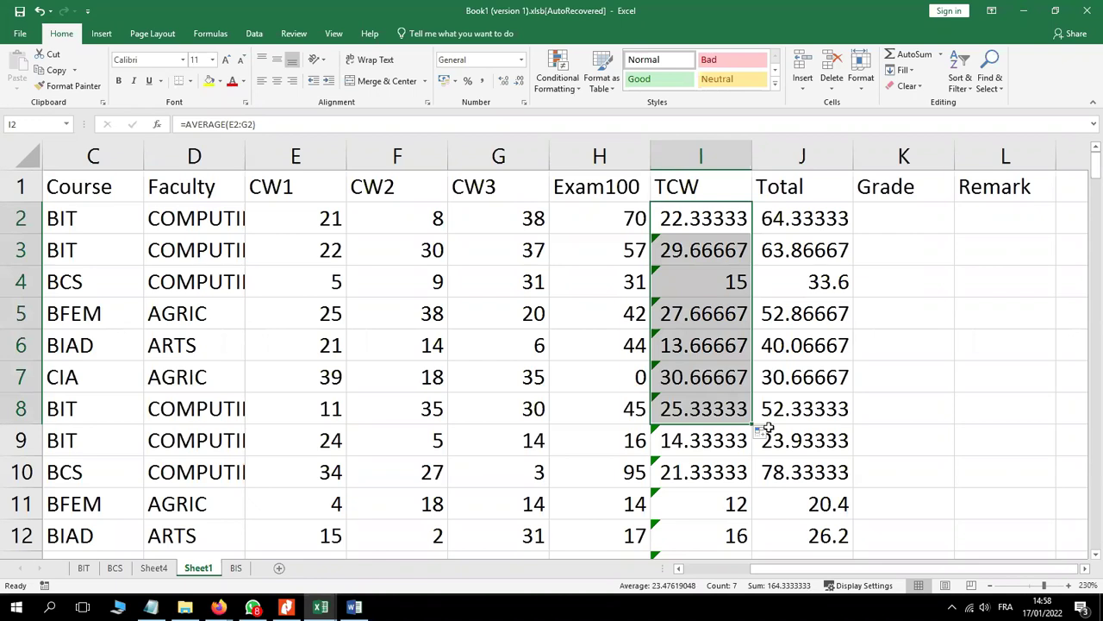
left_click(657, 246)
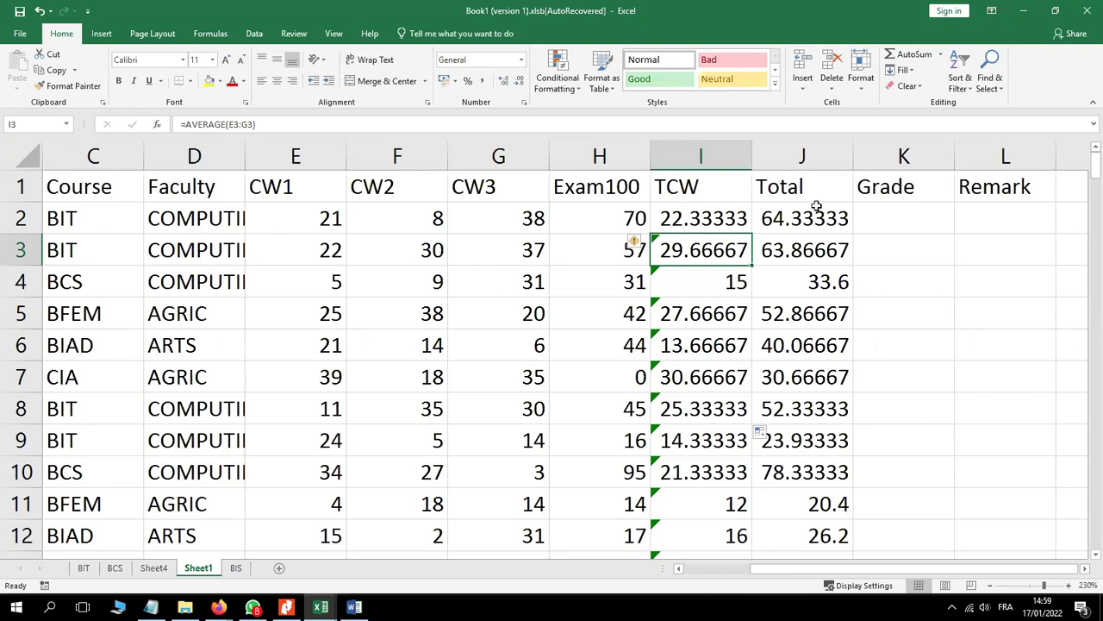
left_click(900, 213)
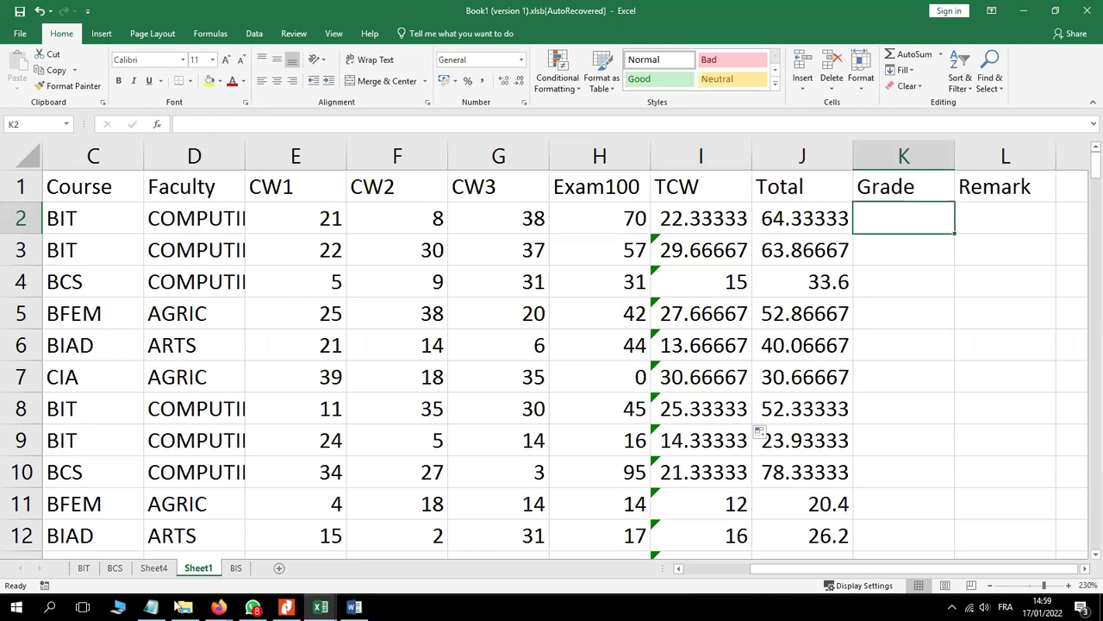
Step: Switch to Notepad, close the open text file without saving its changes, and start with a blank note
left_click(152, 607)
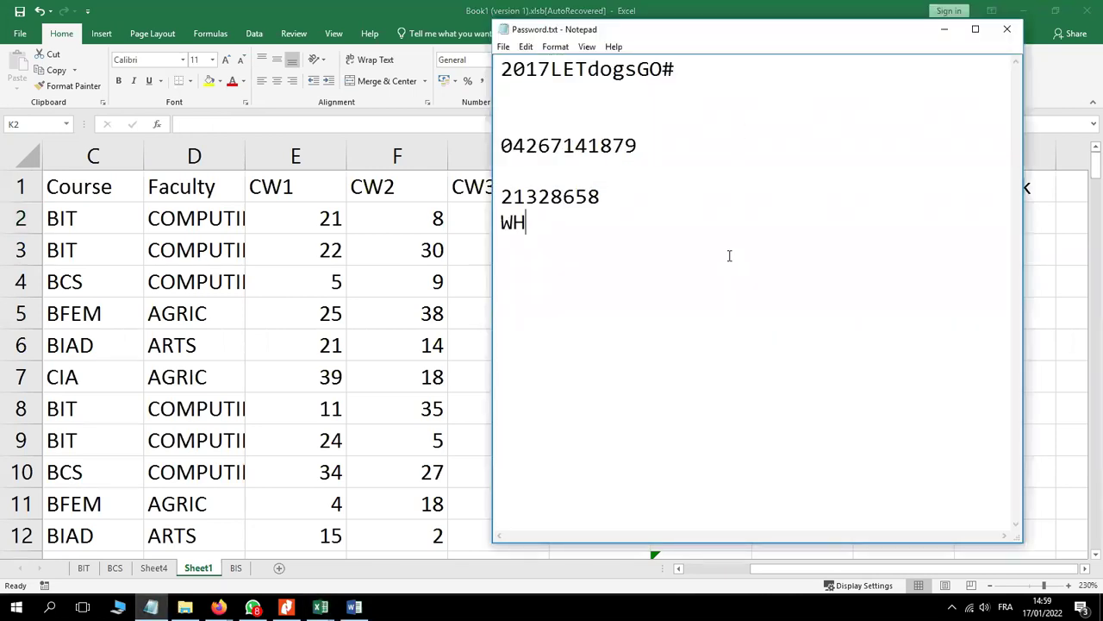
left_click_drag(528, 223, 511, 125)
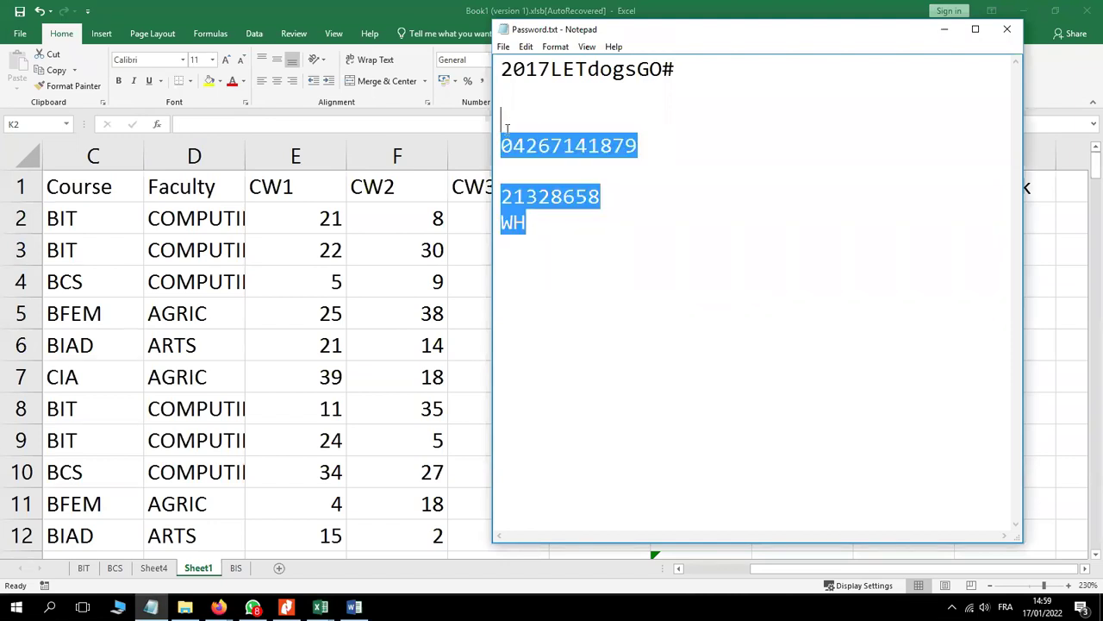
key("Delete")
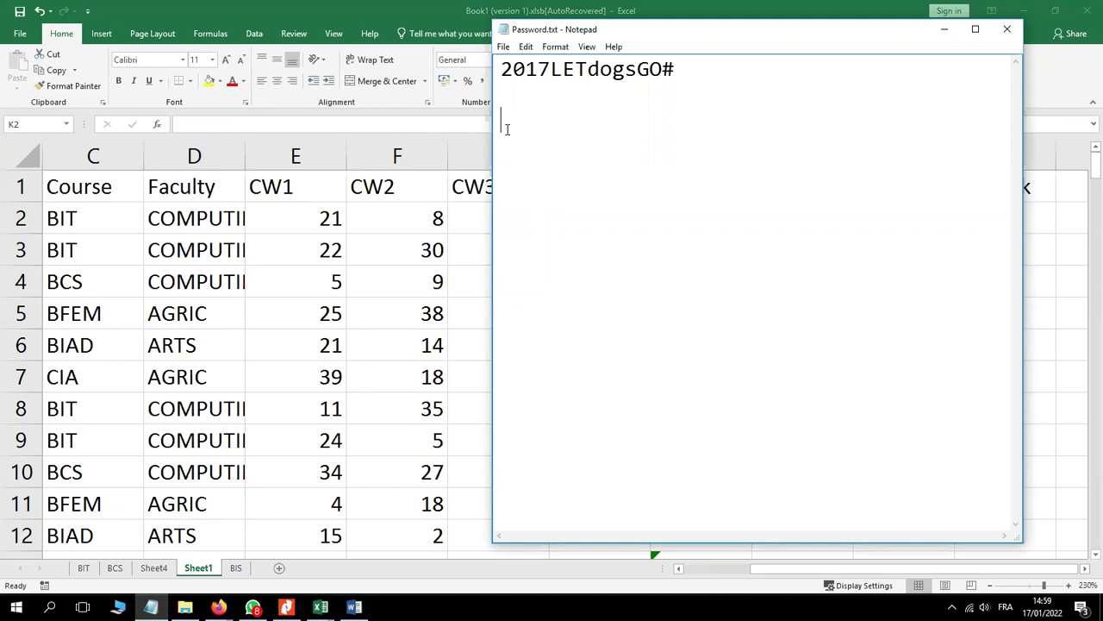
key("alt+F4")
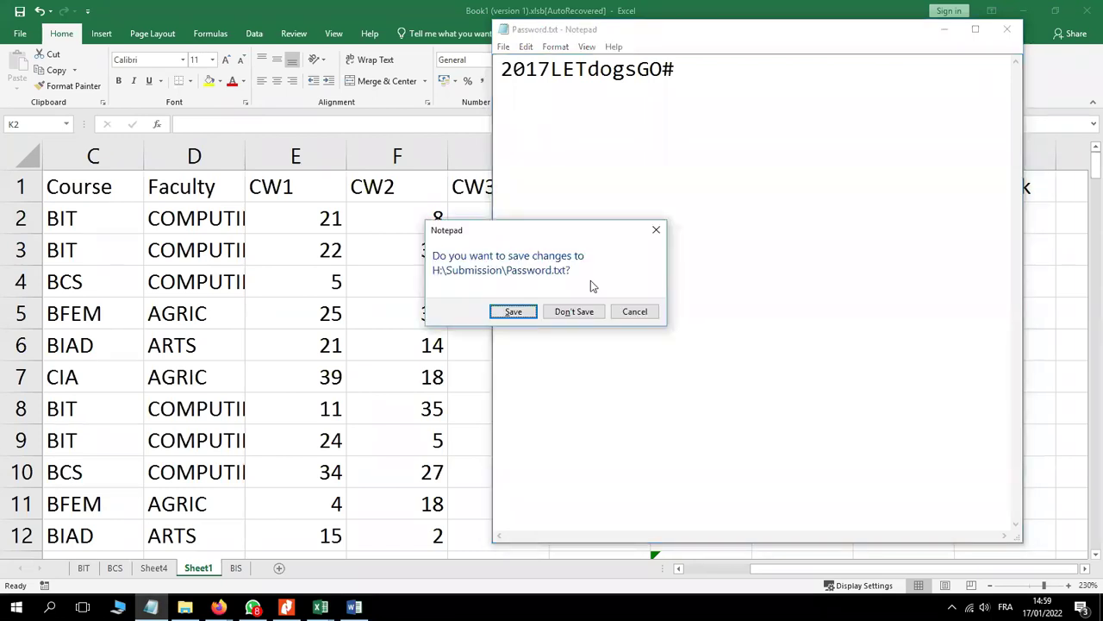
left_click(583, 311)
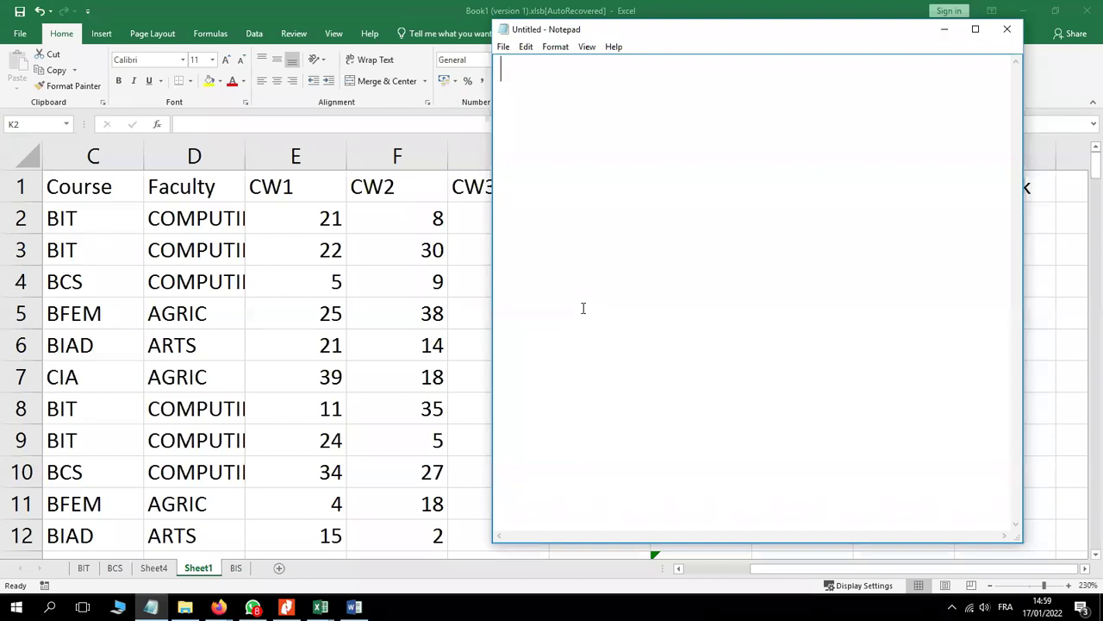
Step: Start a grading scale in the blank note with 80-100 as A and 75-79.9 as B+
type("80-100   A")
key("Return")
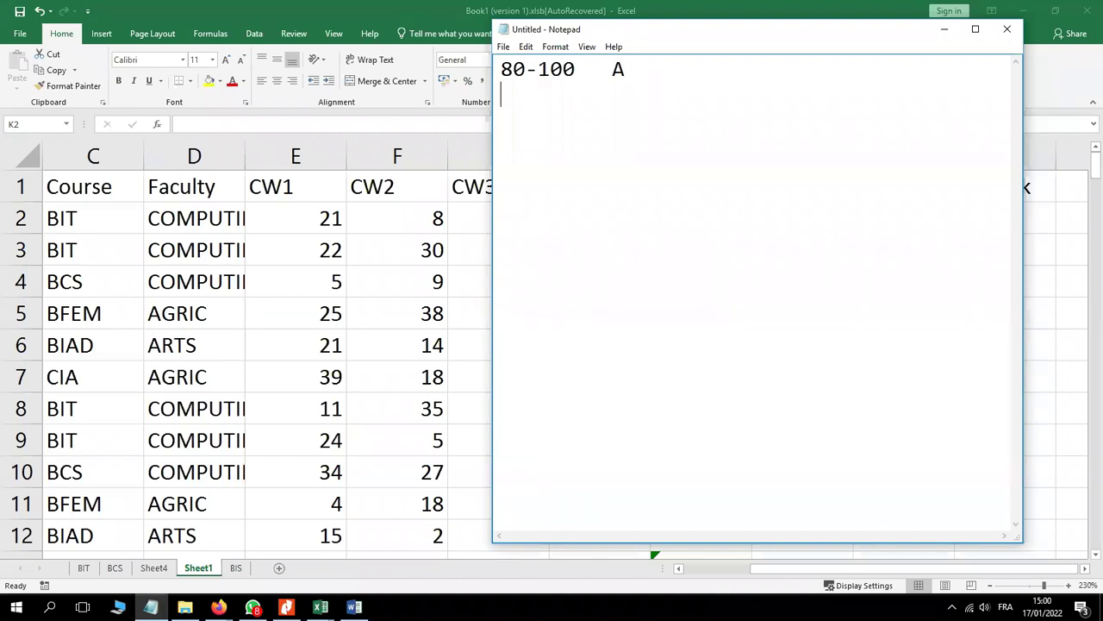
type("B+")
key("BackSpace")
key("BackSpace")
type("75-79.9  B+")
key("Return")
Step: Add two more lines to the grading scale: 70-74.9 as B and 60-69.9 as C
type("70-74.9")
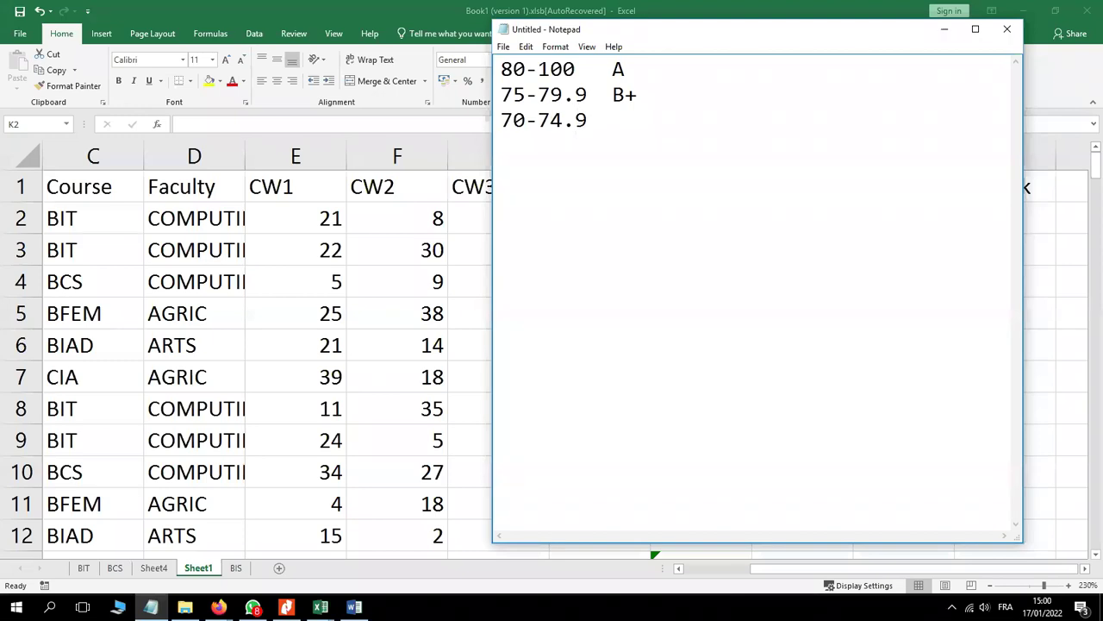
key("Tab")
type("B")
key("Return")
type("60-69.9")
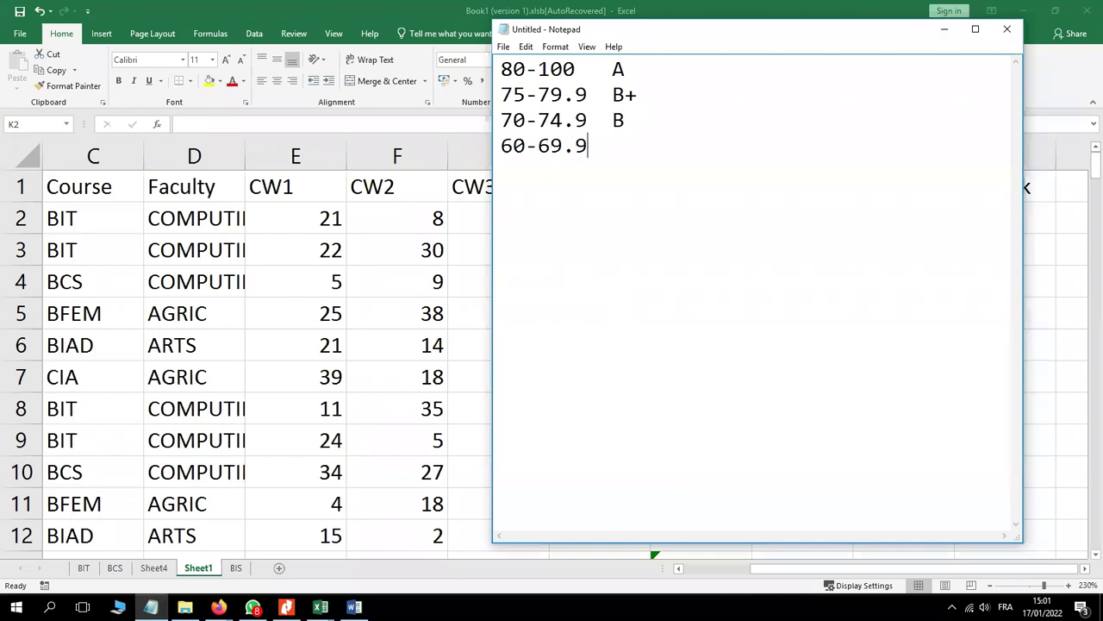
type("  C")
key("Return")
Step: Complete the grading scale with 50-59.9 as D and 0-49.9 as RETAKE, and return to the Excel workbook
type("50-50")
key("BackSpace")
type("9.9  ")
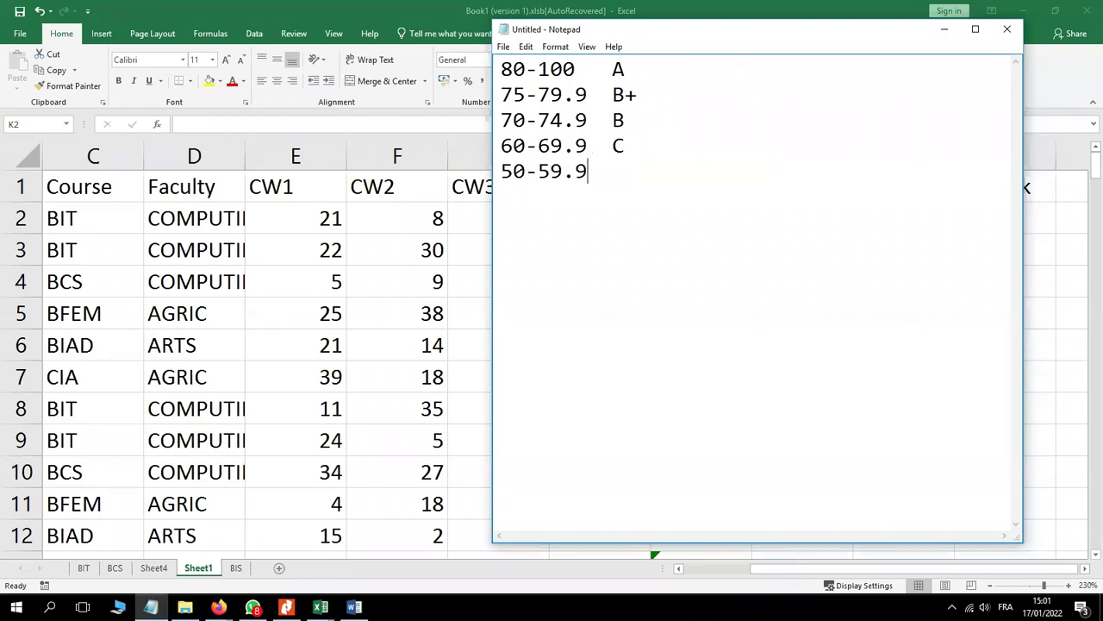
type("D")
key("Return")
type("0-49.9")
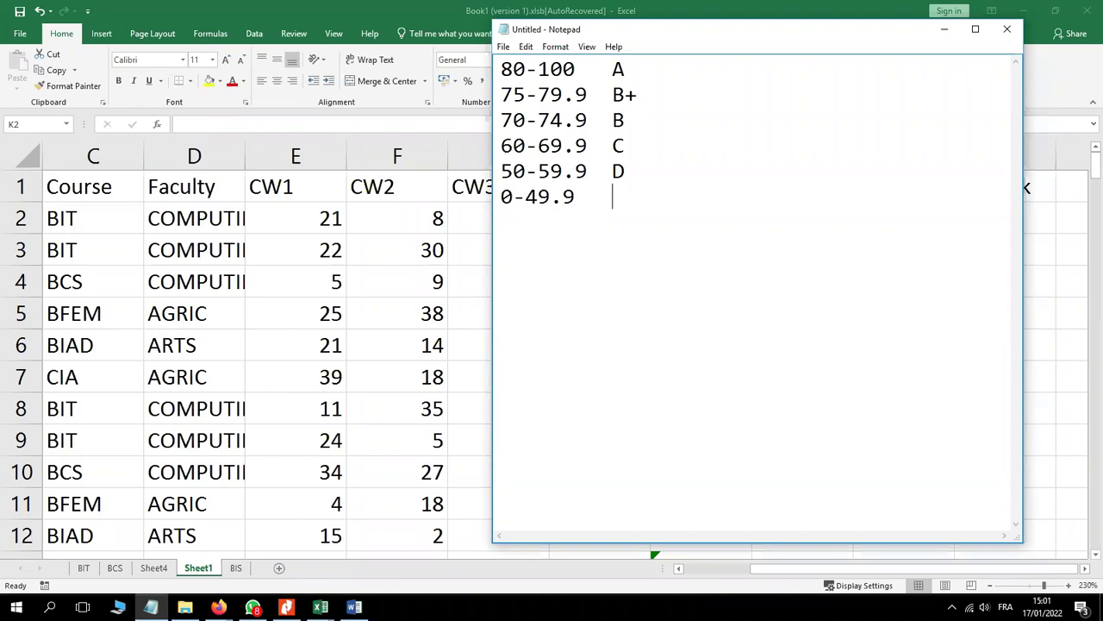
type("   RETAKE")
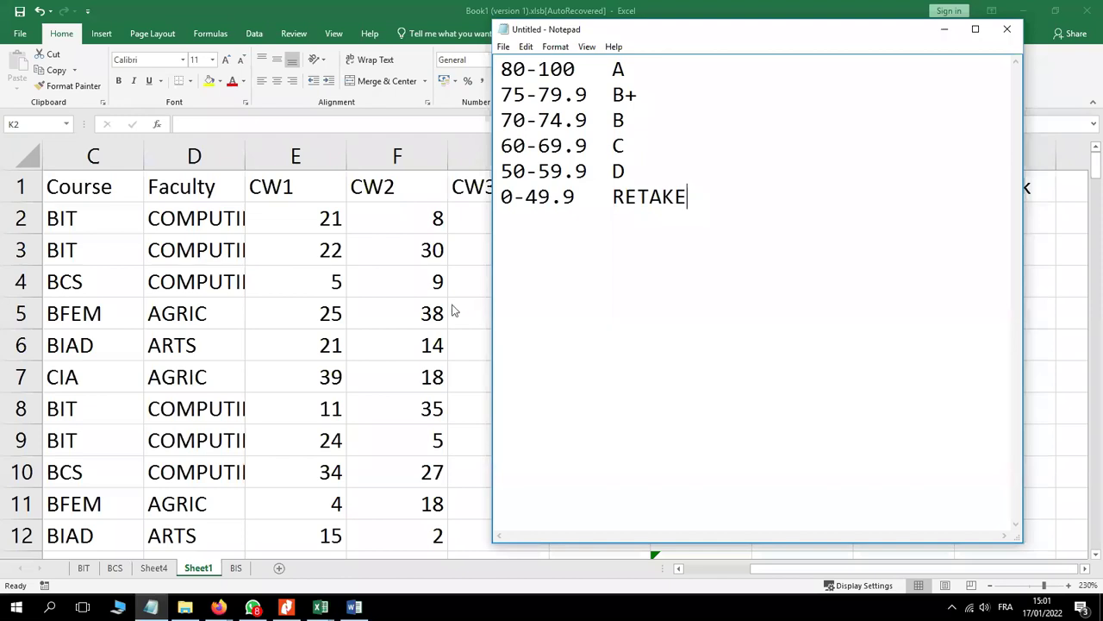
key("alt+Tab")
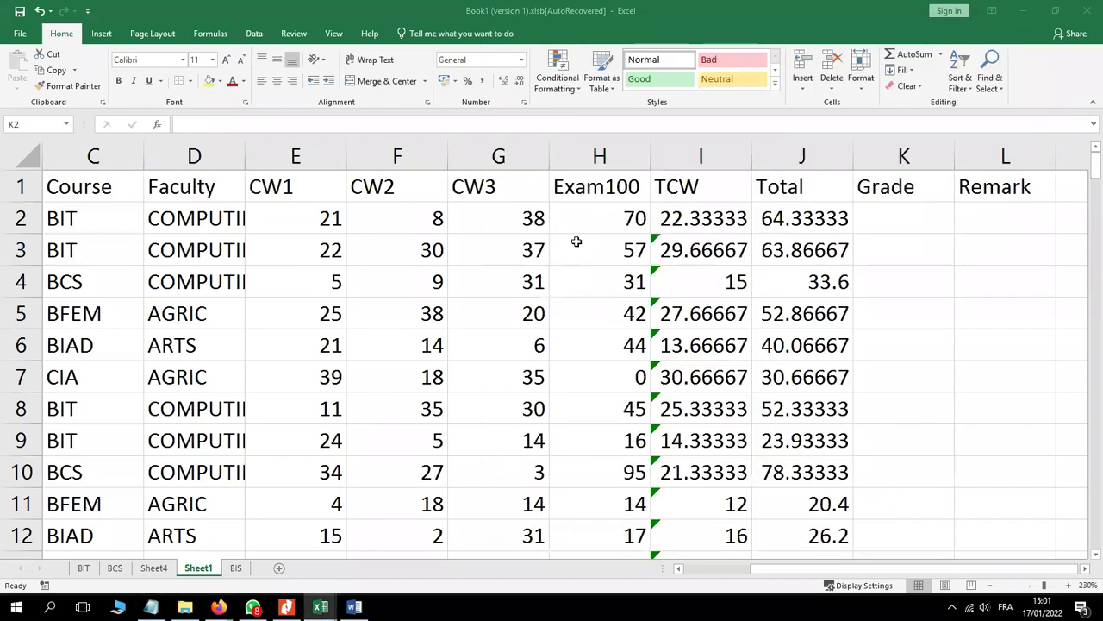
Step: Try out a TODAY formula in M1, beside the Remark header, and clear the cell again
left_click(885, 214)
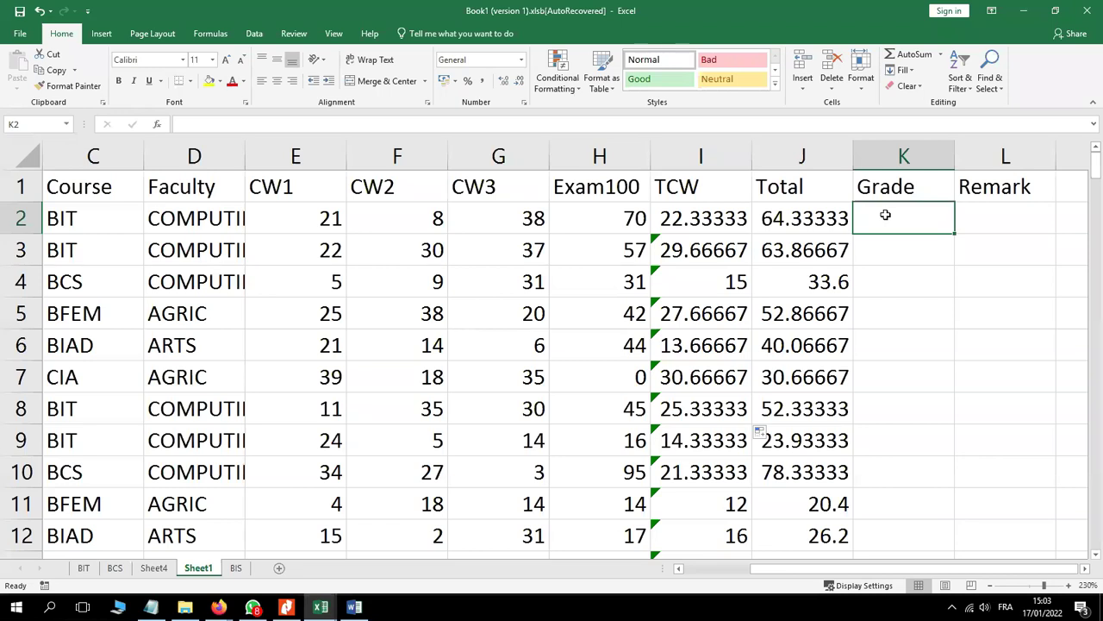
left_click(1087, 571)
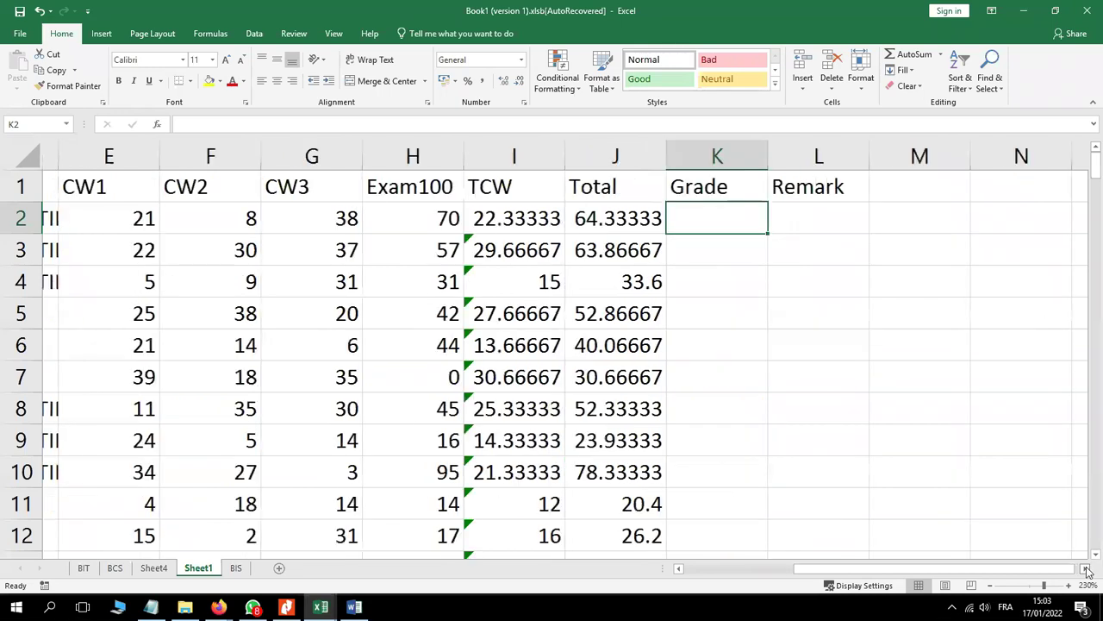
left_click(898, 193)
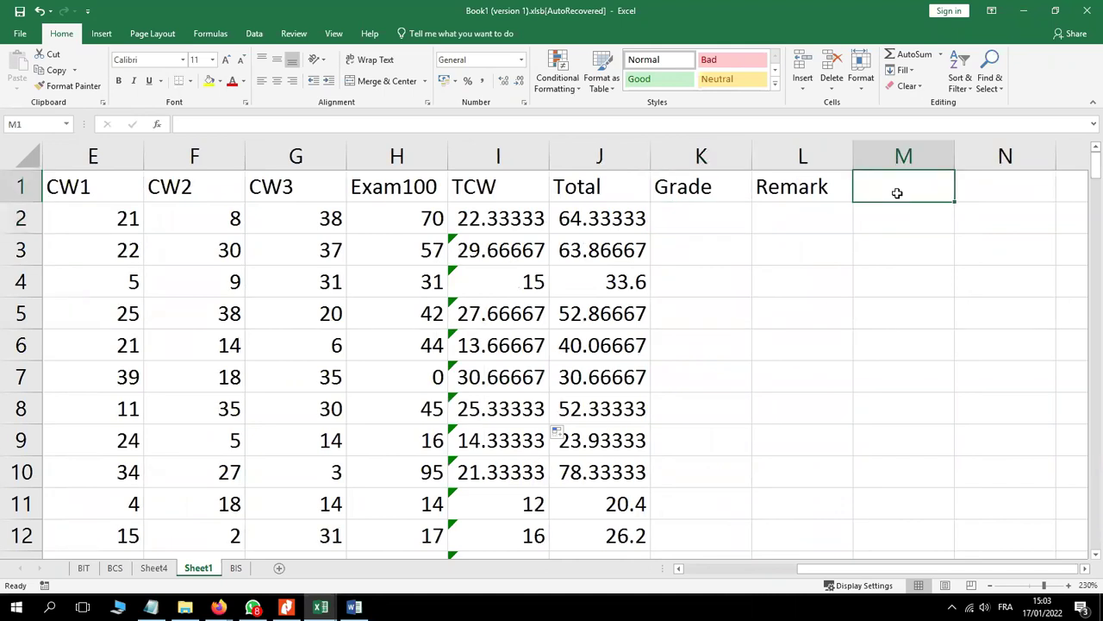
type("=TO")
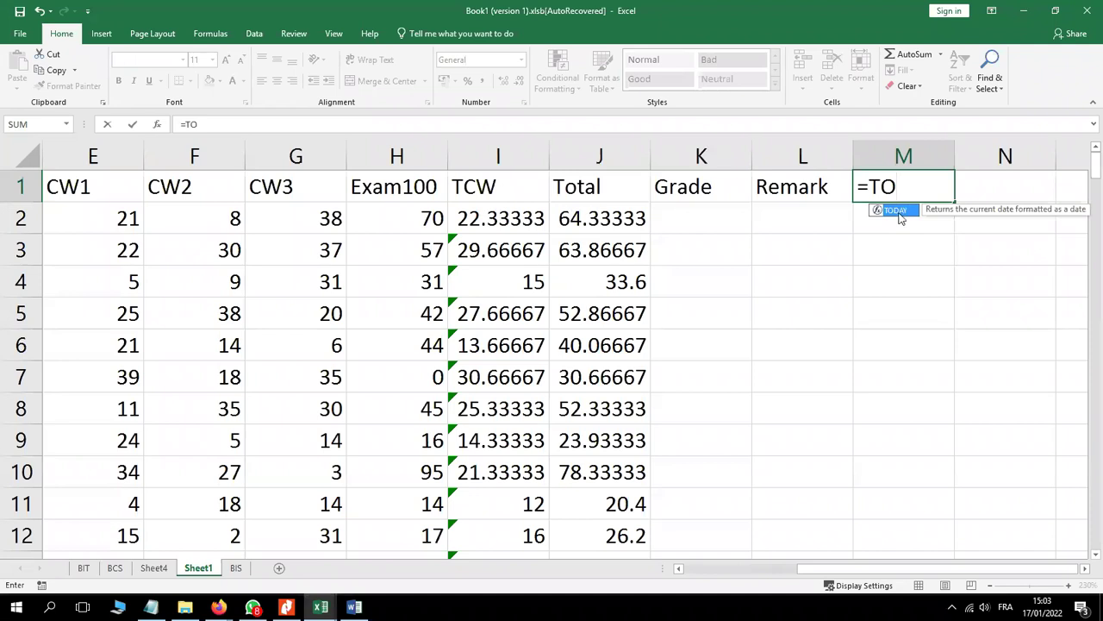
double_click(900, 217)
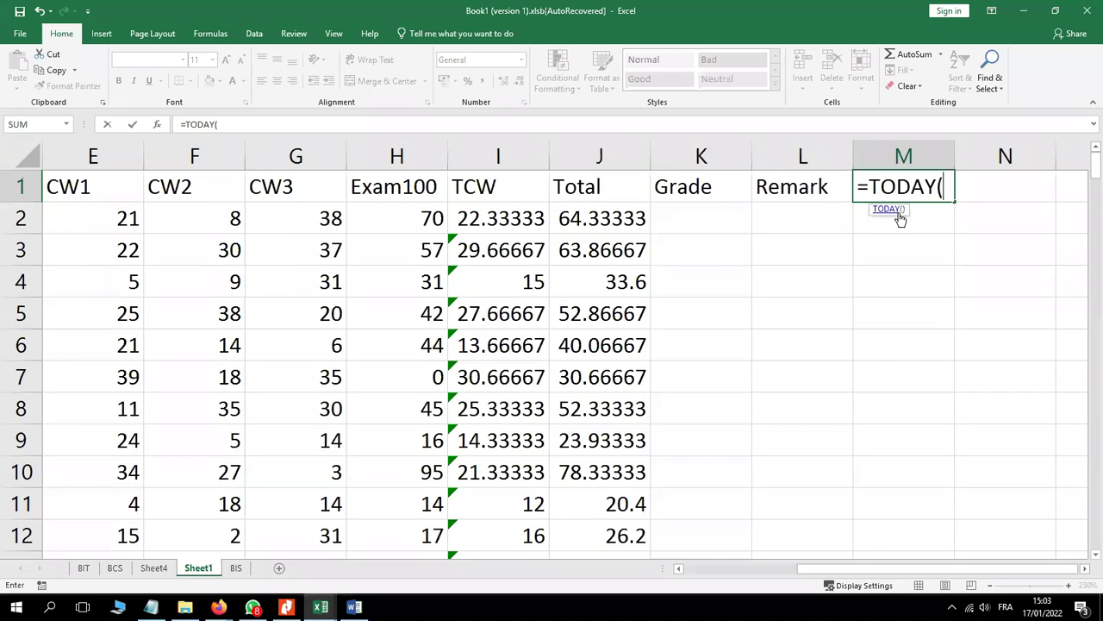
key("Return")
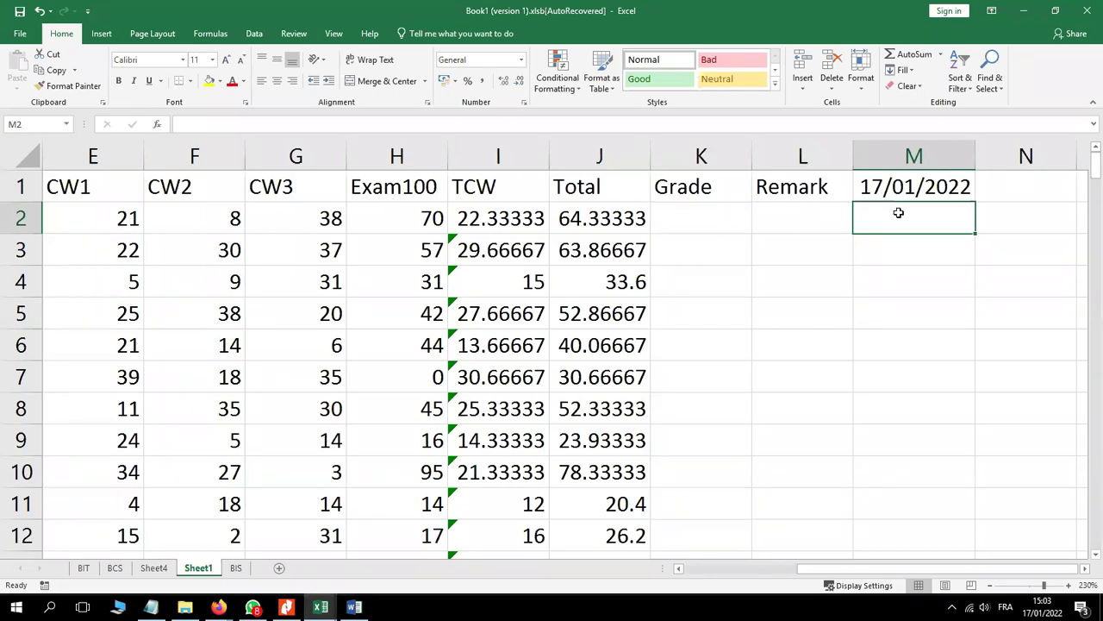
left_click(898, 187)
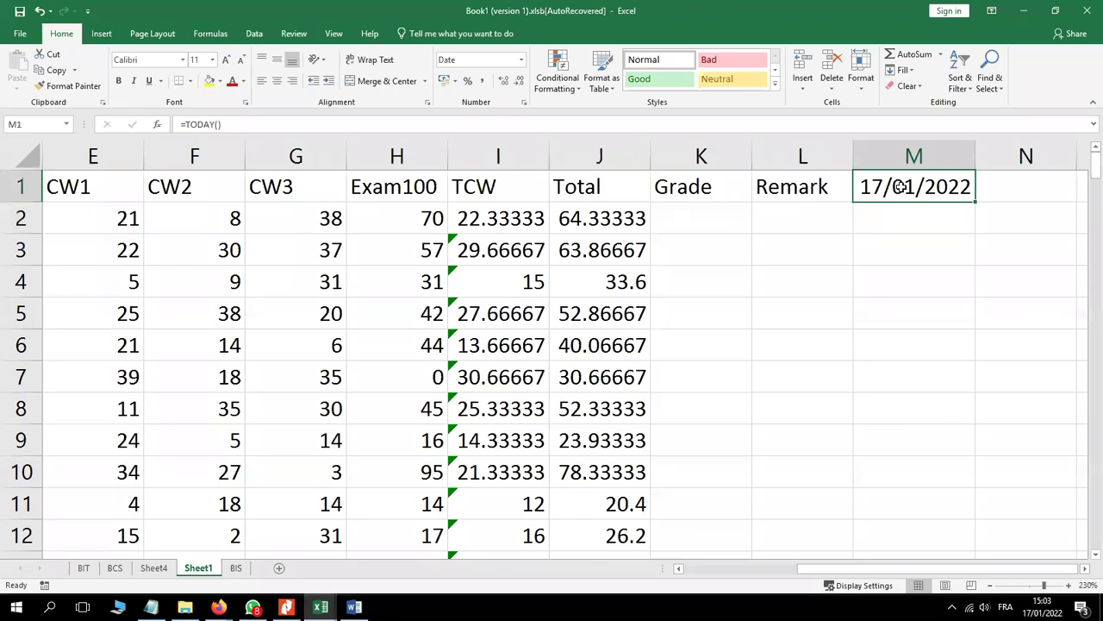
key("Delete")
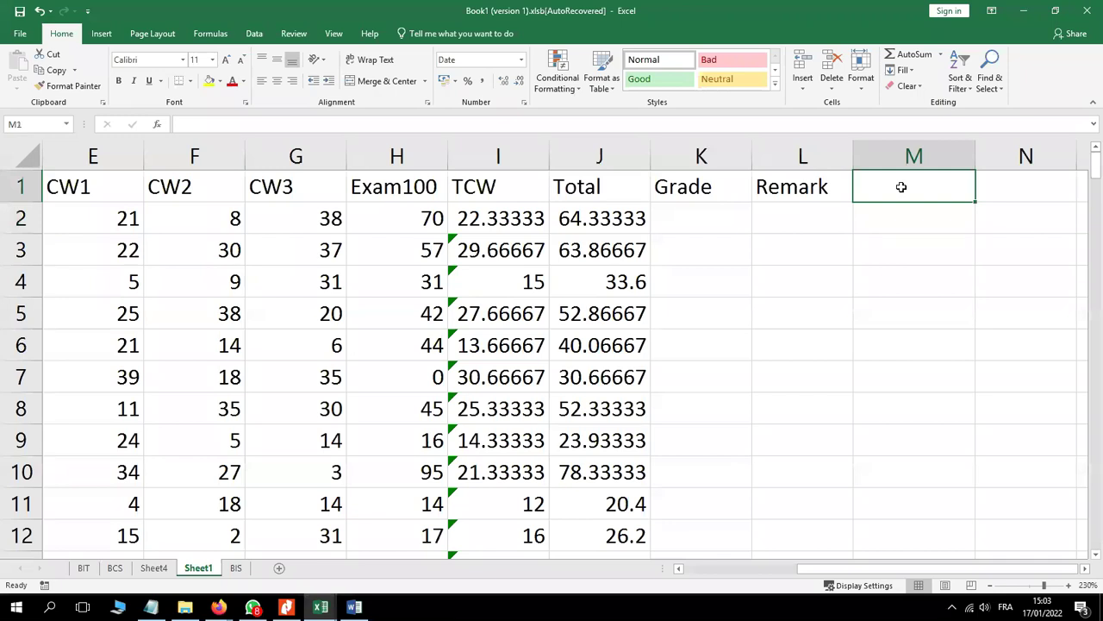
Step: Enter the formula =IF(J2>=80,"A") in K2 to give the first student grade A for a total of at least 80
left_click(706, 210)
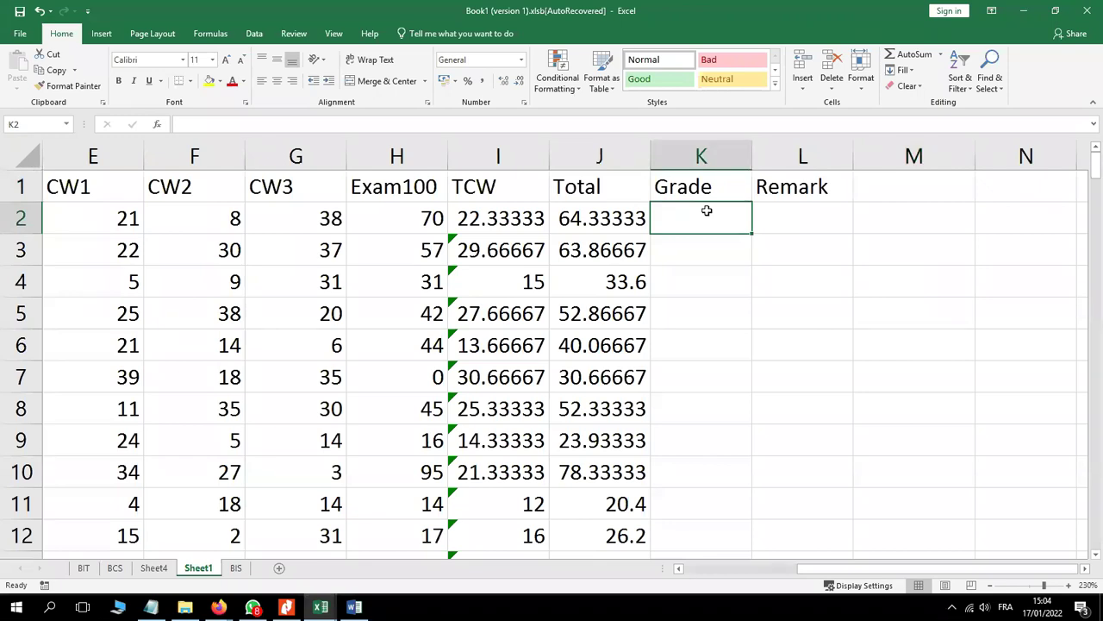
type("=")
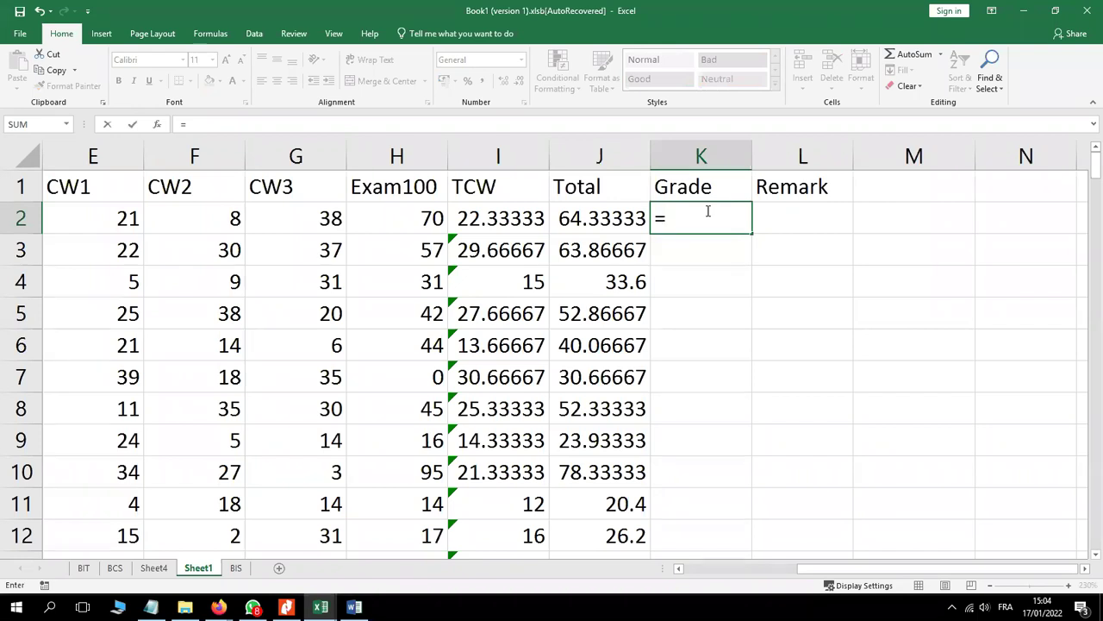
type("IF")
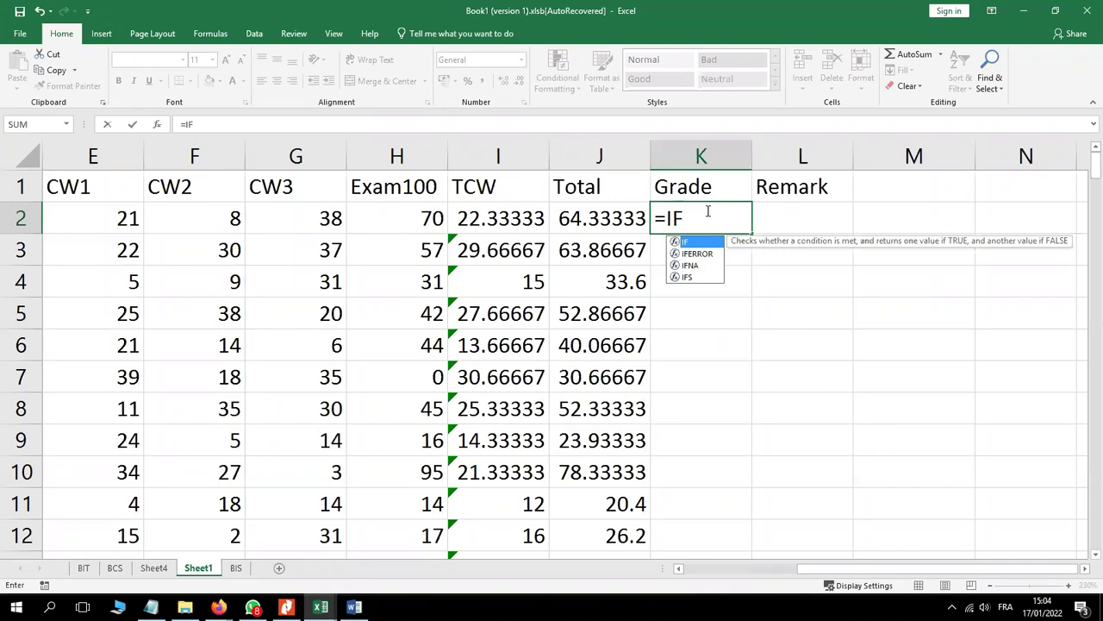
type("(")
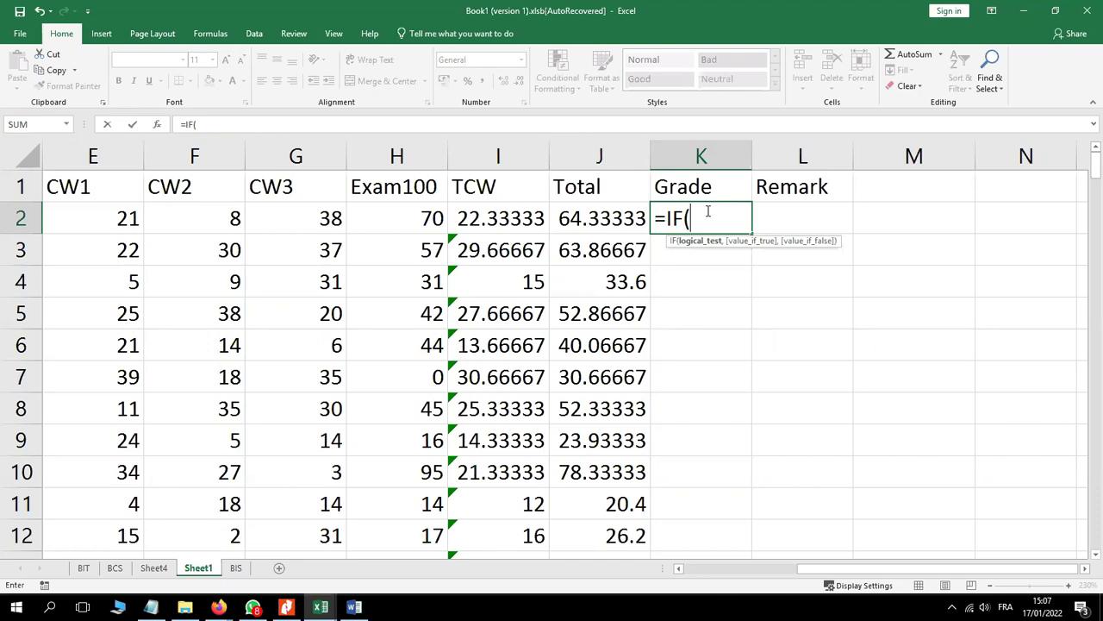
left_click(577, 220)
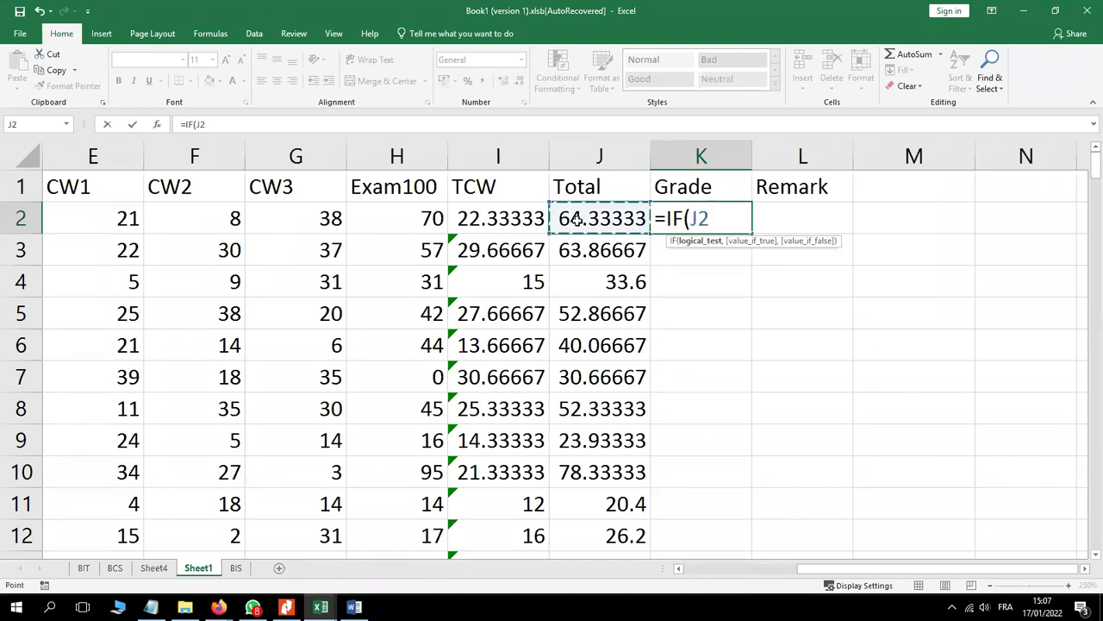
type(">=")
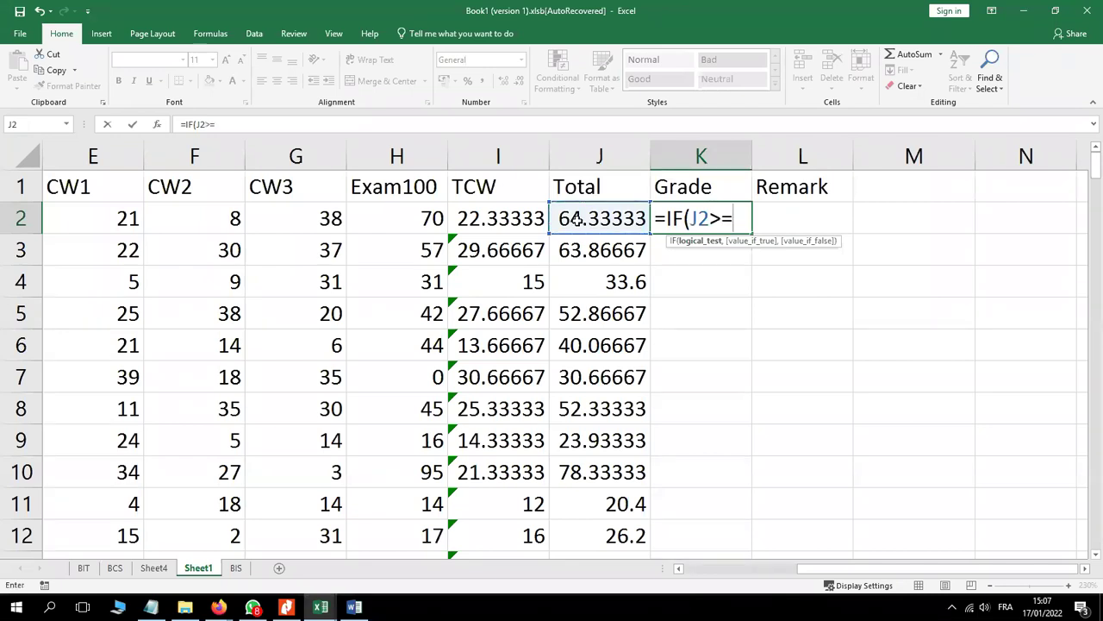
type("80,")
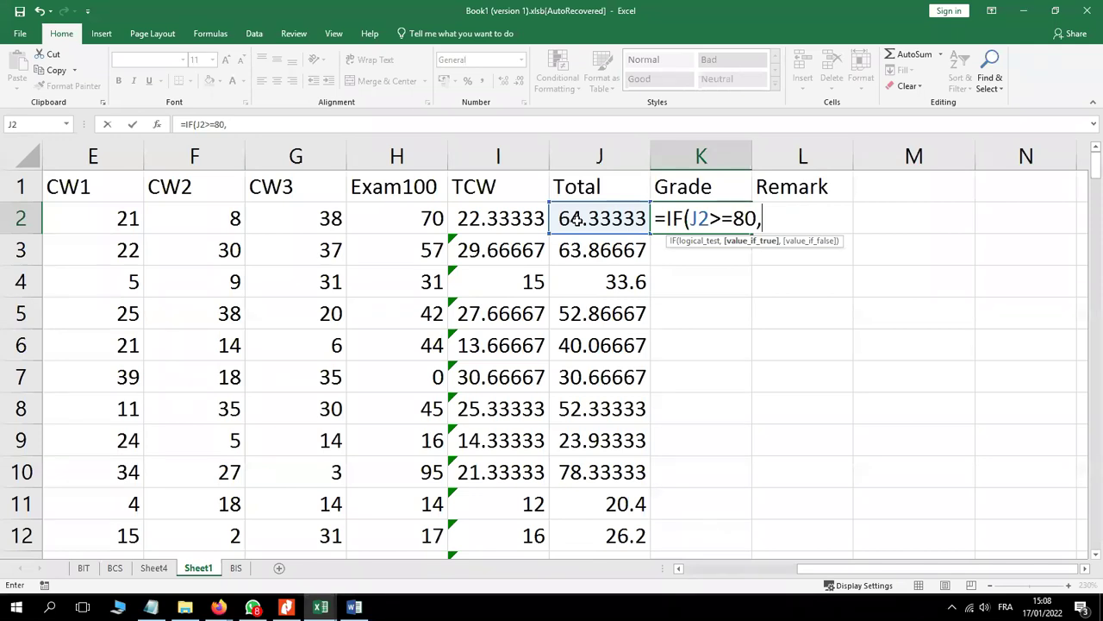
type("\"A3")
key("BackSpace")
type("\"")
type(")")
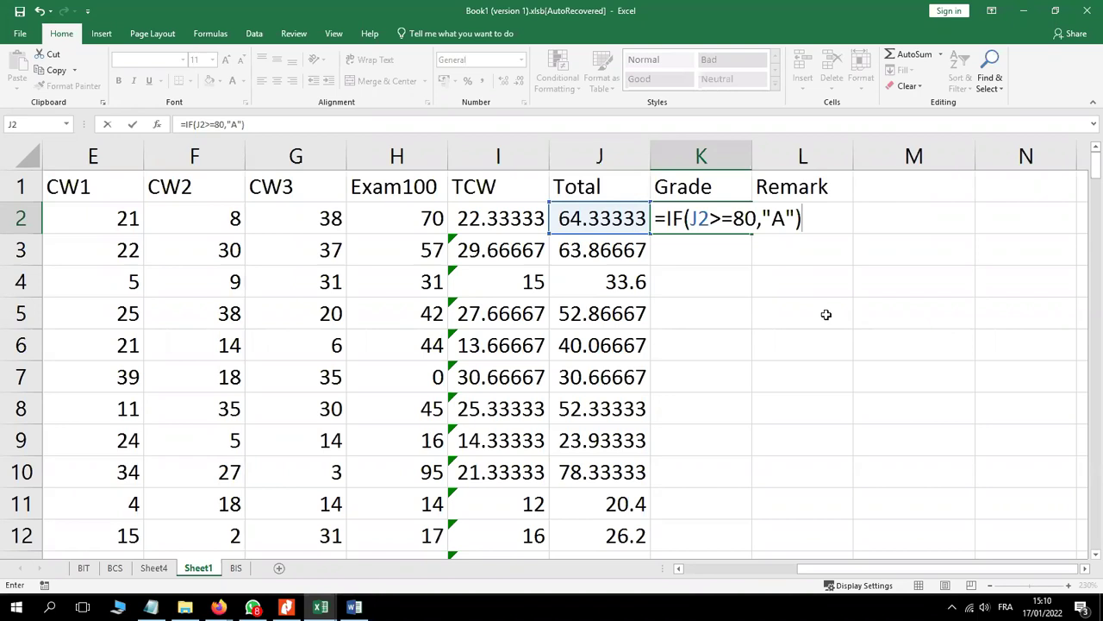
key("Return")
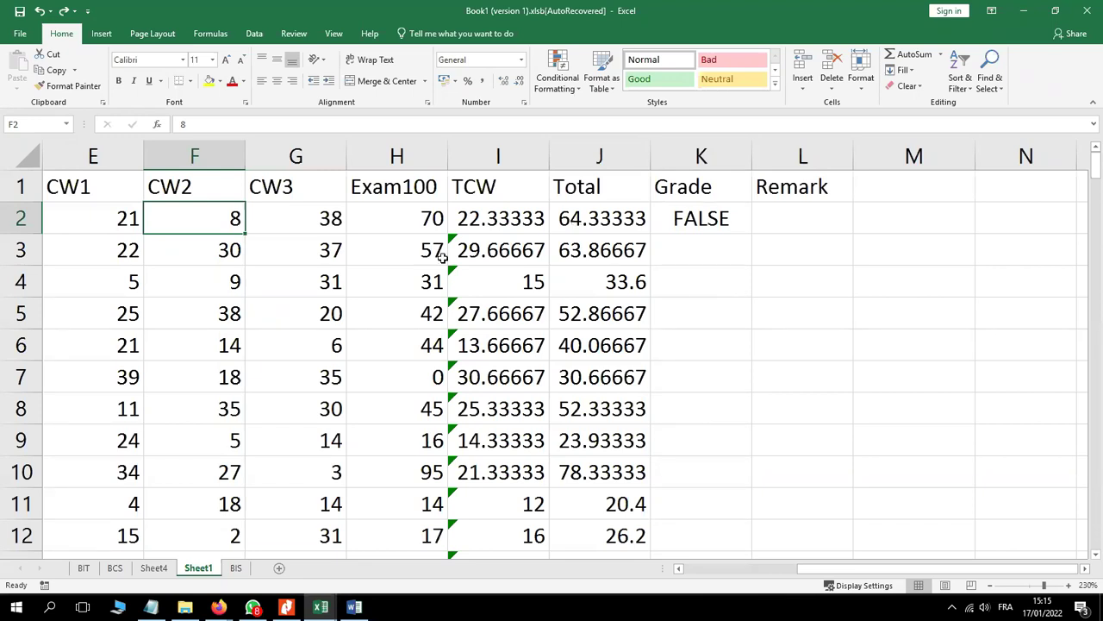
Step: Reopen K2's grade formula and replace its closing bracket with a nested IF that starts a second test, J2>=
left_click(705, 219)
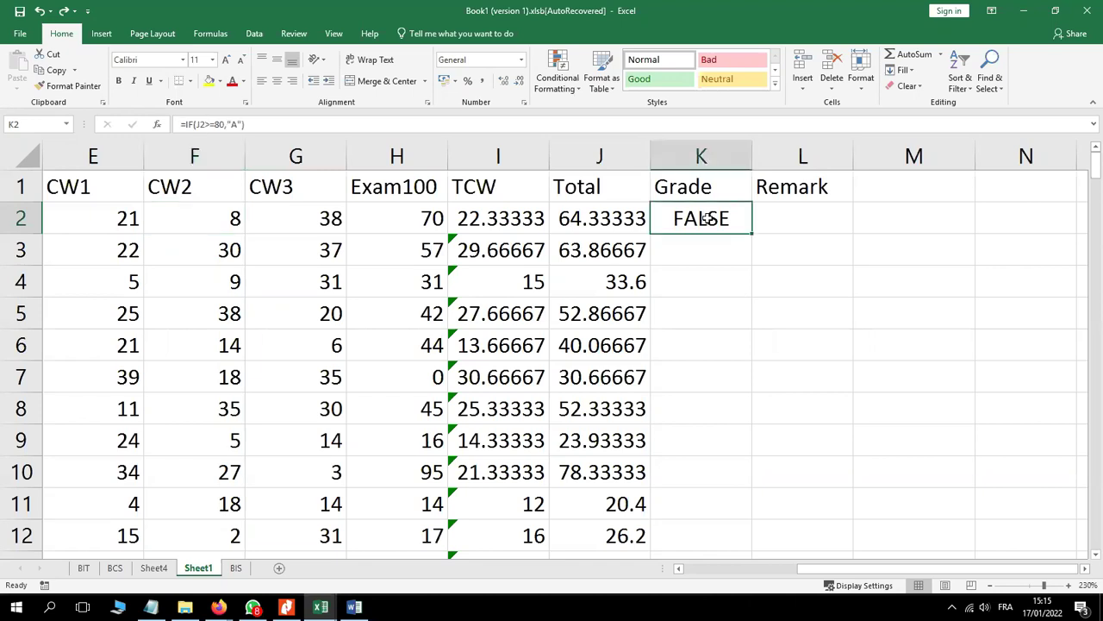
double_click(705, 219)
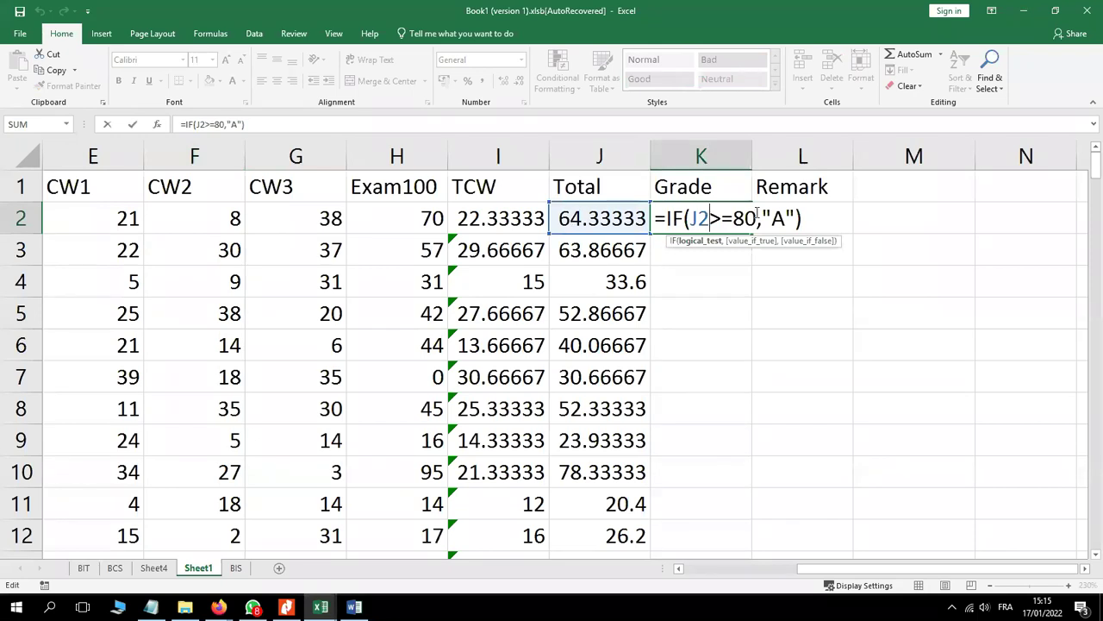
left_click(804, 218)
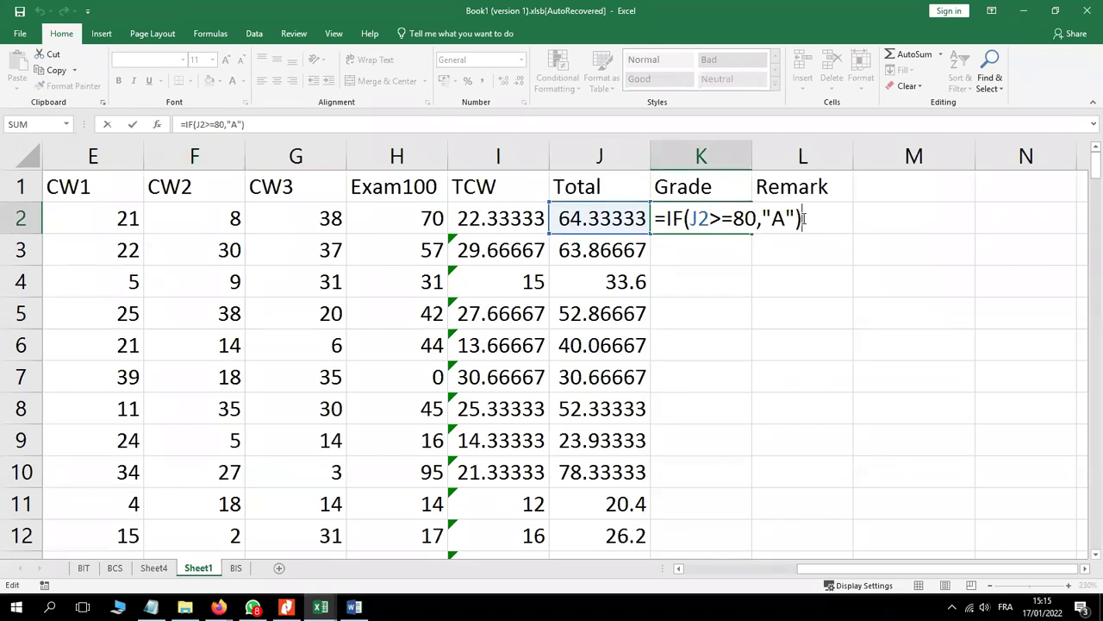
key("BackSpace")
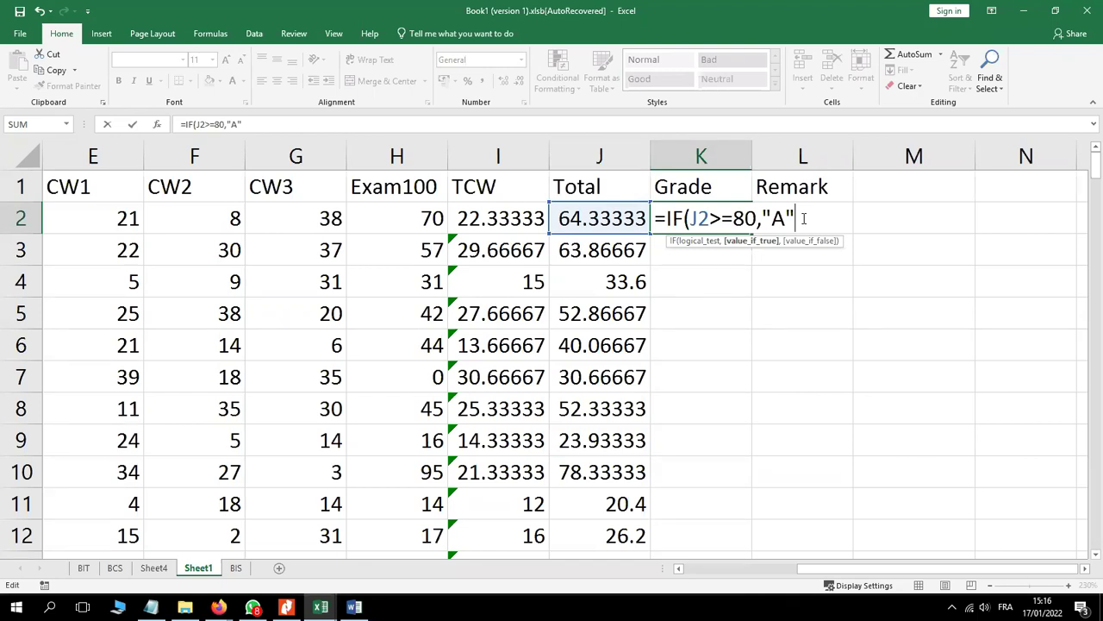
type(",")
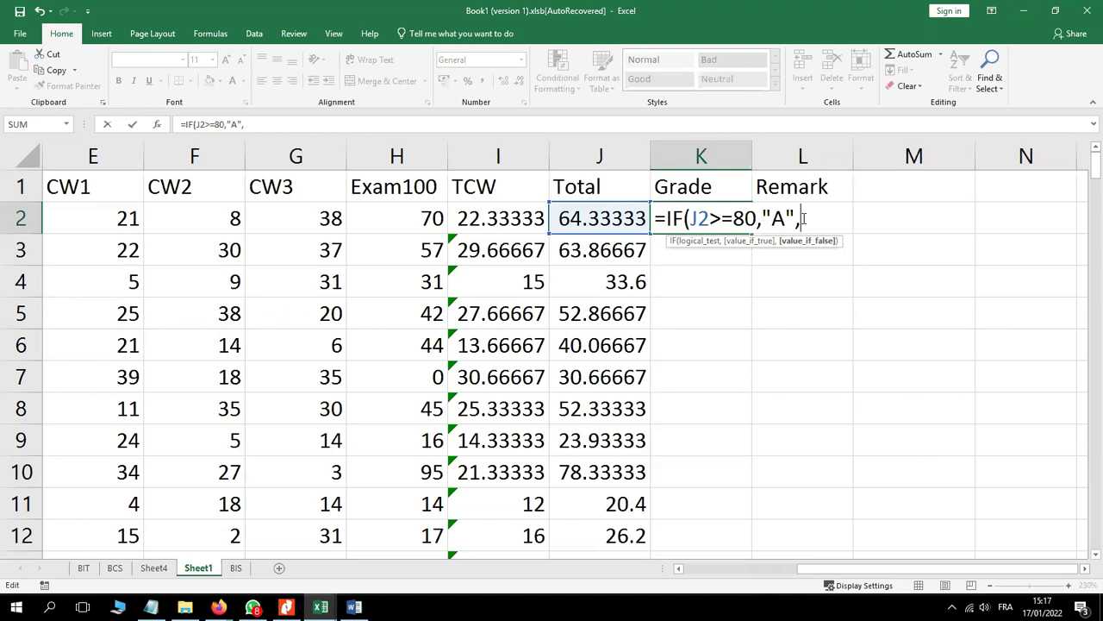
type("IF")
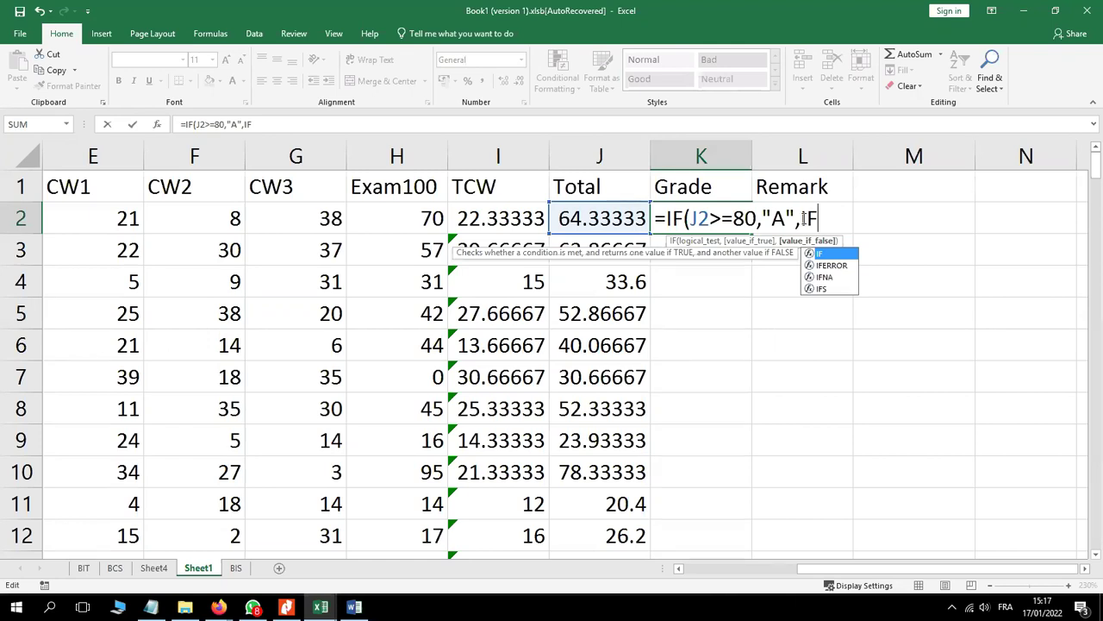
type("(J2")
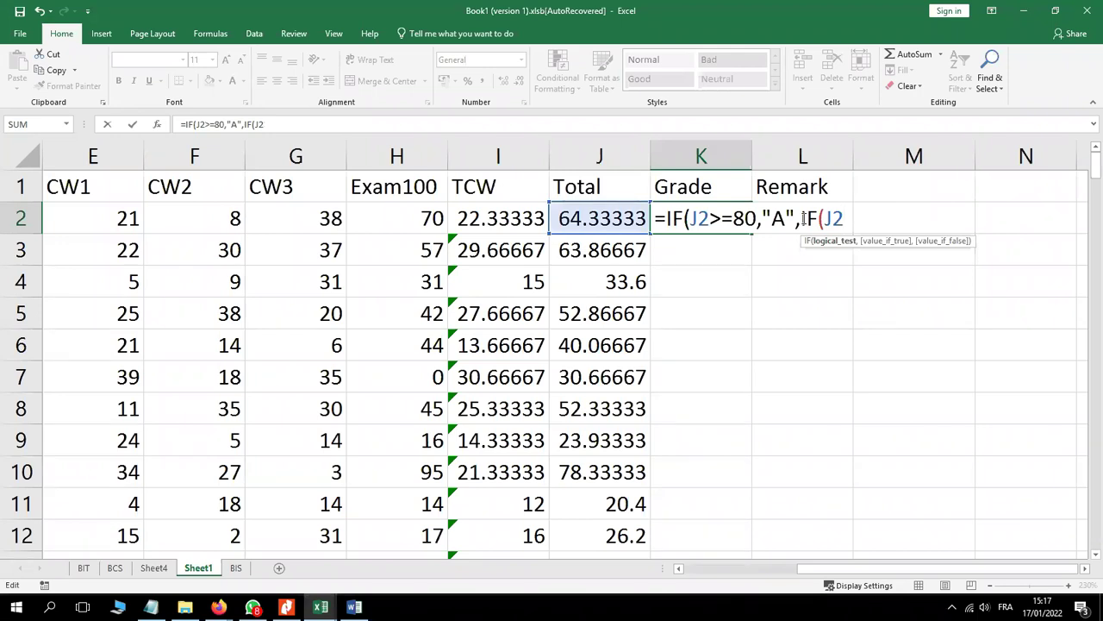
type(">=")
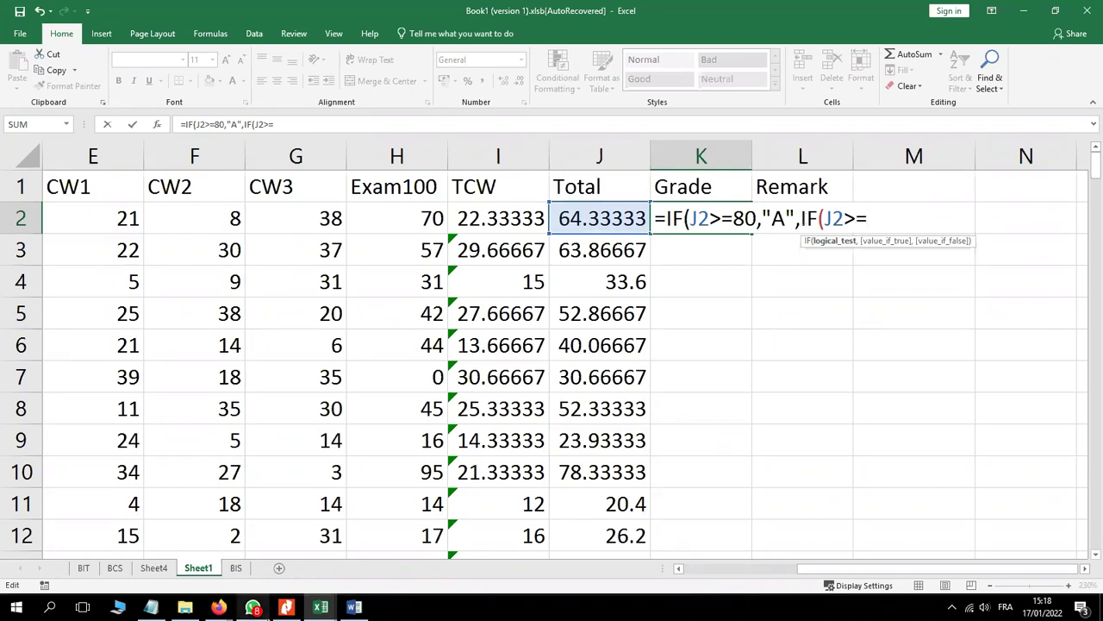
Step: Consult the grading scale in Notepad and continue K2's formula with 75,"B+" and nested IFs for >=70 "B", >=60 "C", >=50 "D" and <50 "RETAKE"
left_click(152, 609)
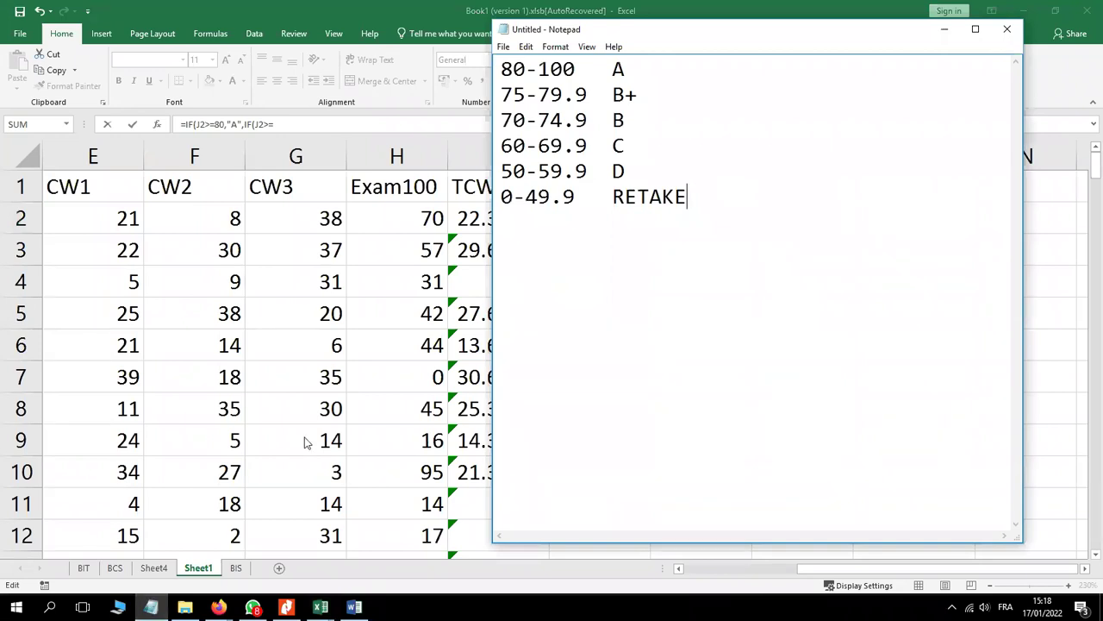
left_click(681, 10)
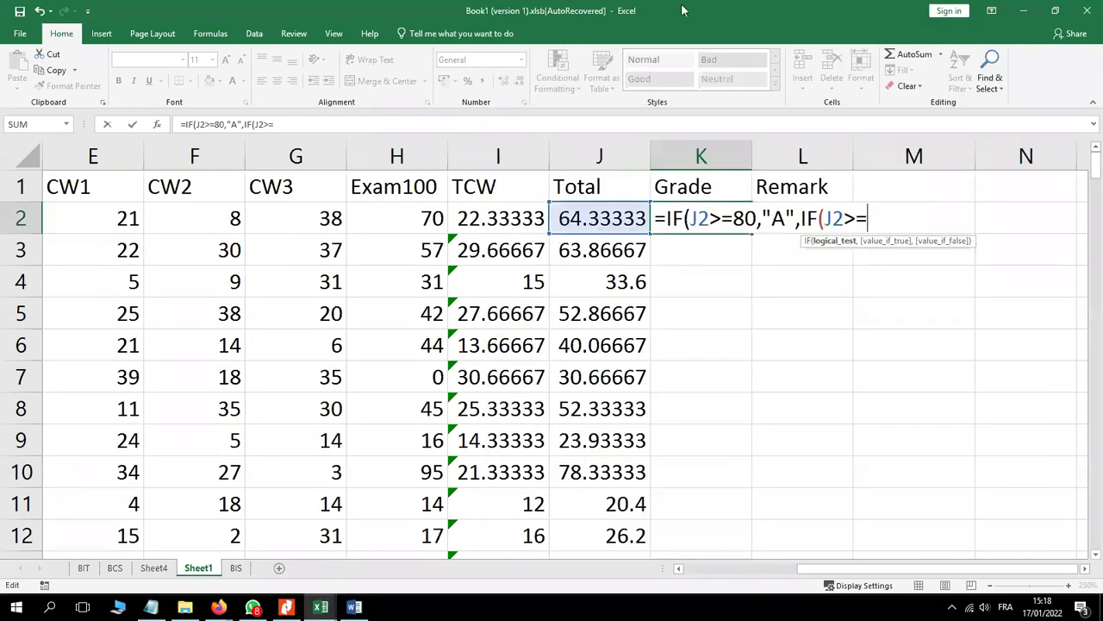
type("75")
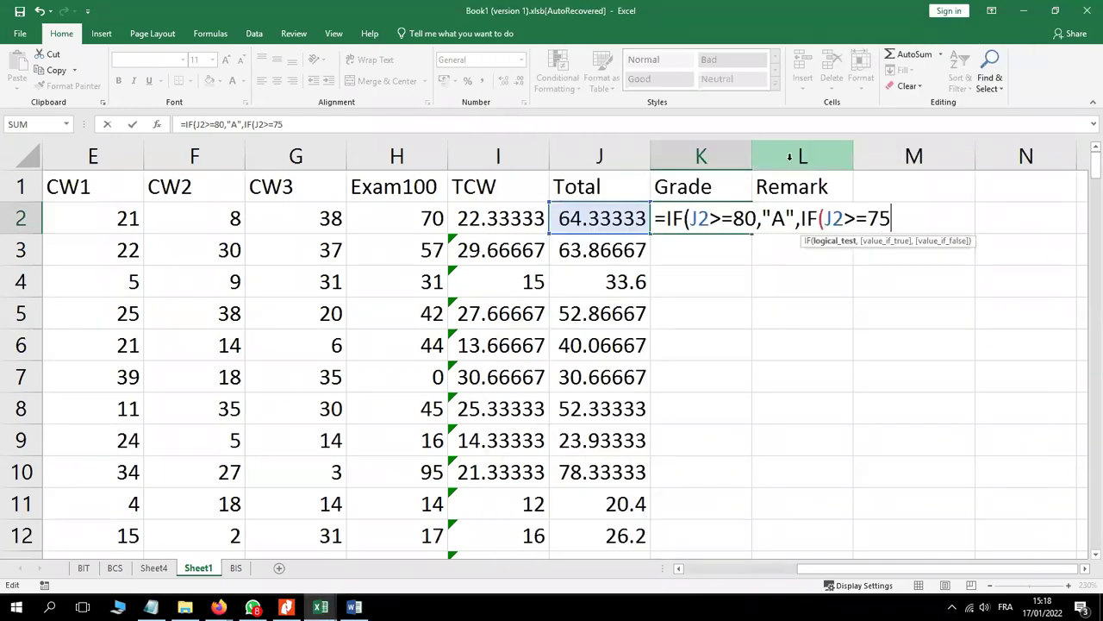
type(",\"")
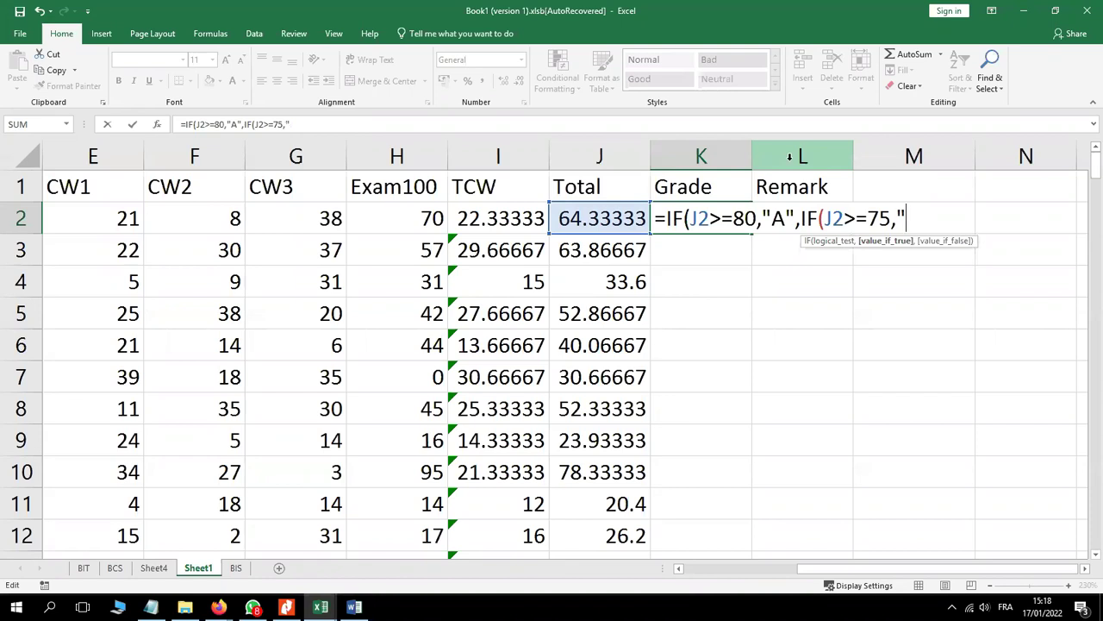
type("B+\",")
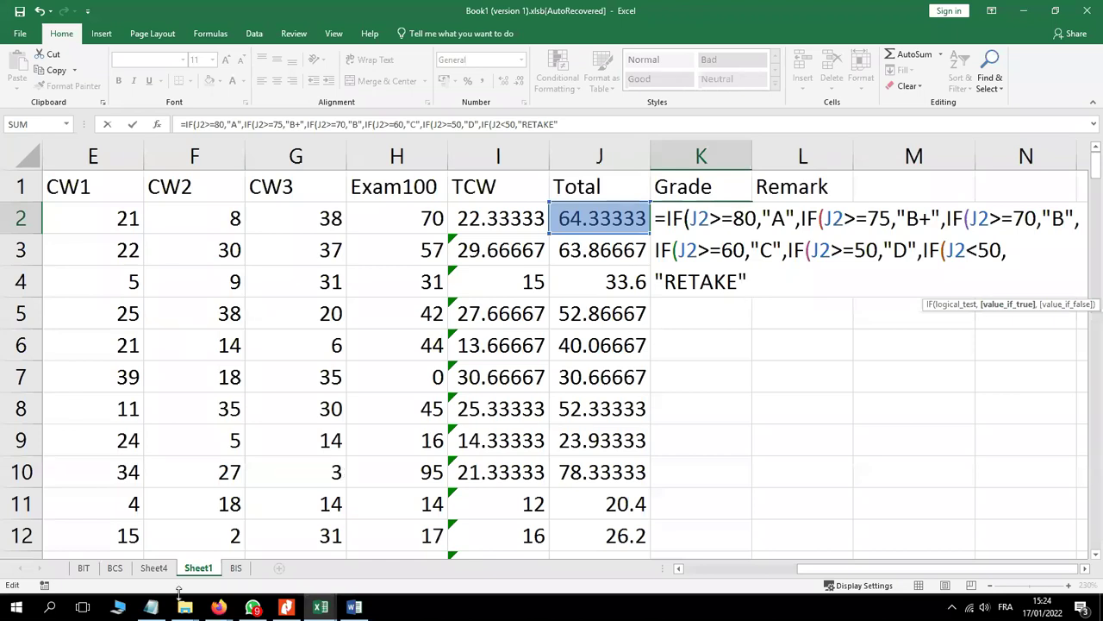
Step: Check the RETAKE range in the Notepad scale, close K2's nested IFs with six brackets and enter the formula
left_click(153, 608)
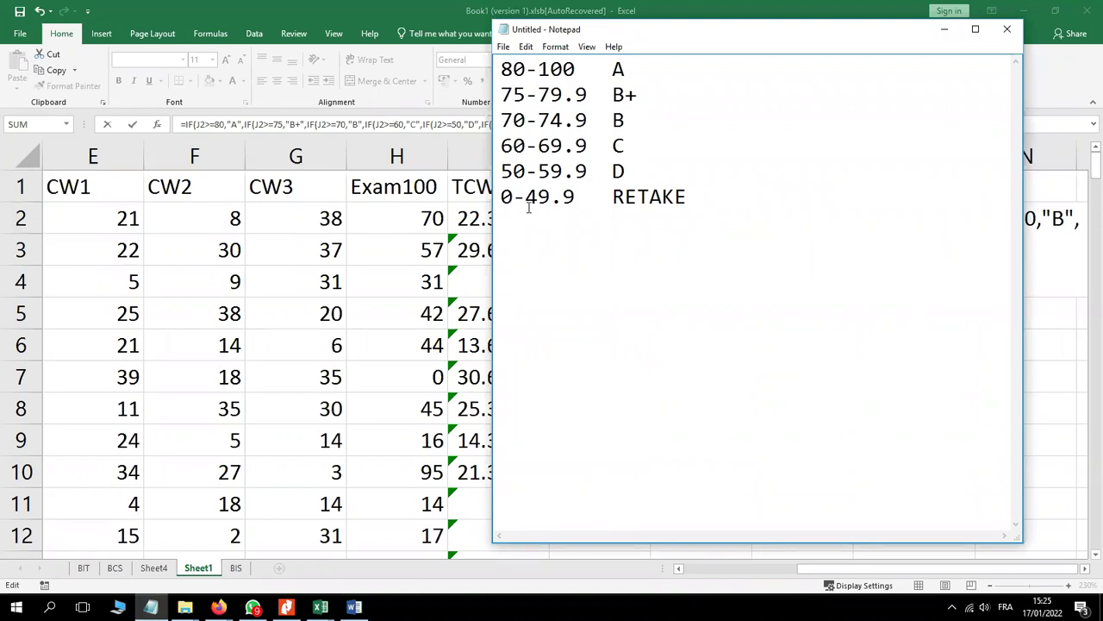
left_click(411, 569)
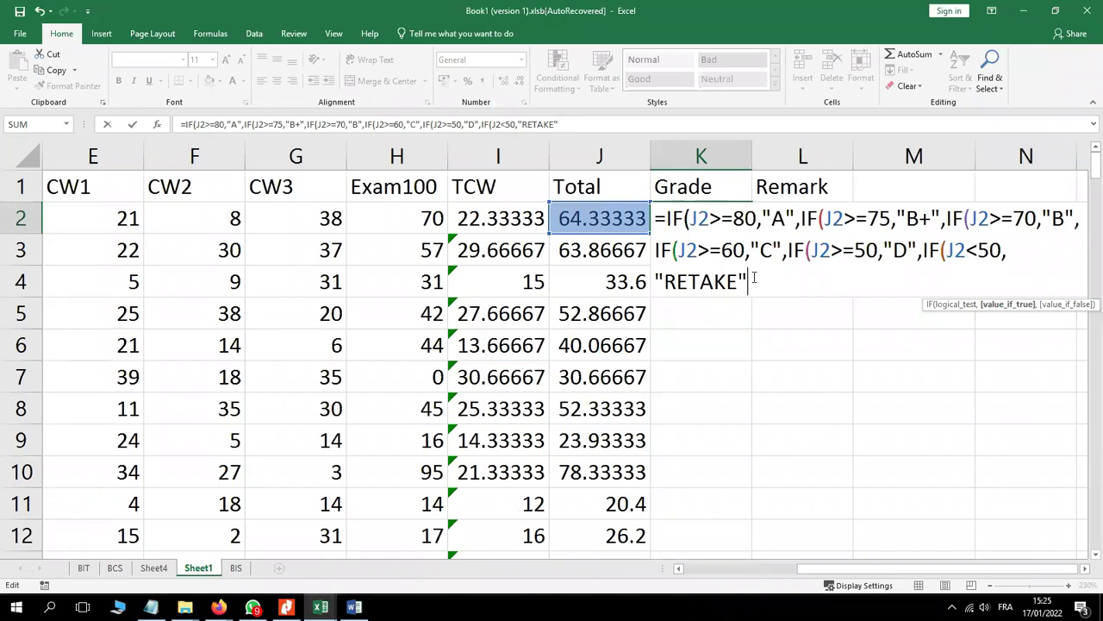
type("))))))")
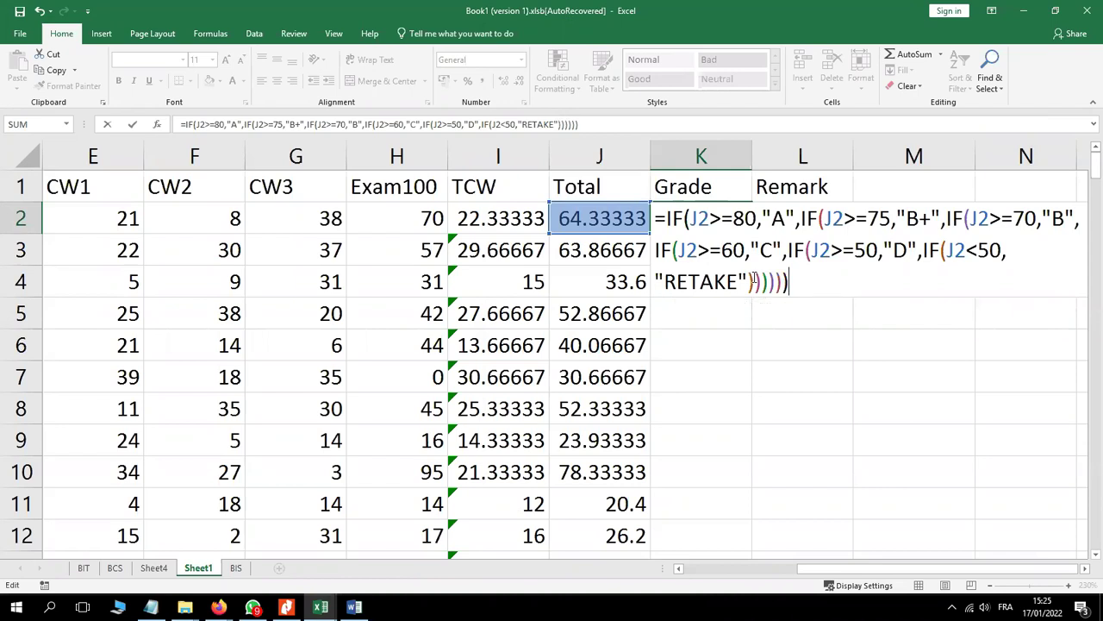
key("Return")
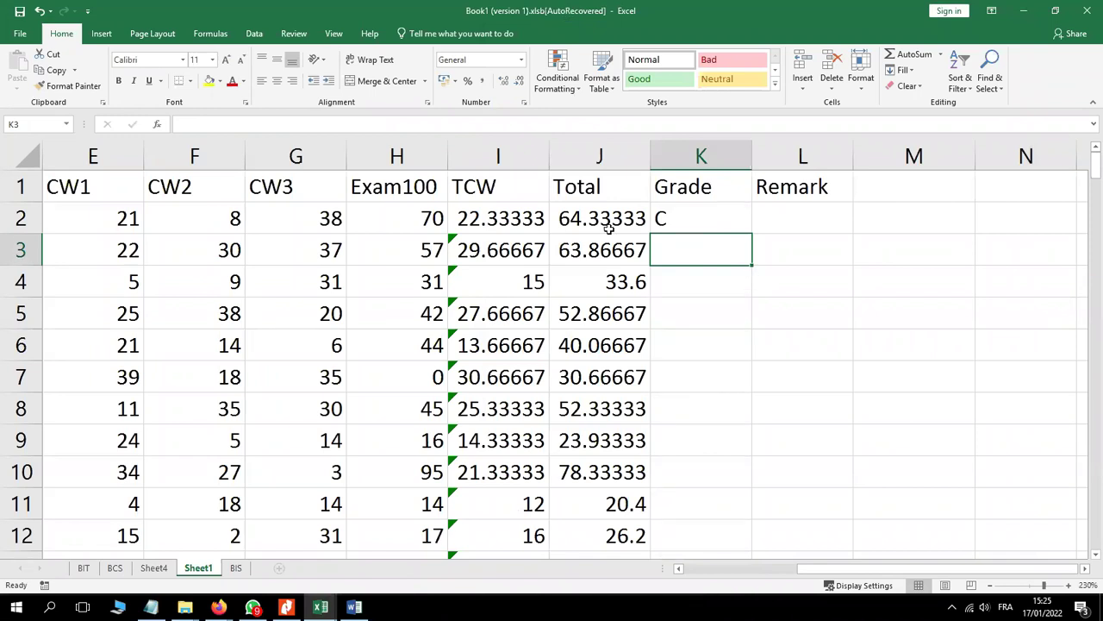
Step: Compare K2's grade with the scale in Notepad and fill the grade formula down the Grade column to K173
left_click(675, 219)
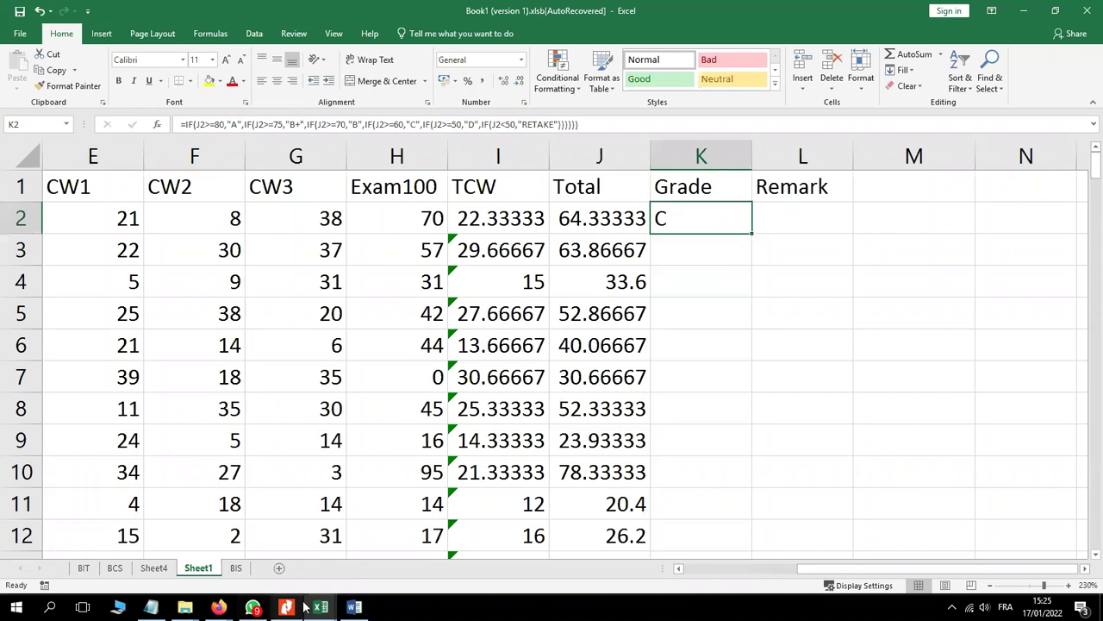
mouse_move(323, 610)
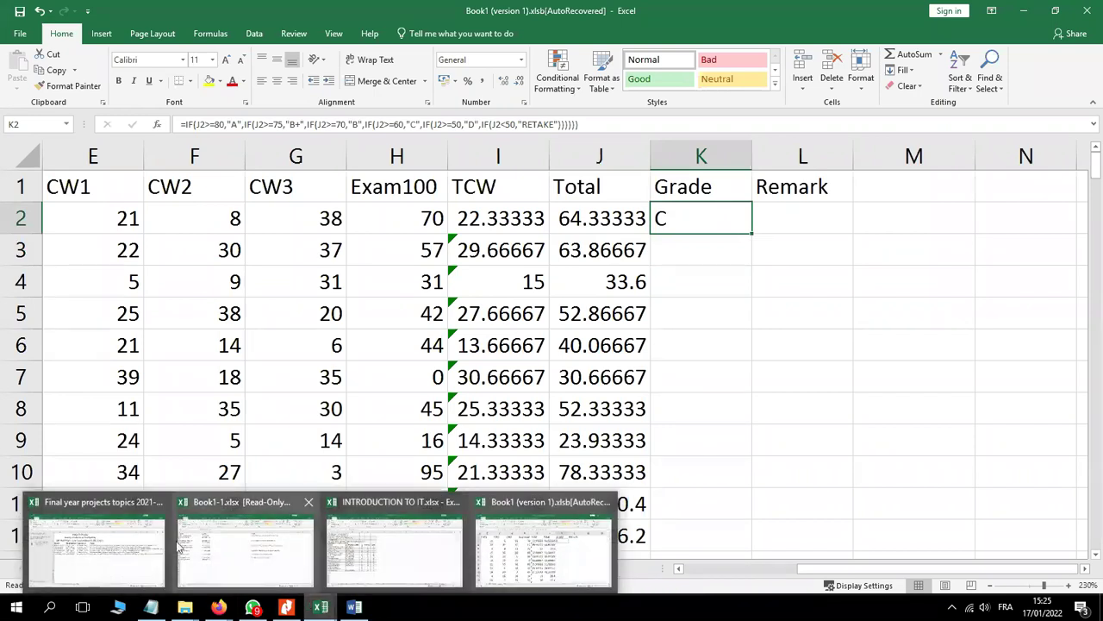
left_click(151, 607)
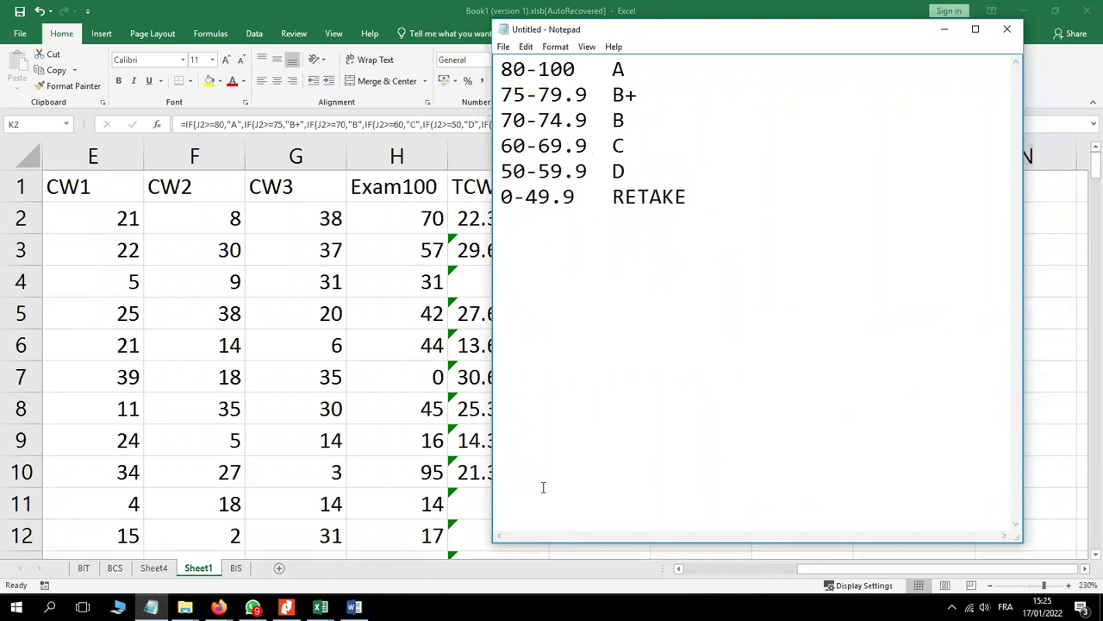
left_click(559, 573)
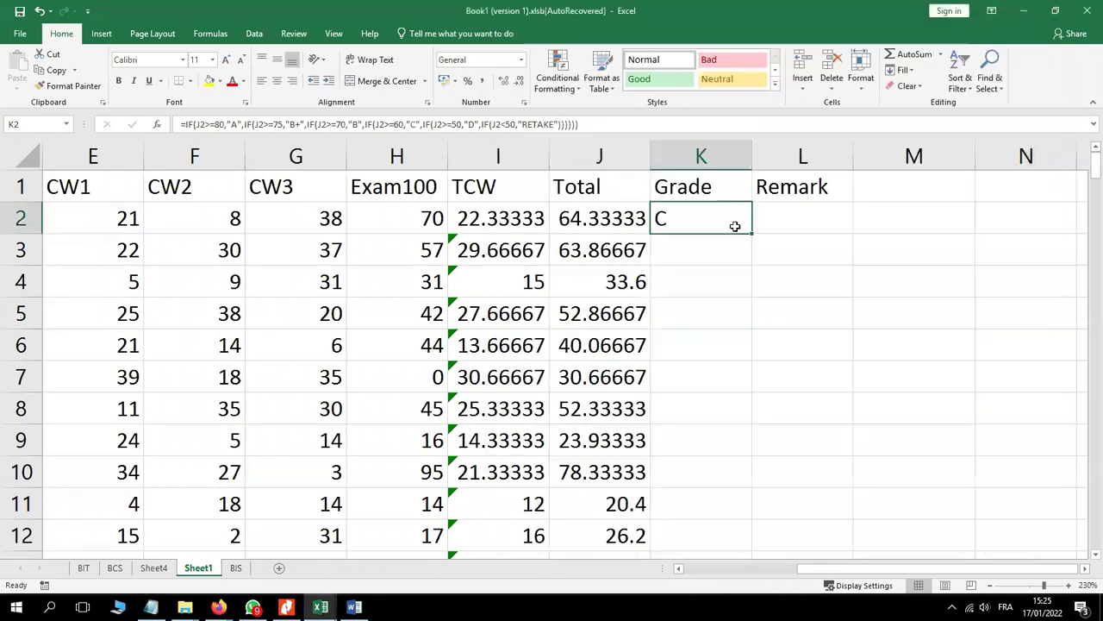
left_click_drag(751, 233, 762, 423)
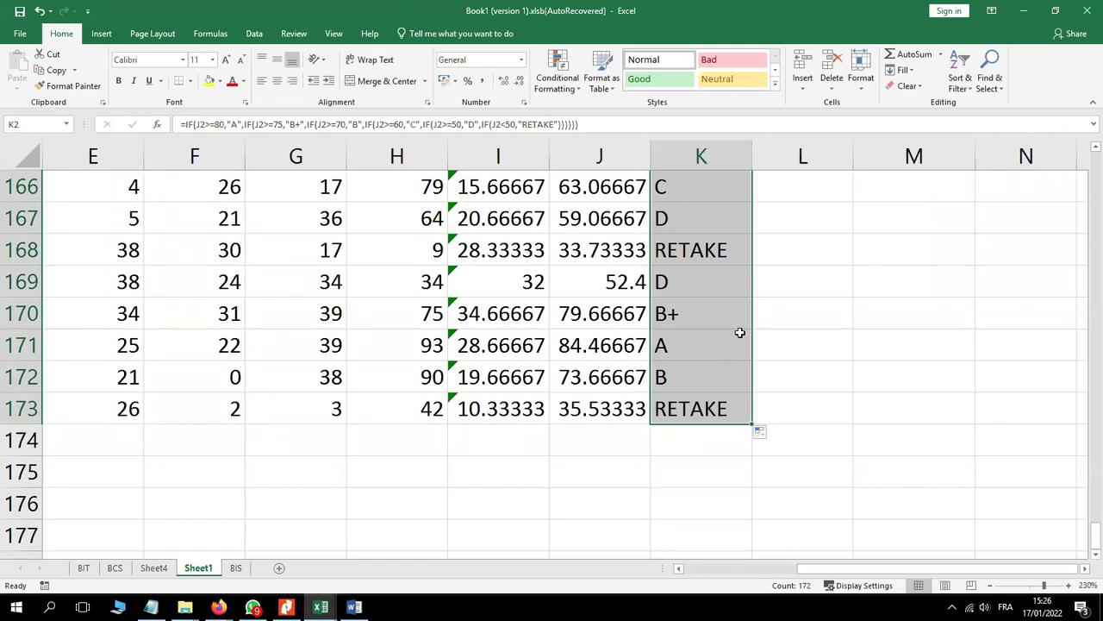
left_click(740, 333)
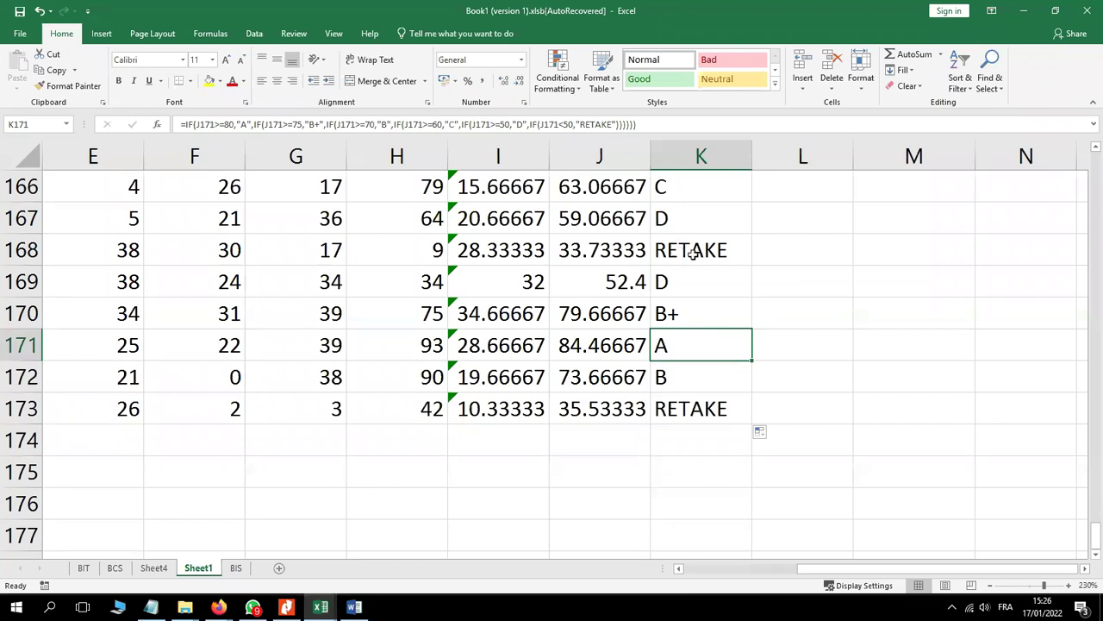
Step: Change the exam mark in H168 to 59 to test the grade formula
left_click(422, 248)
double_click(422, 249)
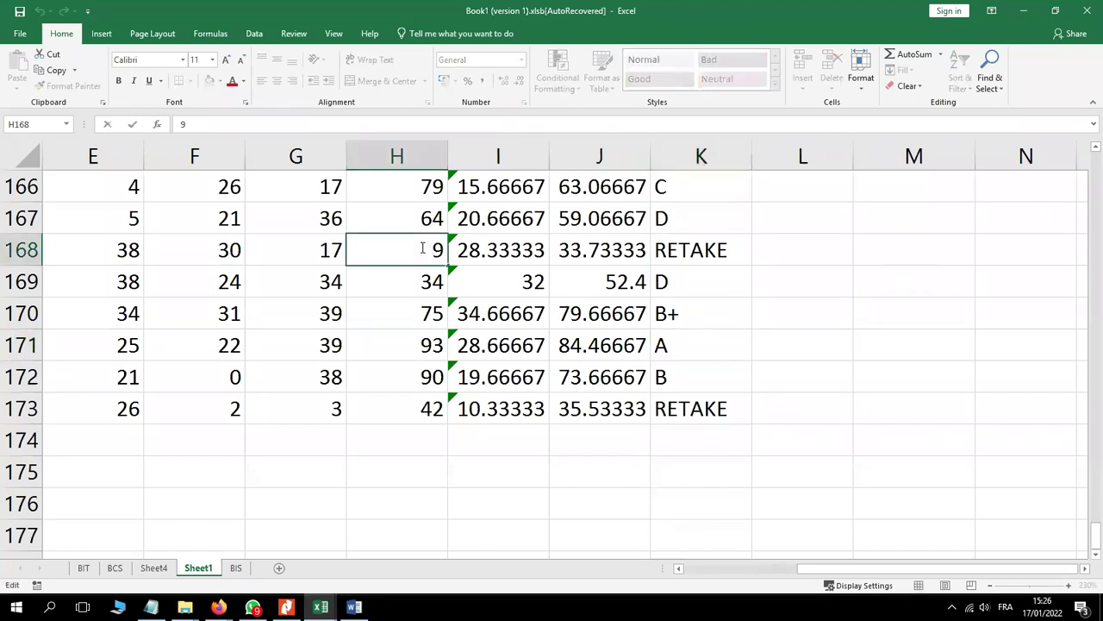
type("59")
key("Delete")
key("Return")
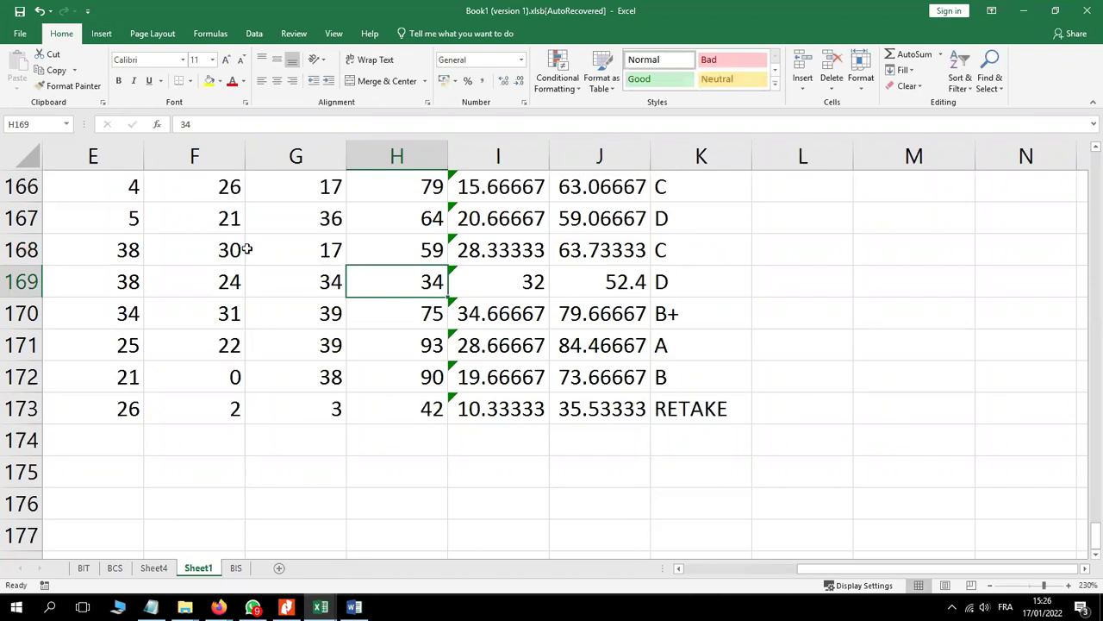
Step: Set the CW1 mark in E167 to 33
left_click(132, 218)
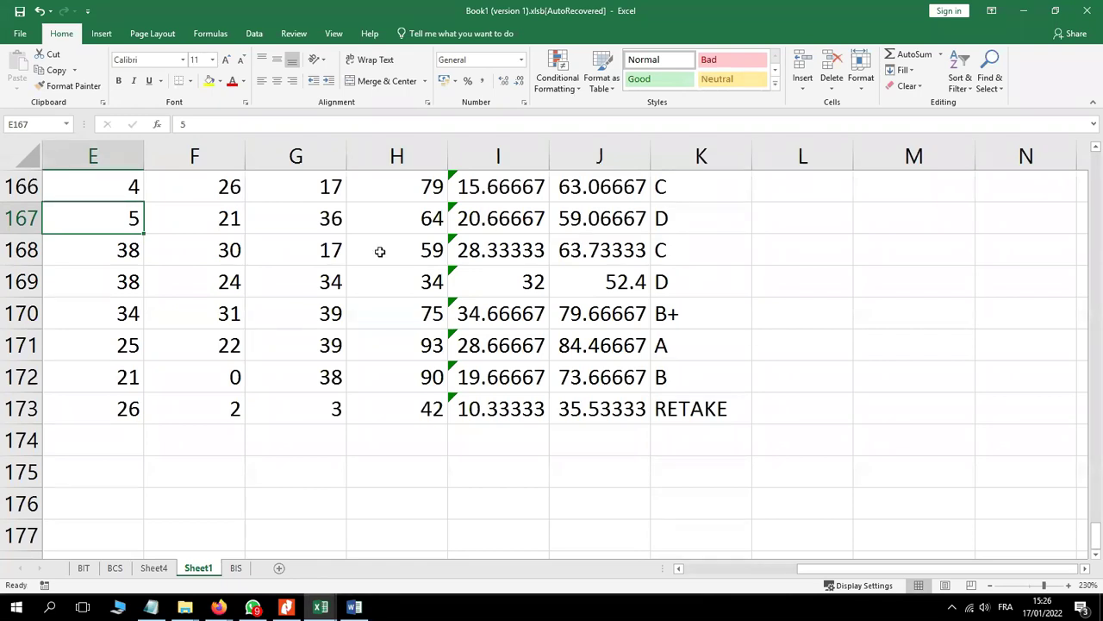
type("33")
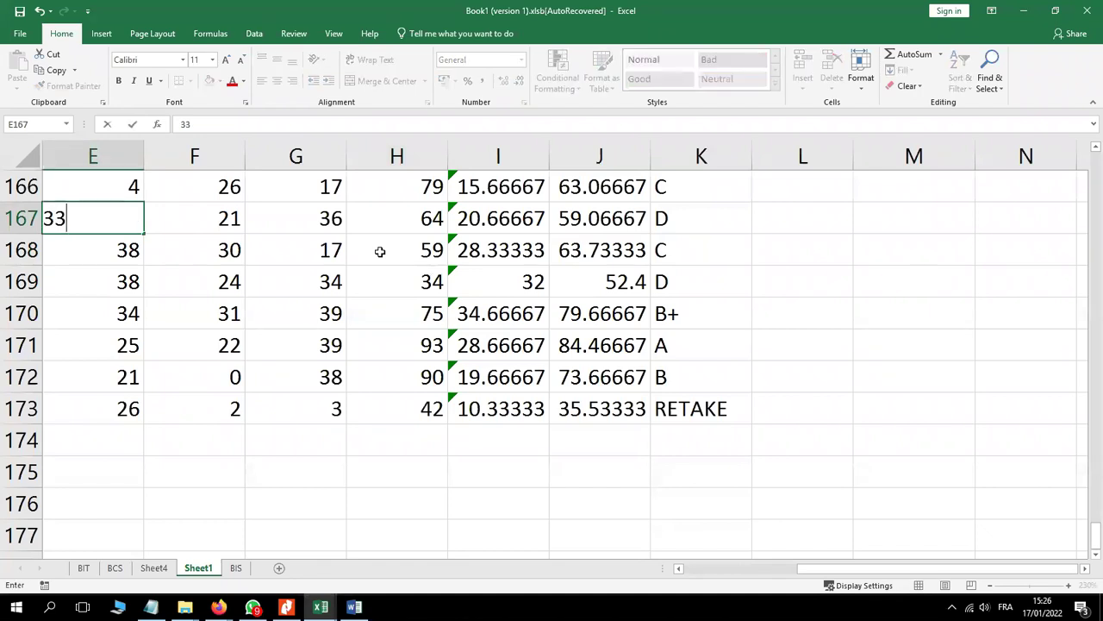
key("Return")
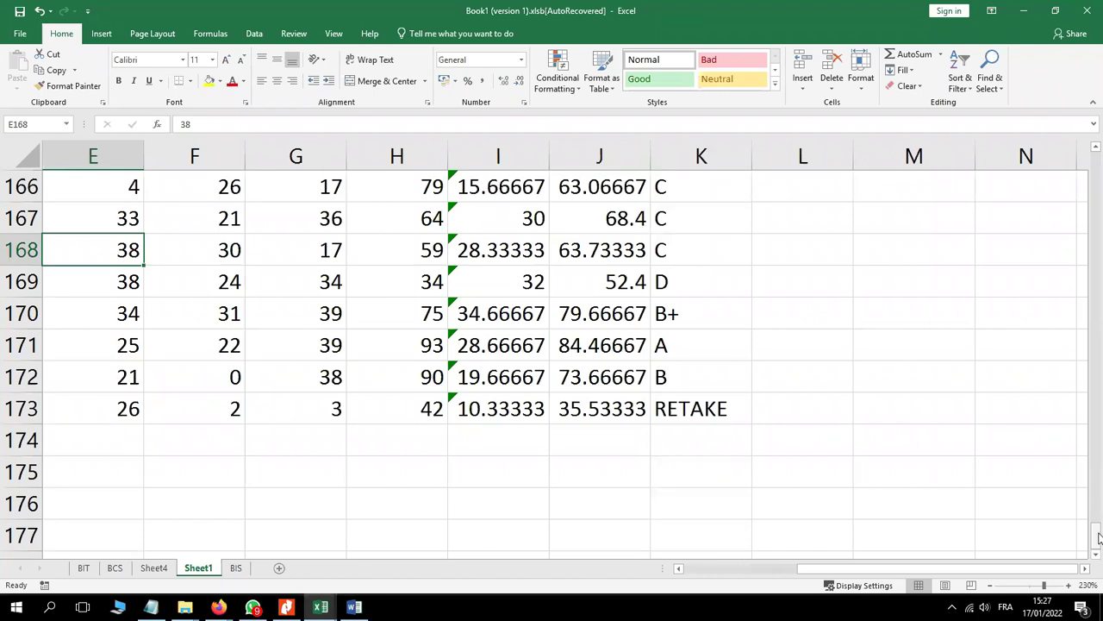
Step: Select the first Remark cell, L2, and start a remark list below the grading scale in Notepad with A as PROMOTED
left_click_drag(1098, 537, 1063, 135)
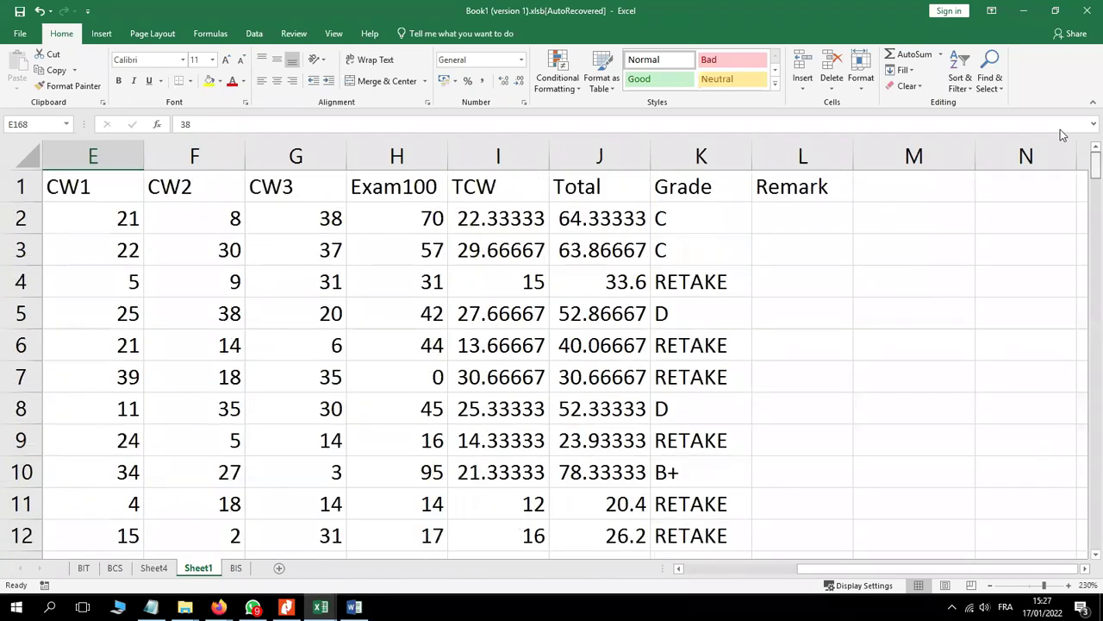
left_click(774, 219)
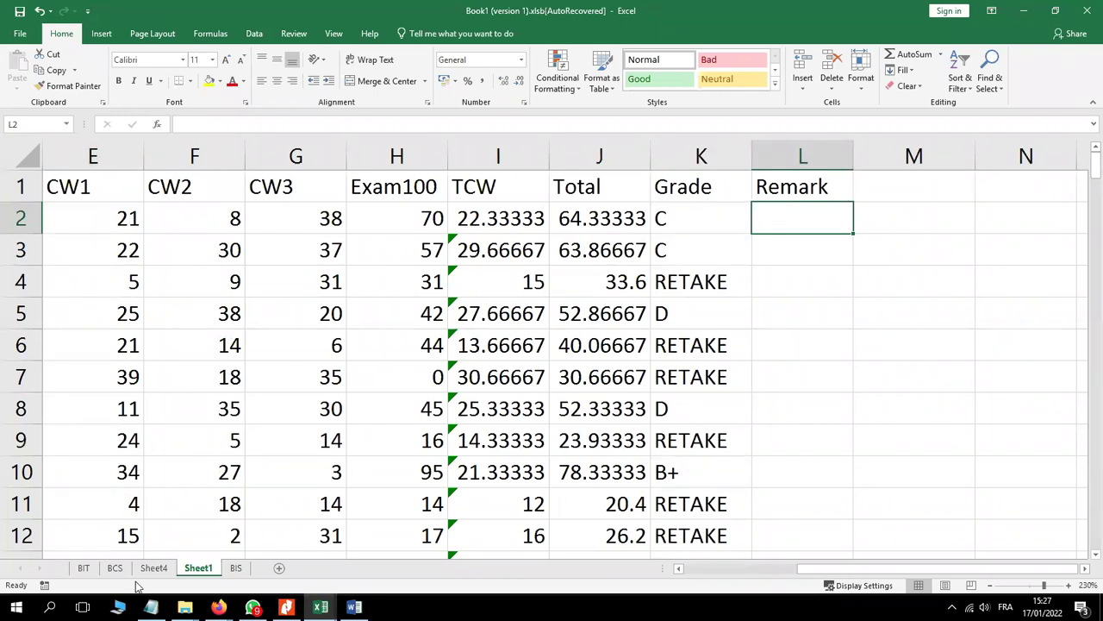
left_click(150, 608)
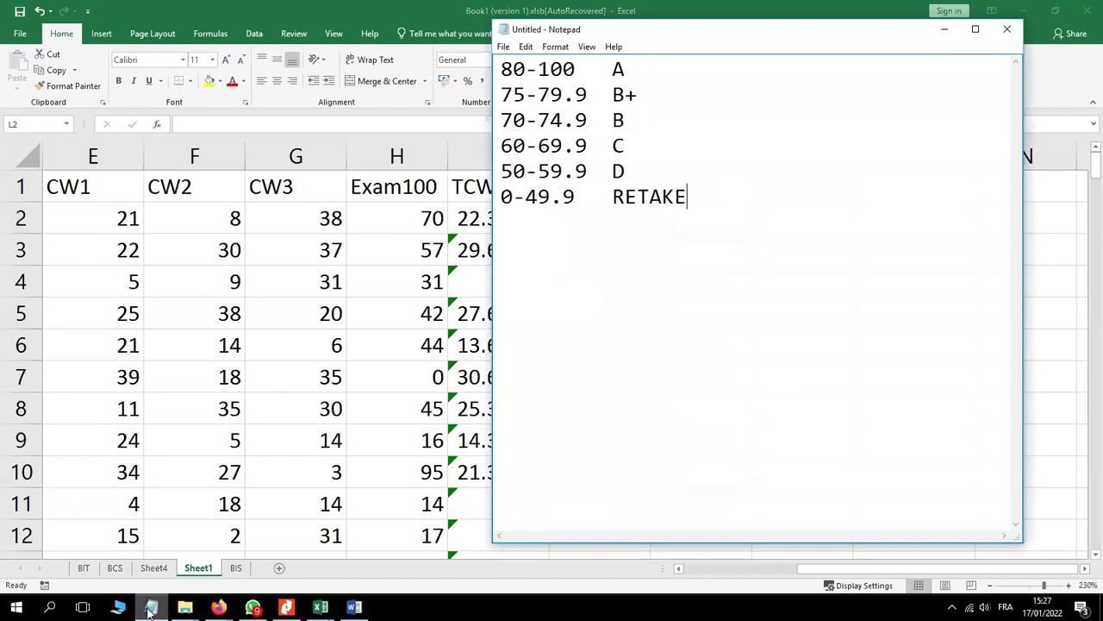
key("Return")
key("Return")
type("A ")
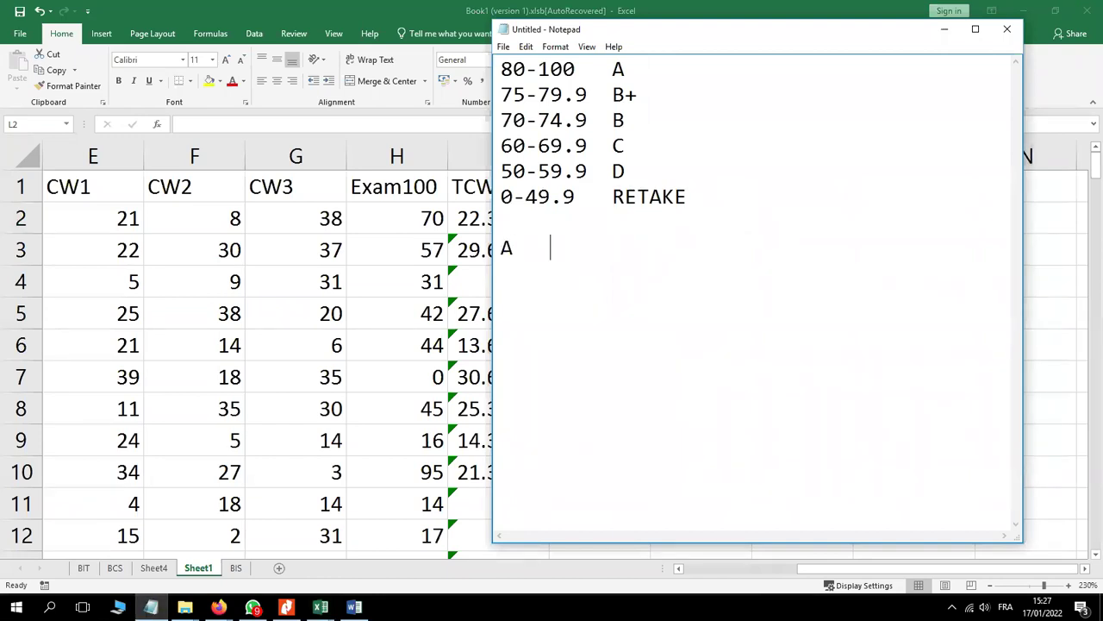
type("  PROMOTED")
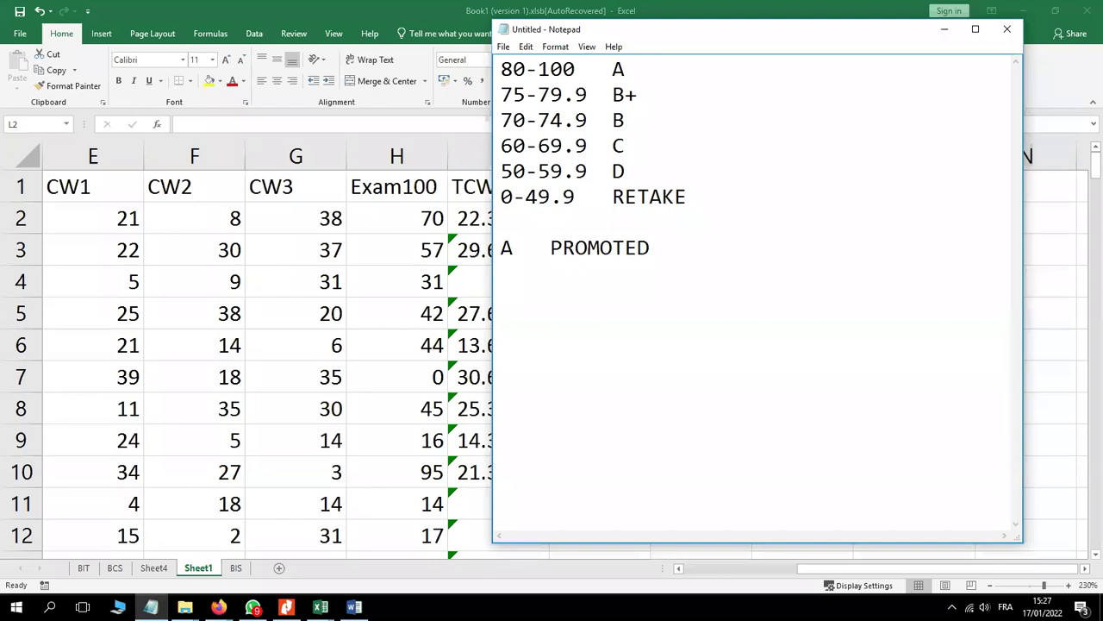
Step: Add a second line to the remark list giving B+ the remark PROBATIO
key("Return")
type("B+  p")
key("BackSpace")
type("PROBA")
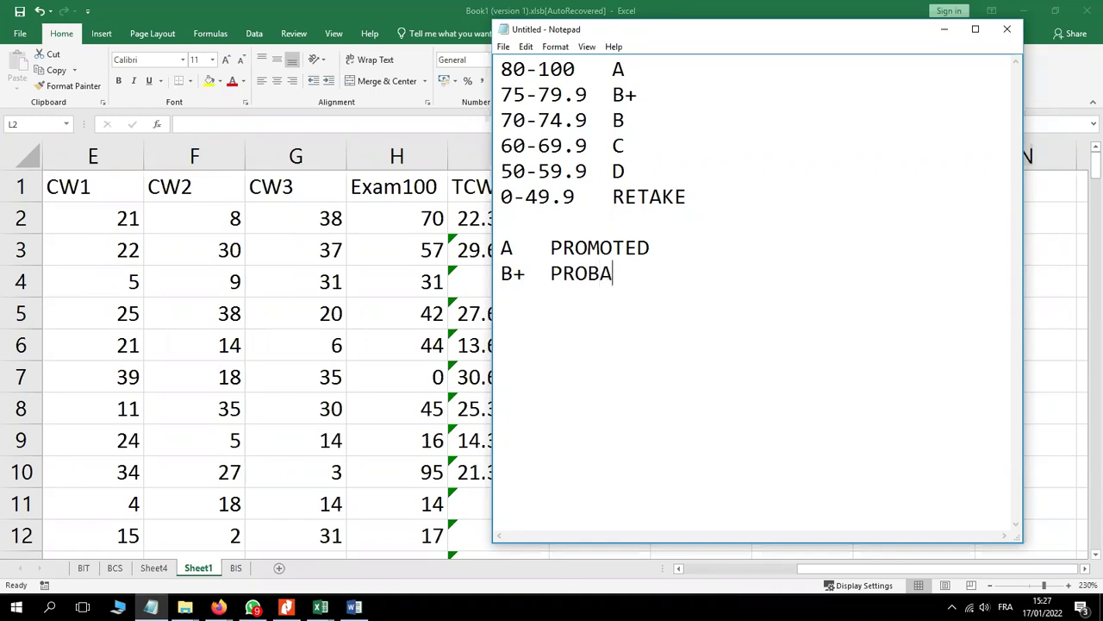
type("TIO")
Step: Change the remarks in the Notepad list to SCHOLARSHIP for grade A and PROMOTED for grade B+
double_click(576, 248)
type("SCHOLA")
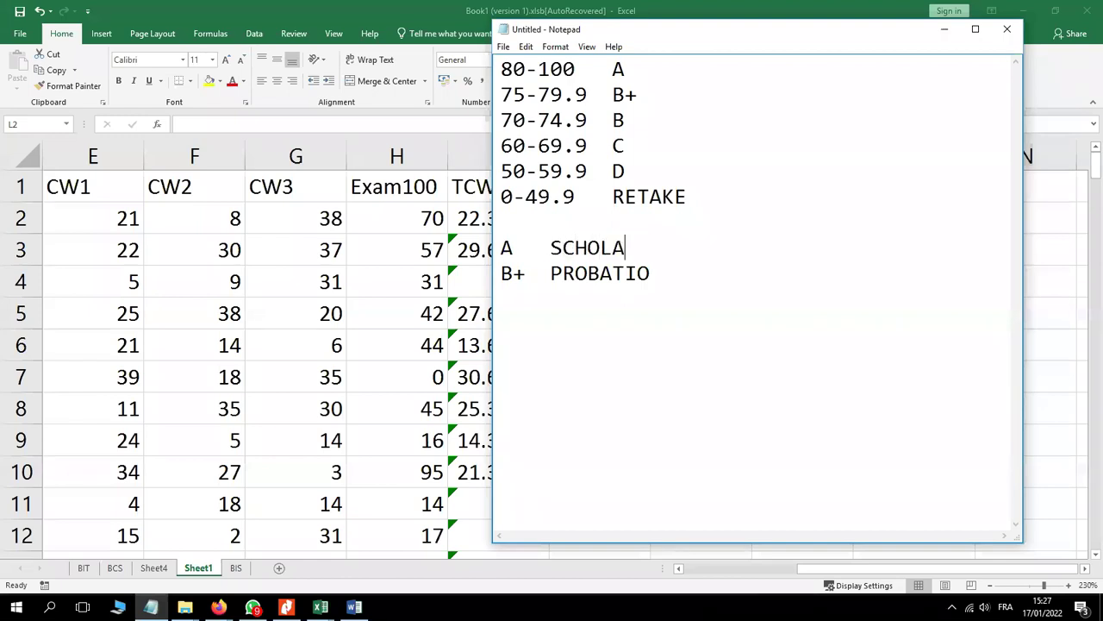
type("RSHIP")
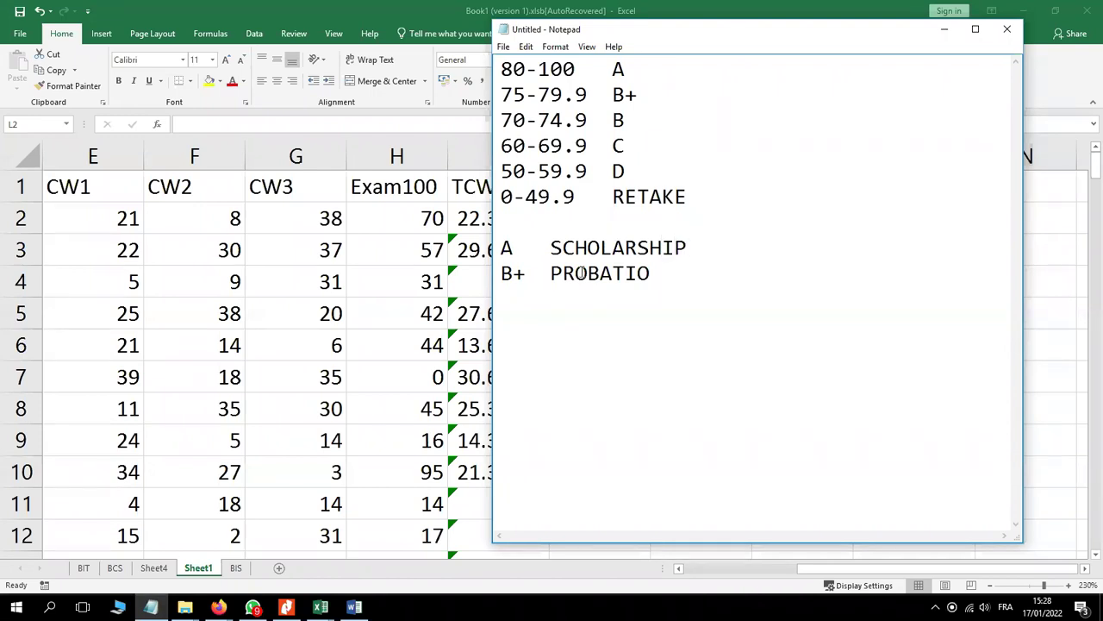
double_click(582, 273)
type("P")
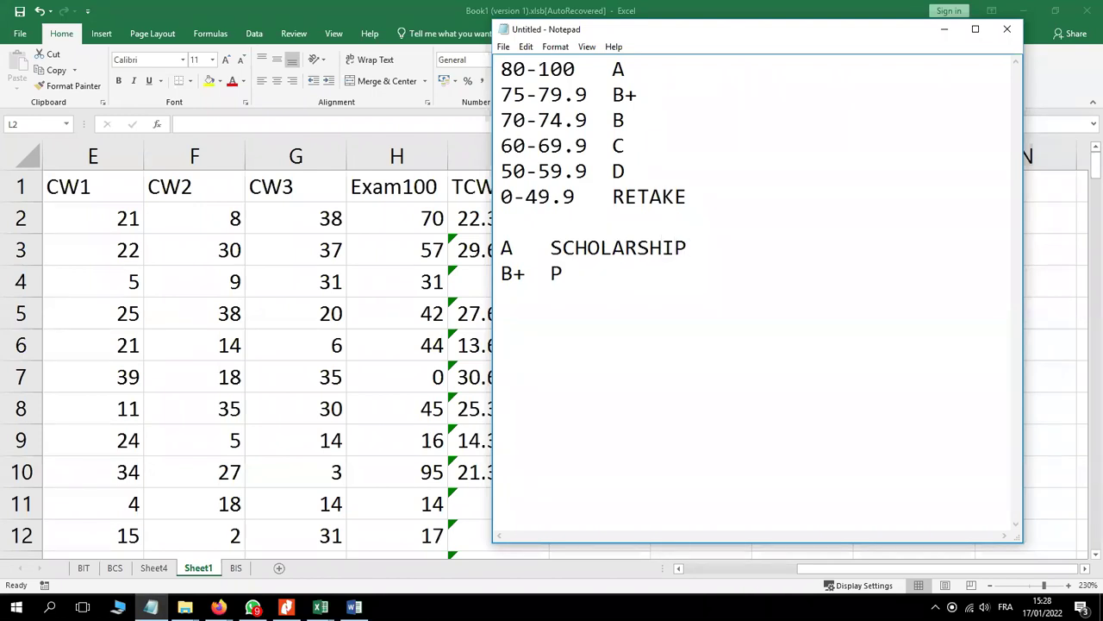
type("T")
key("BackSpace")
type("ROMOTED")
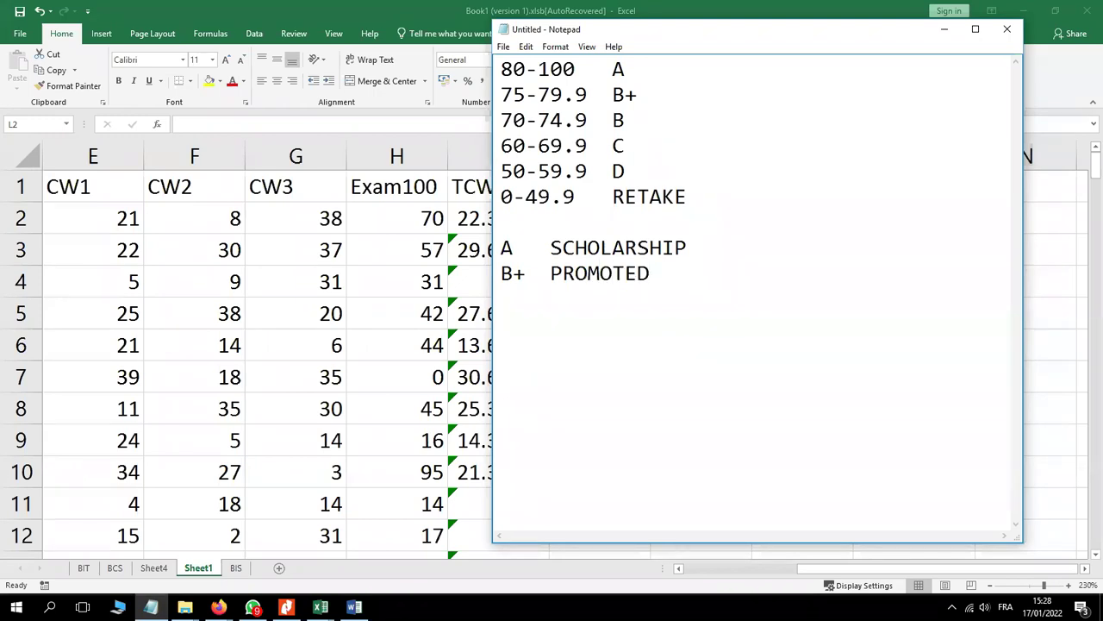
Step: Add a line to the remark list giving grade B the remark PROBATION
key("Return")
type("BP")
key("BackSpace")
type("PROBATION")
key("Return")
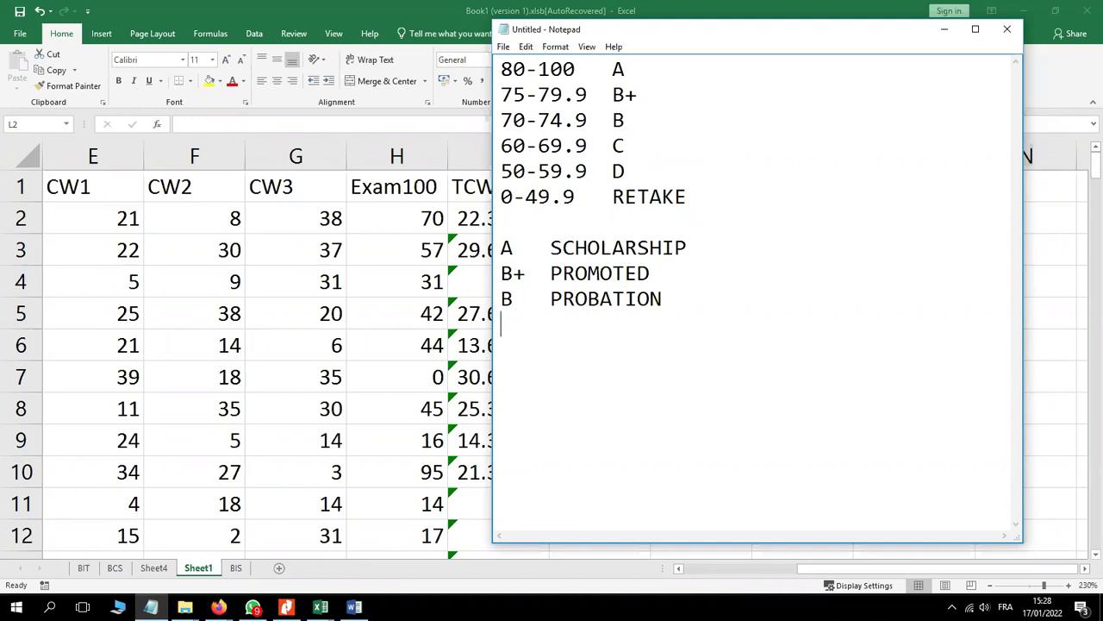
Step: Add a line to the remark list giving grade C the remark COUCHING, aligned with the remarks above
type("C")
type("C")
key("BackSpace")
type("OUCHING")
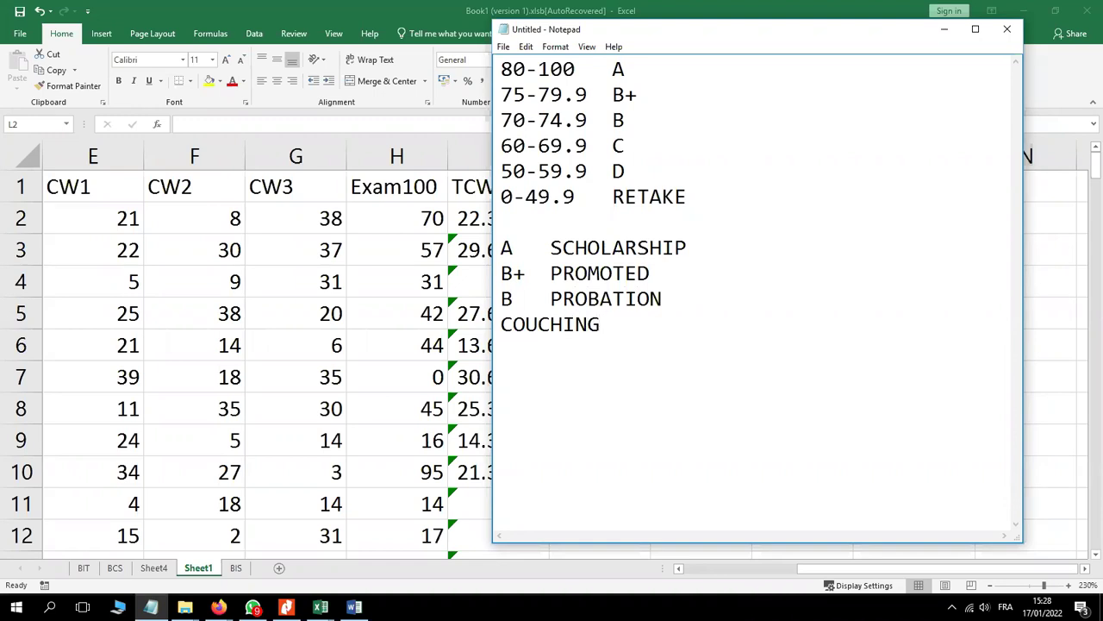
left_click(513, 324)
type("C")
key("Left")
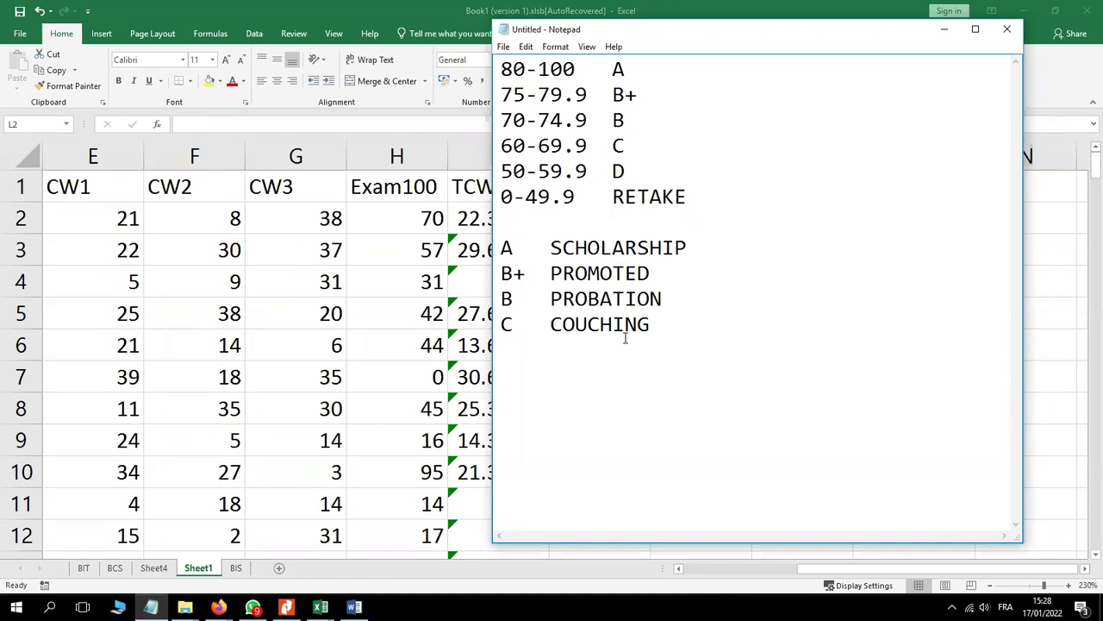
Step: Add a line below the C entry giving grade D the remark DEMOTE
left_click(653, 324)
key("Return")
type("D")
type("DEMOTE")
key("Return")
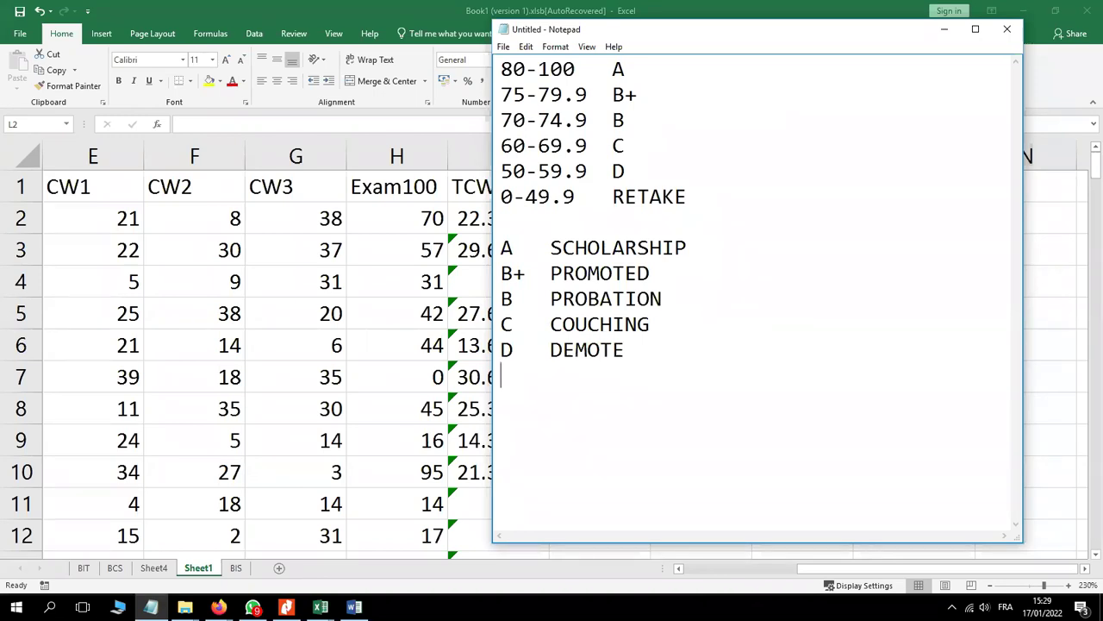
Step: Complete the remark list with a last line giving RETAKE the remark DROP
type("RETAKE")
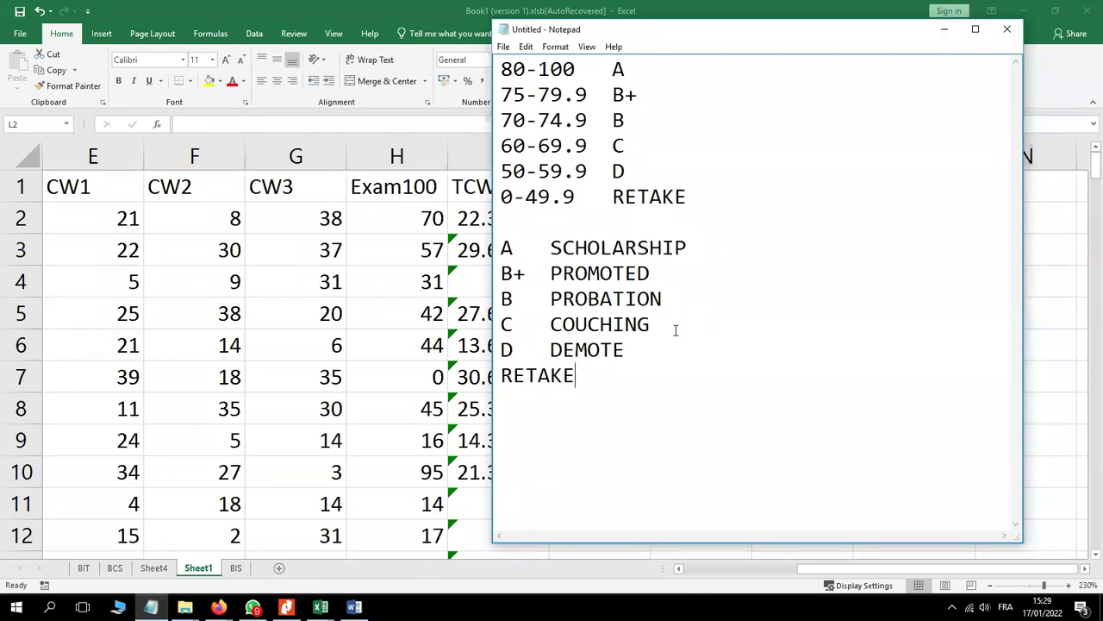
type(" TERMI")
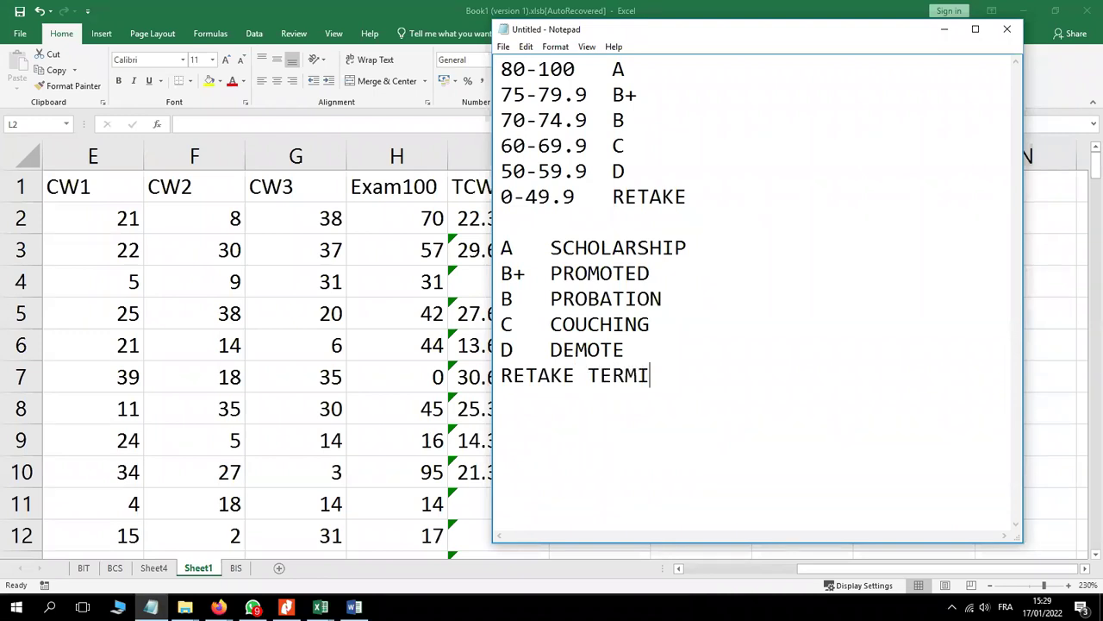
type("NATED")
left_click_drag(709, 377, 593, 376)
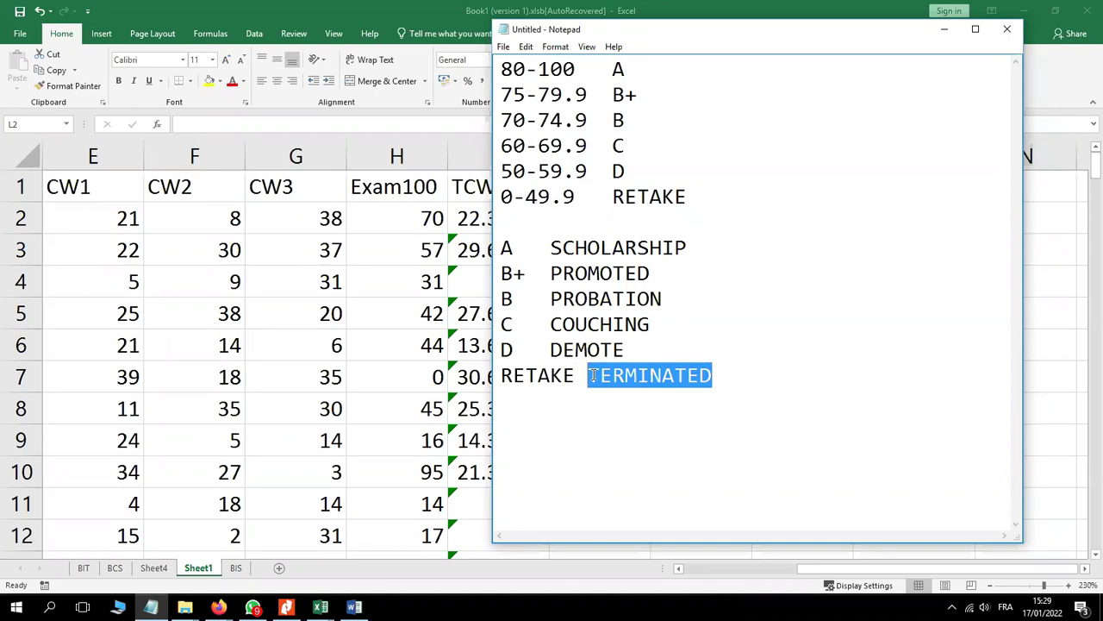
type("DROP")
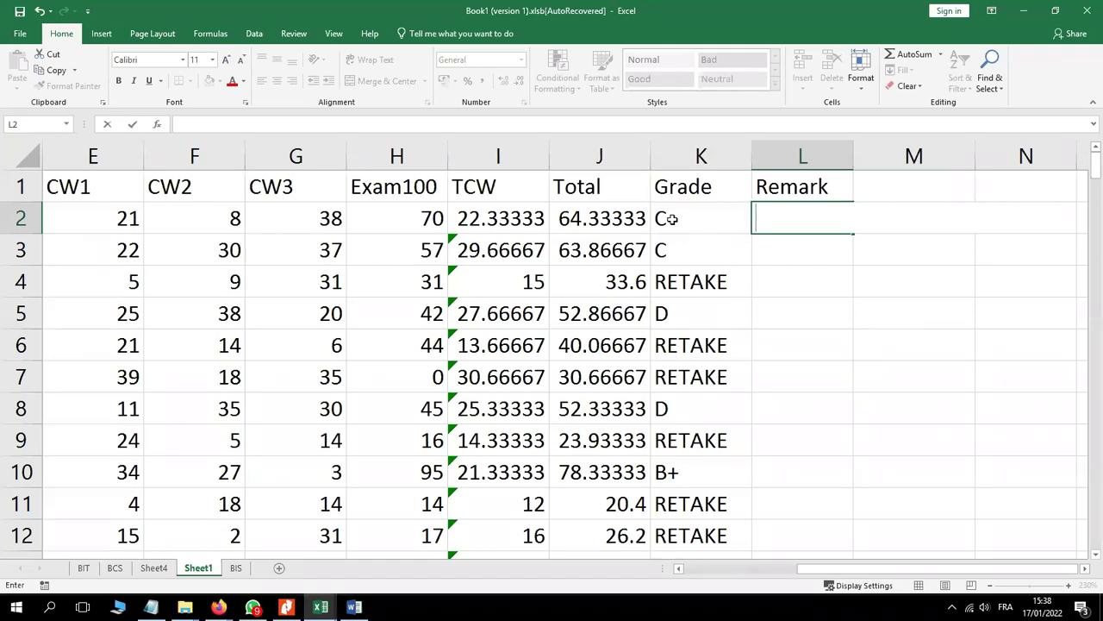
Step: Switch to Excel and begin the remark formula in L2 with an IF that returns "SCHOLARSHIP" when K2 equals "A"
type("=")
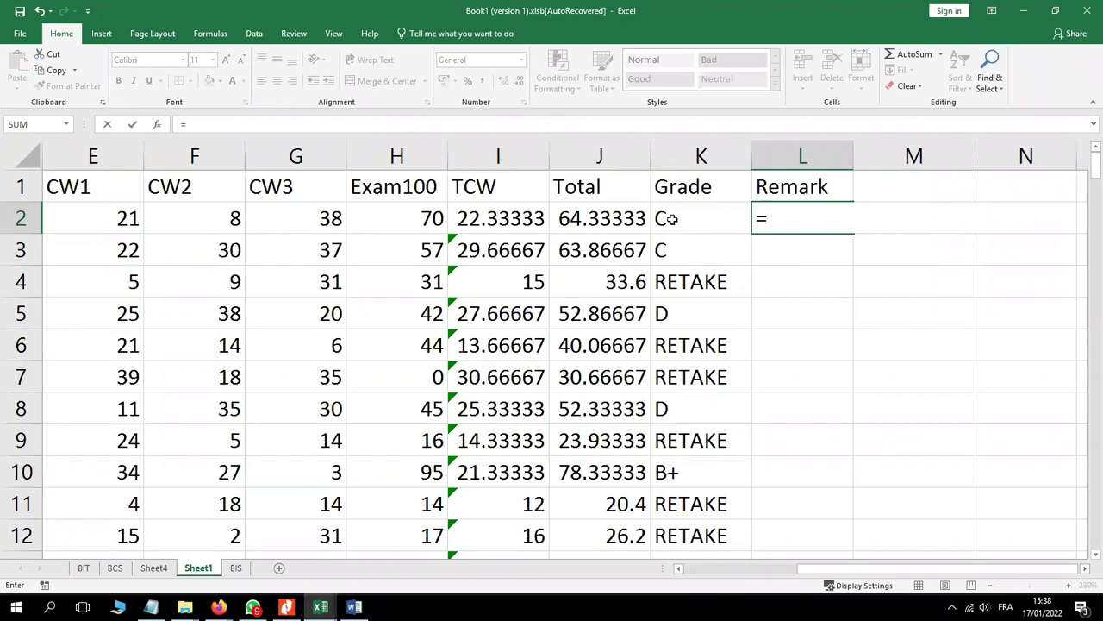
type("IF")
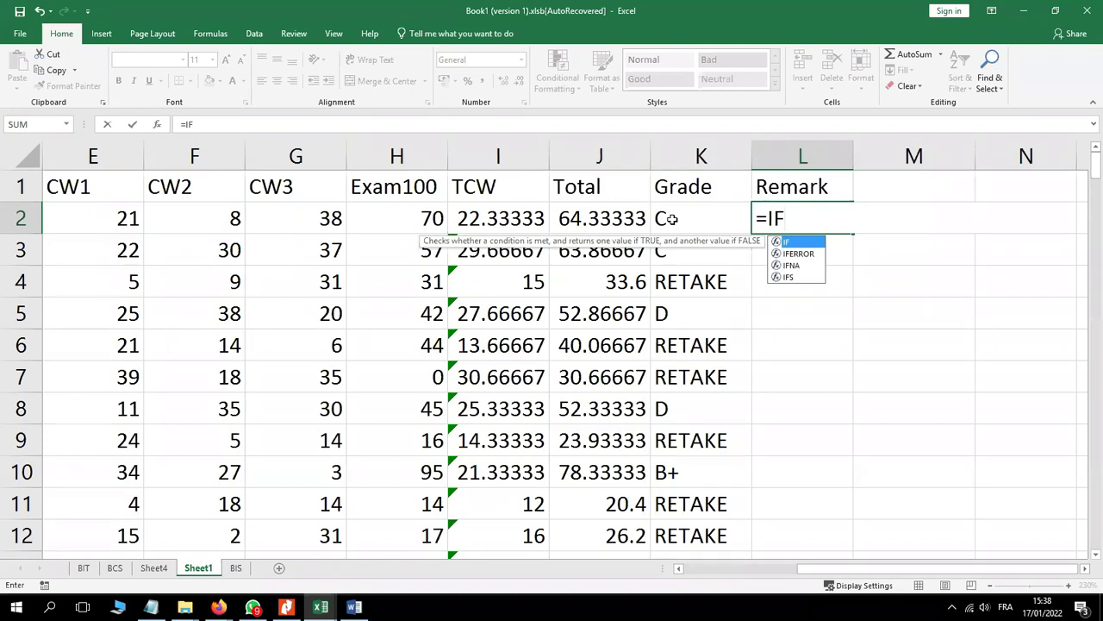
type("(")
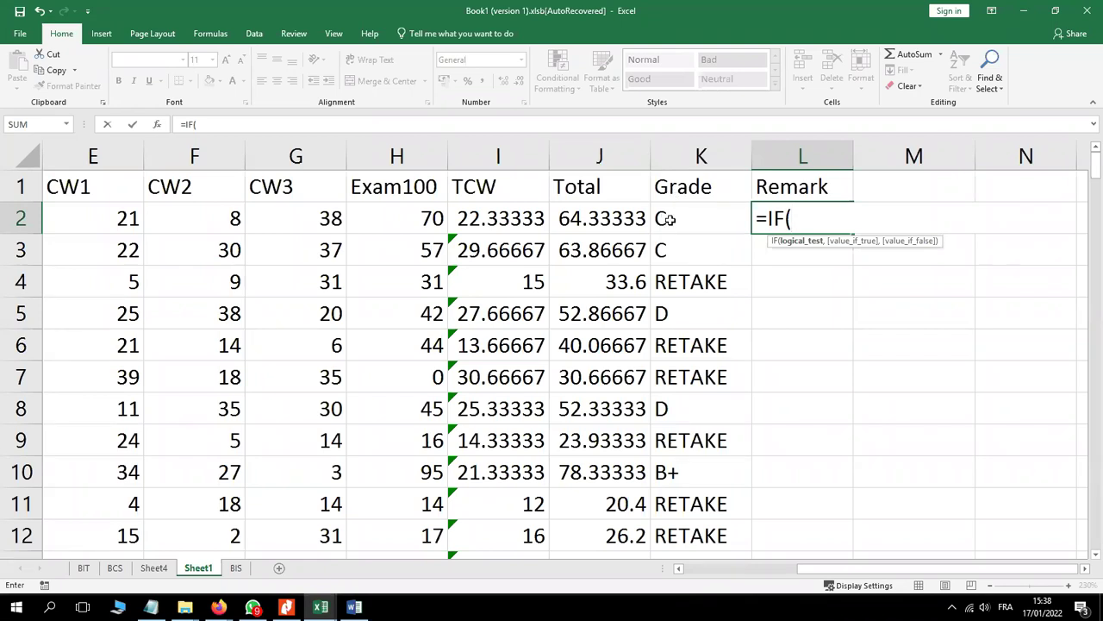
left_click(669, 219)
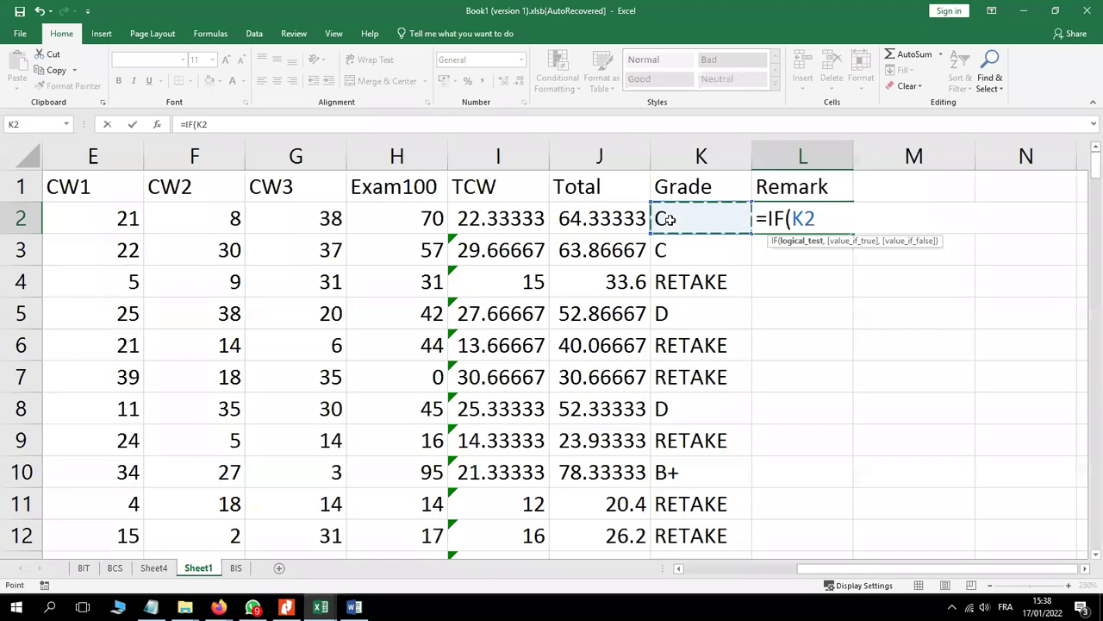
type("=")
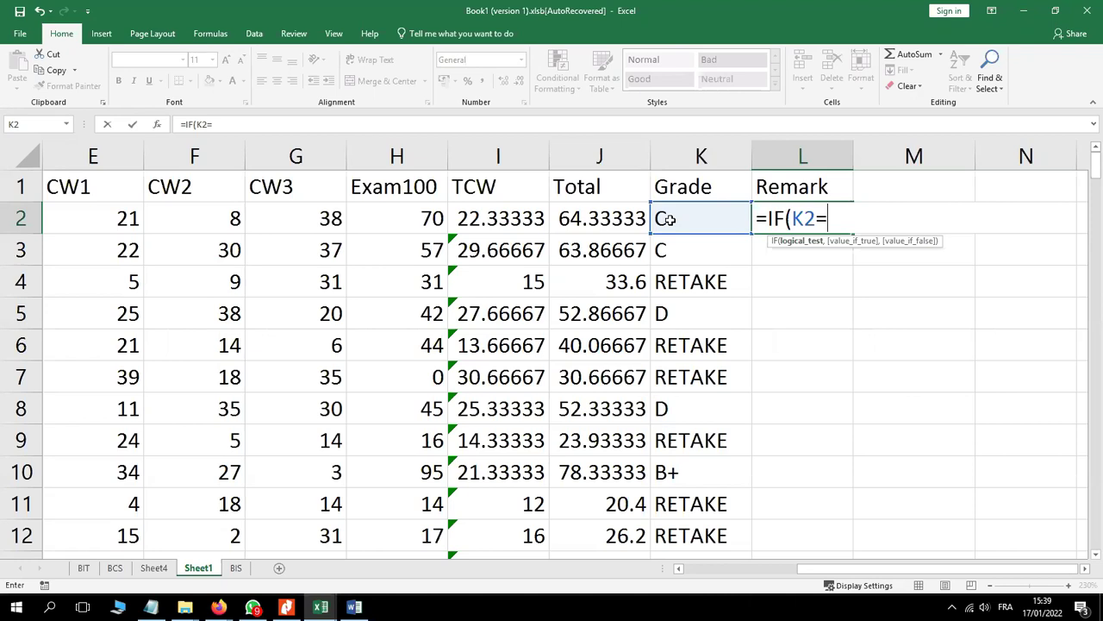
type("\"")
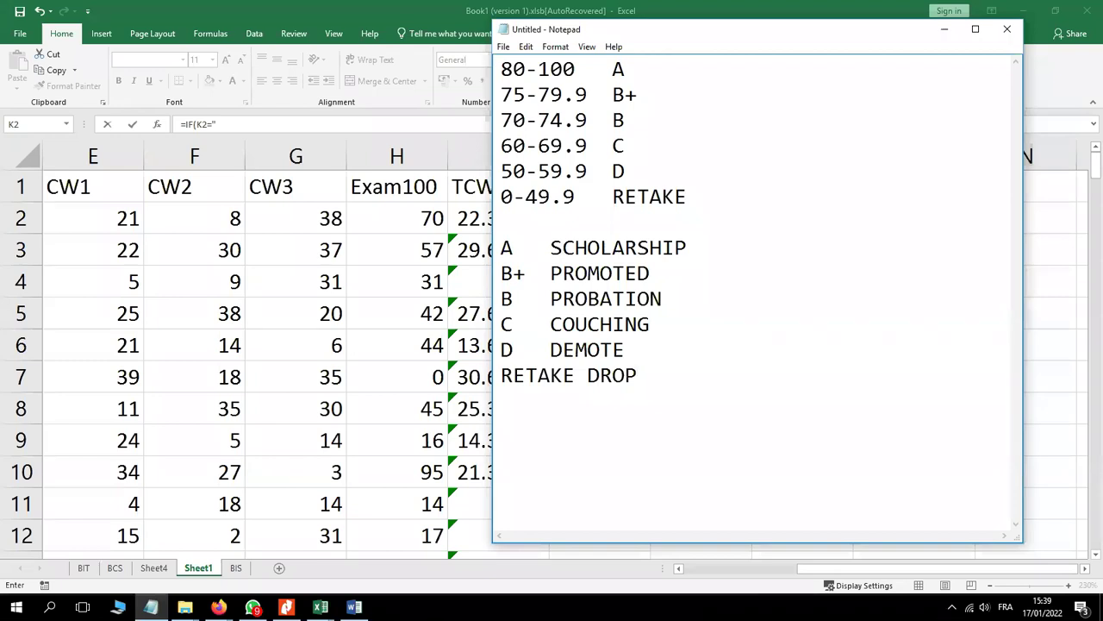
left_click(468, 580)
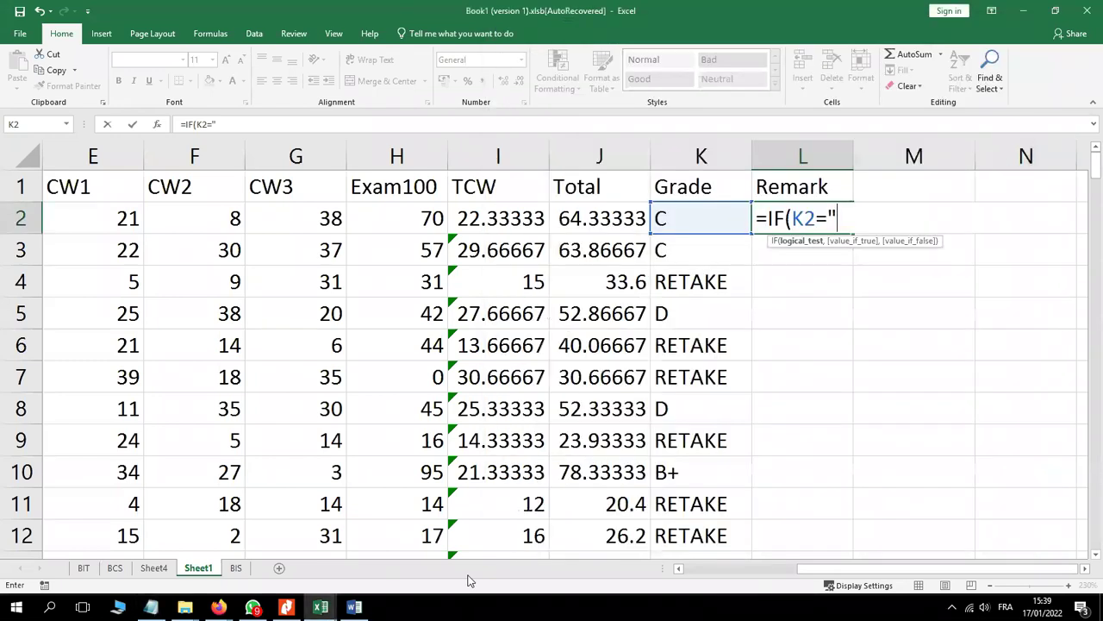
type("A\",")
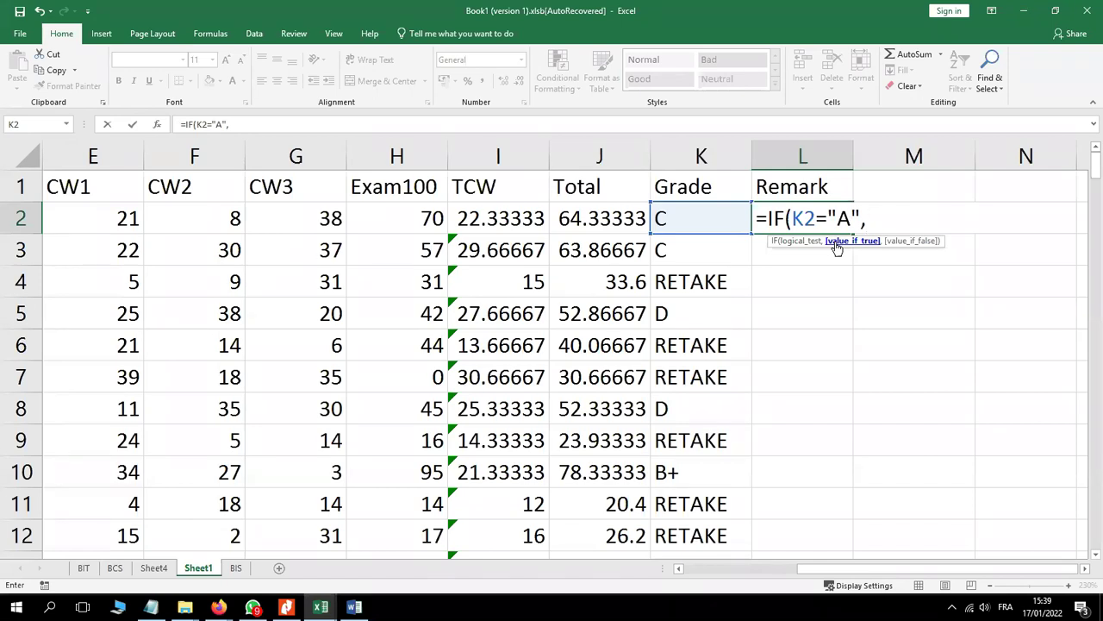
type("\"SCHOLARS")
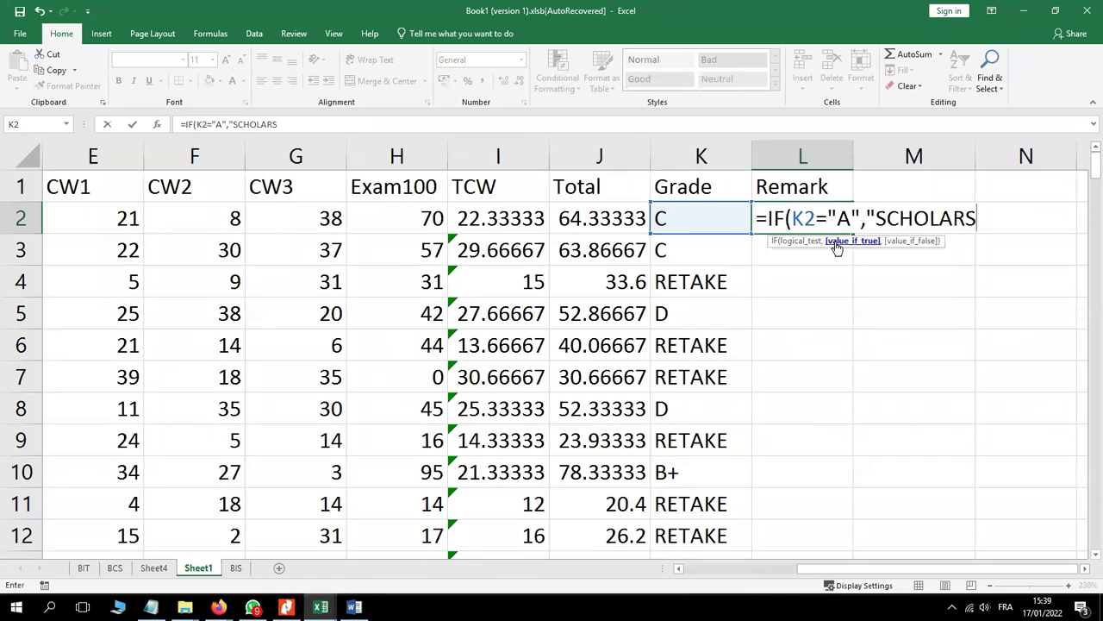
type("HIP\"")
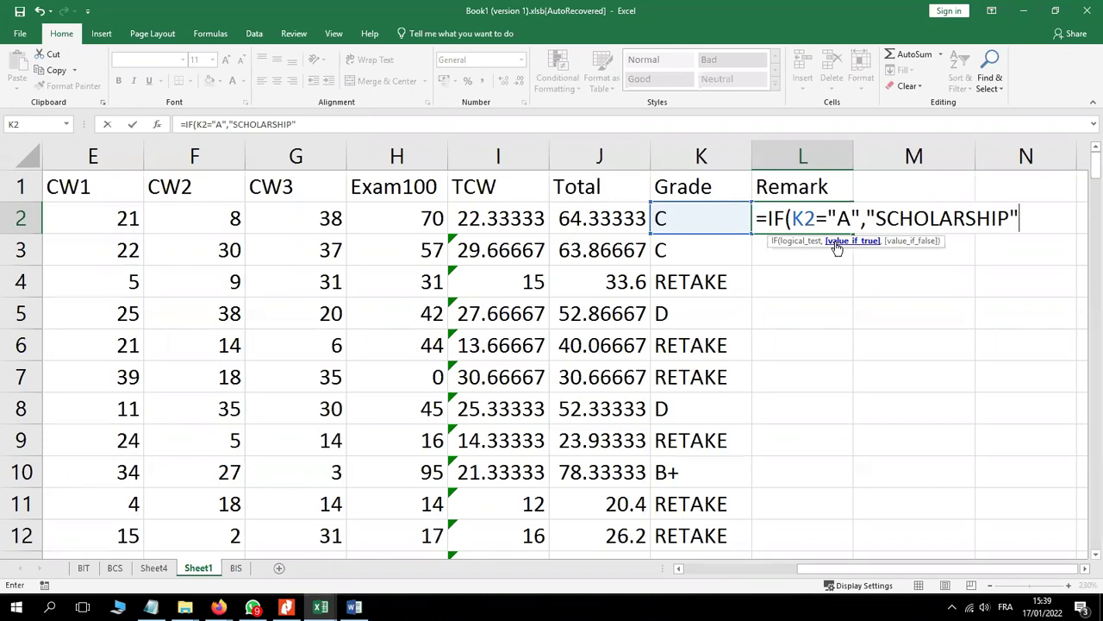